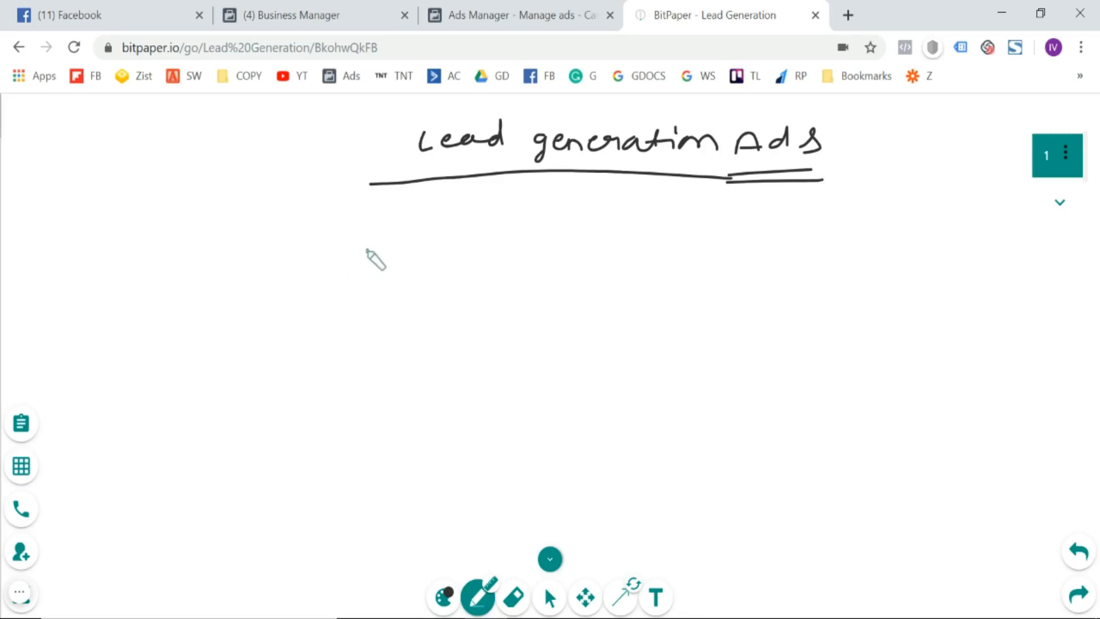
Handwrite "Form" below the Lead generation Ads heading and draw a box around it.
mouse_move(372, 239)
left_mouse_down()
mouse_move(371, 269)
mouse_move(398, 236)
left_mouse_up()
mouse_move(372, 255)
left_mouse_down()
mouse_move(452, 241)
mouse_move(487, 252)
left_mouse_up()
mouse_move(349, 243)
left_mouse_down()
mouse_move(350, 284)
mouse_move(494, 298)
mouse_move(360, 275)
left_mouse_up()
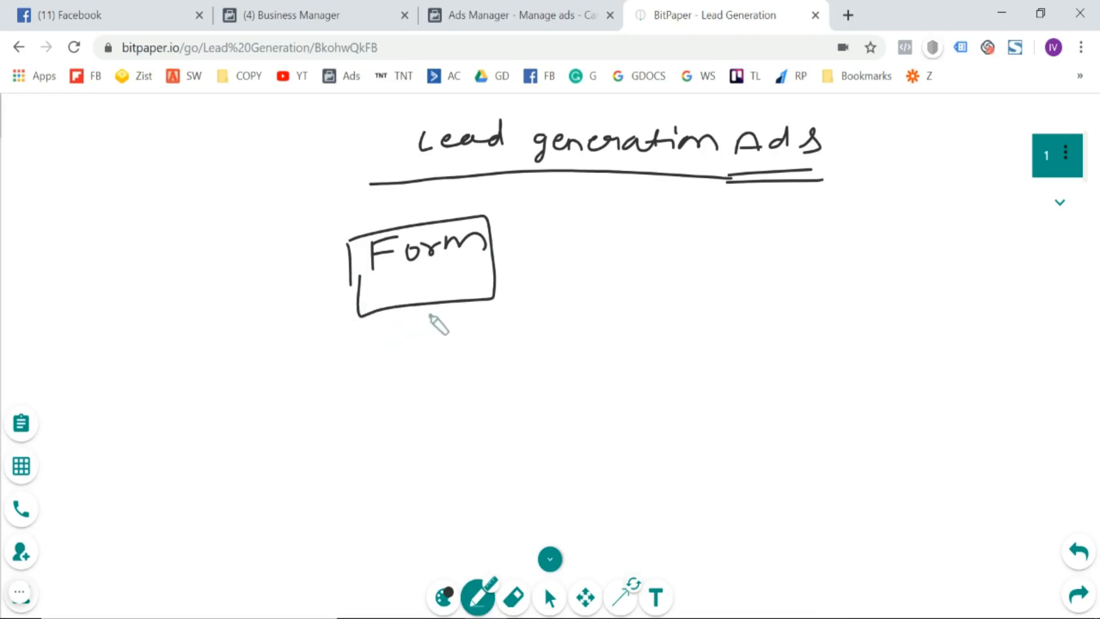
Draw an arrow from the Form box to a handwritten "Thank yo" with "websit" above it, and a slanted stroke beside them.
mouse_move(505, 267)
left_mouse_down()
mouse_move(617, 254)
mouse_move(624, 264)
mouse_move(678, 233)
mouse_move(648, 265)
mouse_move(737, 265)
left_mouse_up()
left_click_drag(755, 236, 771, 270)
left_click_drag(808, 239, 806, 241)
mouse_move(692, 208)
left_mouse_down()
mouse_move(689, 219)
mouse_move(810, 209)
mouse_move(818, 218)
mouse_move(796, 284)
left_mouse_up()
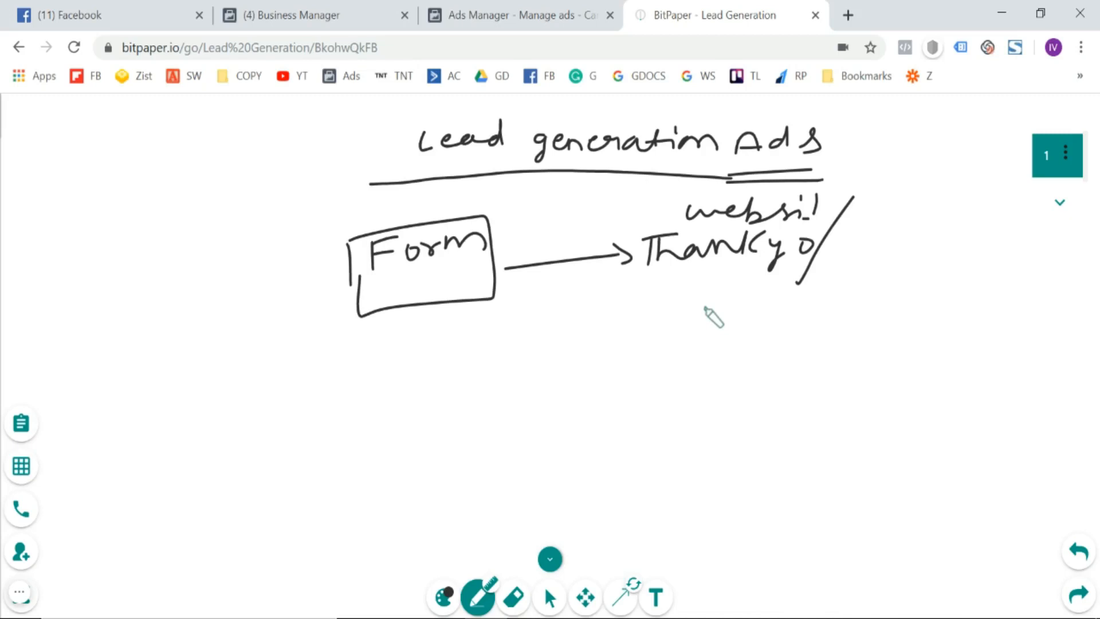
Add a second page to the whiteboard and draw a circled 2 with an arrow to a circled 1.
left_click(522, 15)
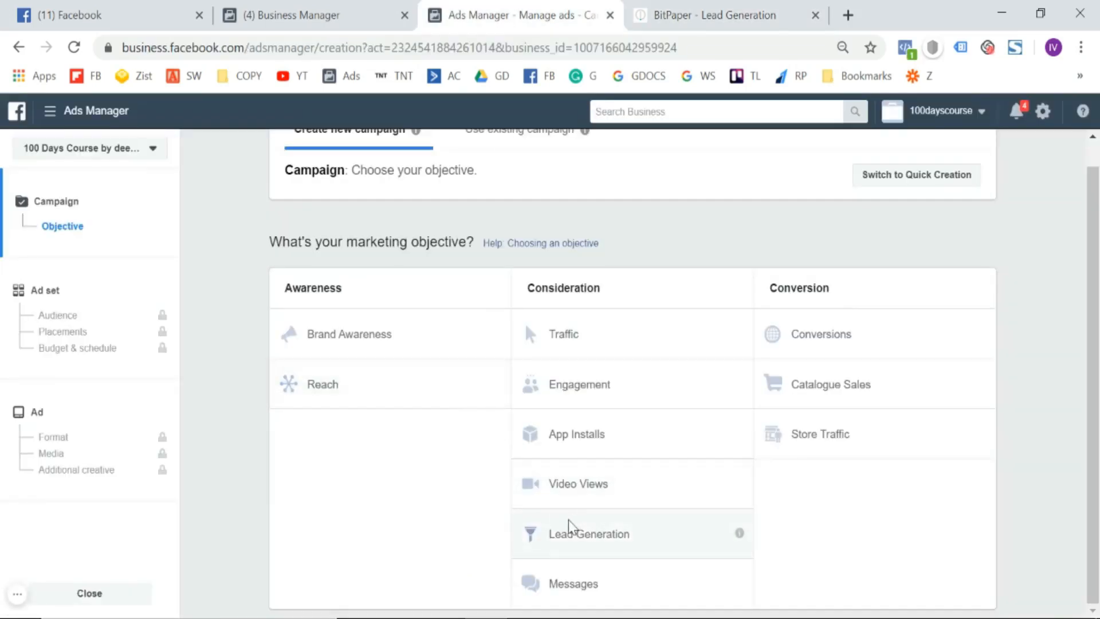
left_click(630, 14)
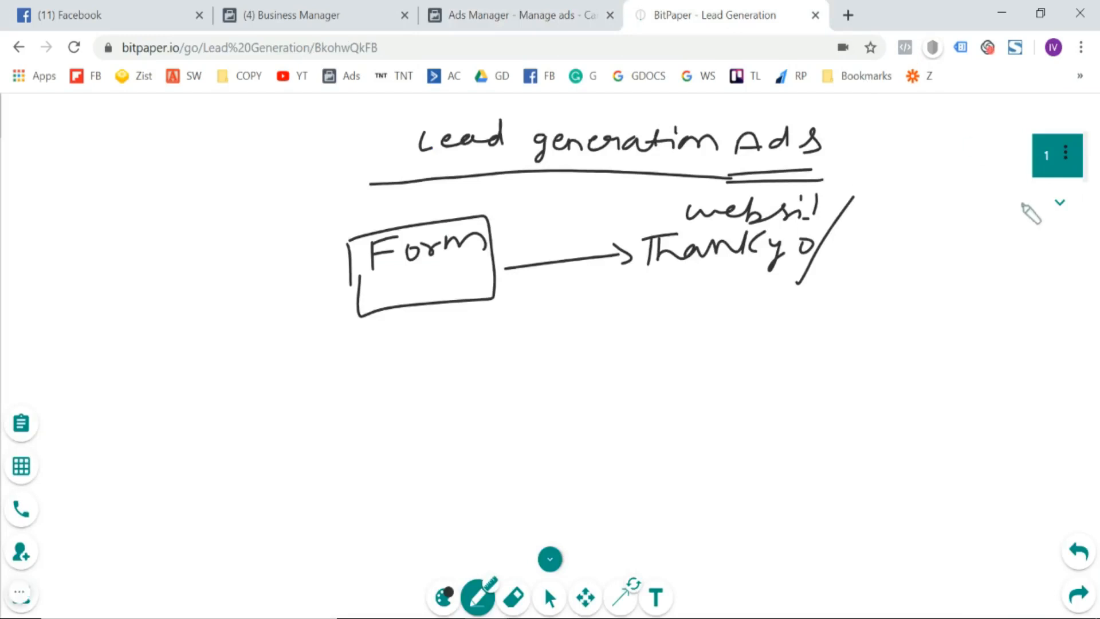
left_click(1059, 207)
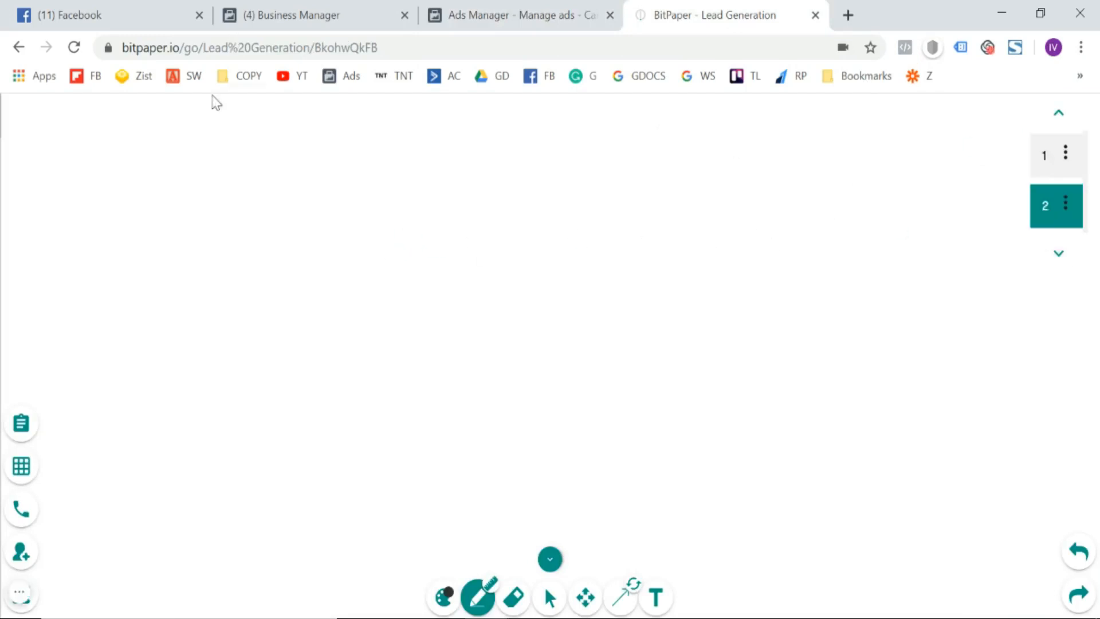
mouse_move(248, 145)
left_mouse_down()
mouse_move(263, 159)
mouse_move(241, 175)
mouse_move(265, 135)
left_mouse_up()
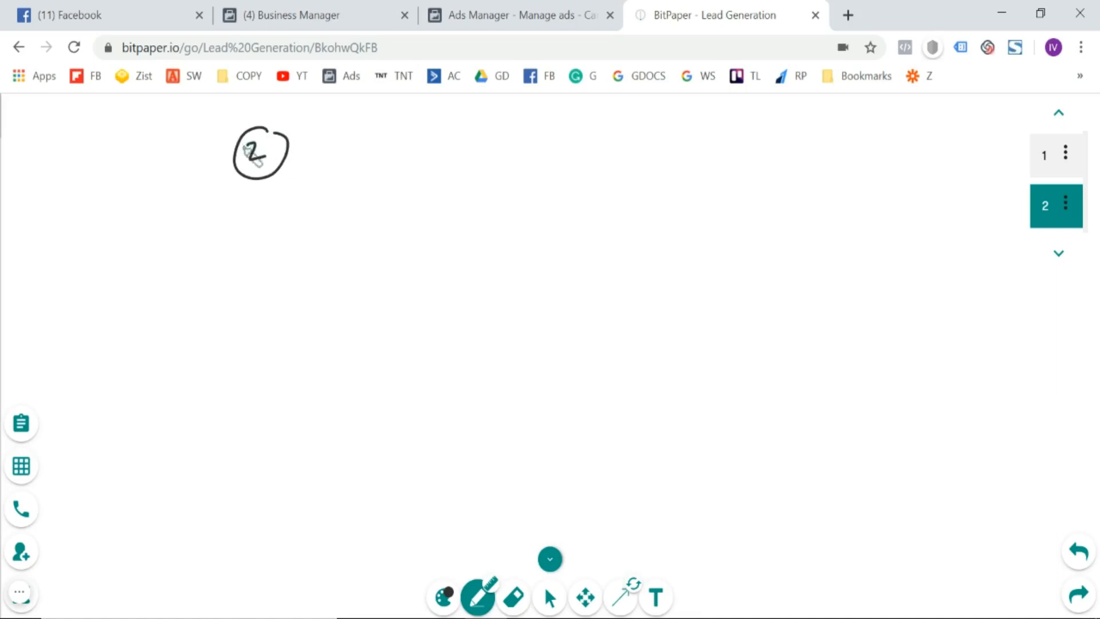
left_click_drag(293, 168, 343, 165)
mouse_move(336, 155)
left_mouse_down()
mouse_move(342, 173)
mouse_move(371, 174)
mouse_move(384, 153)
left_mouse_up()
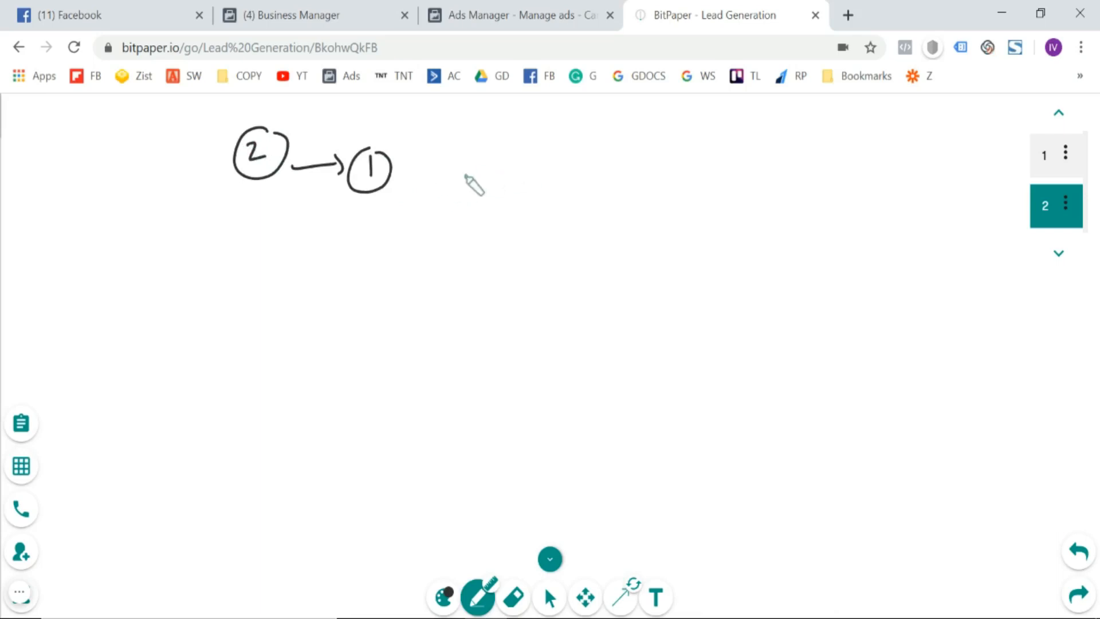
Handwrite a circled "users" beside the circled 1 and connect it with an arrow to a circled "website".
left_click_drag(451, 154, 495, 172)
mouse_move(507, 167)
left_mouse_down()
mouse_move(575, 172)
mouse_move(453, 192)
mouse_move(605, 162)
mouse_move(607, 143)
left_mouse_up()
left_click_drag(622, 169, 905, 173)
left_click(886, 150)
left_click_drag(891, 162, 916, 161)
mouse_move(911, 166)
left_mouse_down()
mouse_move(923, 173)
mouse_move(766, 124)
mouse_move(825, 208)
mouse_move(963, 153)
left_mouse_up()
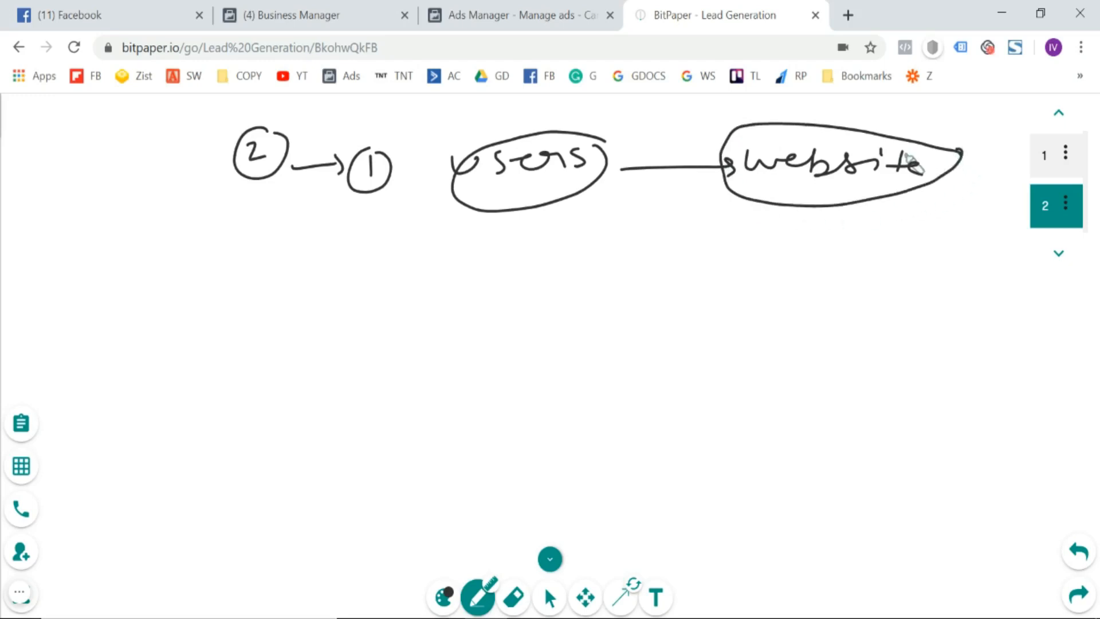
Draw a double arrow from website down to a circled "form", and add a circled 2 below the circled 1.
left_click_drag(791, 217, 790, 239)
mouse_move(797, 216)
left_mouse_down()
mouse_move(795, 236)
mouse_move(803, 229)
mouse_move(777, 276)
mouse_move(829, 269)
mouse_move(867, 281)
mouse_move(817, 251)
mouse_move(837, 312)
mouse_move(887, 264)
left_mouse_up()
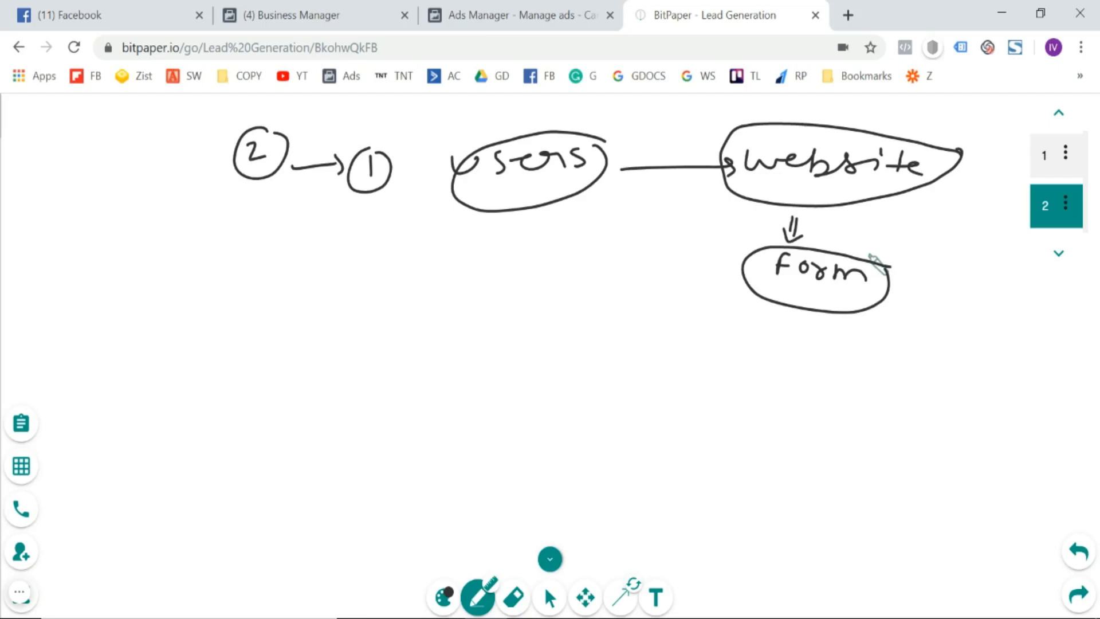
left_click_drag(362, 303, 378, 324)
left_click_drag(375, 287, 399, 308)
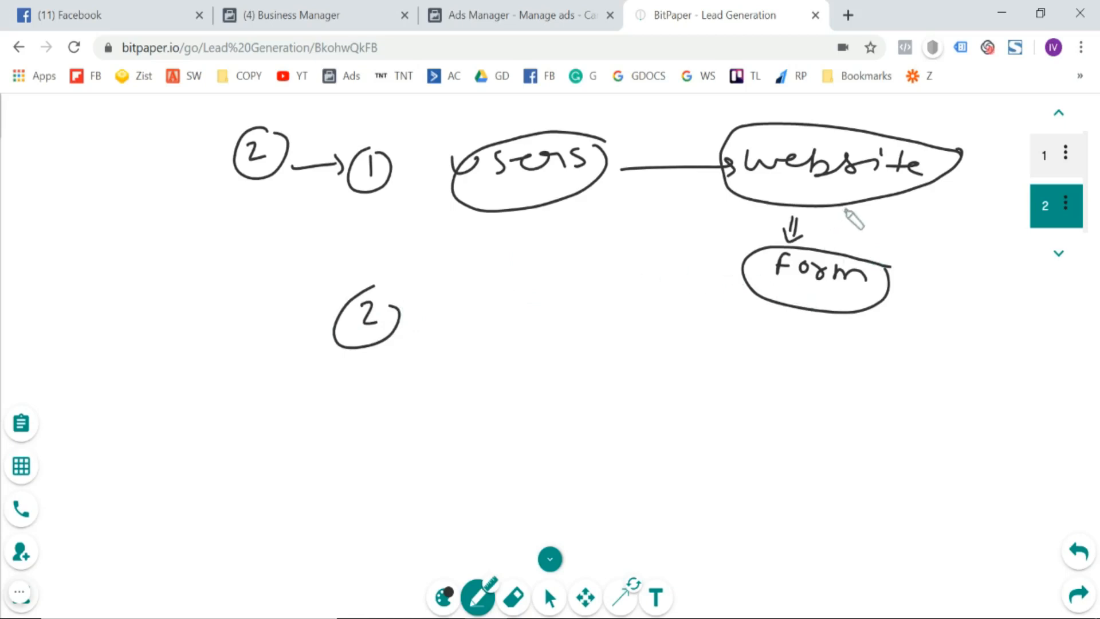
Draw another line from website towards form and a double arrow from form to a handwritten "facebook".
left_click_drag(846, 209, 833, 241)
left_click_drag(725, 285, 683, 293)
mouse_move(562, 316)
left_mouse_down()
mouse_move(570, 290)
mouse_move(647, 309)
mouse_move(669, 285)
mouse_move(691, 296)
left_mouse_up()
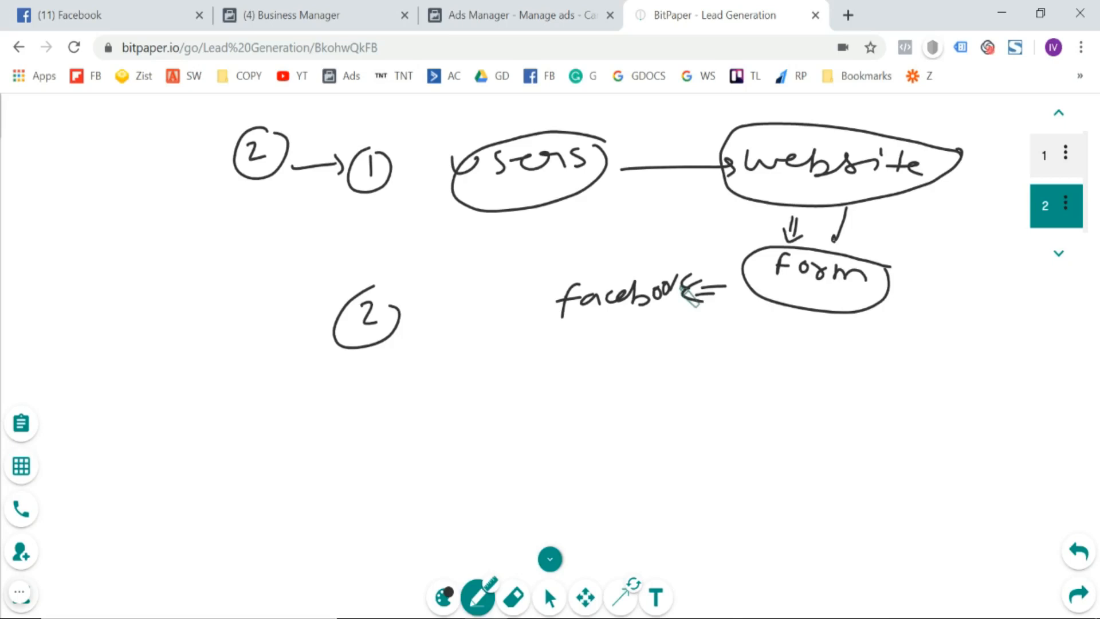
Box the circled form and draw an arrow from it to a circled "Lead gen. ad" underneath.
mouse_move(736, 253)
left_mouse_down()
mouse_move(731, 298)
mouse_move(850, 251)
mouse_move(740, 309)
mouse_move(759, 305)
mouse_move(721, 338)
left_mouse_up()
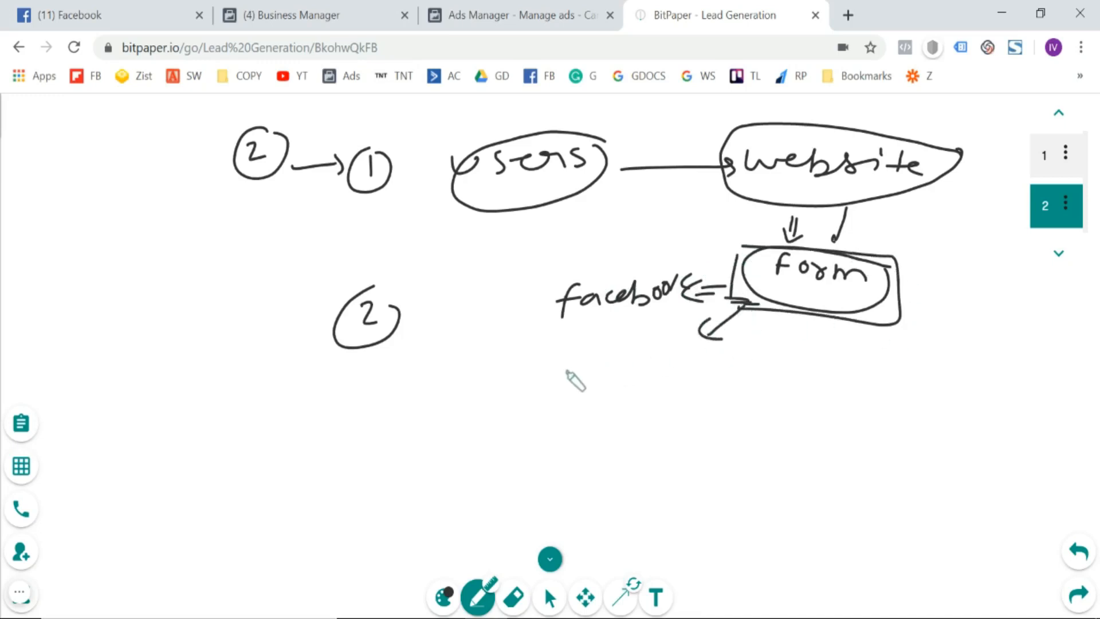
mouse_move(566, 361)
left_mouse_down()
mouse_move(589, 388)
mouse_move(705, 373)
mouse_move(716, 384)
mouse_move(837, 385)
mouse_move(869, 405)
mouse_move(661, 355)
mouse_move(767, 445)
mouse_move(825, 395)
left_mouse_up()
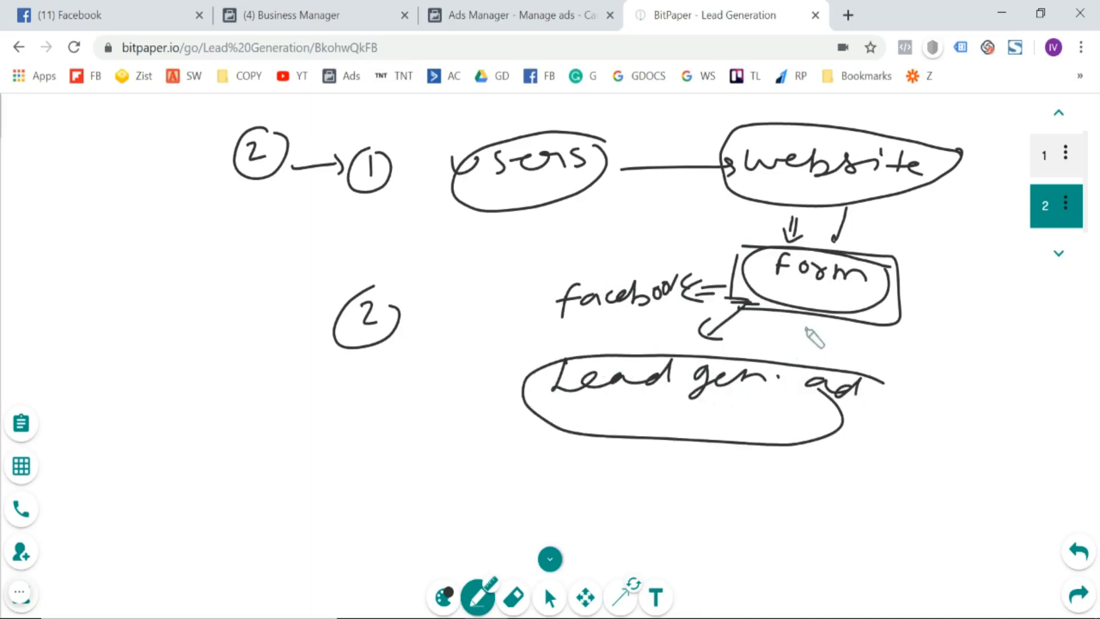
left_click_drag(771, 293, 782, 293)
Switch to Facebook Ads Manager and start a new campaign with the Lead Generation objective.
left_click(516, 15)
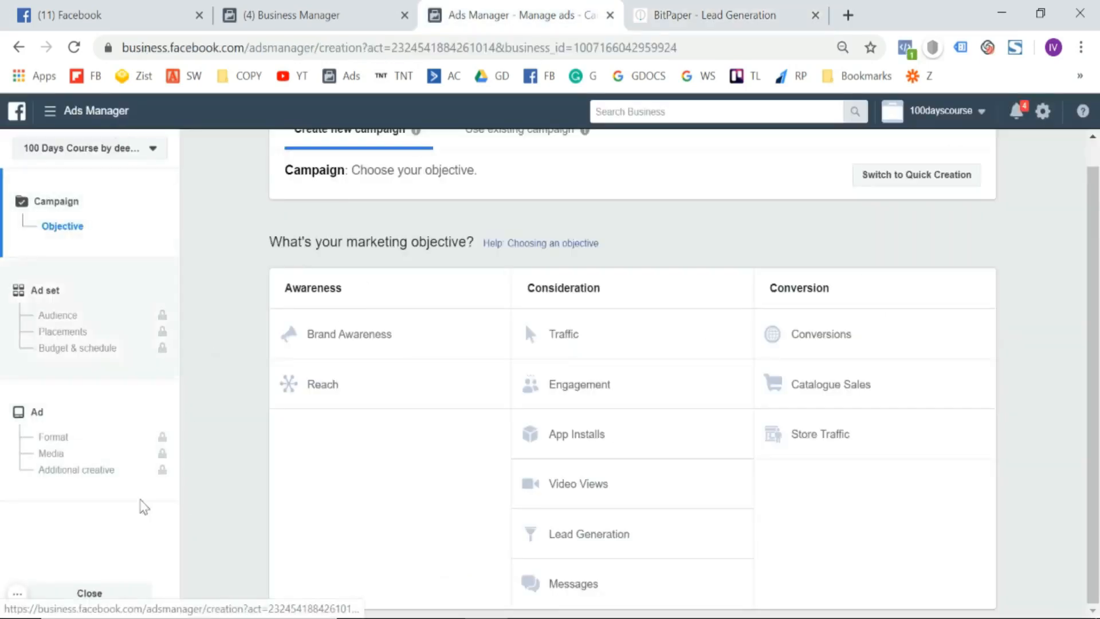
left_click(88, 603)
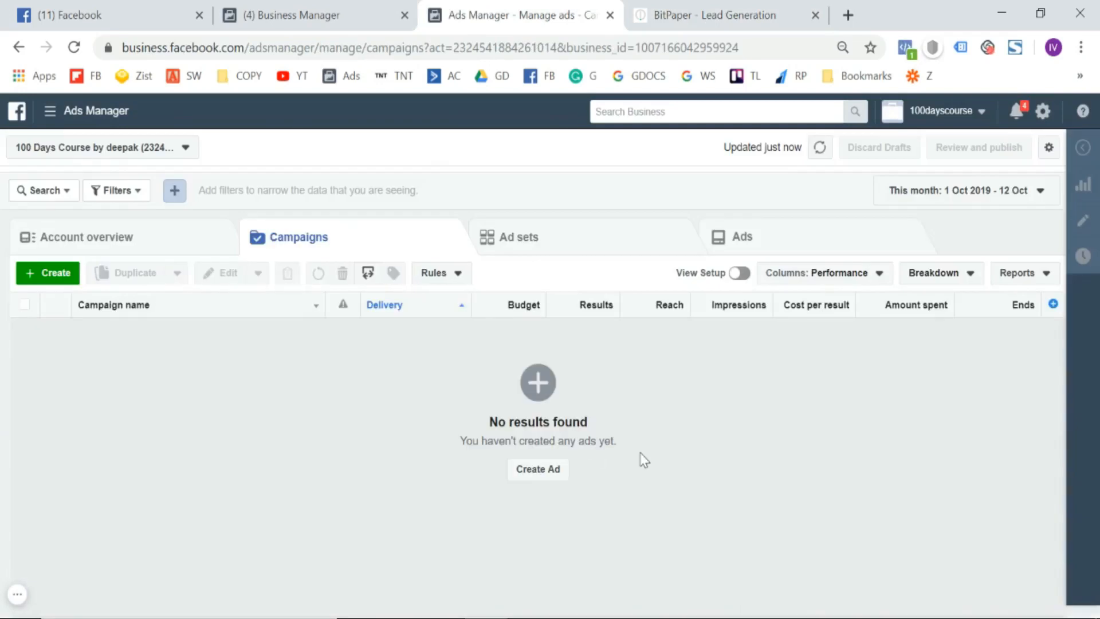
left_click(59, 281)
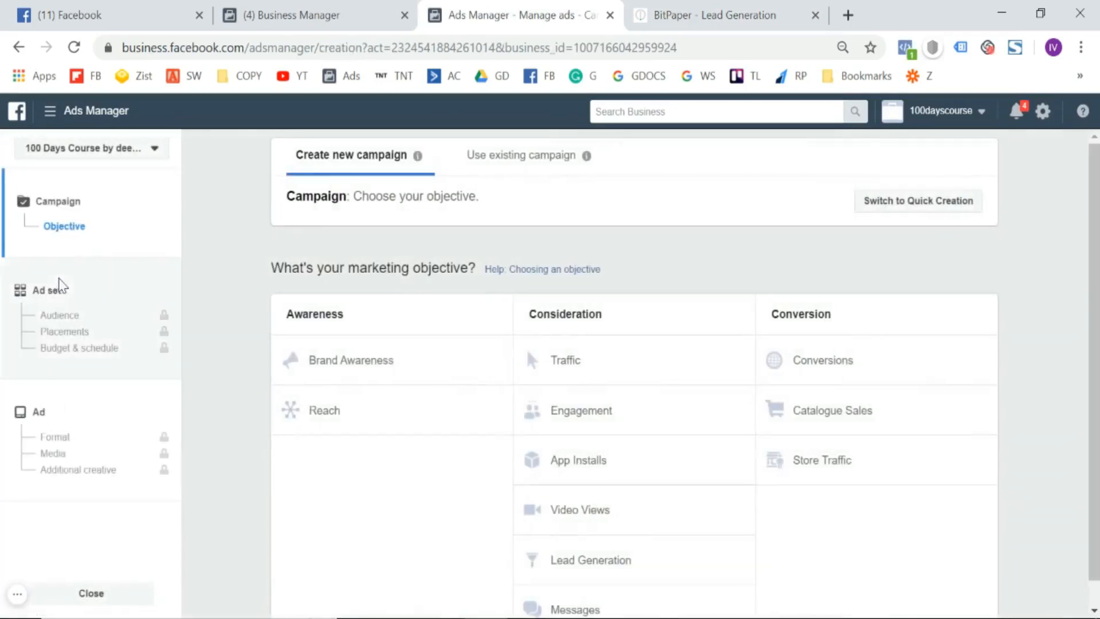
scroll(609, 508, "down", 1)
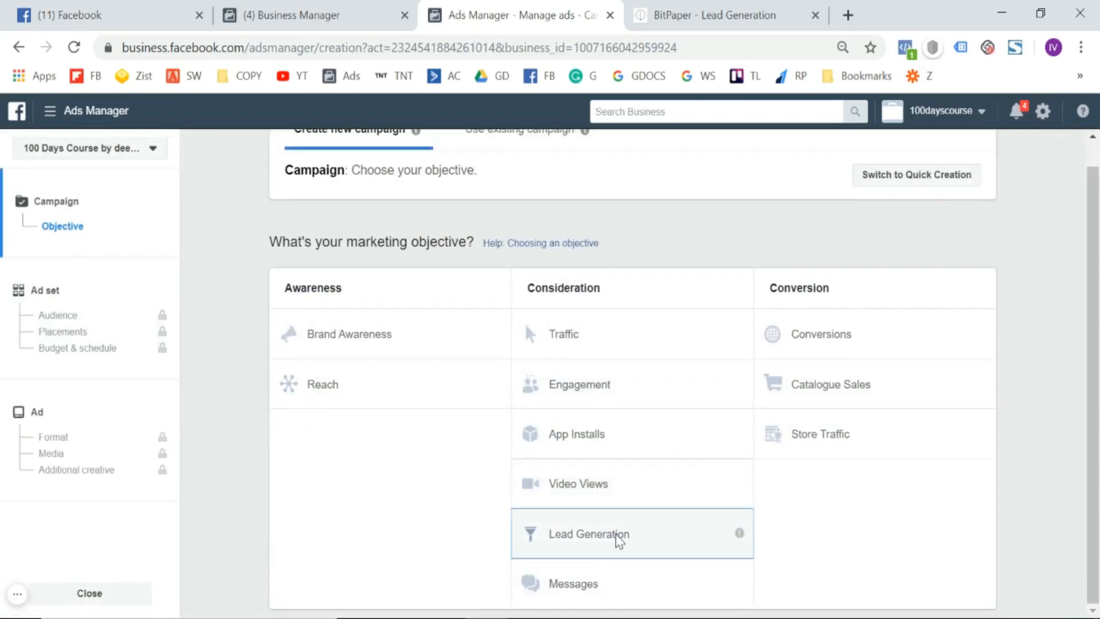
left_click(618, 538)
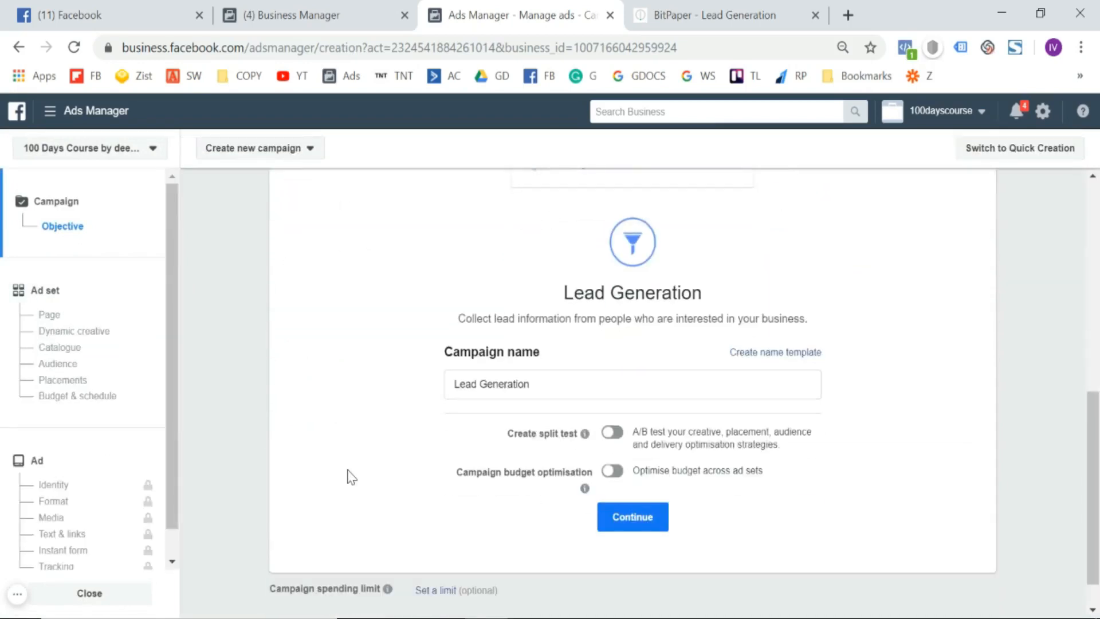
Name the campaign Gym|LeadGen|Oct12 and continue to the ad set settings.
left_click(579, 376)
key("ctrl+a")
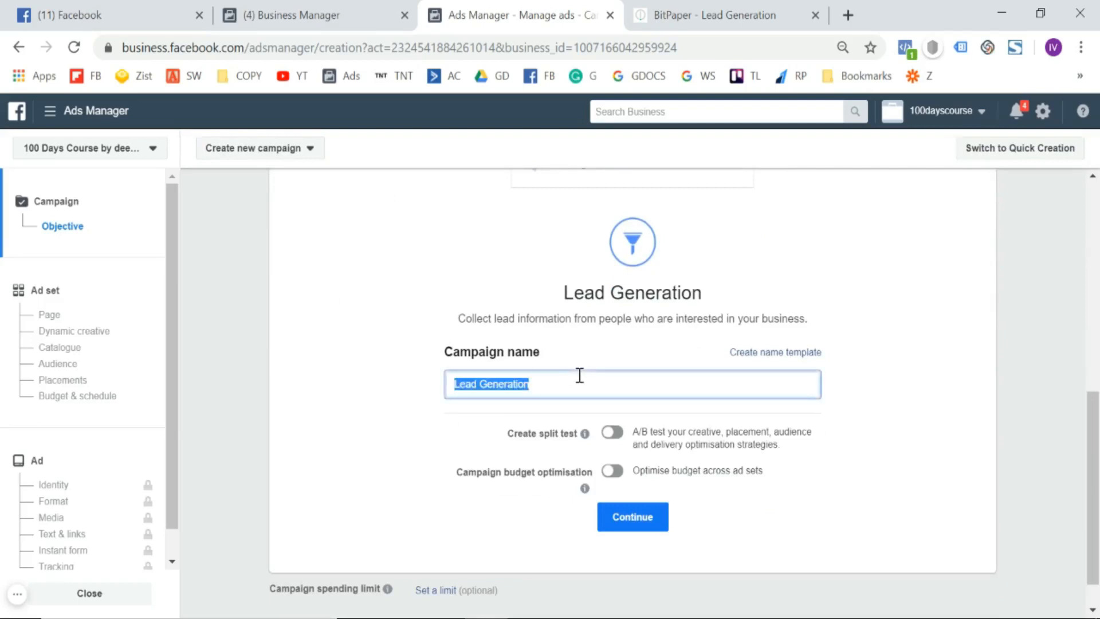
key("BackSpace")
type("LeadGen")
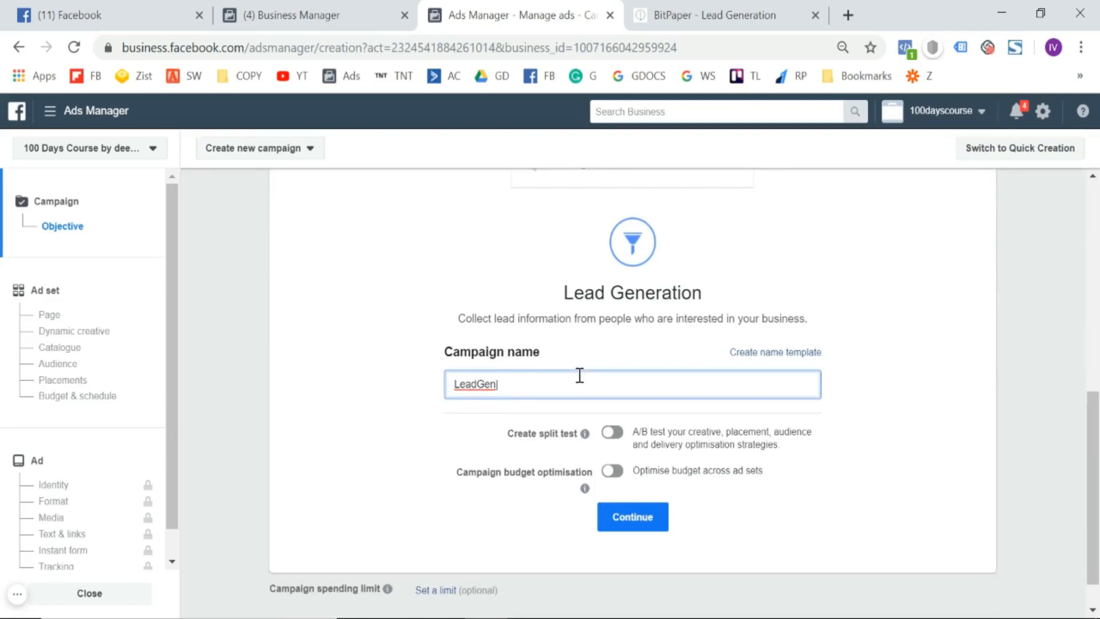
key("ctrl+a")
type("G")
key("BackSpace")
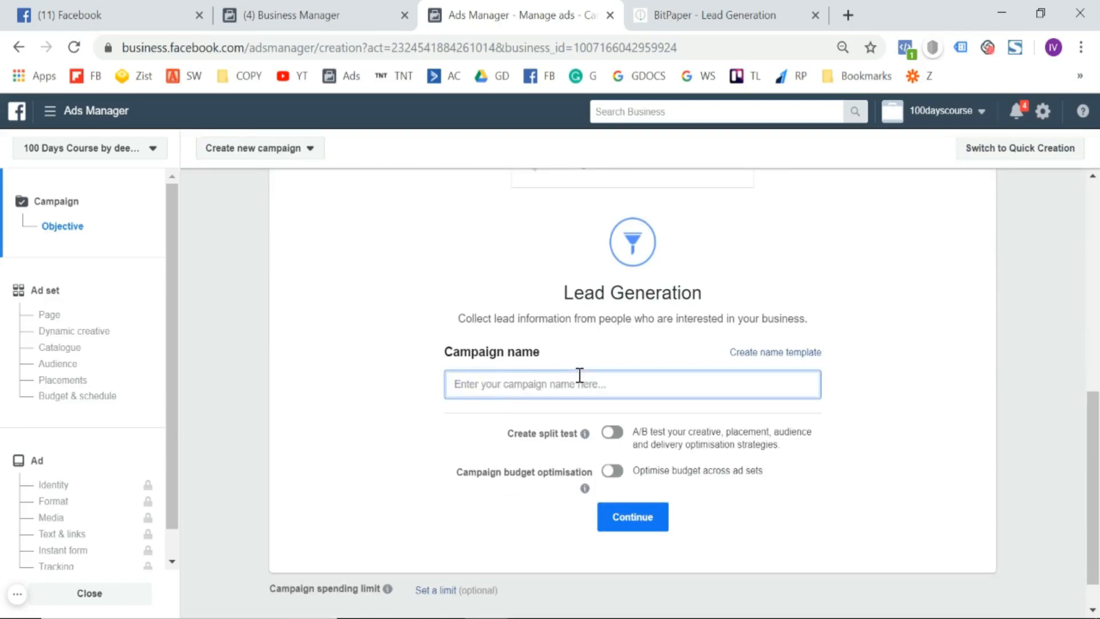
type("Gym L")
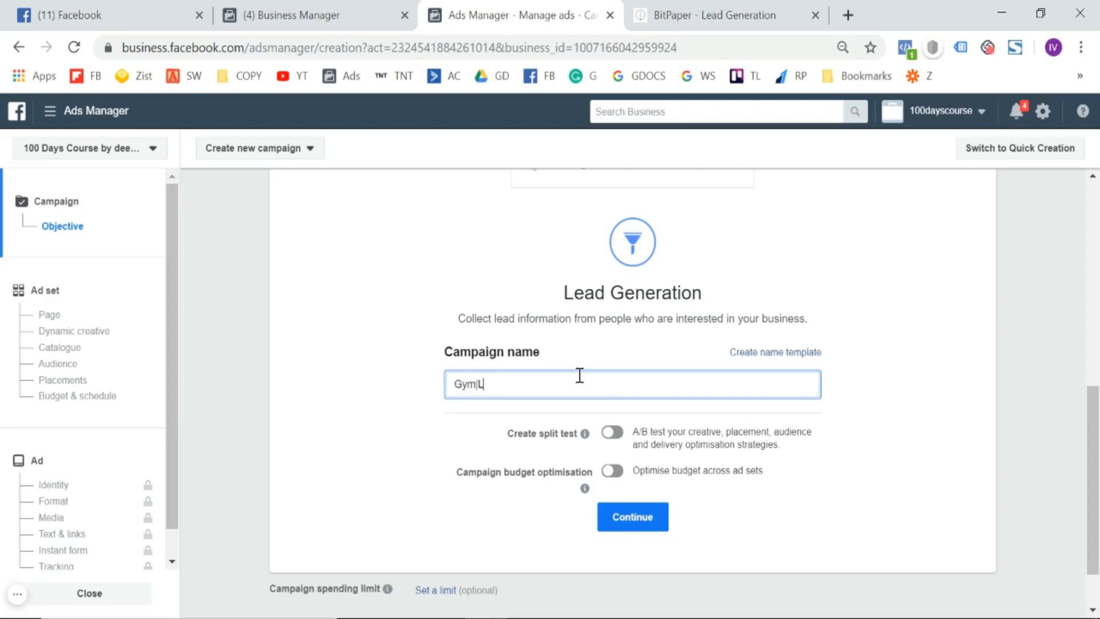
type("eadGen")
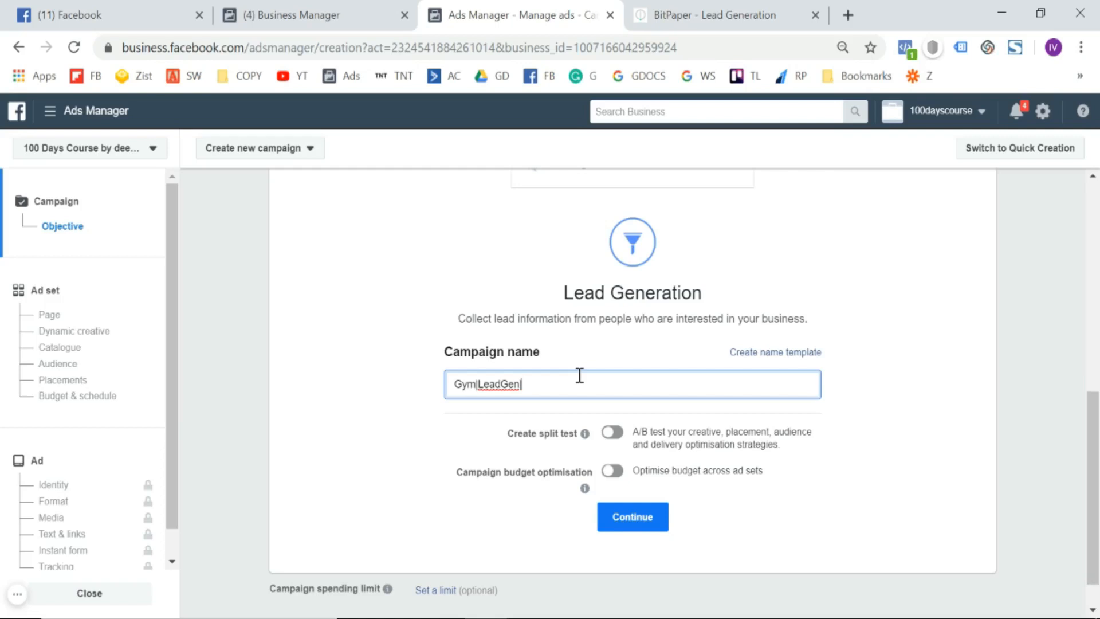
type("Oct")
type("23")
key("BackSpace")
key("BackSpace")
type("23")
key("BackSpace")
key("BackSpace")
type("12")
left_click(380, 470)
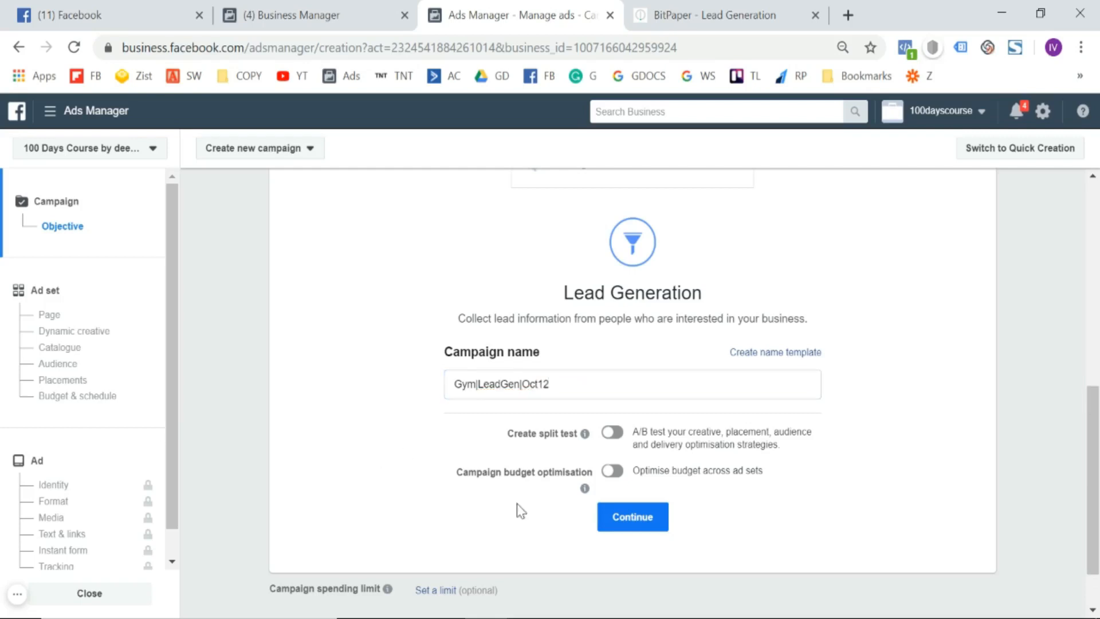
left_click(633, 517)
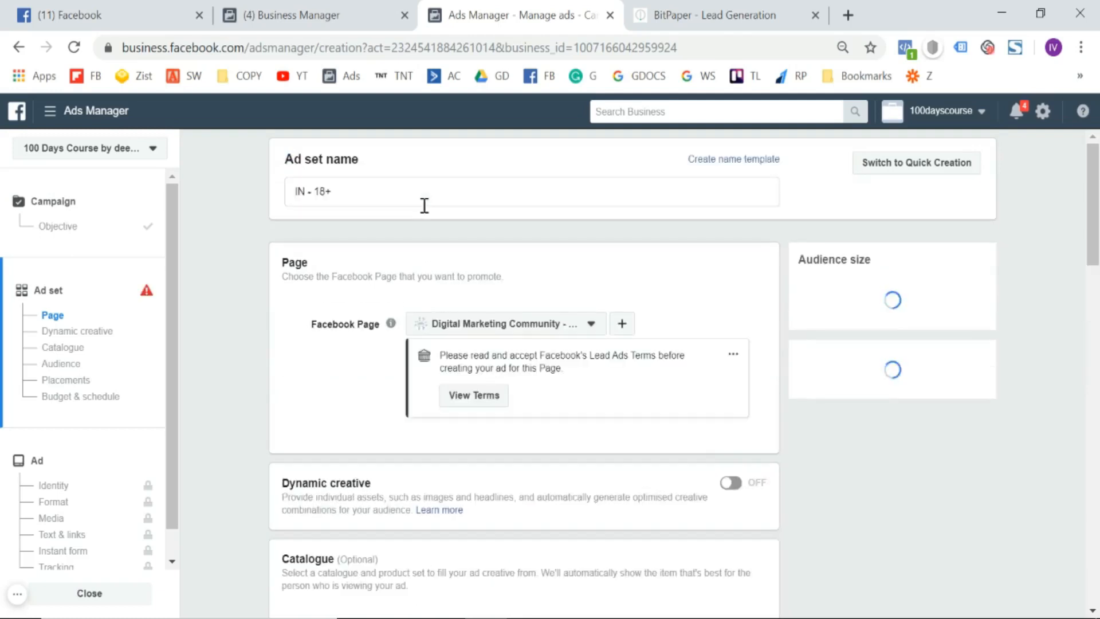
Rename the ad set as Bodybuilding.
left_click(368, 202)
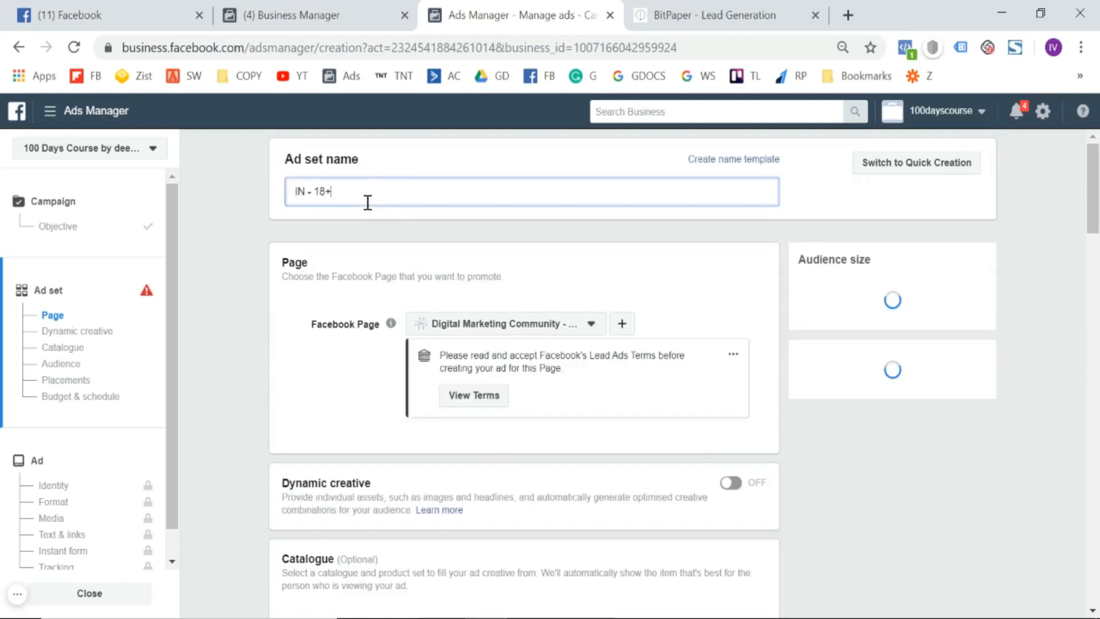
key("ctrl+a")
key("BackSpace")
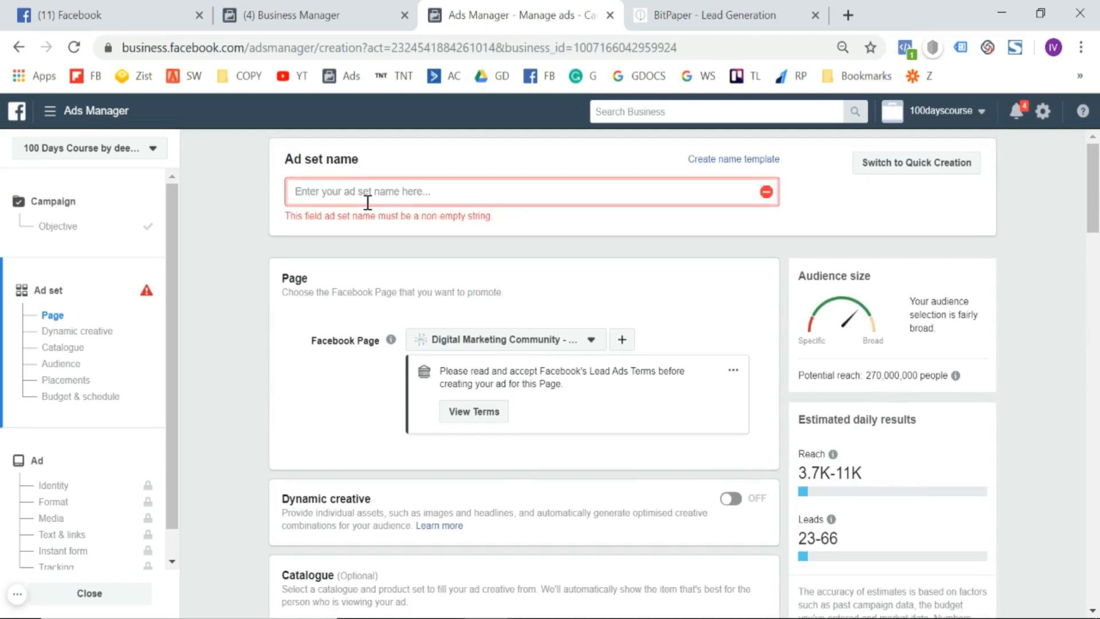
type("Biody")
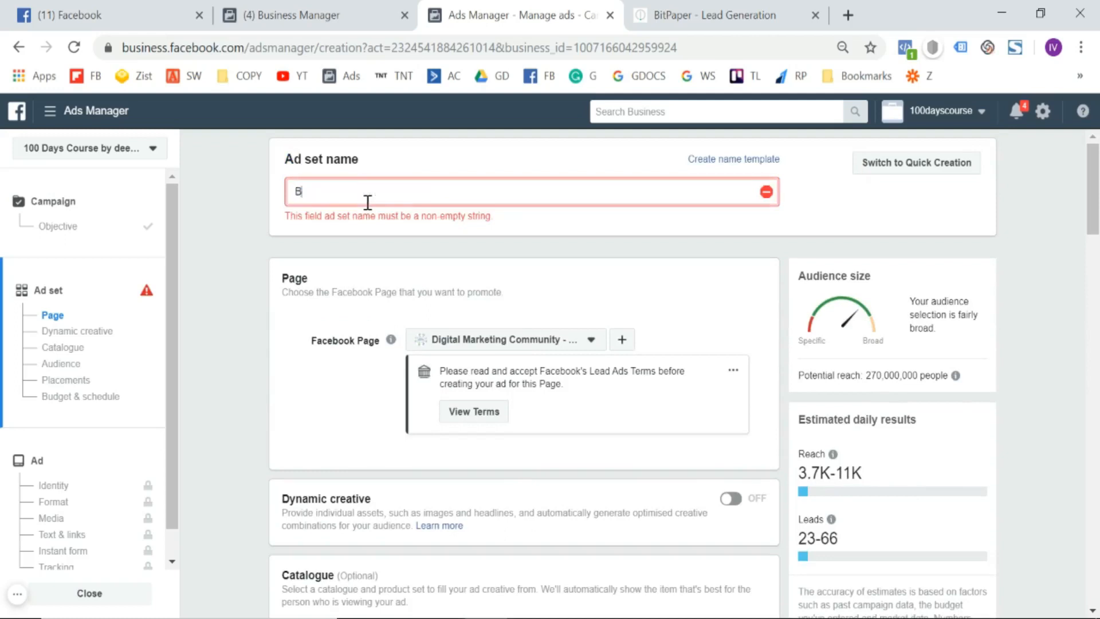
key("BackSpace")
type("odybuilding")
left_click(212, 235)
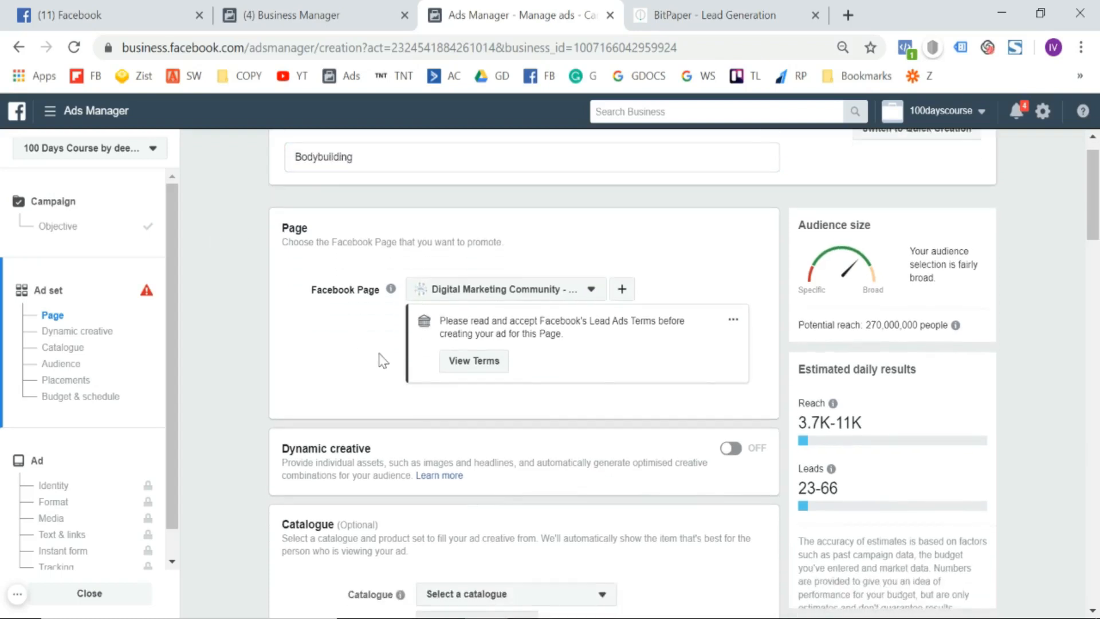
Open Facebook's Lead Ads Terms for the selected Page and agree to the terms and conditions.
left_click(481, 367)
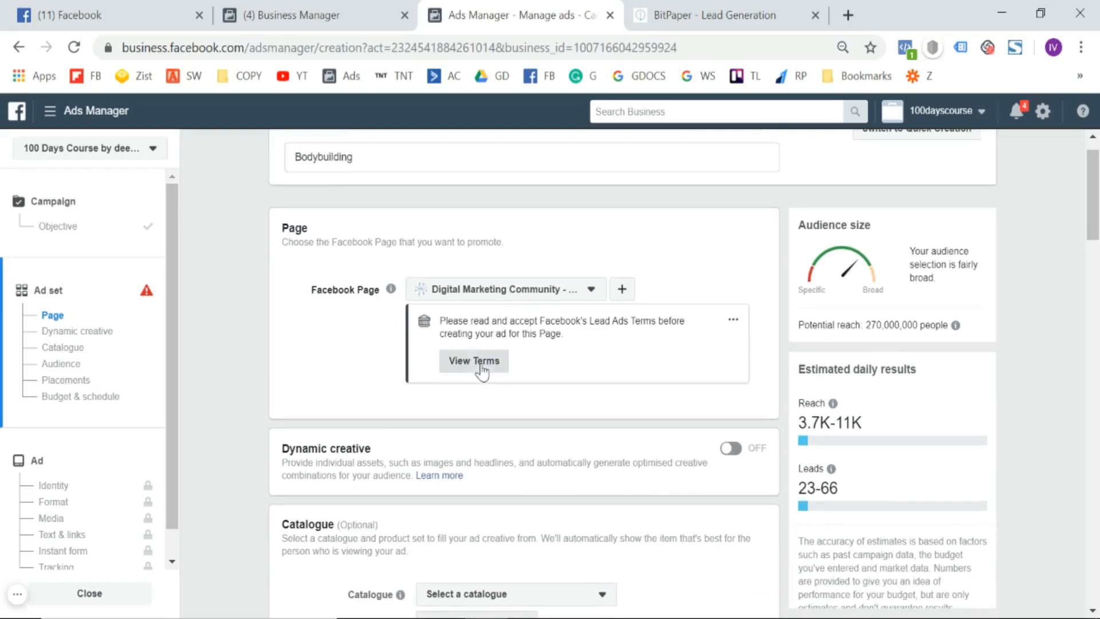
scroll(553, 398, "down", 10)
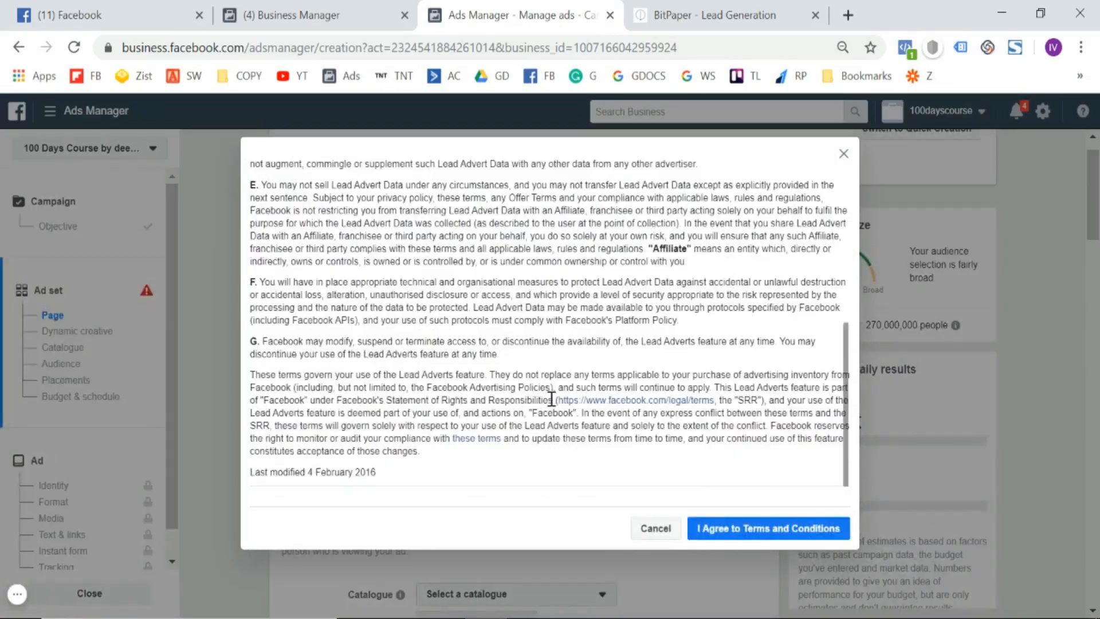
left_click(723, 530)
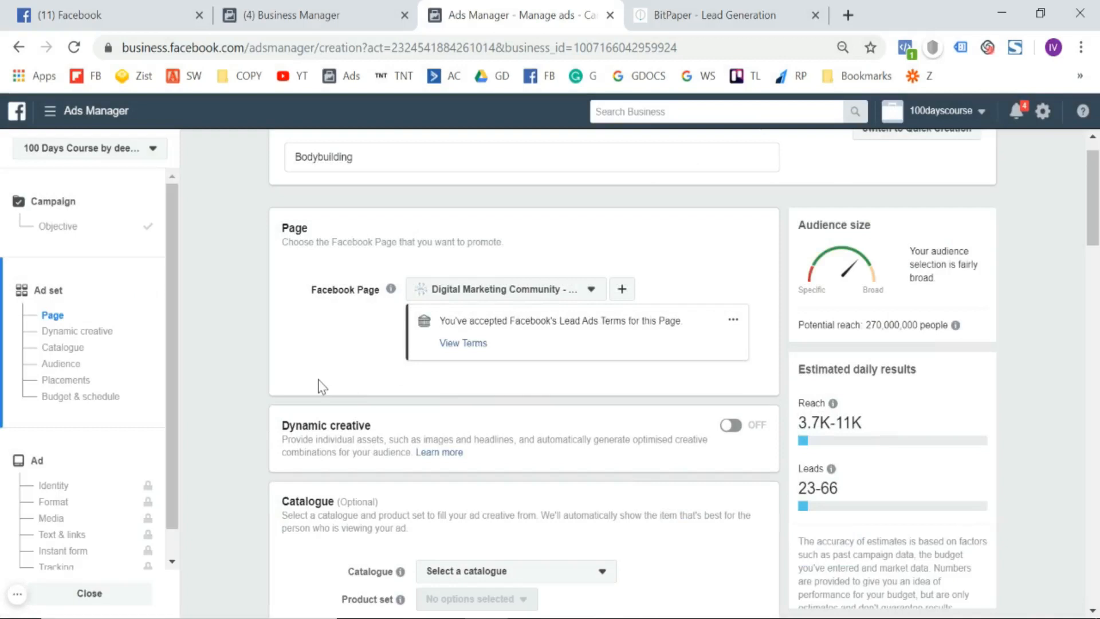
scroll(322, 387, "down", 4)
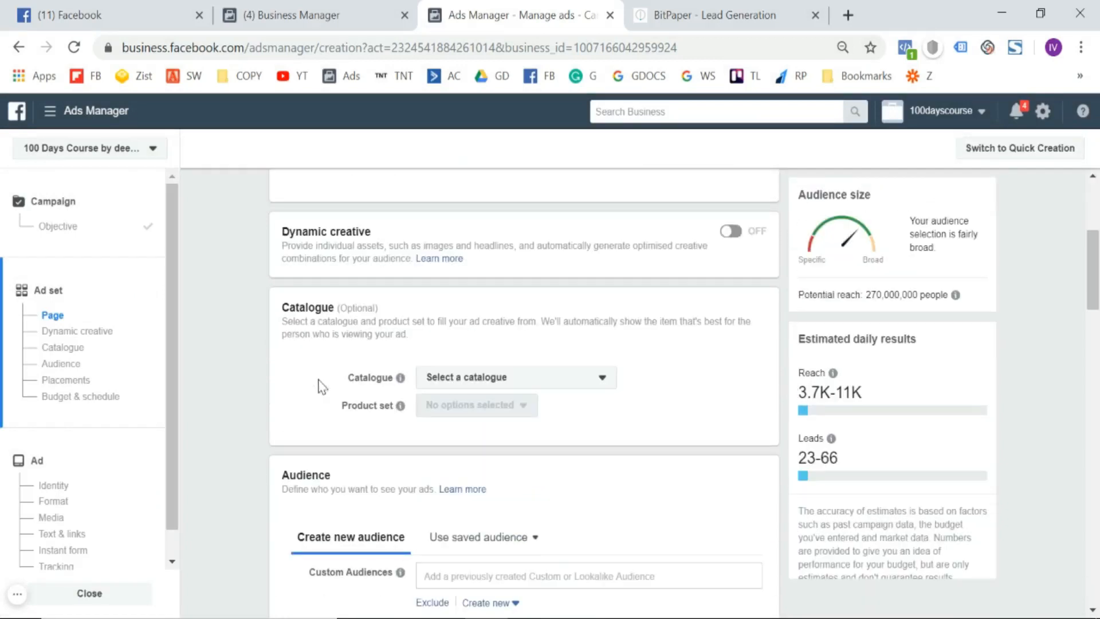
scroll(321, 387, "up", 4)
scroll(322, 387, "down", 2)
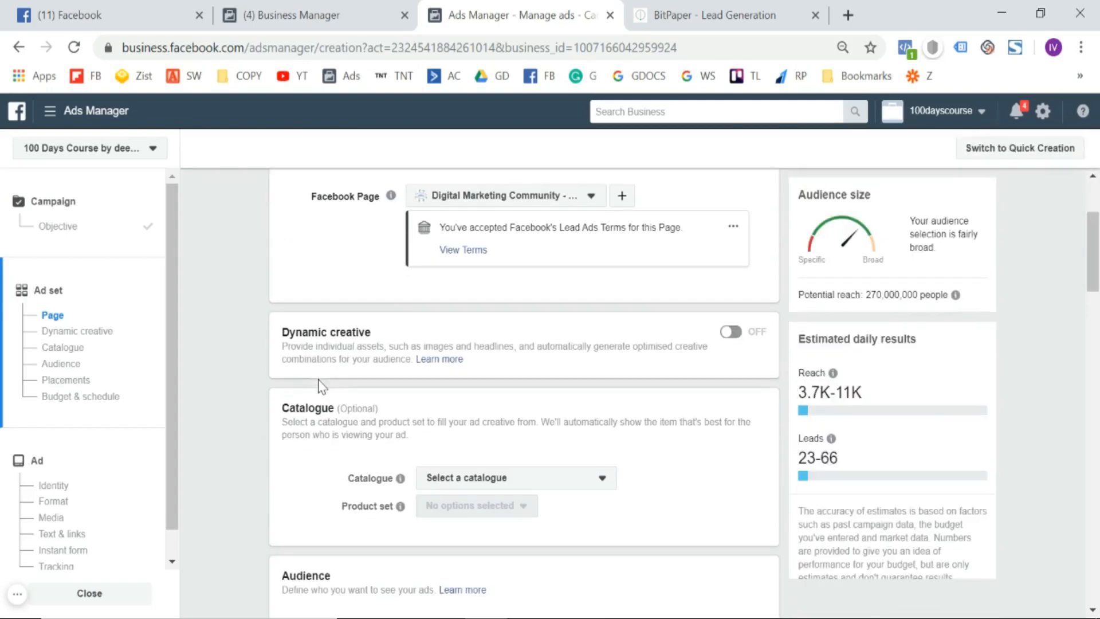
scroll(322, 387, "down", 3)
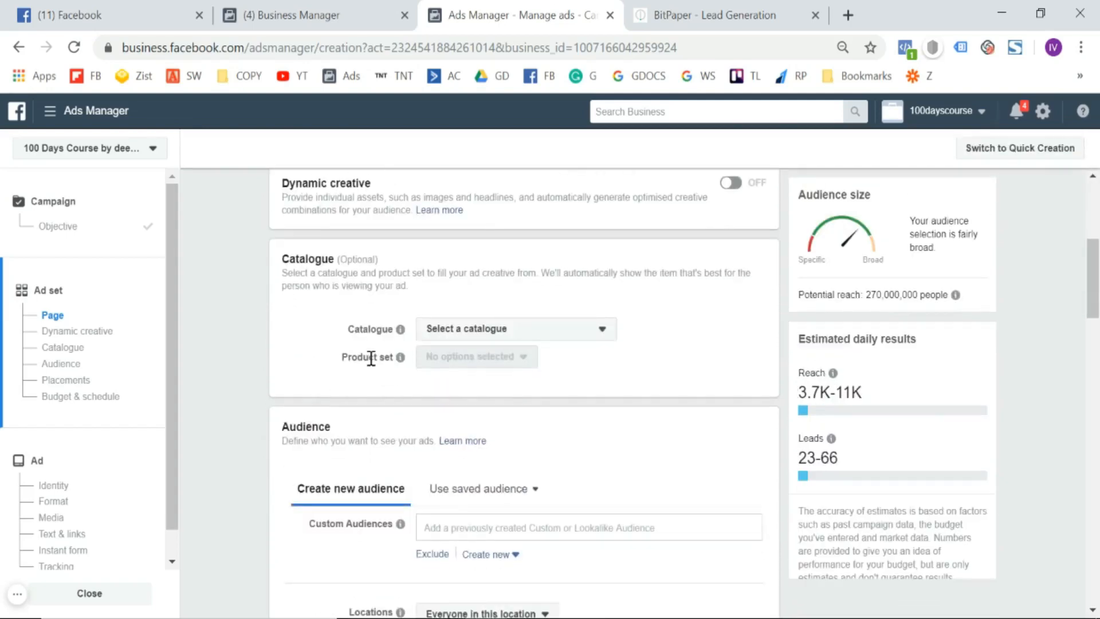
Set the ad set's audience age range to 25–34.
scroll(373, 360, "down", 6)
scroll(276, 342, "up", 1)
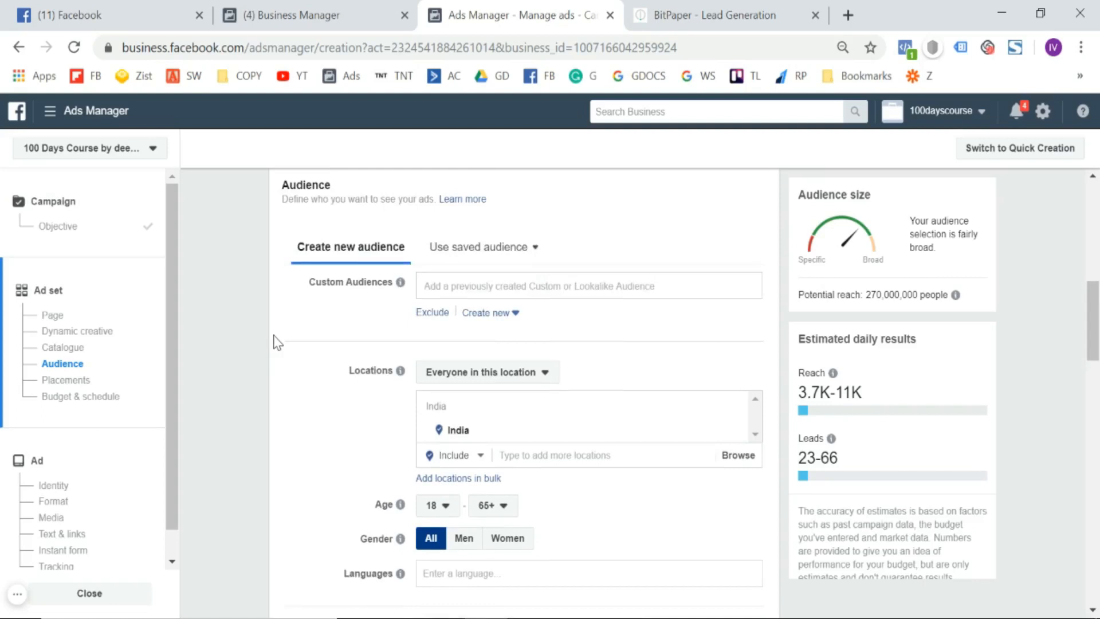
scroll(277, 343, "down", 2)
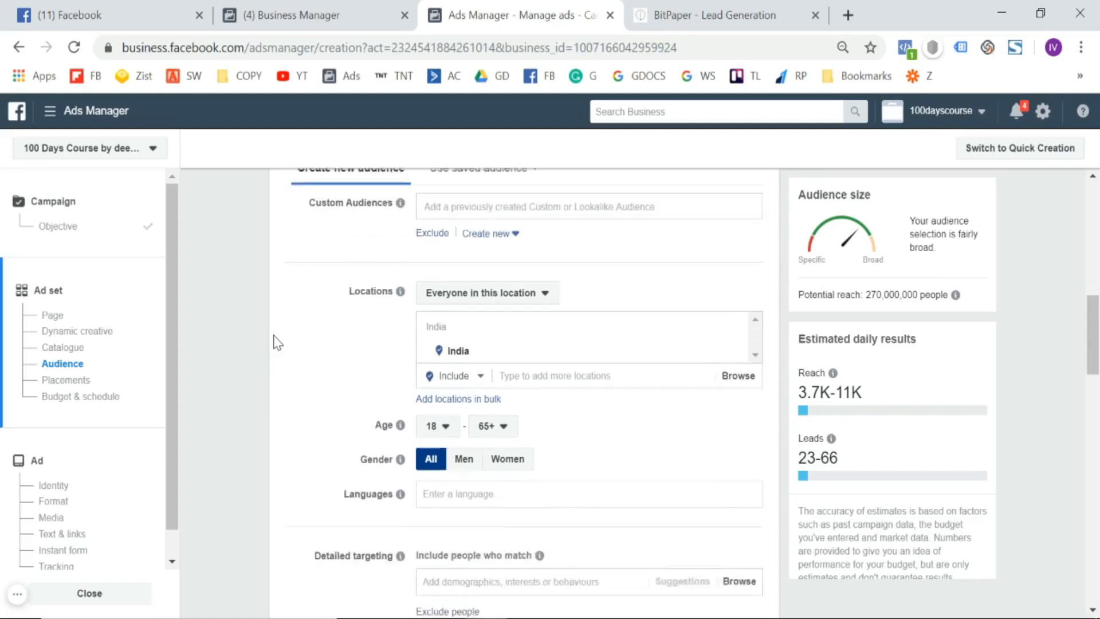
left_click(453, 424)
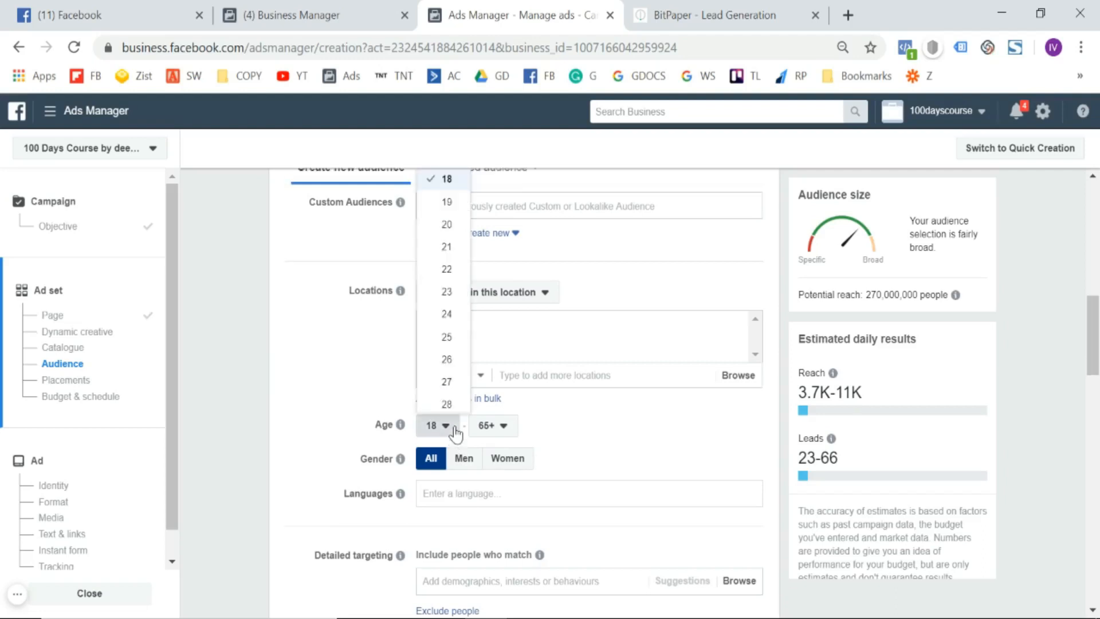
left_click(452, 338)
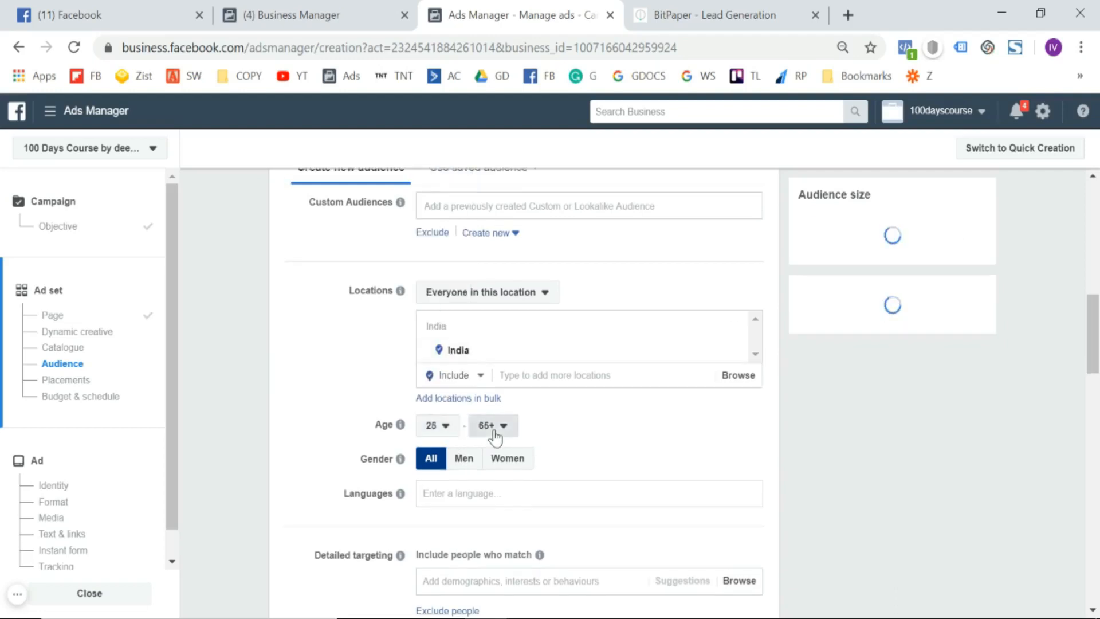
left_click(492, 427)
scroll(498, 331, "up", 6)
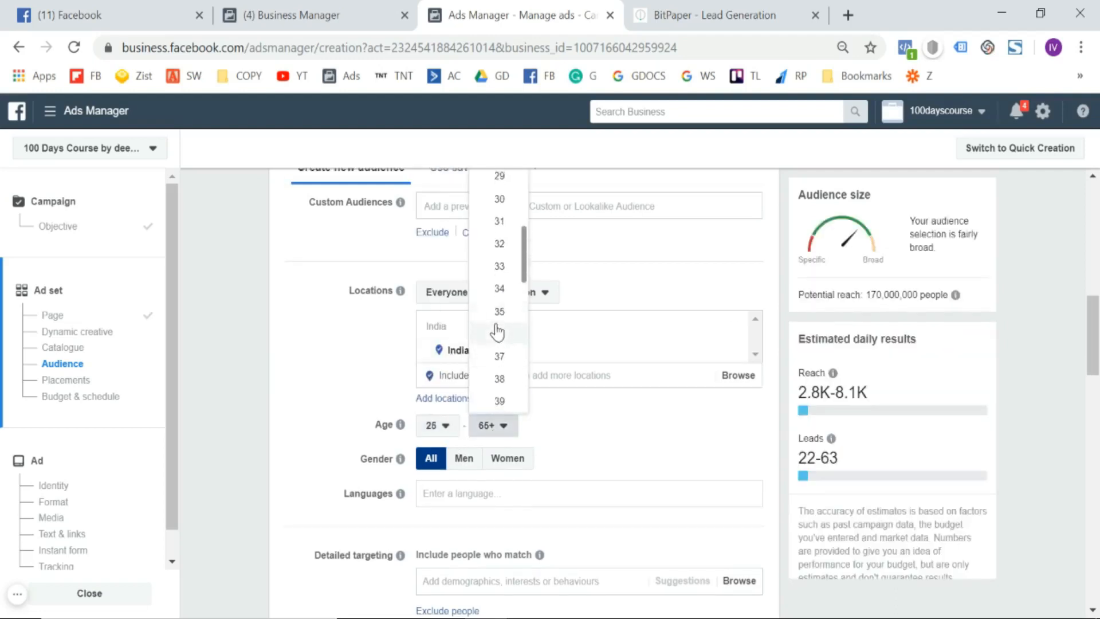
left_click(499, 292)
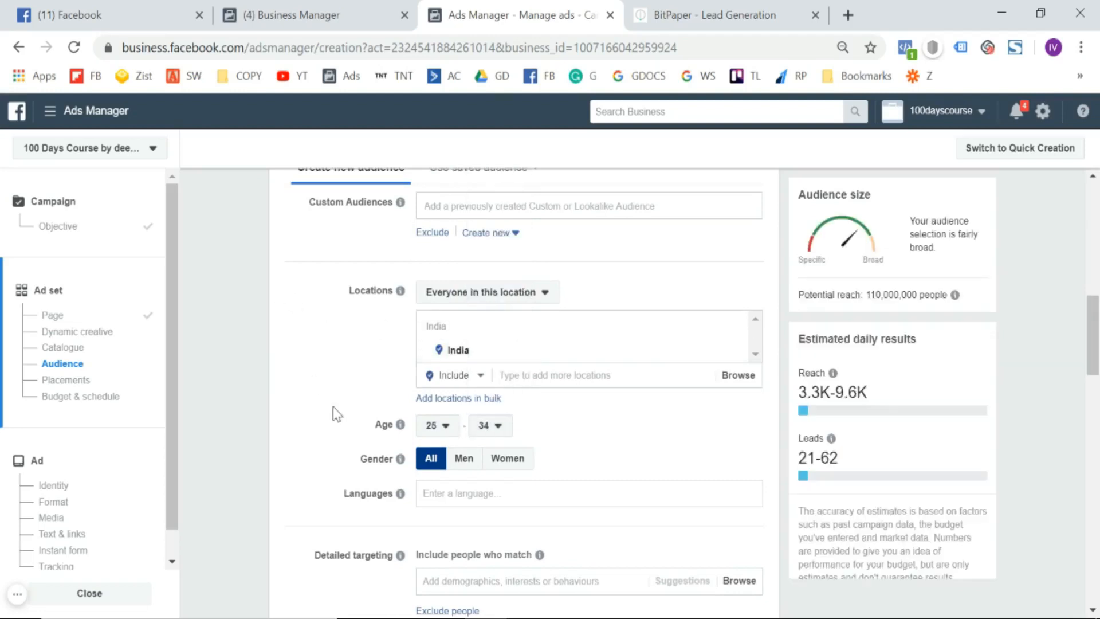
Limit the audience to men and add the Bodybuilding interest to its detailed targeting.
scroll(332, 407, "down", 3)
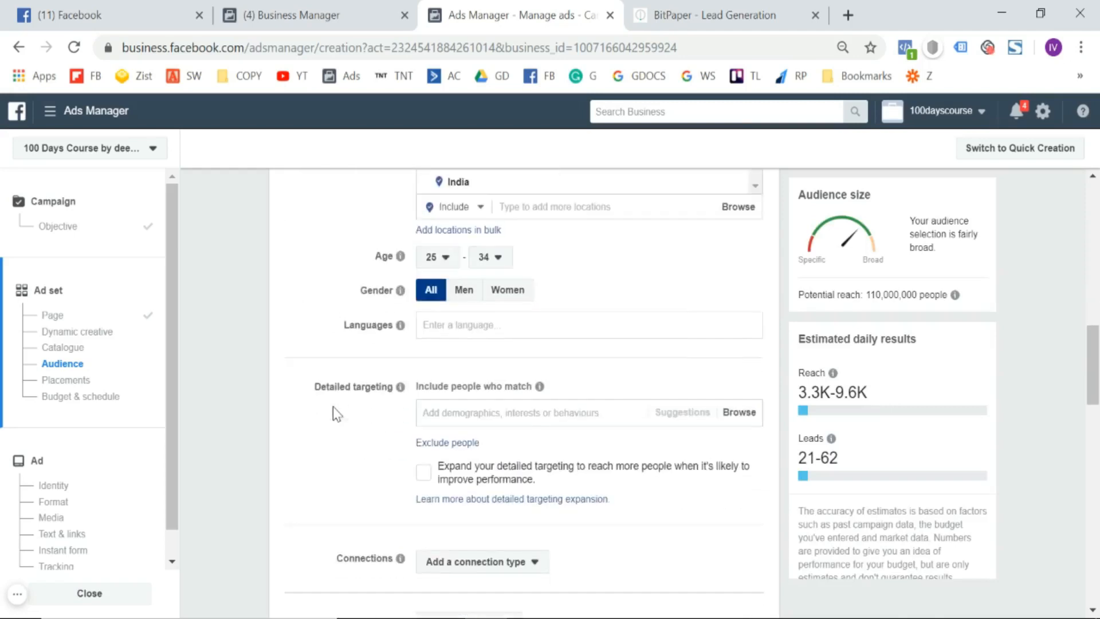
left_click(465, 290)
left_click(461, 410)
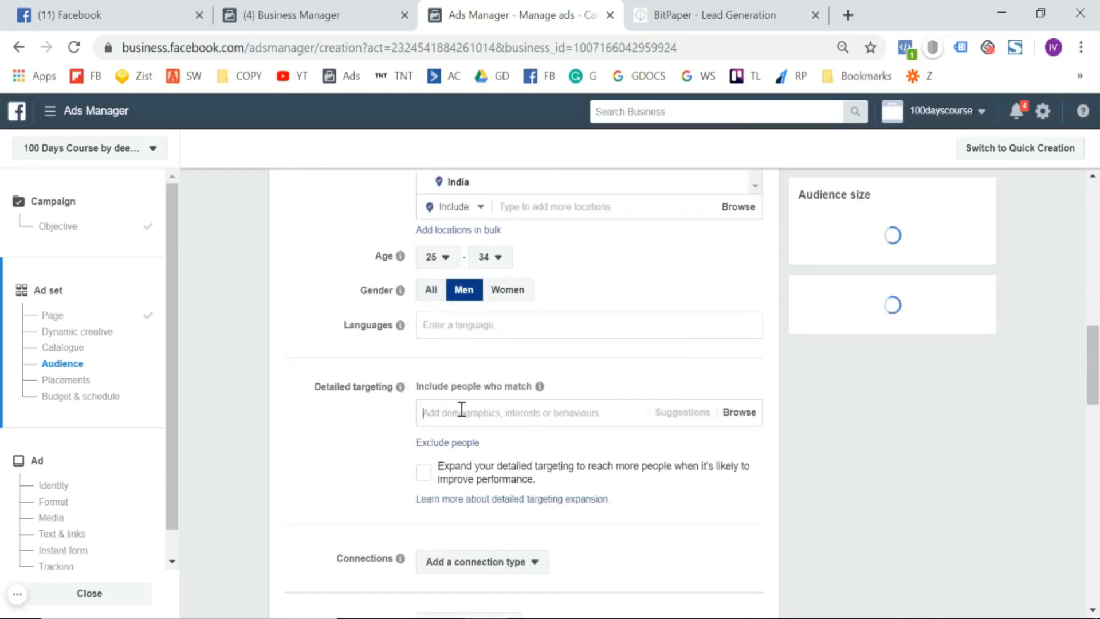
type("bodybuildi")
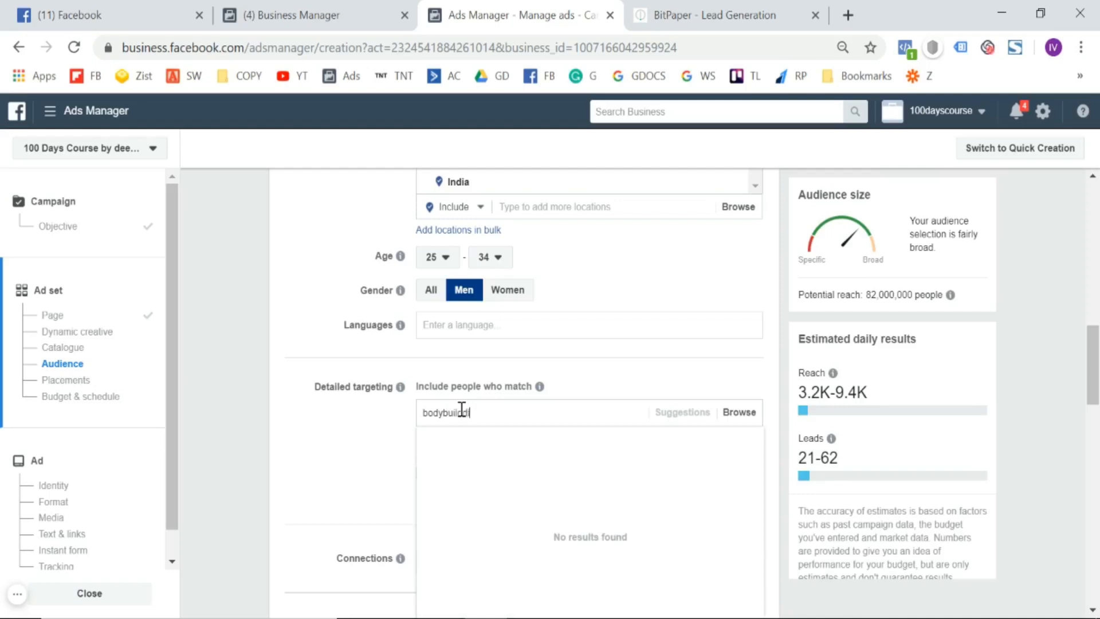
type("ing")
key("BackSpace")
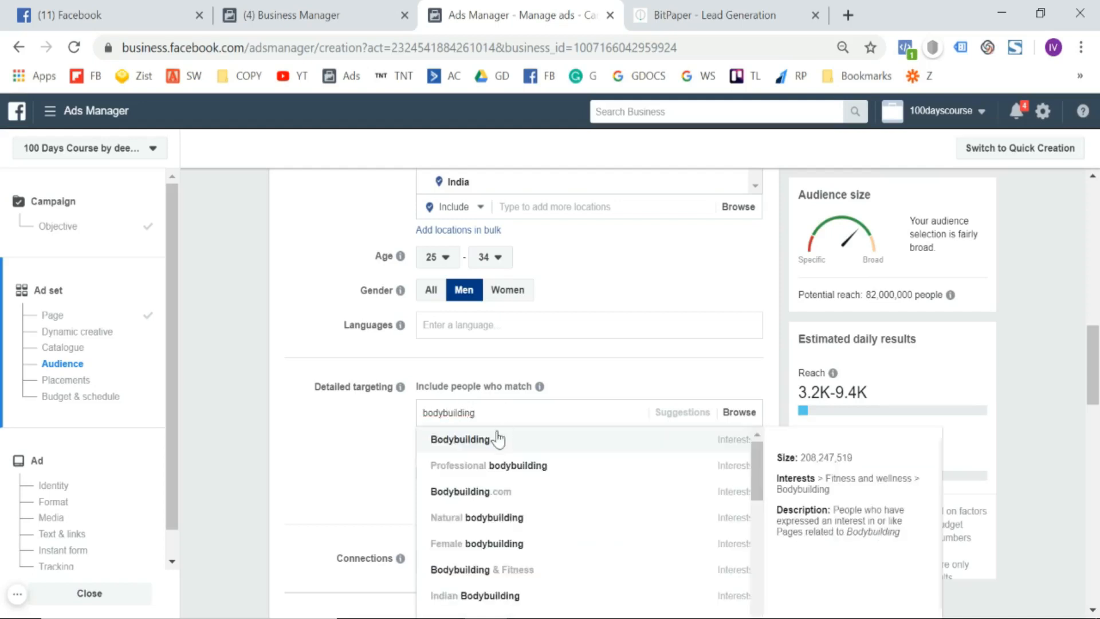
left_click(497, 439)
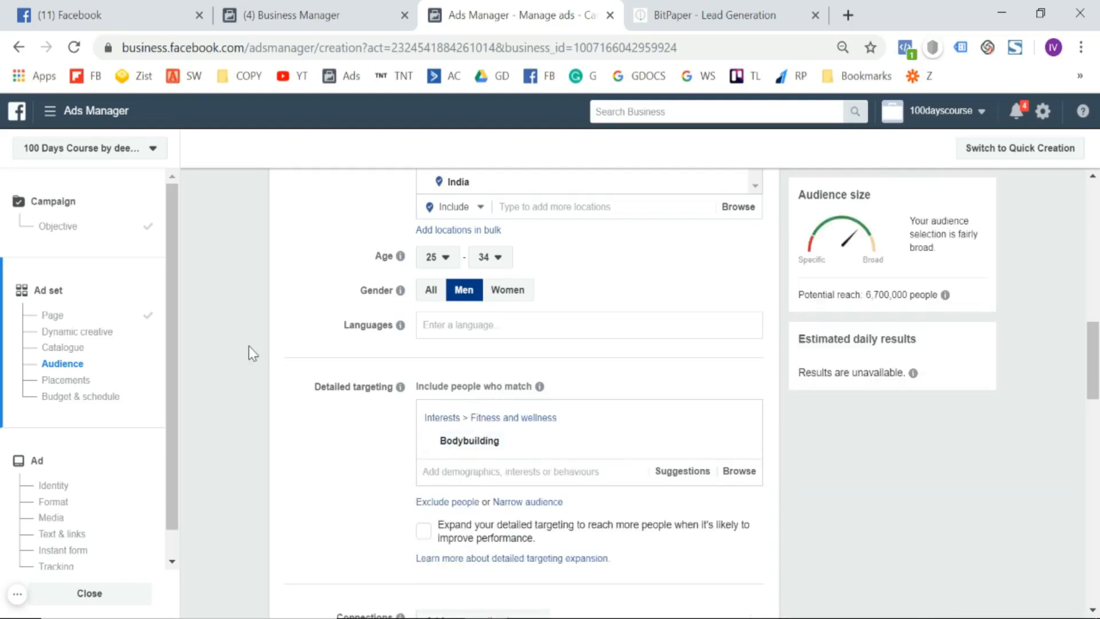
Set the ad set's daily budget to ₹1,000, leaving automatic placements selected and cost control empty.
scroll(248, 346, "down", 6)
scroll(249, 346, "down", 2)
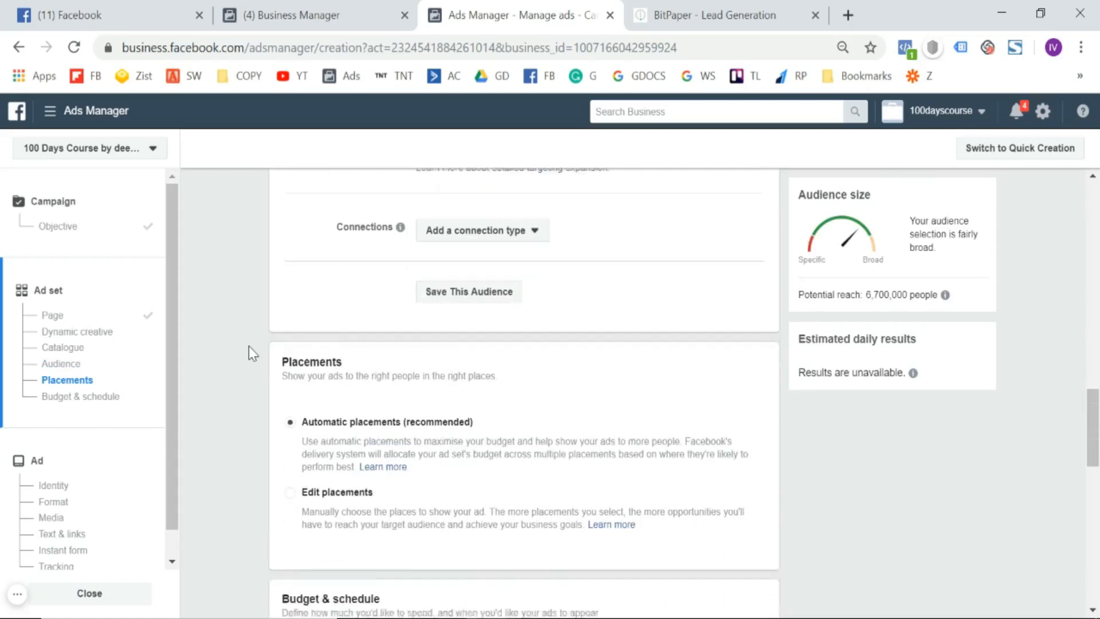
scroll(257, 423, "down", 1)
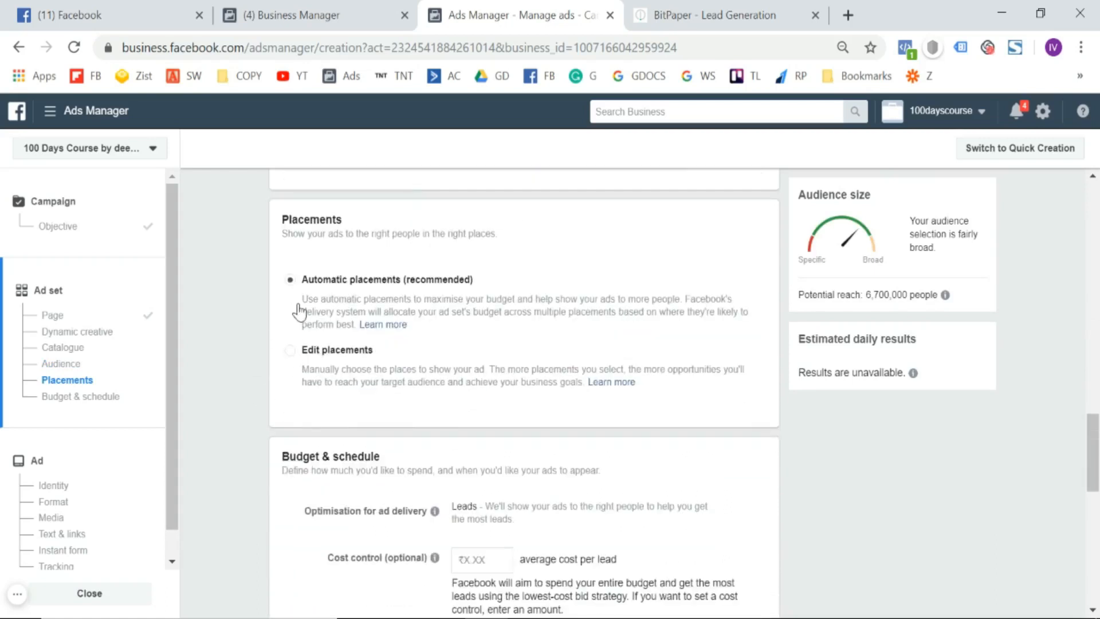
scroll(280, 370, "down", 3)
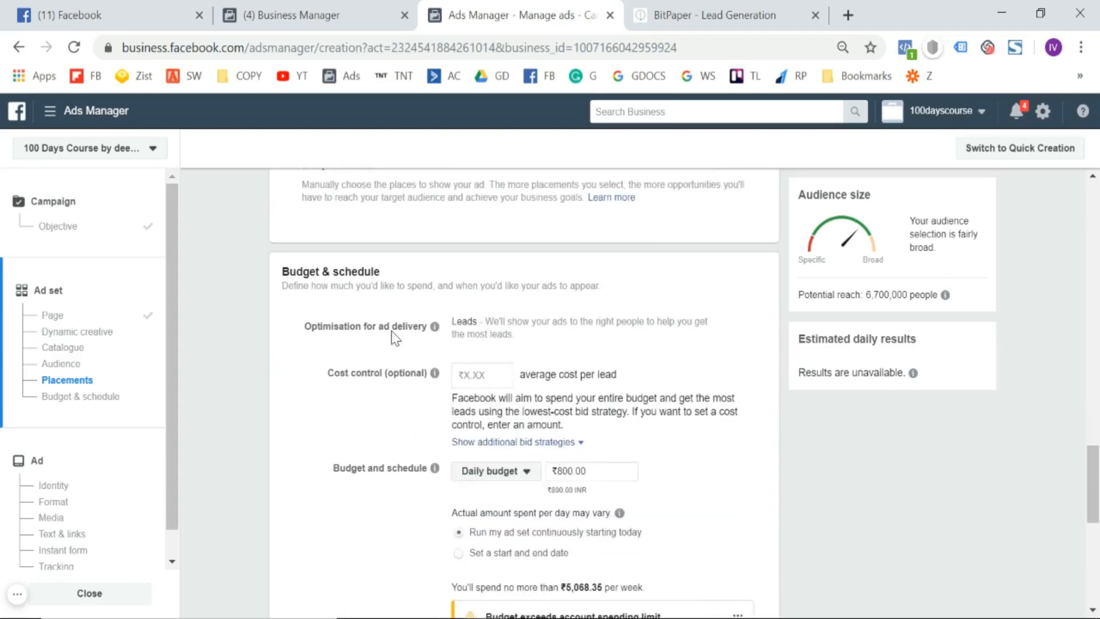
scroll(390, 331, "down", 1)
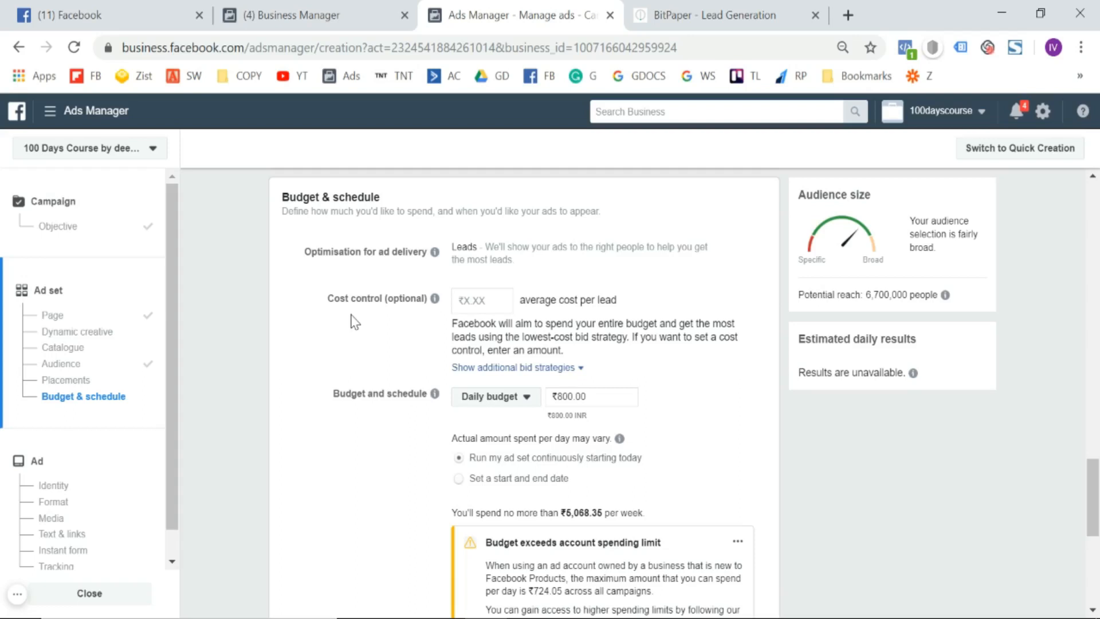
left_click(499, 299)
left_click(357, 335)
scroll(356, 335, "down", 2)
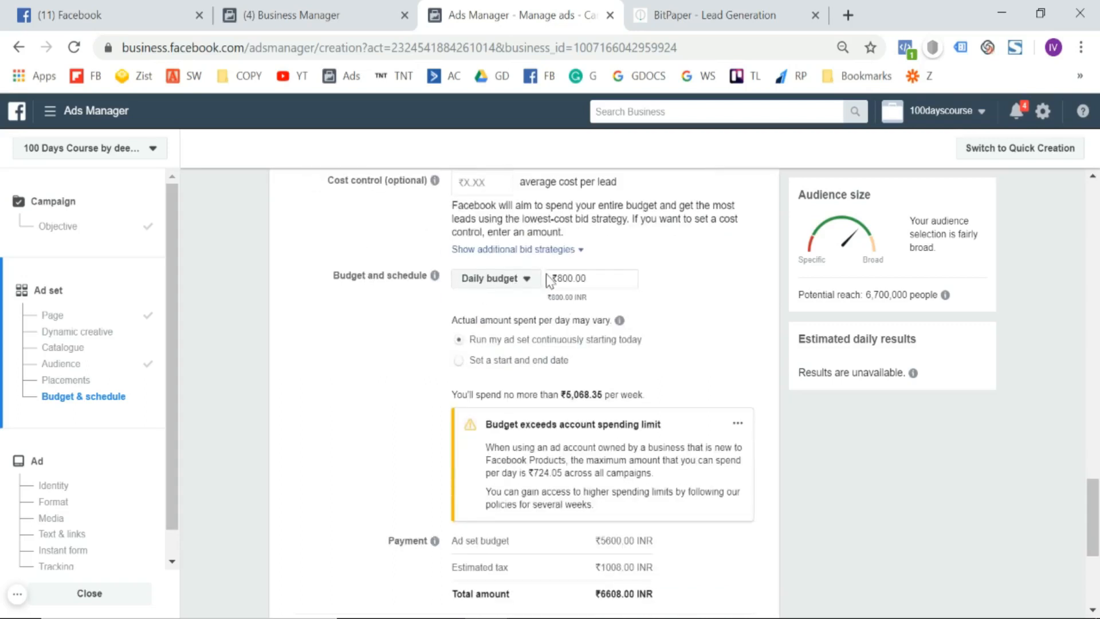
left_click(621, 279)
type("1000")
left_click(703, 319)
Show more options for the delivery type, keep Standard delivery, and continue to the ad settings.
scroll(370, 369, "down", 1)
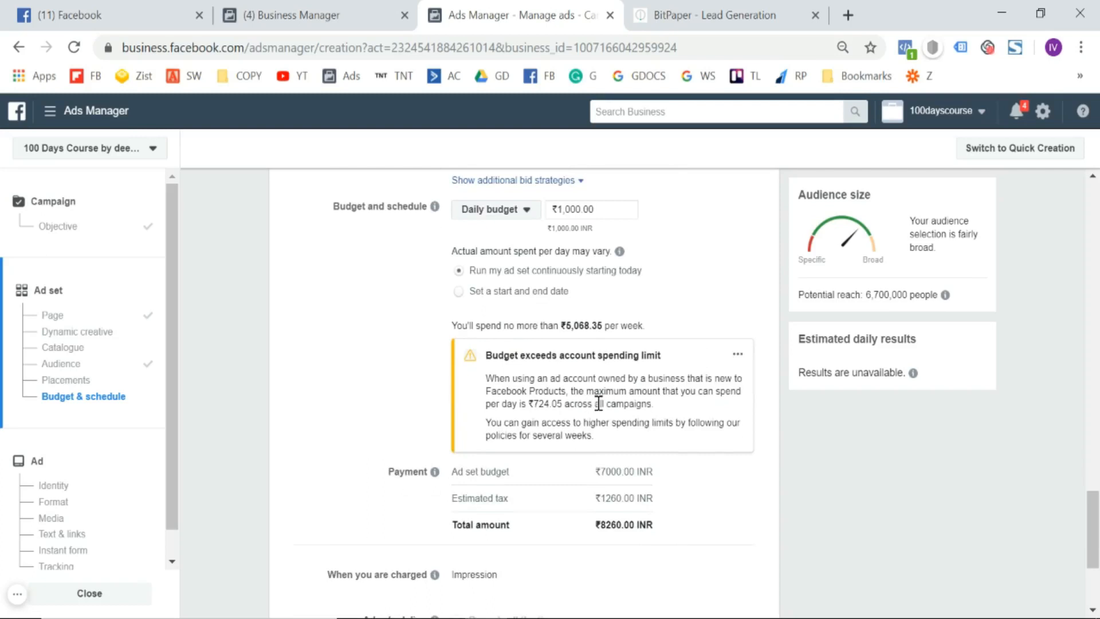
scroll(598, 404, "down", 3)
mouse_move(435, 377)
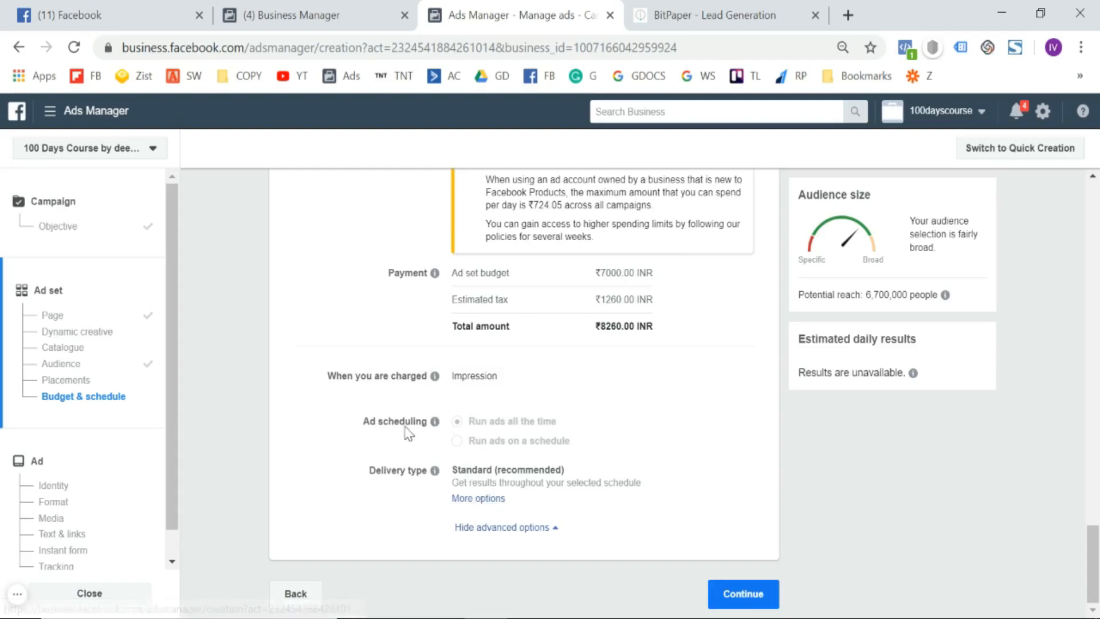
scroll(404, 424, "up", 7)
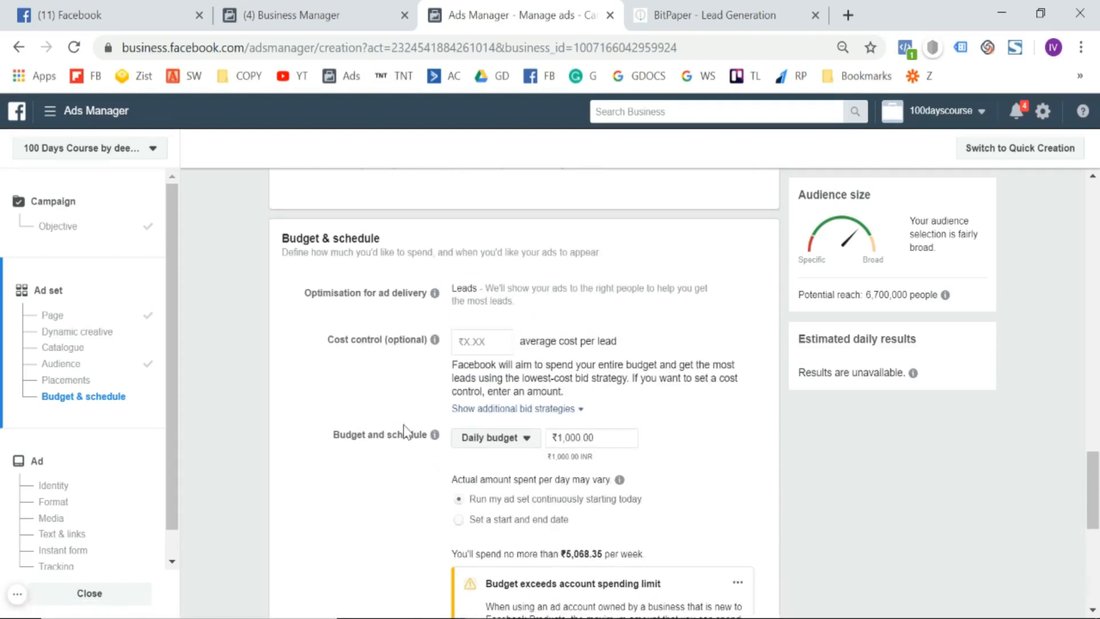
scroll(492, 446, "down", 1)
scroll(492, 446, "down", 7)
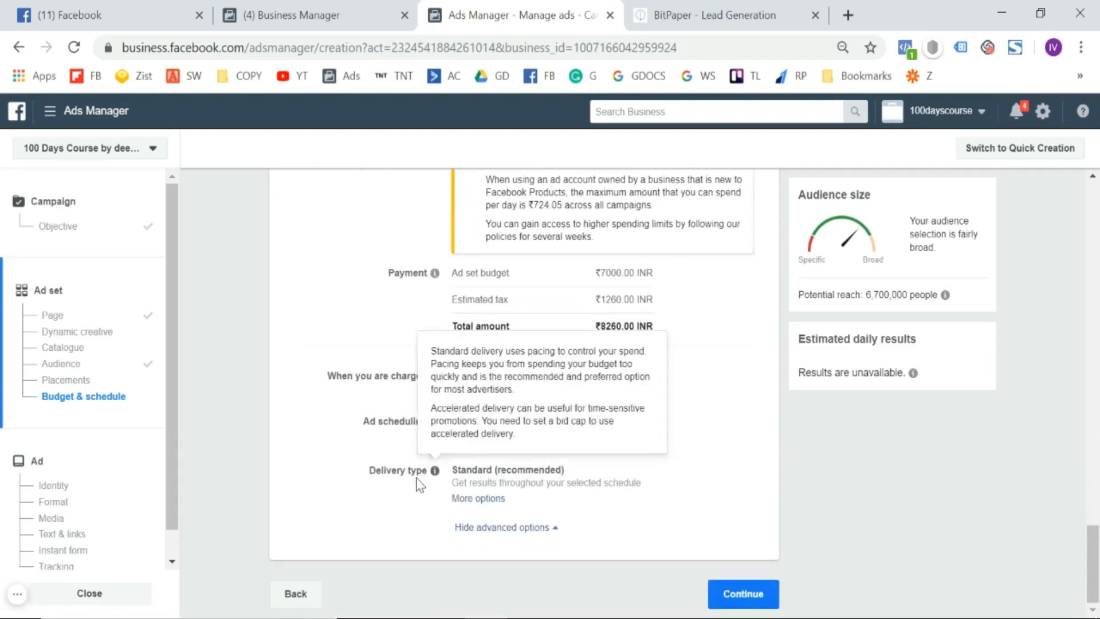
left_click(472, 499)
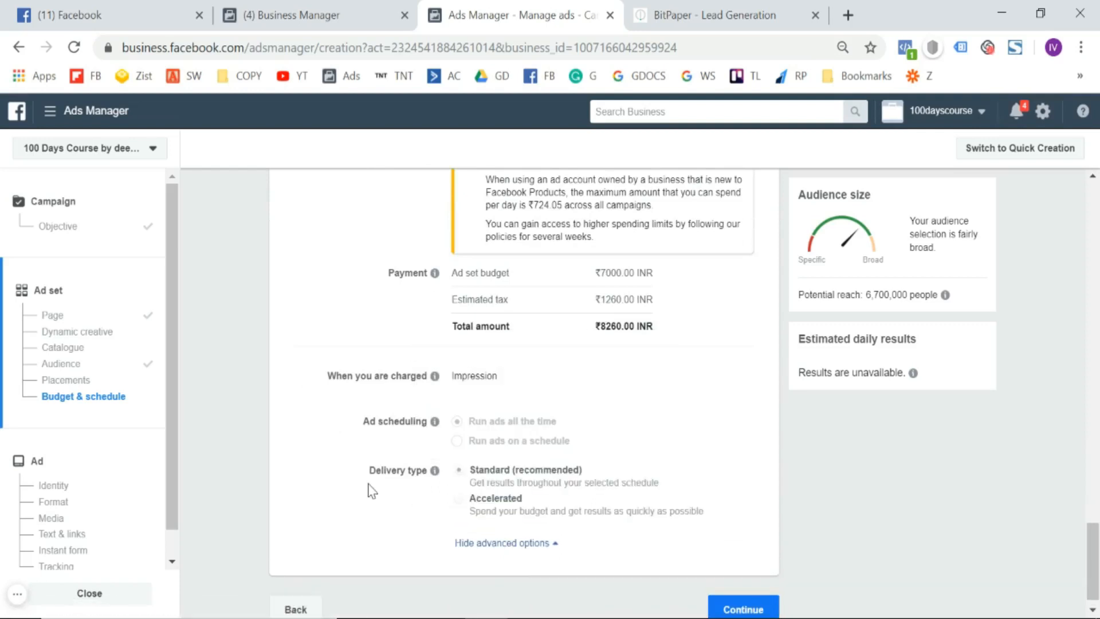
scroll(371, 491, "down", 1)
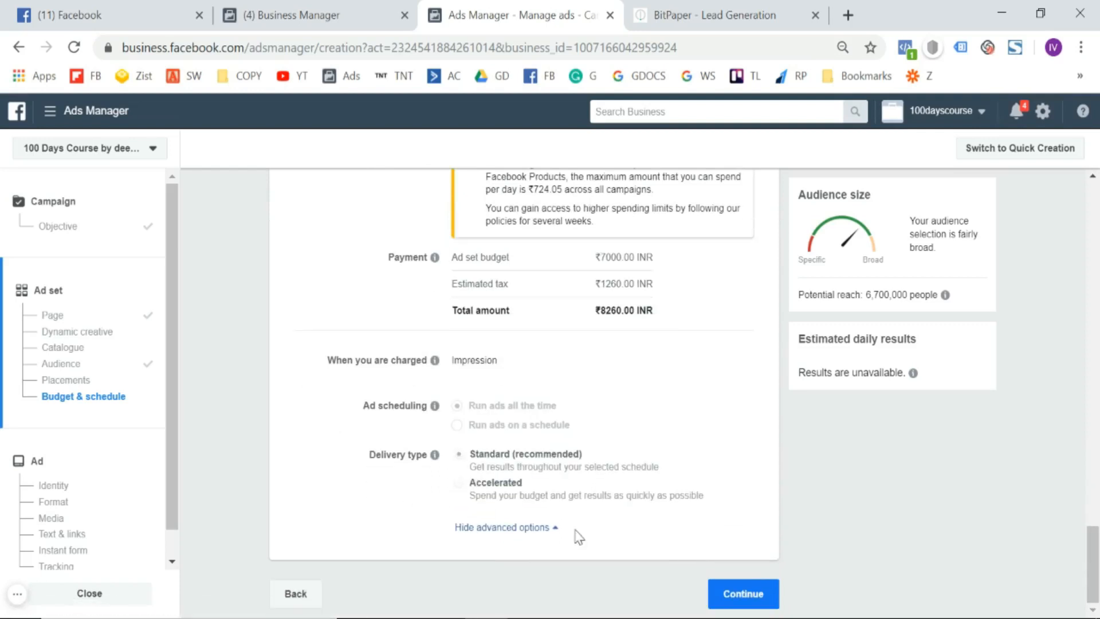
left_click(731, 591)
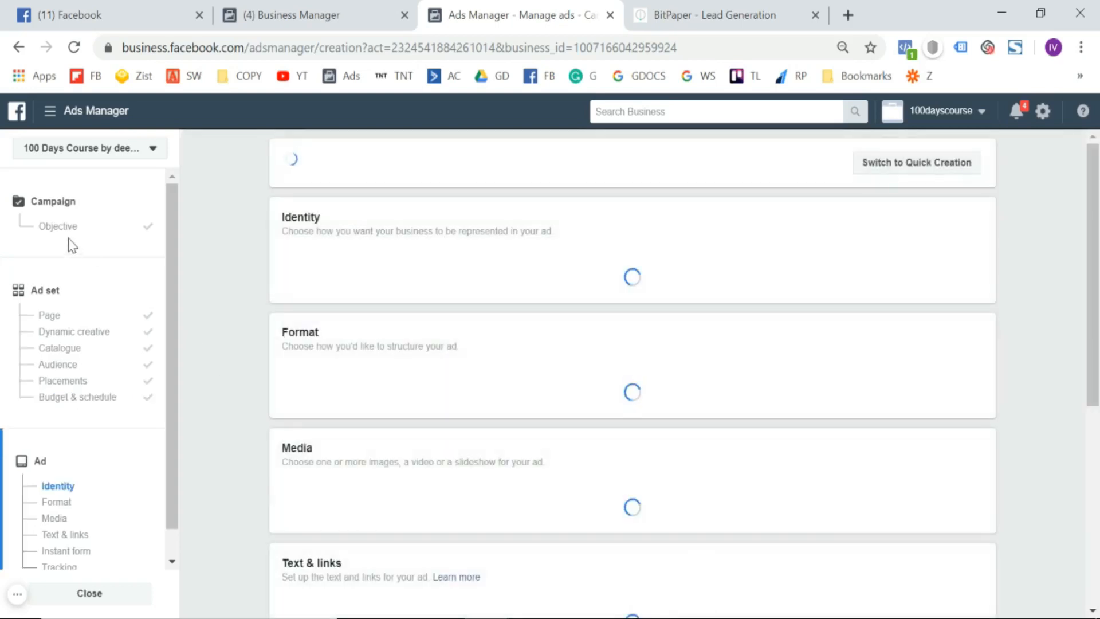
Return to the campaign level, review its objective and name, and continue to the ad set settings.
left_click(60, 229)
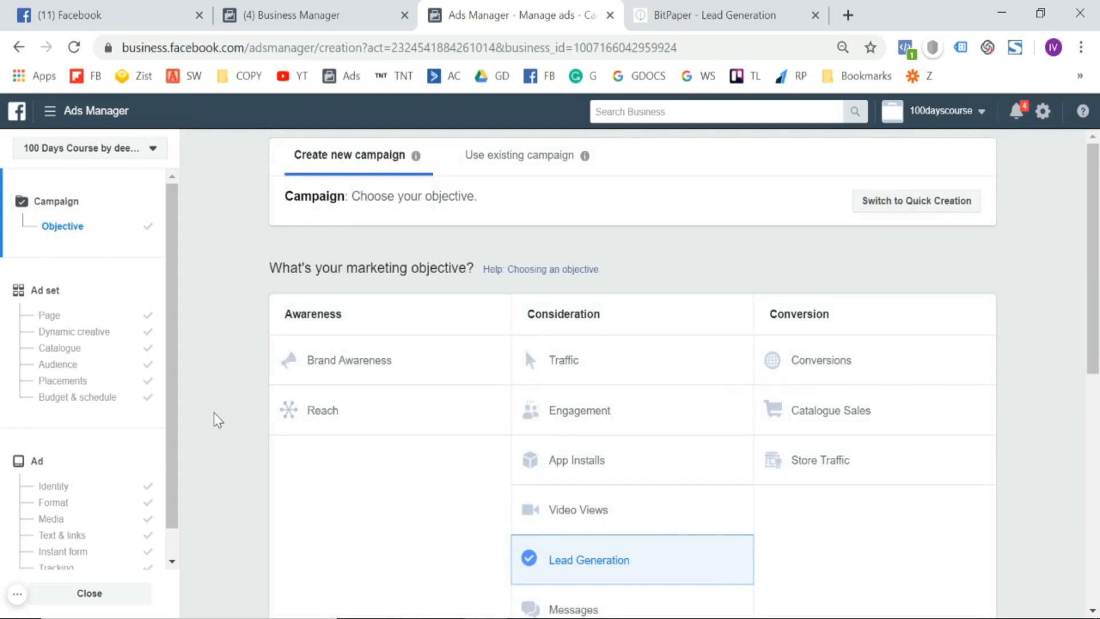
scroll(218, 420, "down", 3)
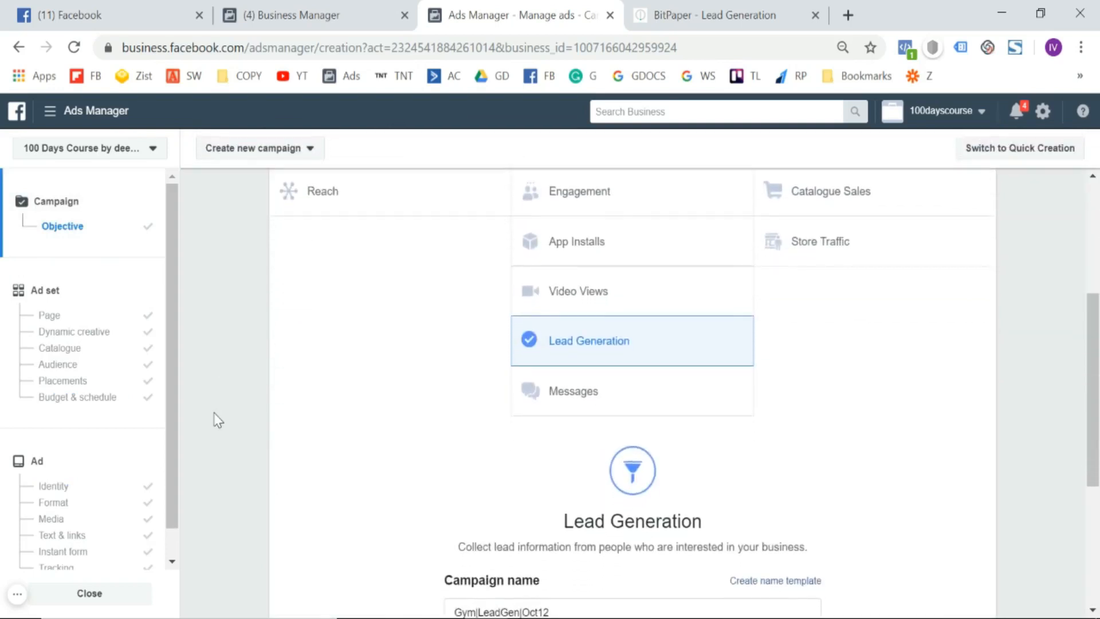
scroll(219, 421, "up", 3)
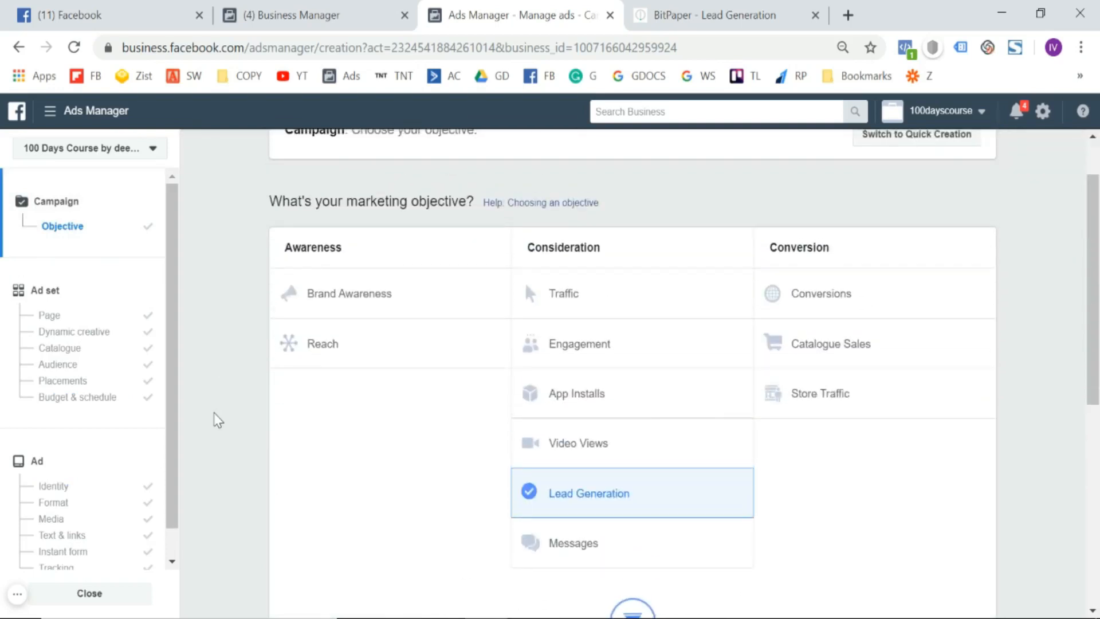
scroll(218, 420, "down", 3)
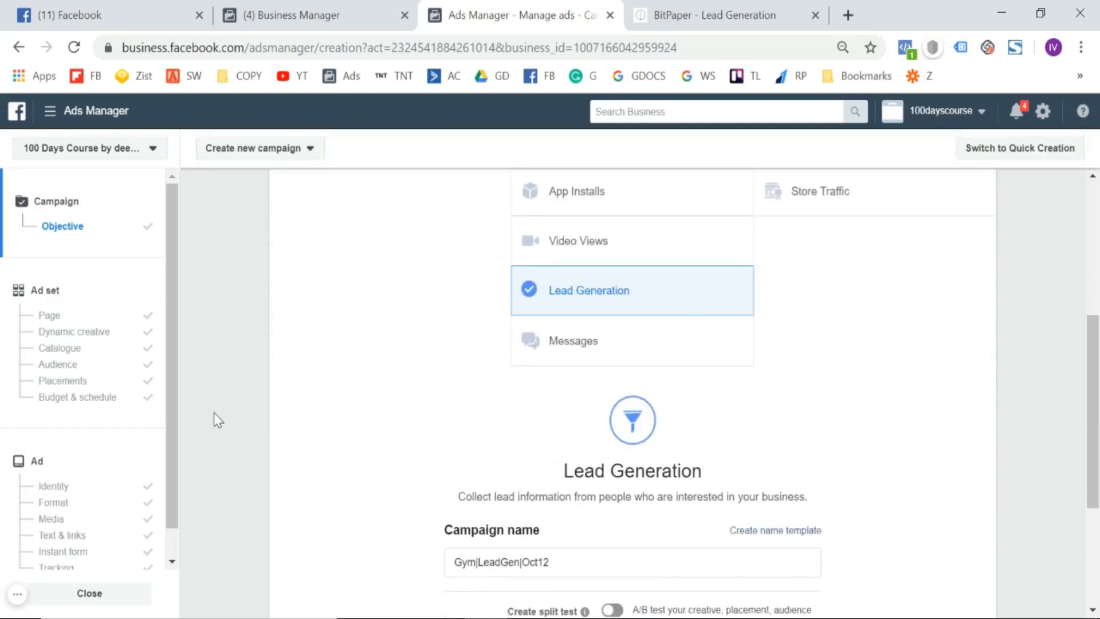
scroll(219, 420, "down", 3)
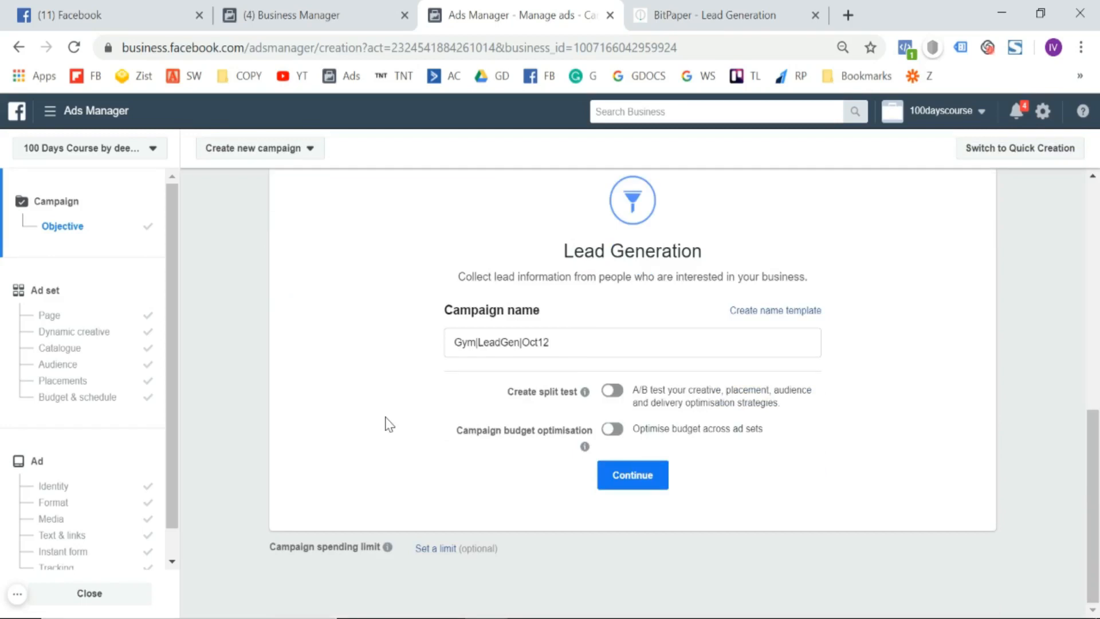
left_click(622, 483)
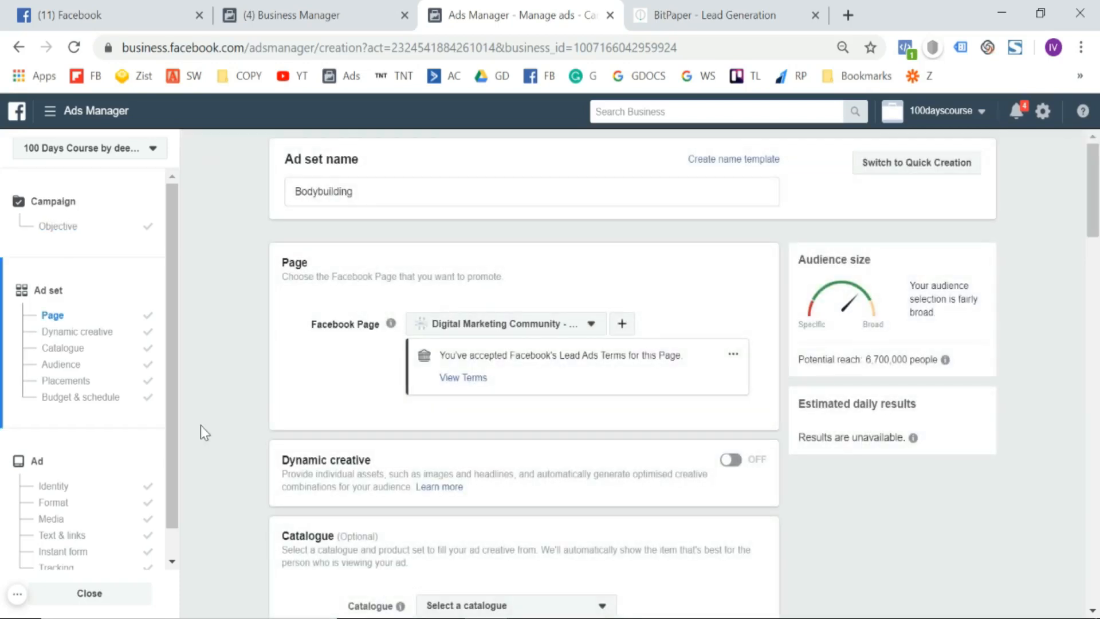
Extend the ad set name to Bodybuilding|M|25-34.
left_click(397, 178)
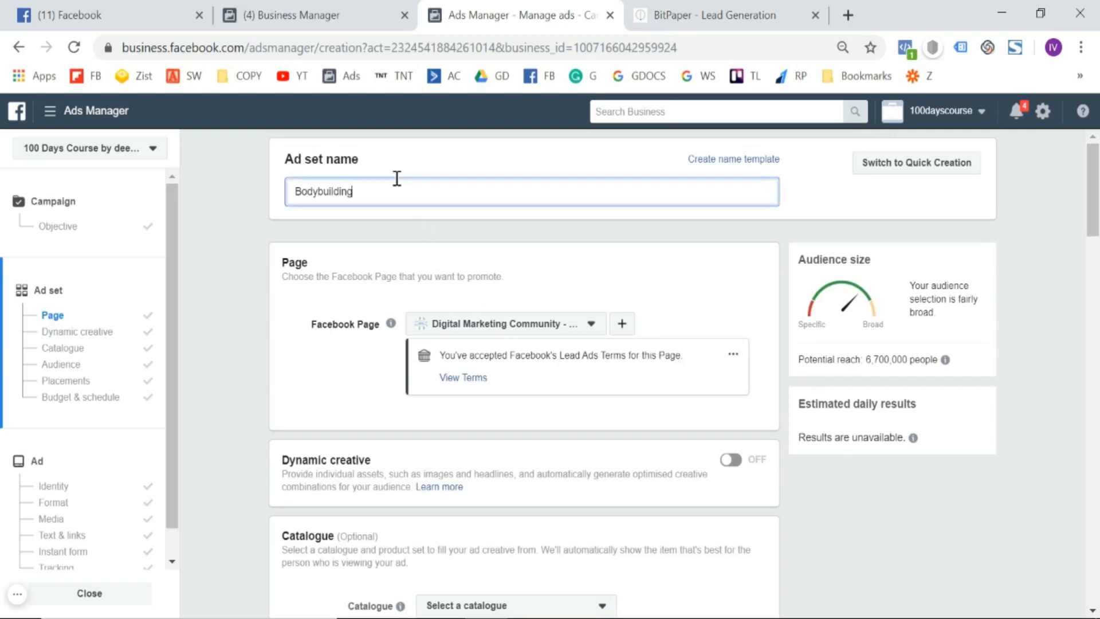
type("|M|25-34")
left_click(248, 280)
Change the audience location to the county of Delhi, India, and dismiss the location change notice.
scroll(248, 280, "down", 2)
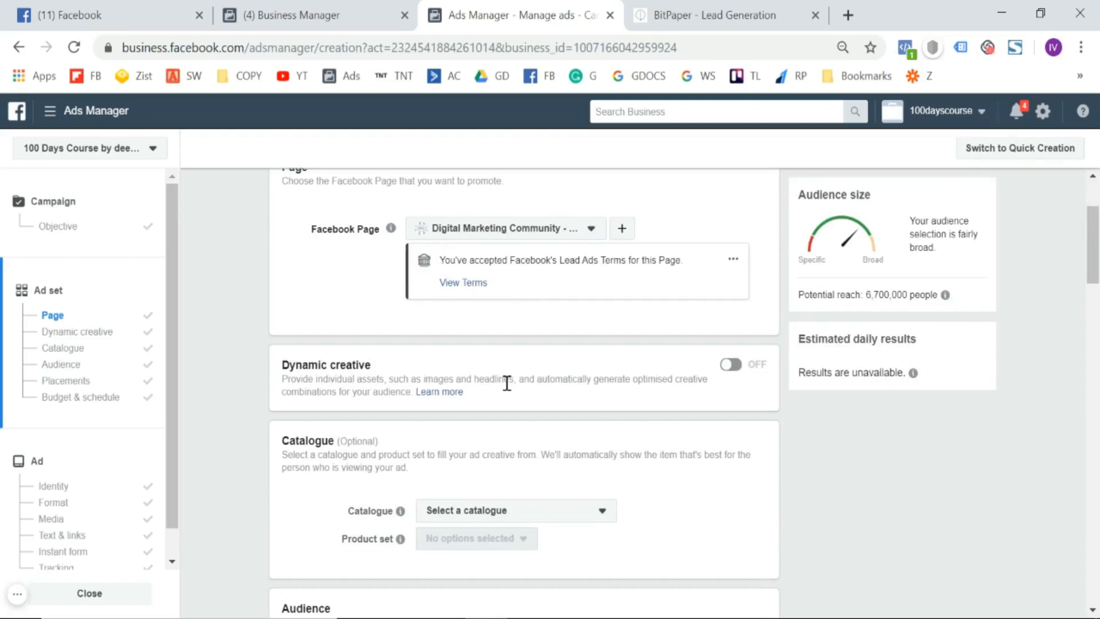
scroll(507, 383, "down", 1)
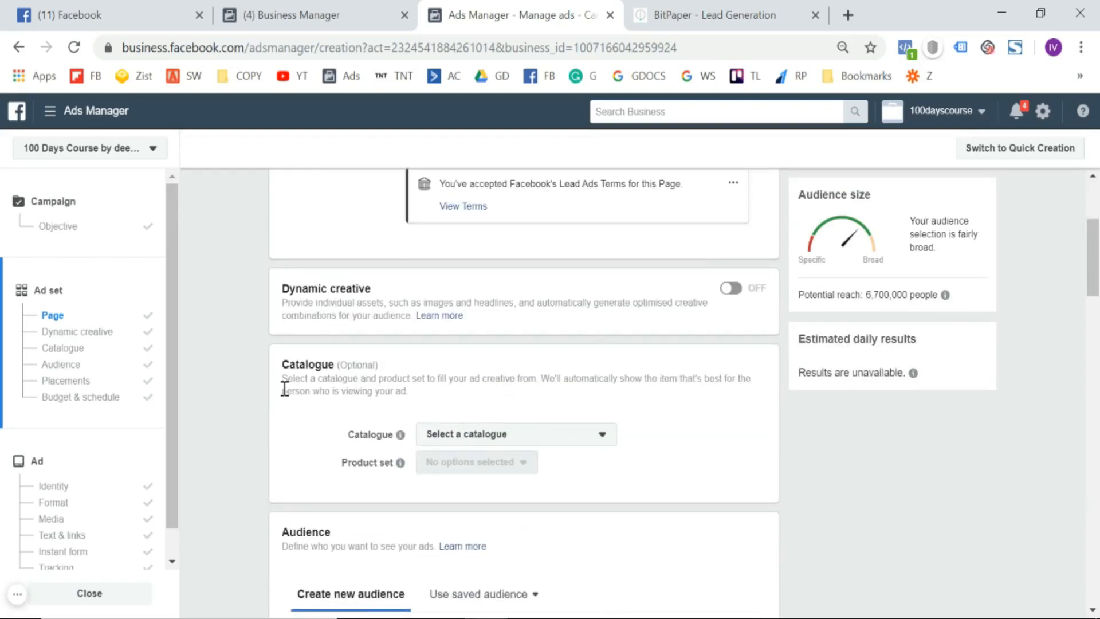
scroll(285, 389, "down", 4)
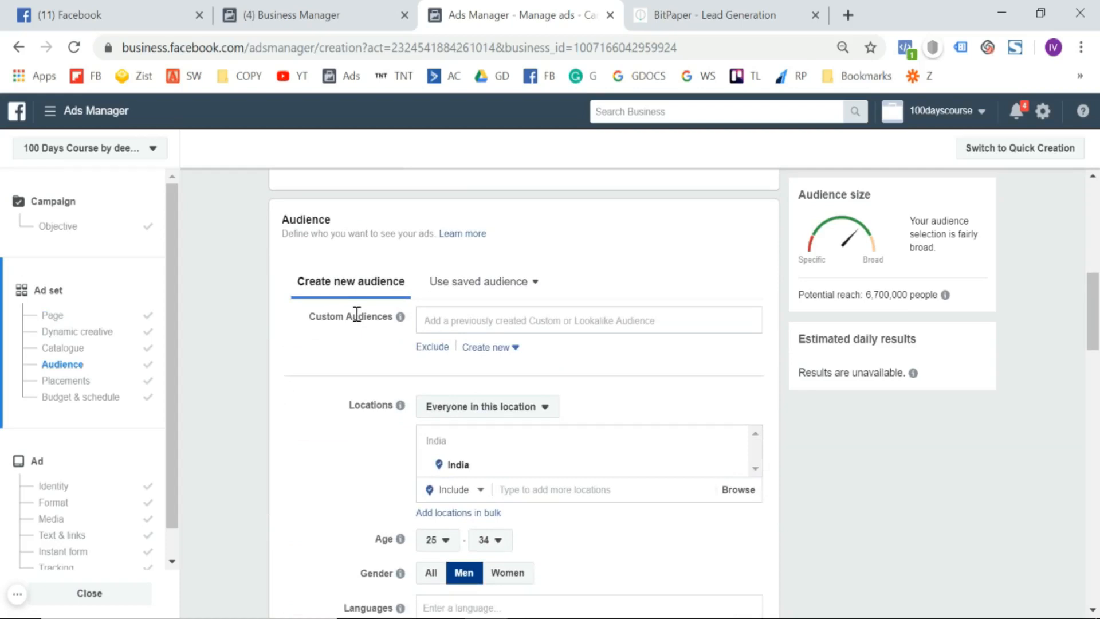
scroll(356, 314, "down", 2)
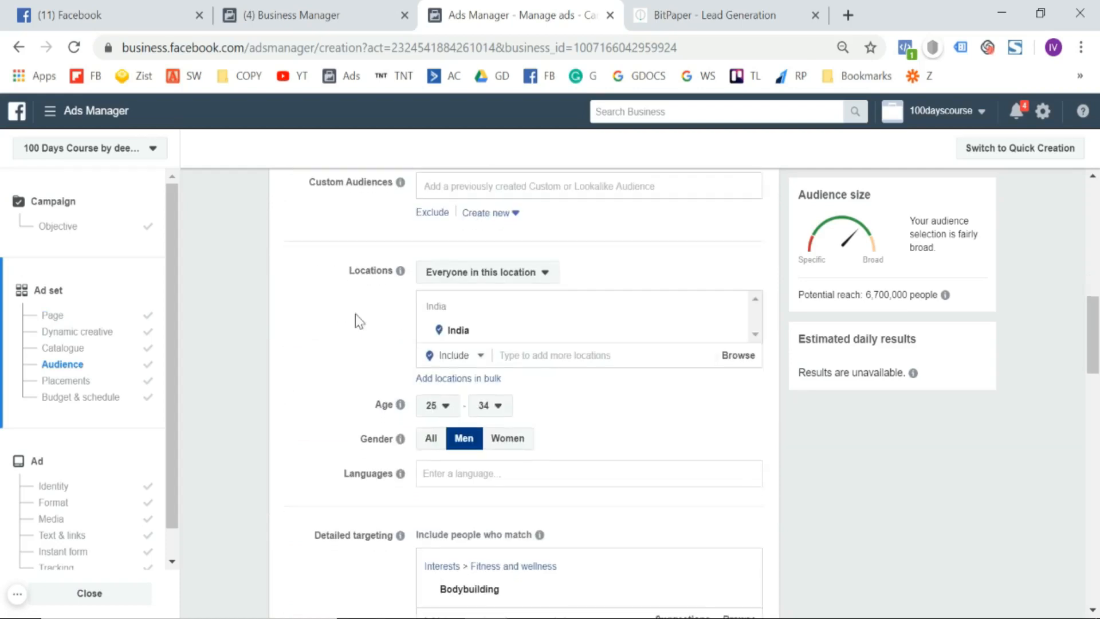
scroll(338, 351, "down", 1)
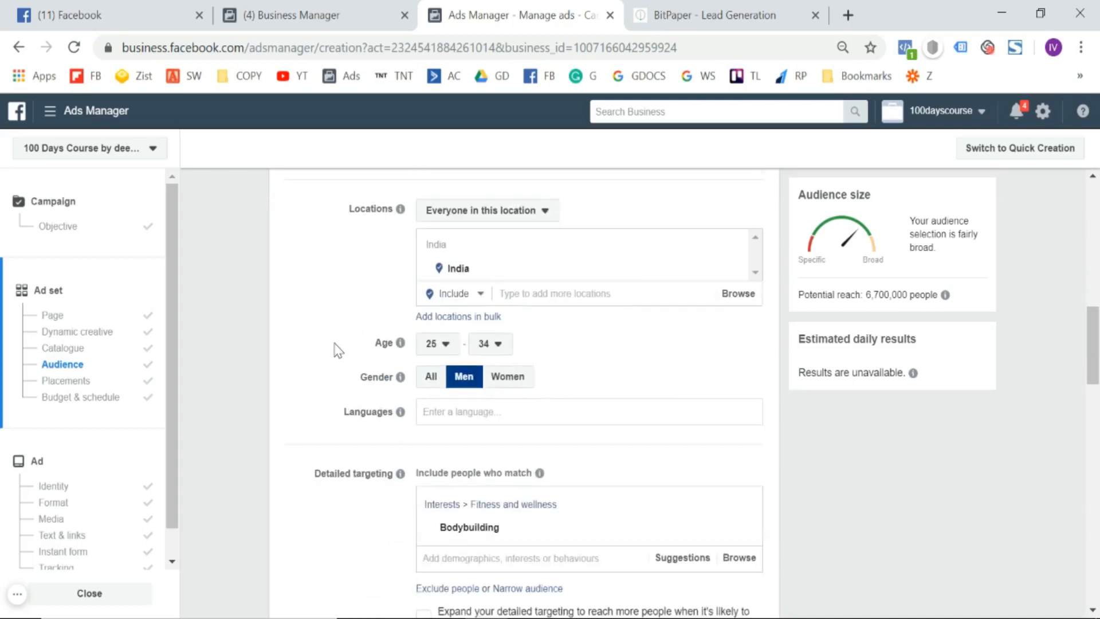
left_click(554, 293)
type("delhi")
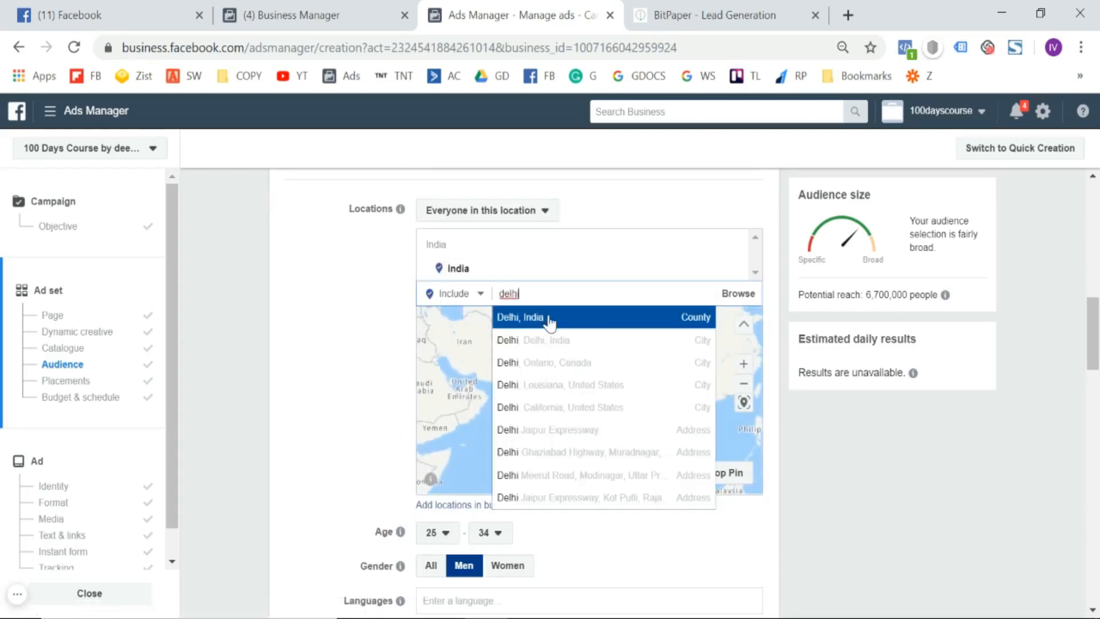
left_click(549, 318)
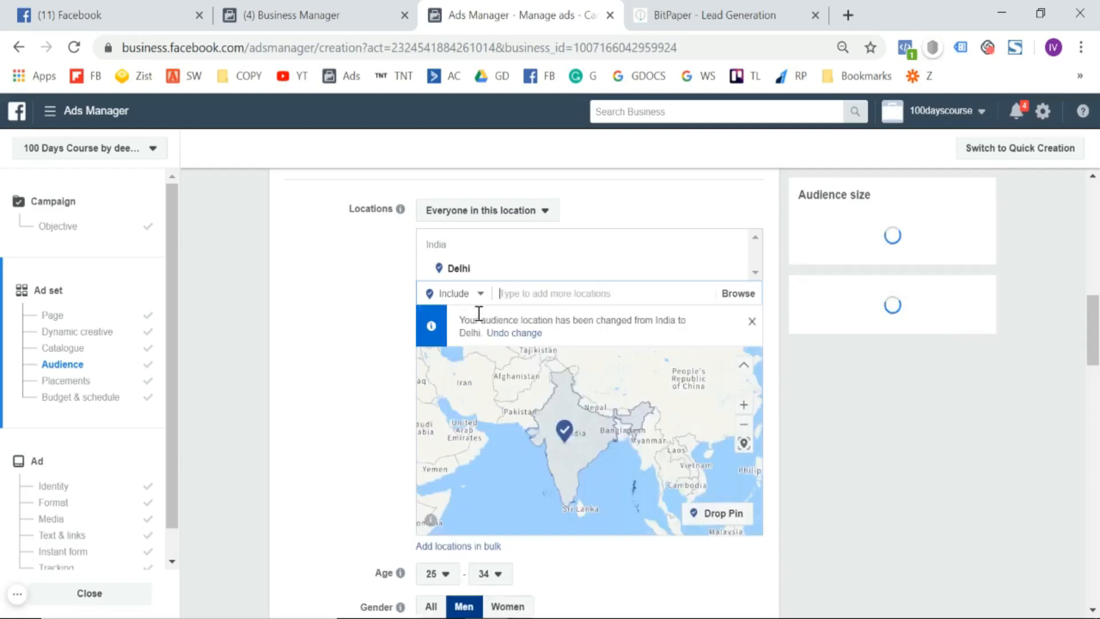
left_click(750, 322)
Review the ad set's detailed targeting, placements, budget and delivery settings, and continue to the ad settings.
scroll(353, 387, "down", 2)
scroll(352, 388, "down", 5)
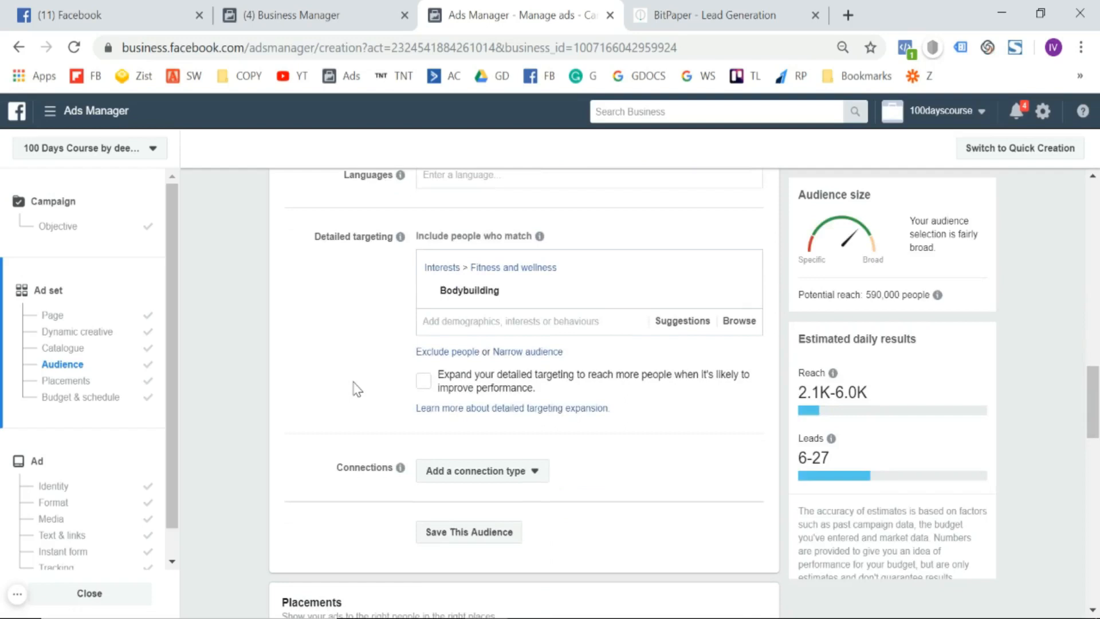
scroll(357, 389, "down", 1)
scroll(355, 389, "down", 2)
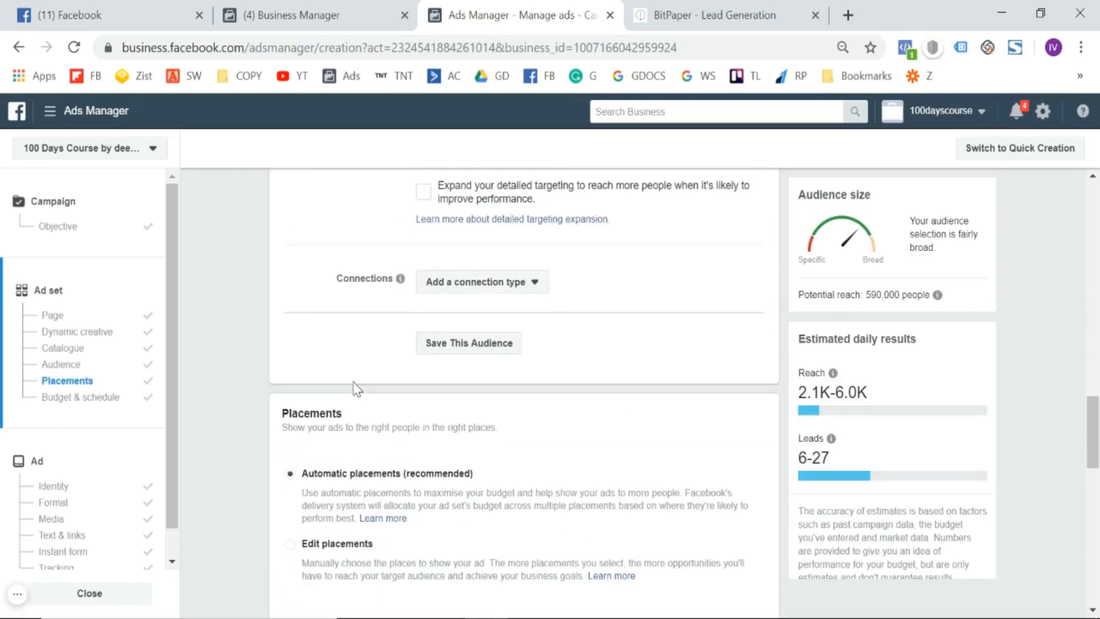
scroll(219, 492, "down", 1)
scroll(222, 492, "down", 6)
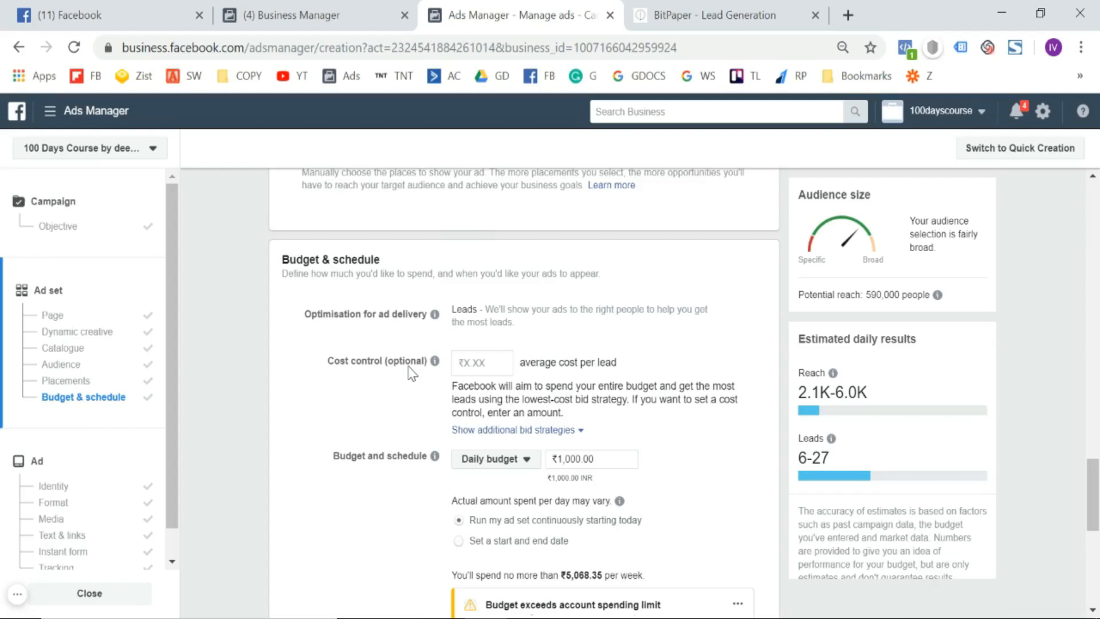
scroll(410, 373, "down", 2)
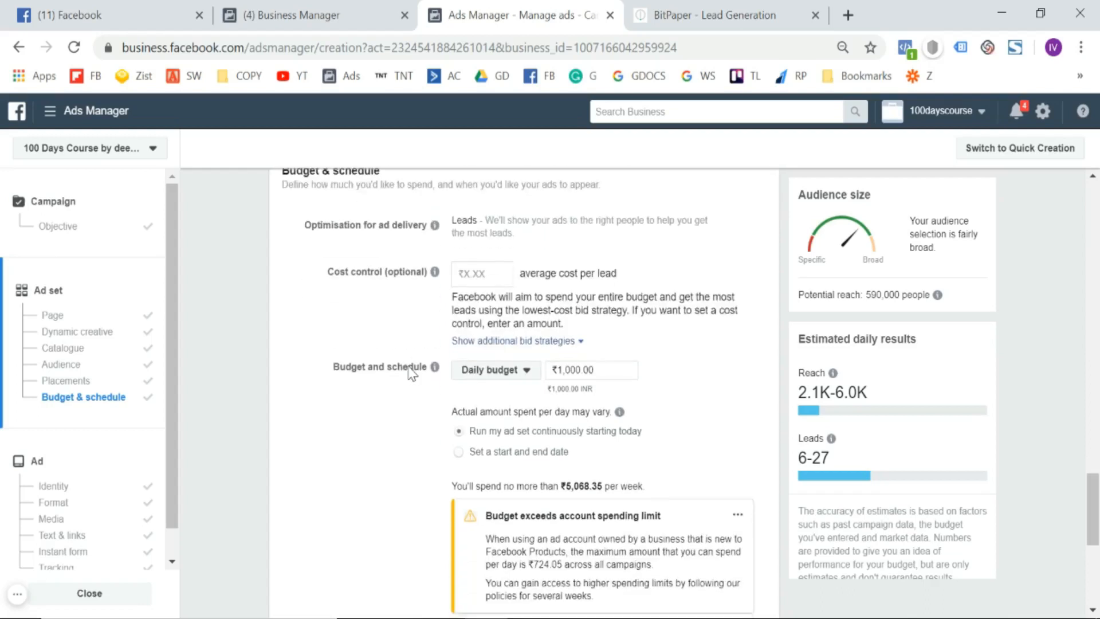
scroll(410, 373, "down", 3)
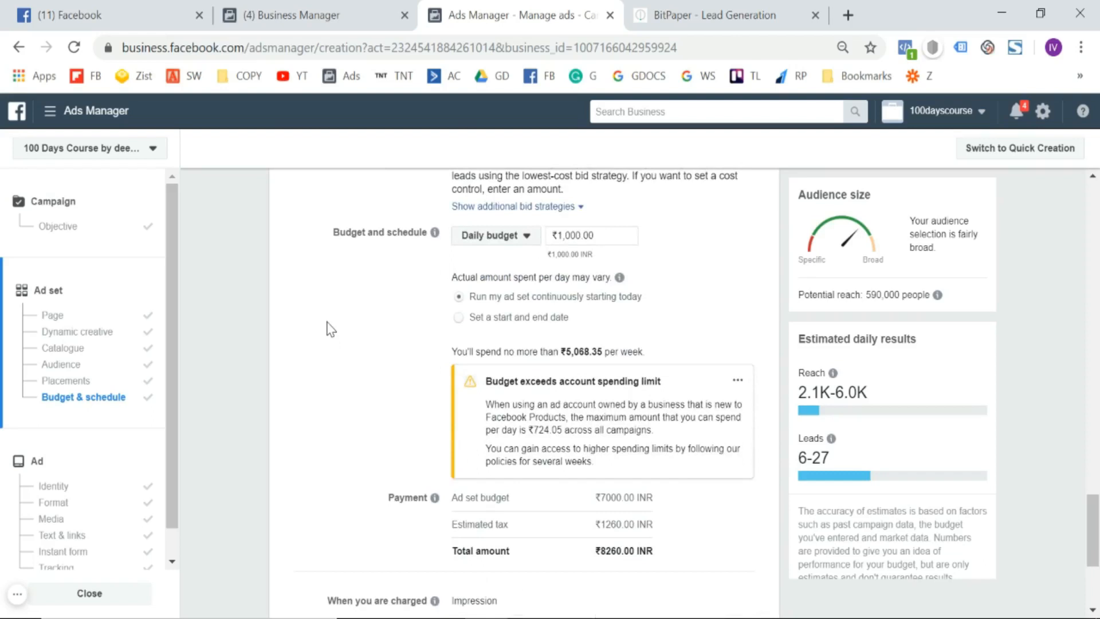
scroll(331, 329, "down", 5)
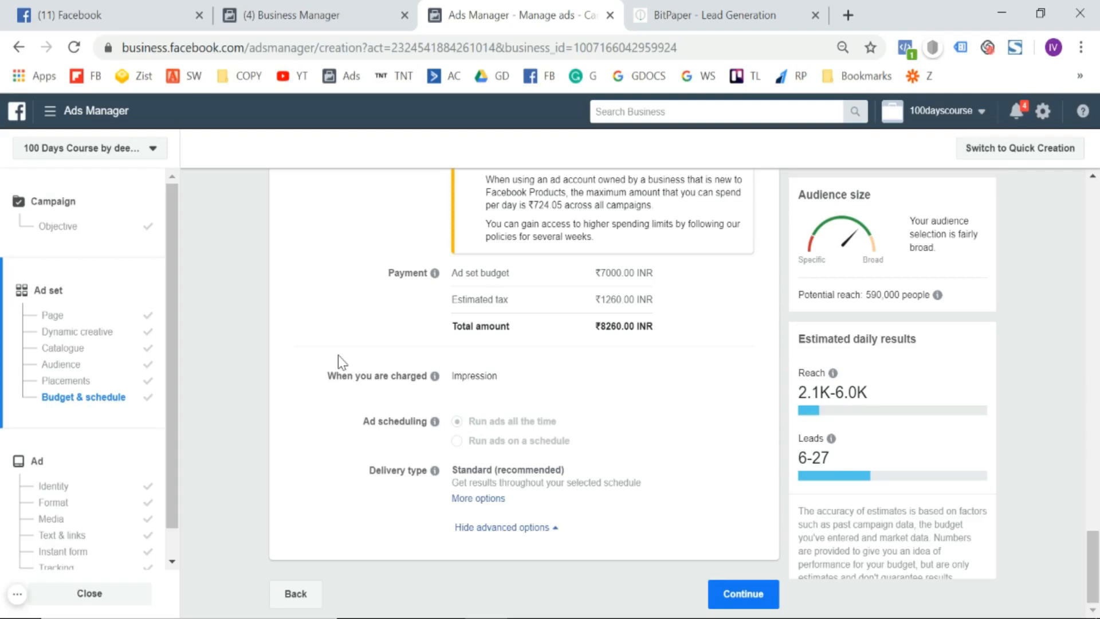
scroll(338, 355, "up", 7)
scroll(338, 355, "down", 7)
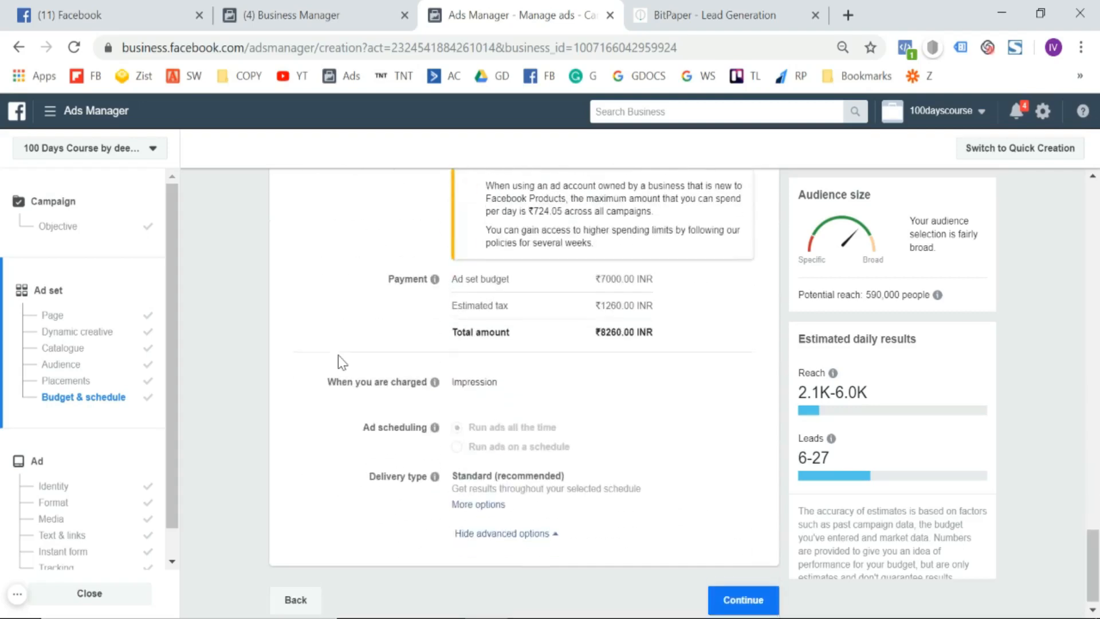
mouse_move(437, 469)
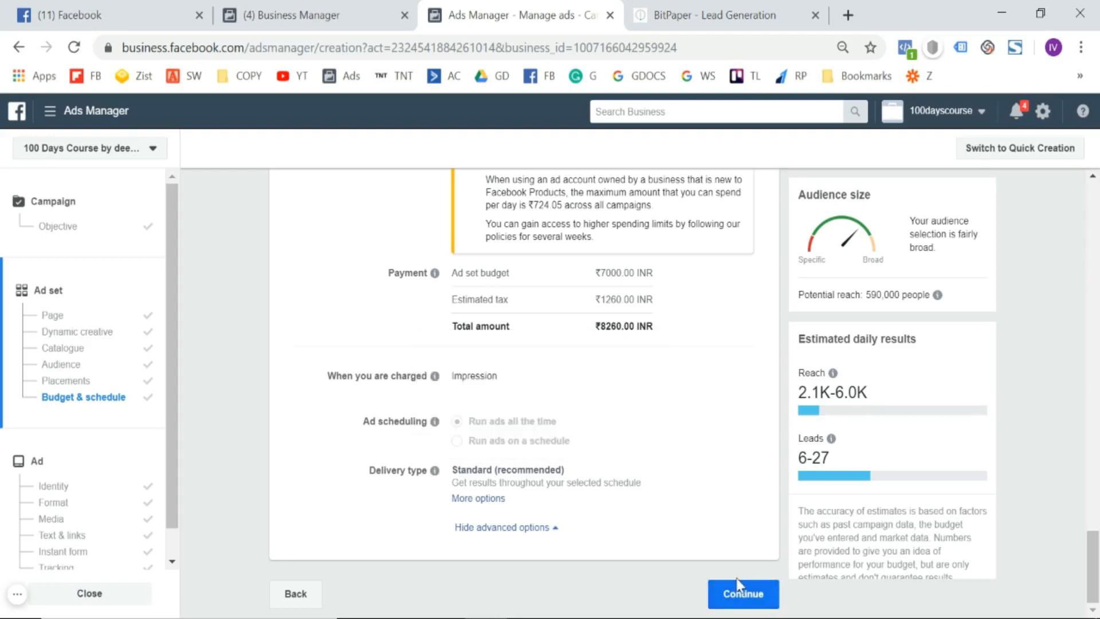
left_click(740, 602)
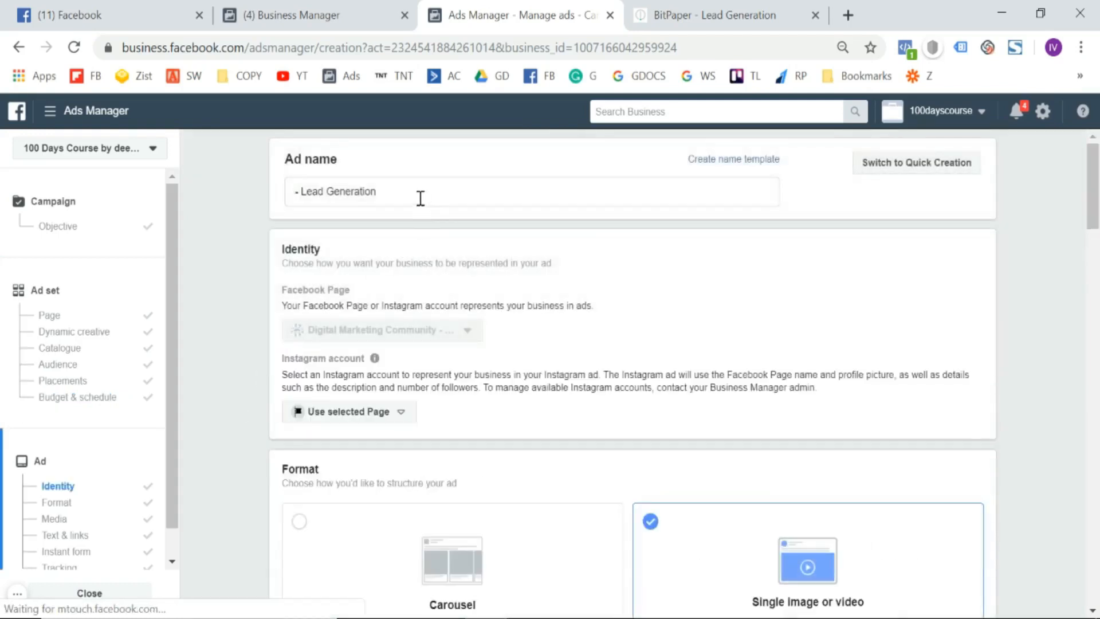
Rename the ad as Copy1.
triple_click(420, 198)
type("Vide")
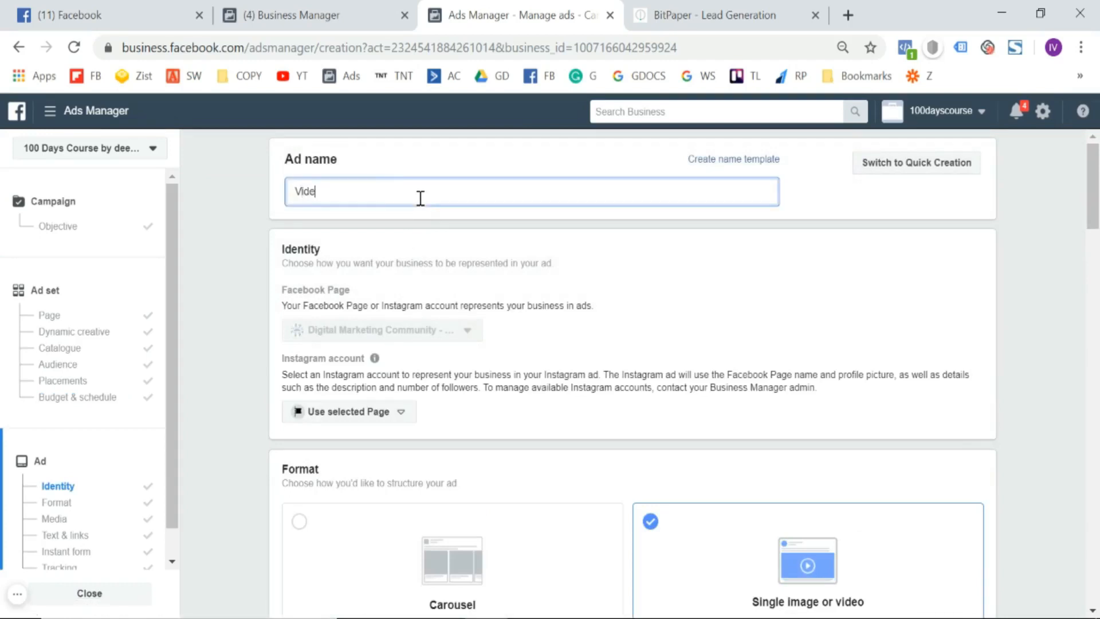
key("BackSpace")
key("BackSpace")
key("BackSpace")
key("BackSpace")
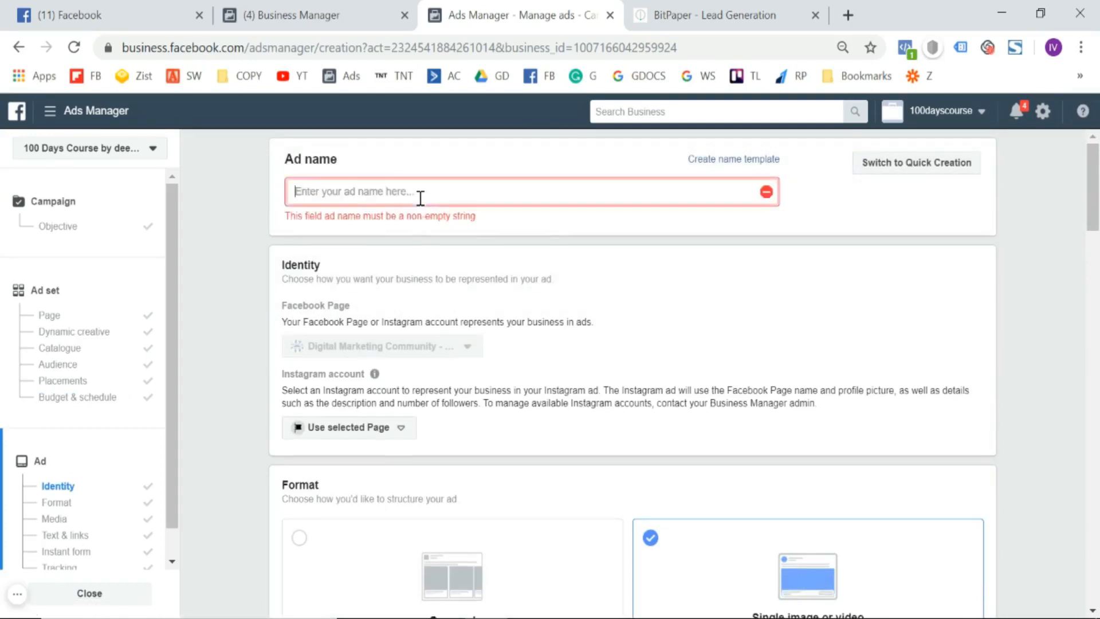
type("COpy")
key("BackSpace")
key("BackSpace")
key("BackSpace")
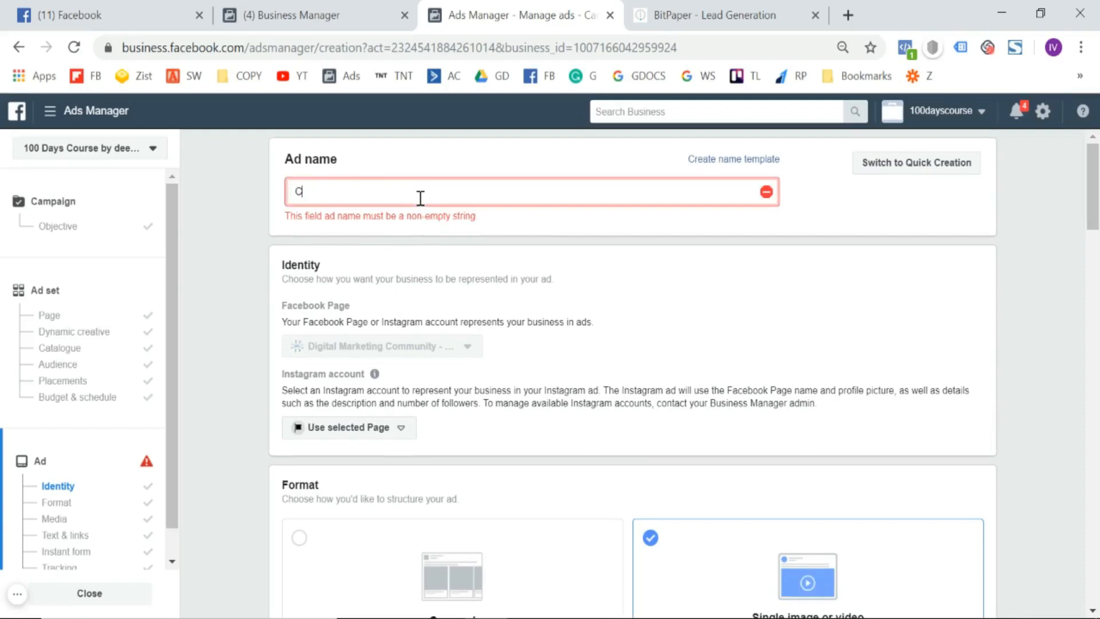
type("opy1")
left_click(265, 294)
Keep the Single image or video format and remove the digital marketing image from the ad's media.
scroll(263, 295, "down", 1)
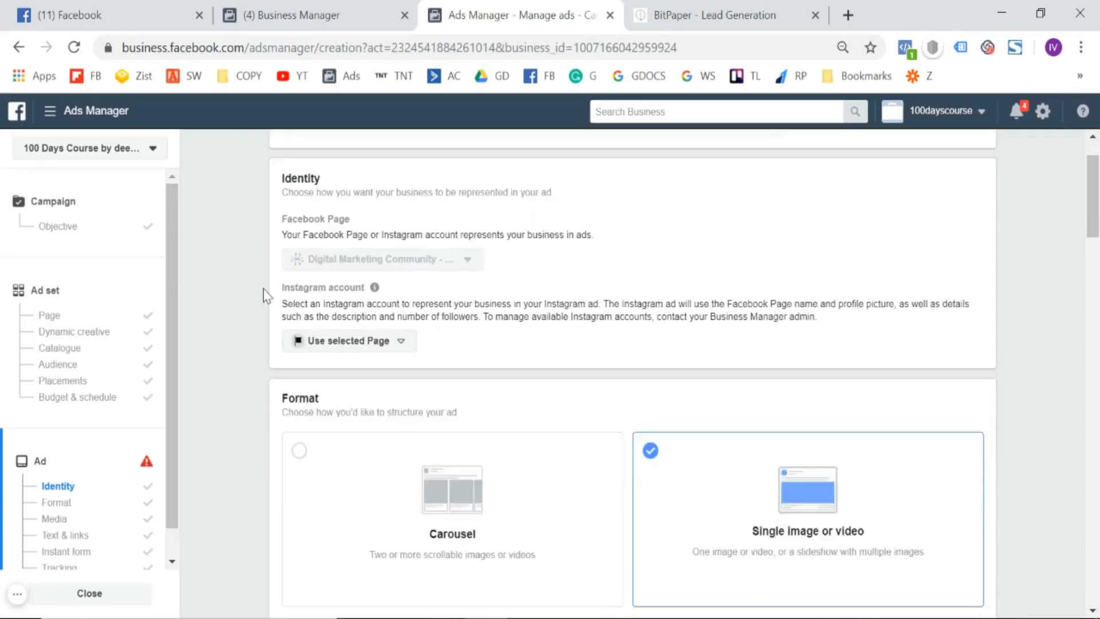
scroll(263, 295, "down", 3)
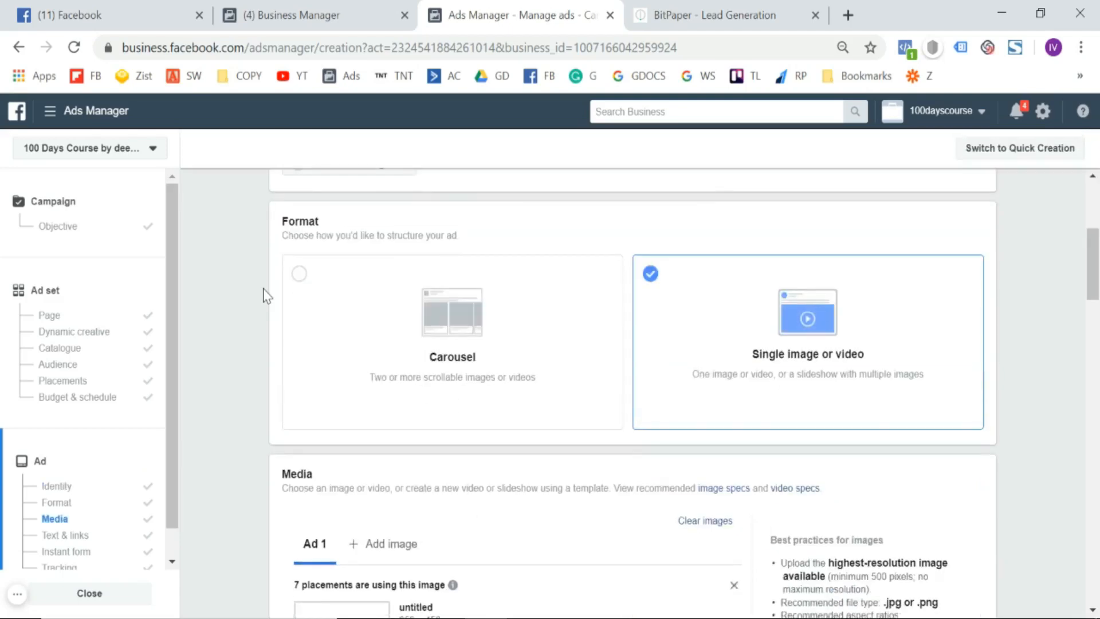
scroll(265, 295, "down", 4)
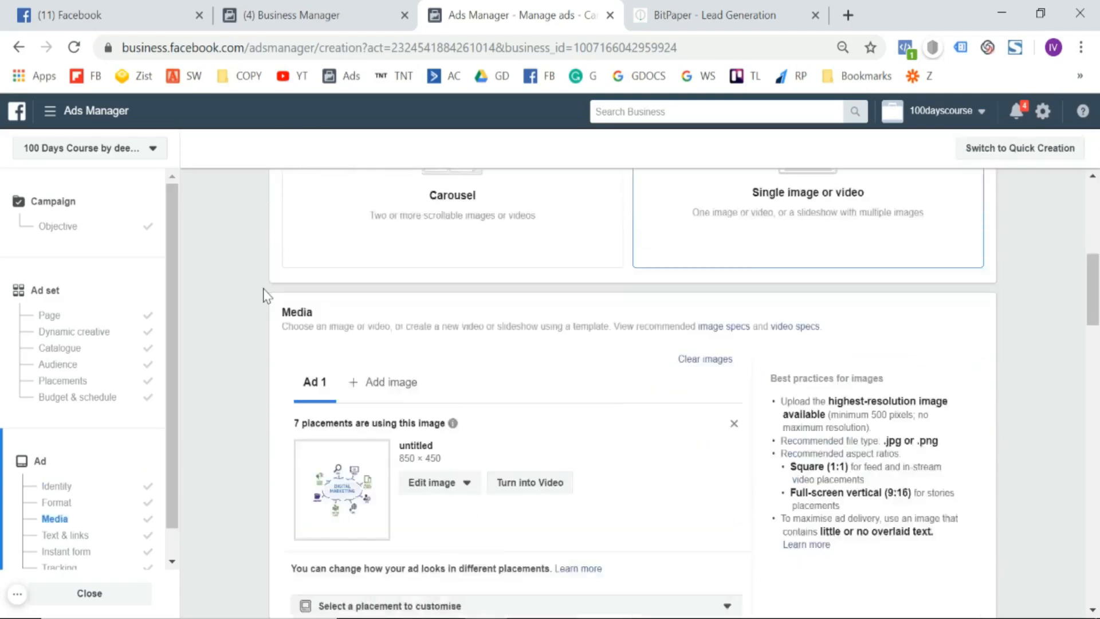
scroll(686, 291, "down", 5)
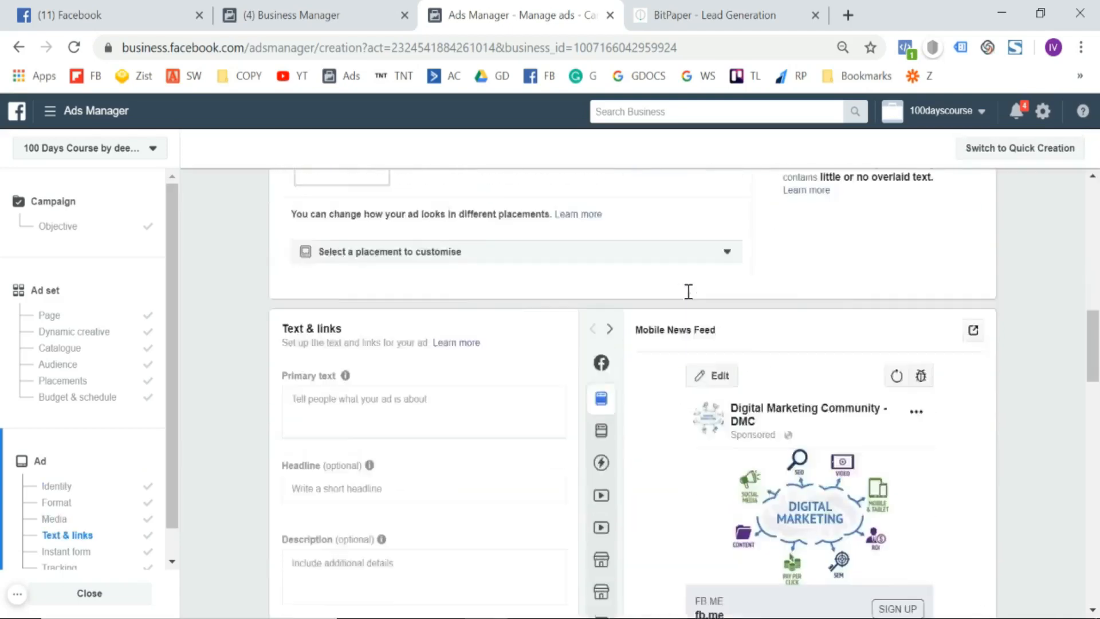
scroll(687, 291, "up", 10)
scroll(687, 293, "down", 7)
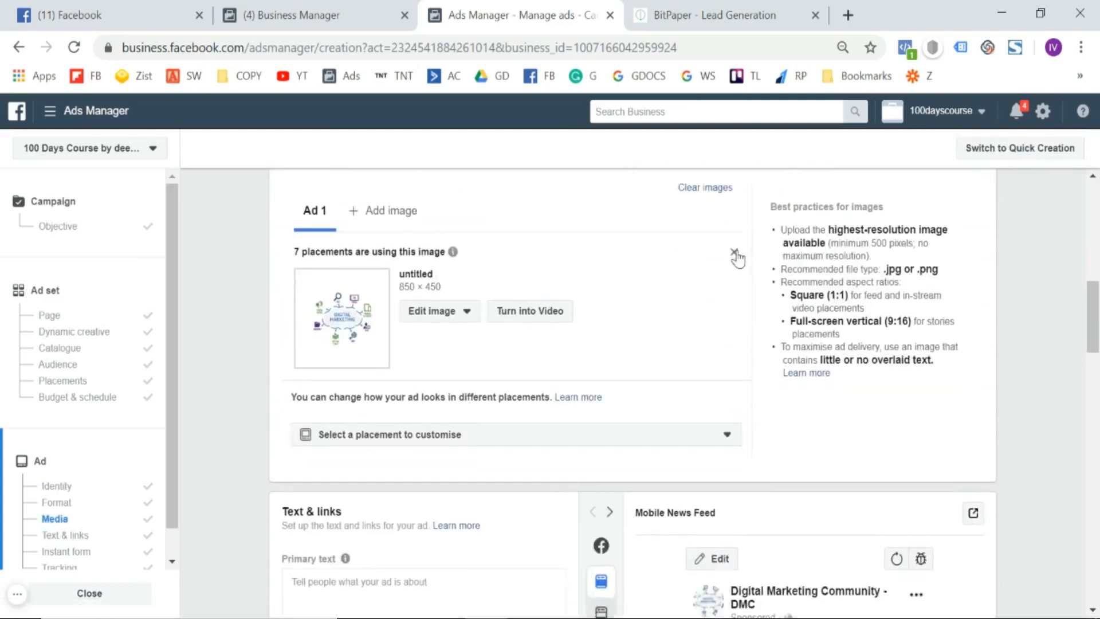
left_click(734, 253)
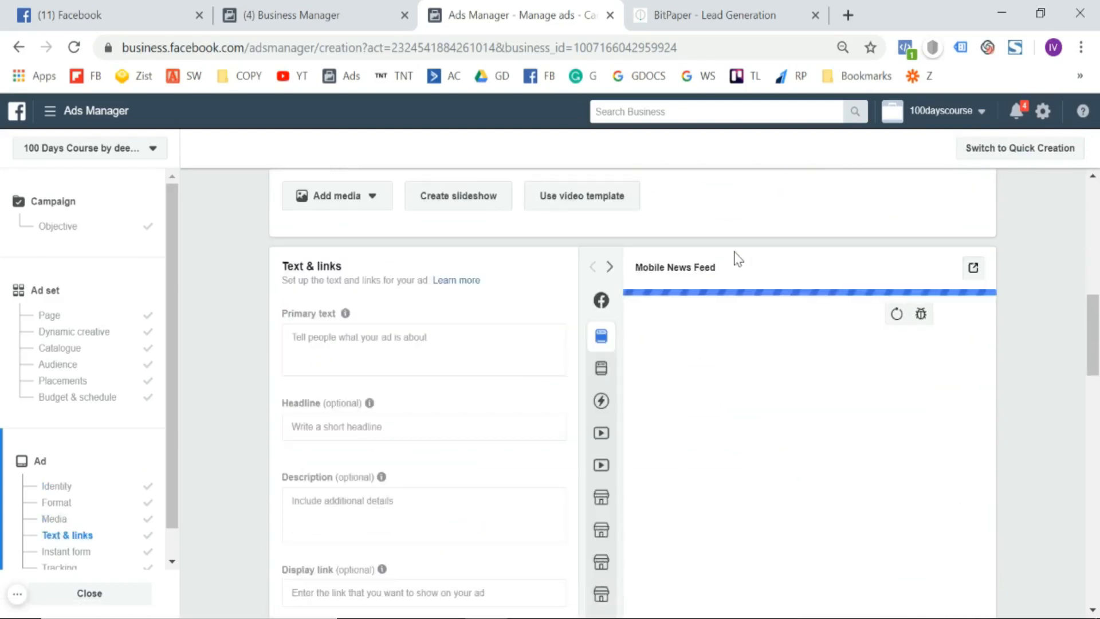
Start adding an image to the ad's media and search the stock photos for gym.
scroll(408, 297, "up", 4)
scroll(369, 416, "down", 3)
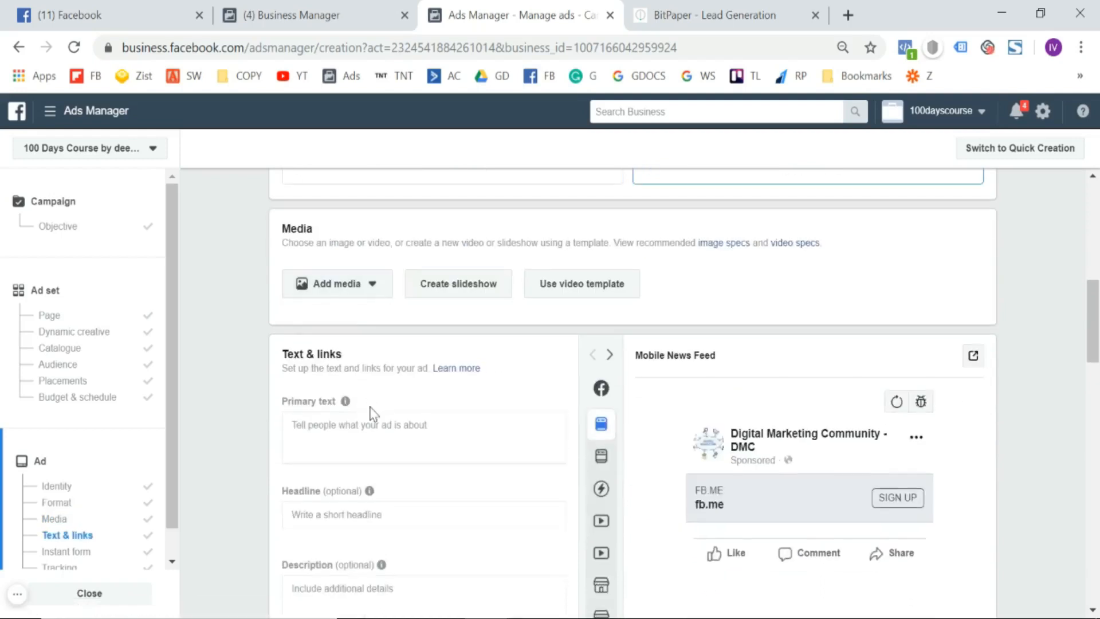
left_click(367, 305)
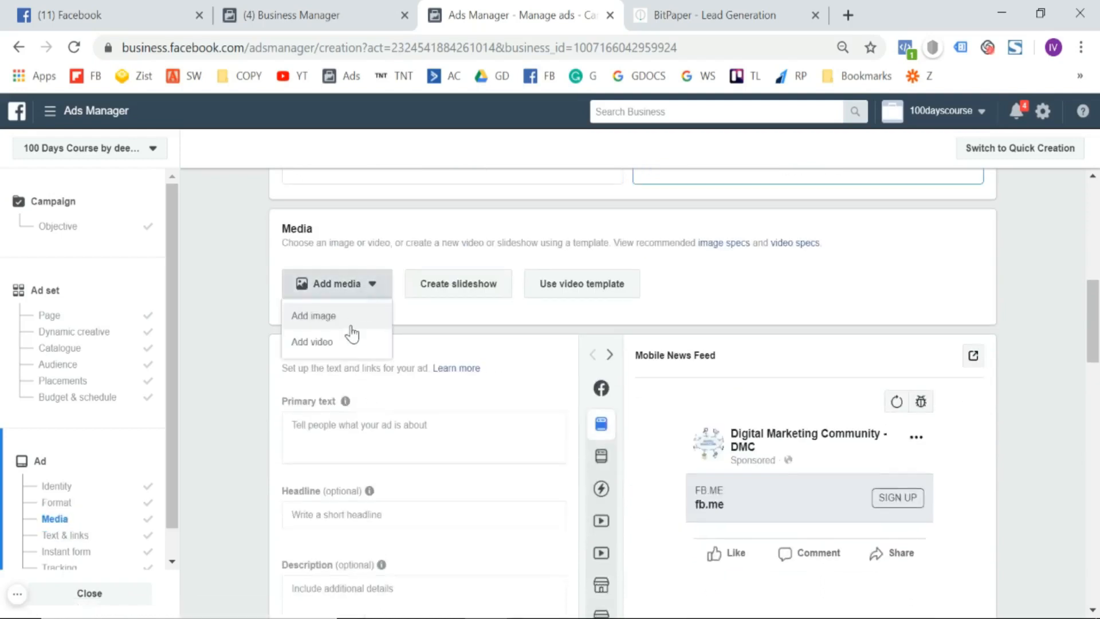
left_click(350, 326)
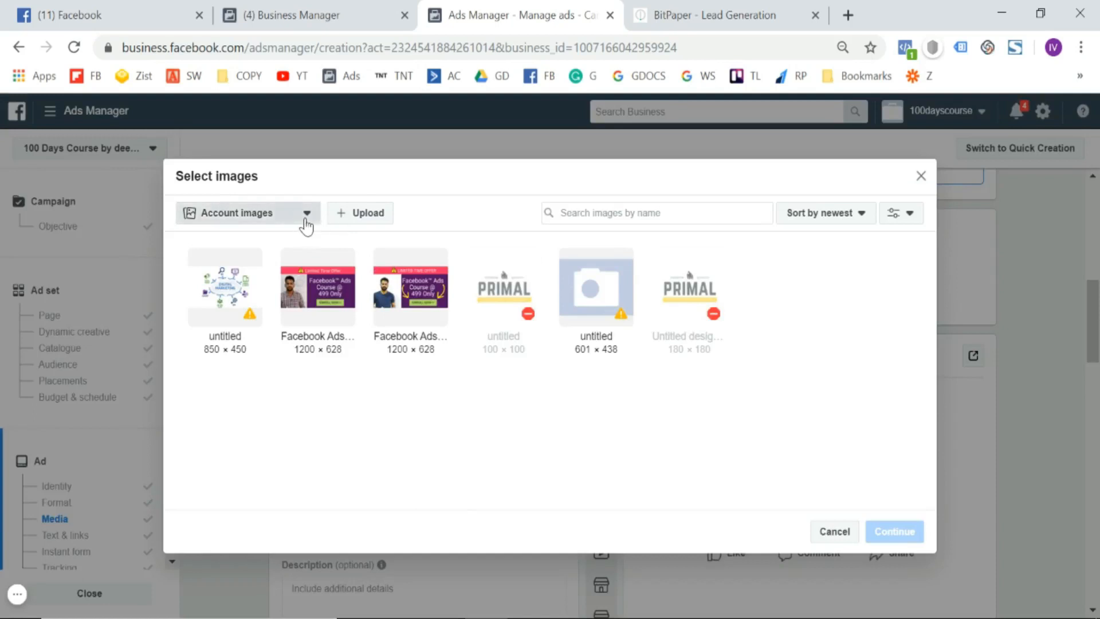
left_click(307, 225)
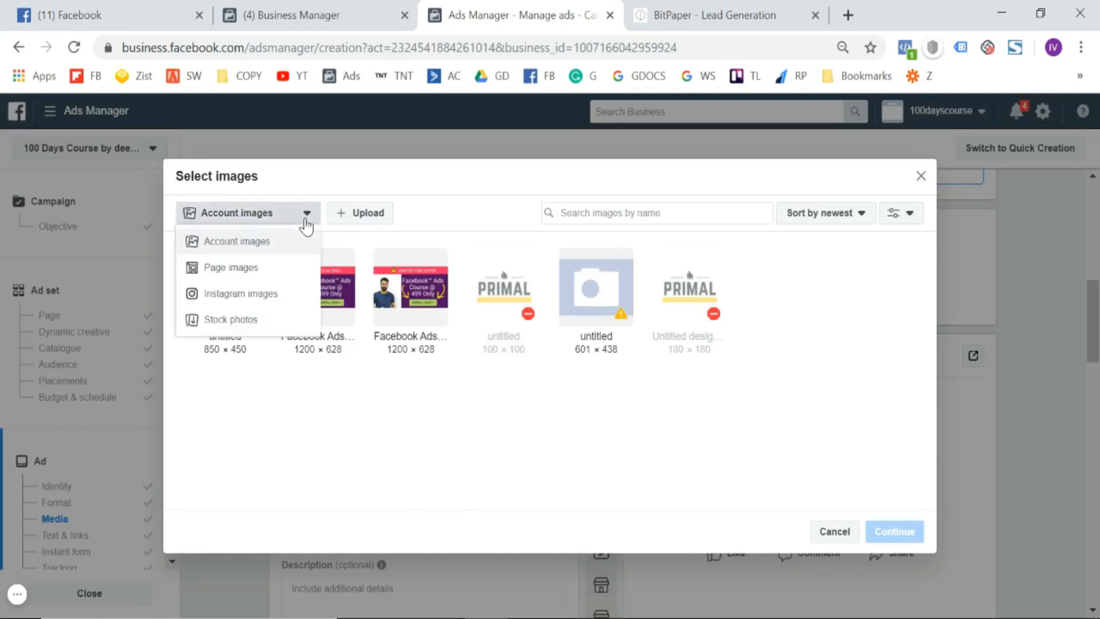
left_click(231, 320)
left_click(406, 216)
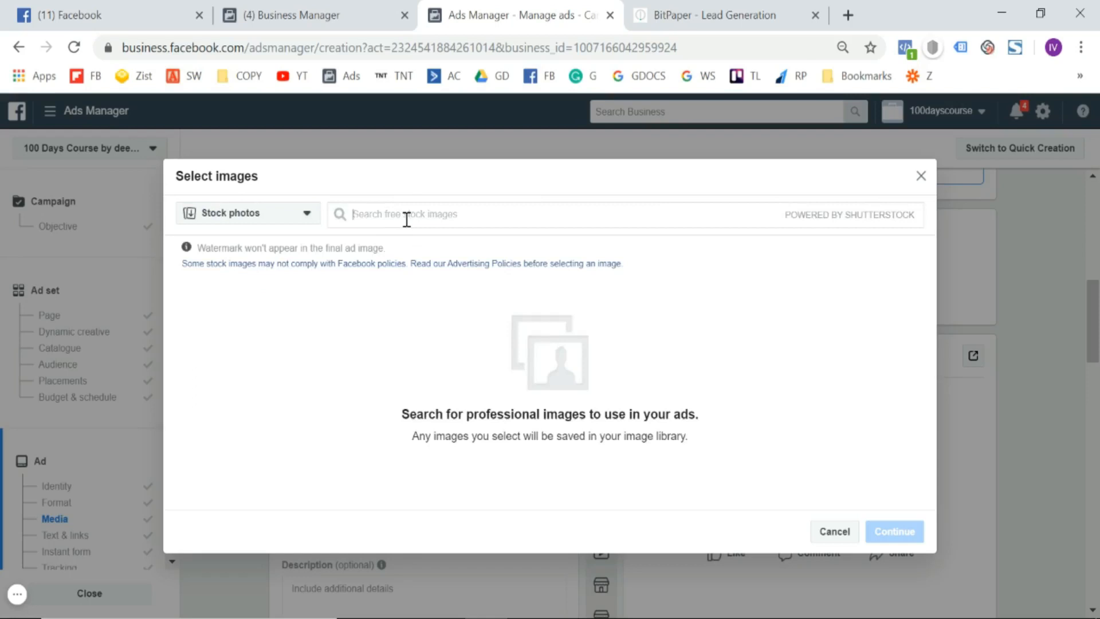
type("gym")
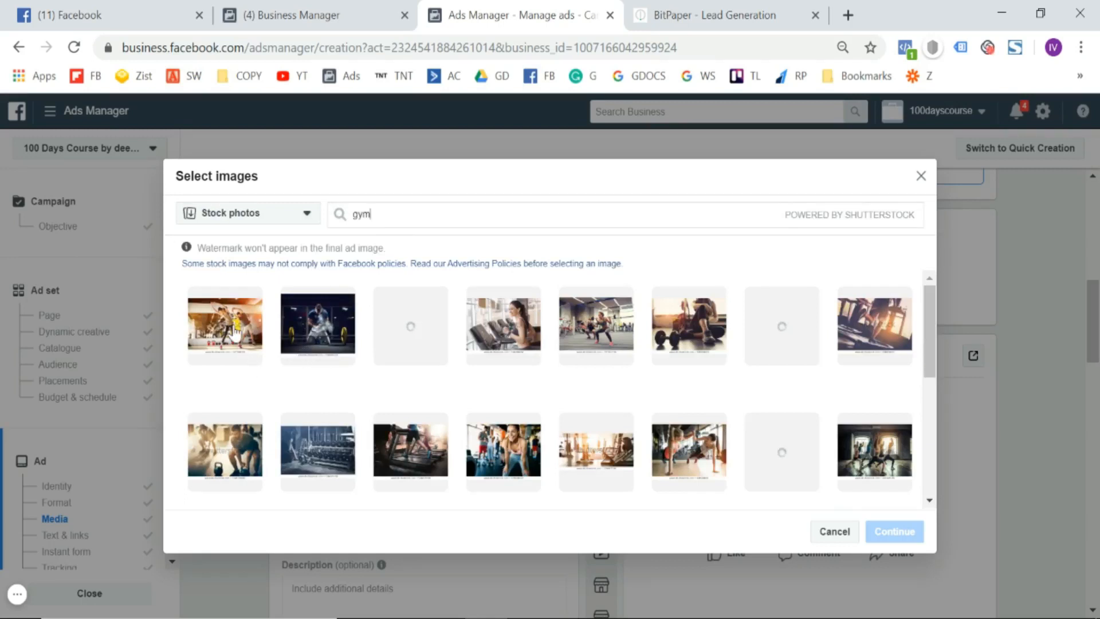
Use the first stock photo in the gym results as the ad image and check the ad preview.
left_click(236, 330)
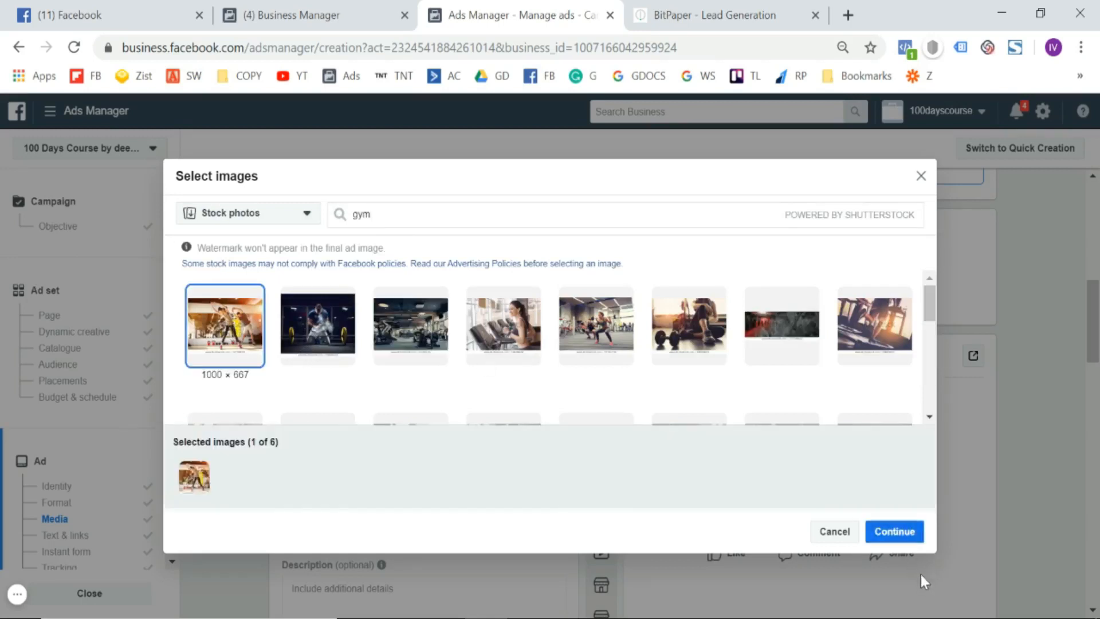
left_click(896, 532)
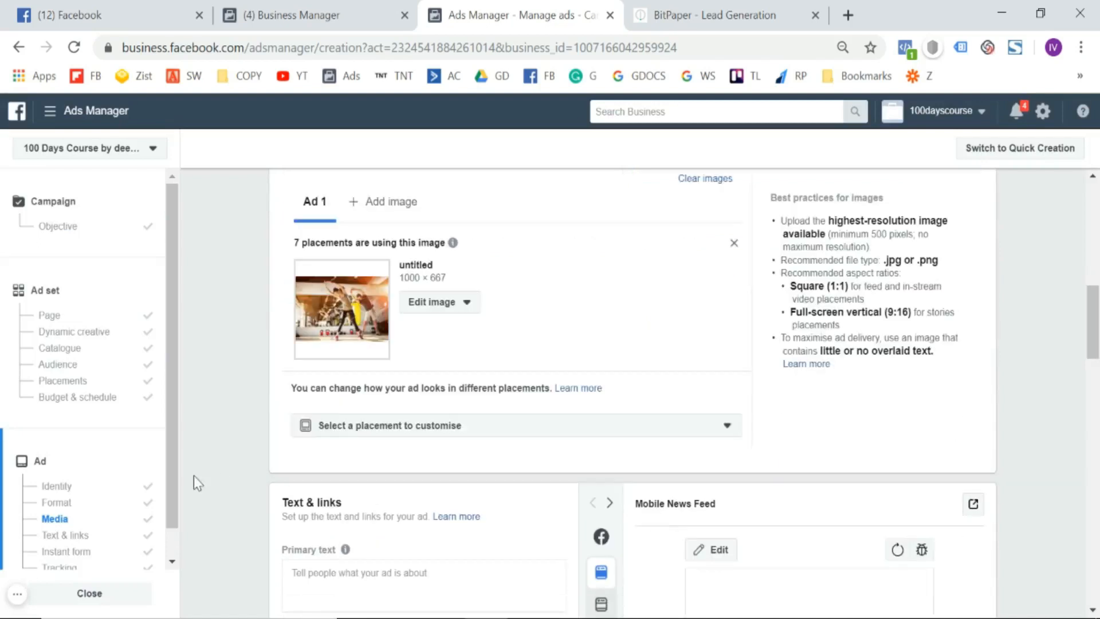
scroll(193, 483, "down", 5)
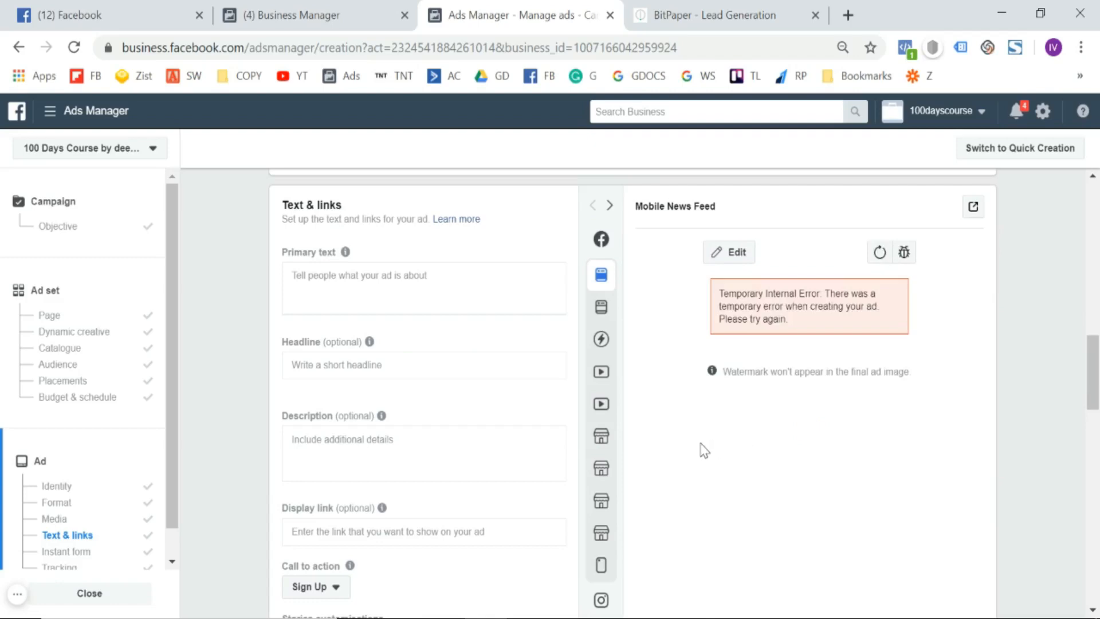
scroll(307, 328, "up", 5)
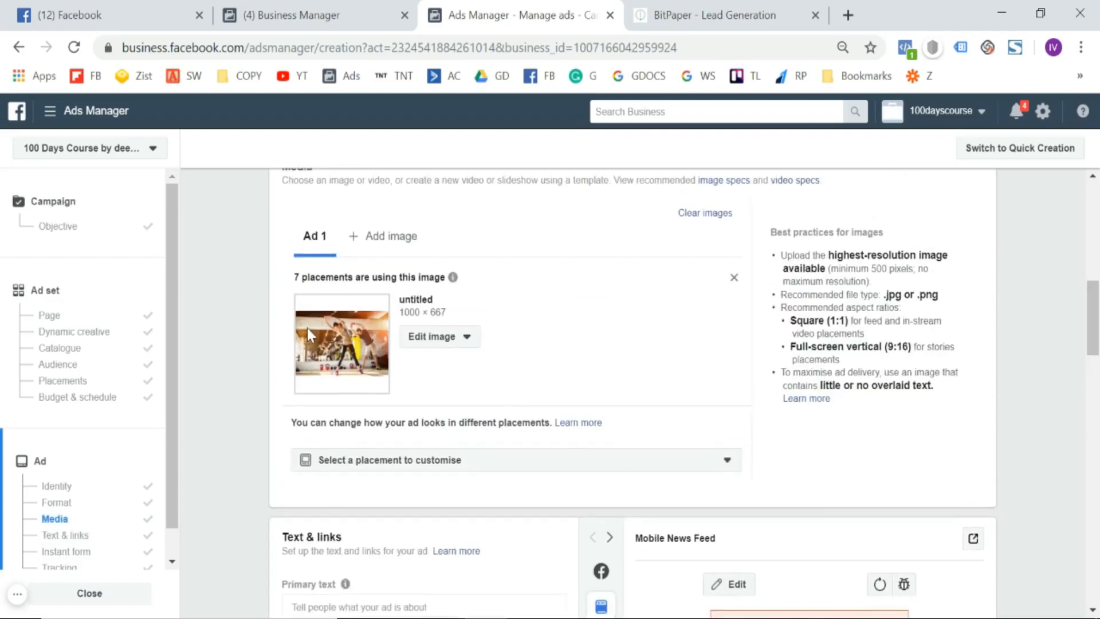
Check the ad preview and remove the stock gym image from the ad's media.
scroll(817, 380, "down", 5)
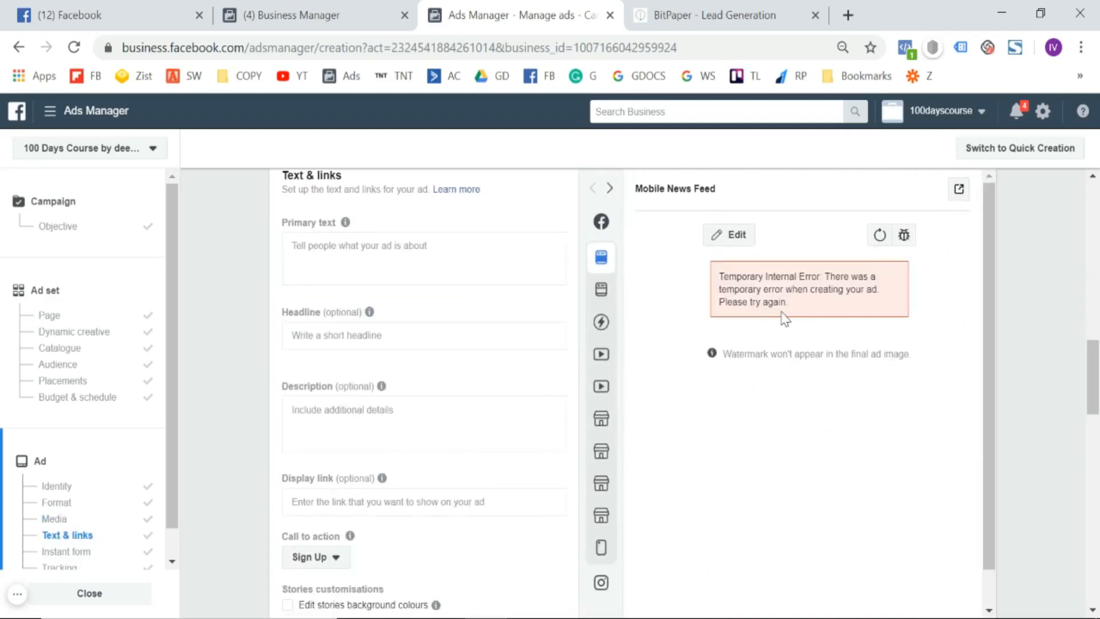
scroll(782, 312, "up", 5)
scroll(784, 318, "up", 2)
scroll(459, 224, "down", 4)
scroll(458, 224, "up", 3)
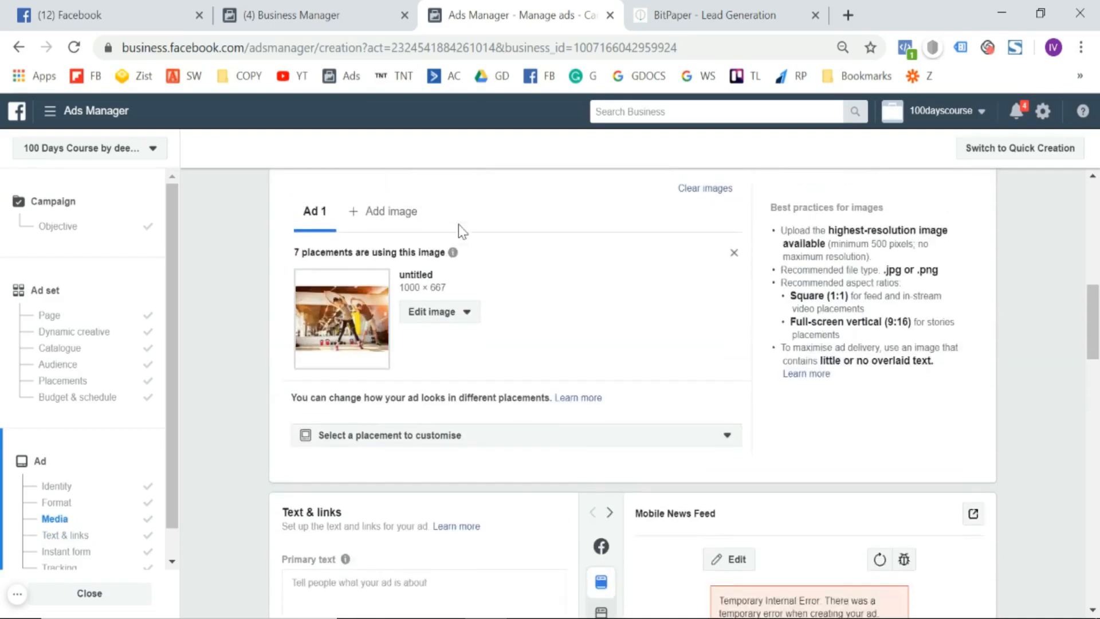
left_click(731, 253)
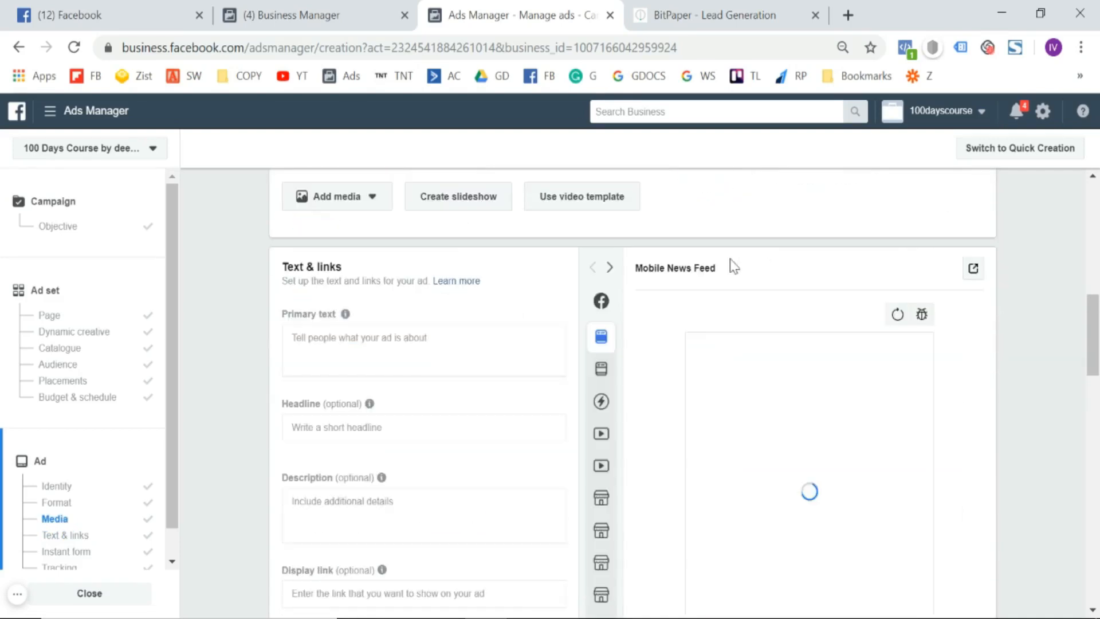
Add the account image "Facebook Ads Course @ 499 Only (7).png" as the ad's media and check the Mobile News Feed preview.
scroll(498, 247, "up", 3)
scroll(351, 345, "down", 2)
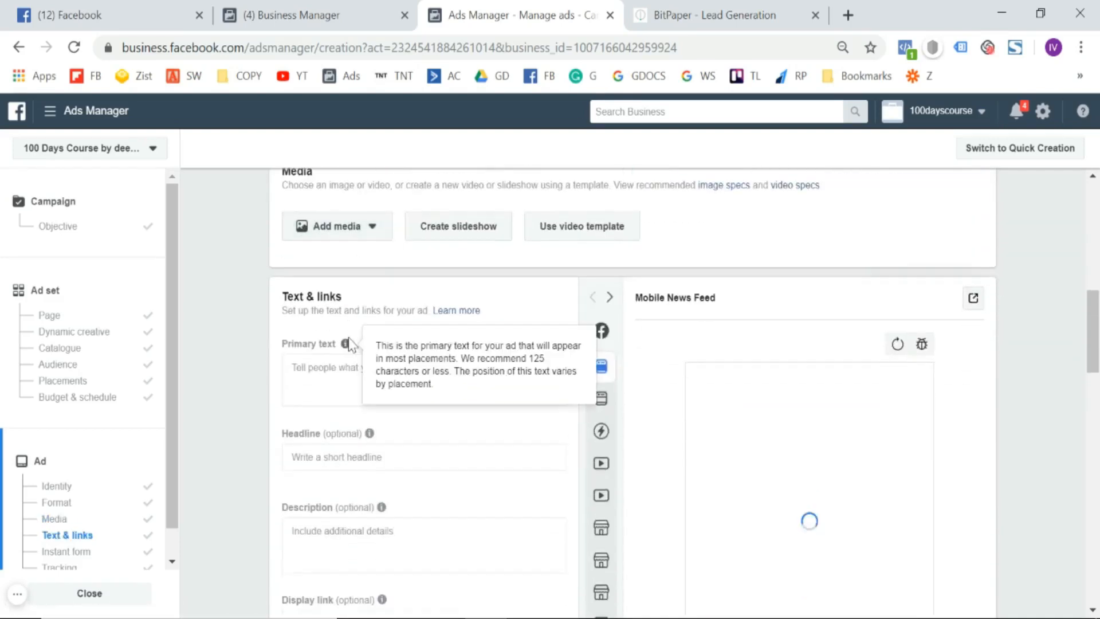
left_click(373, 228)
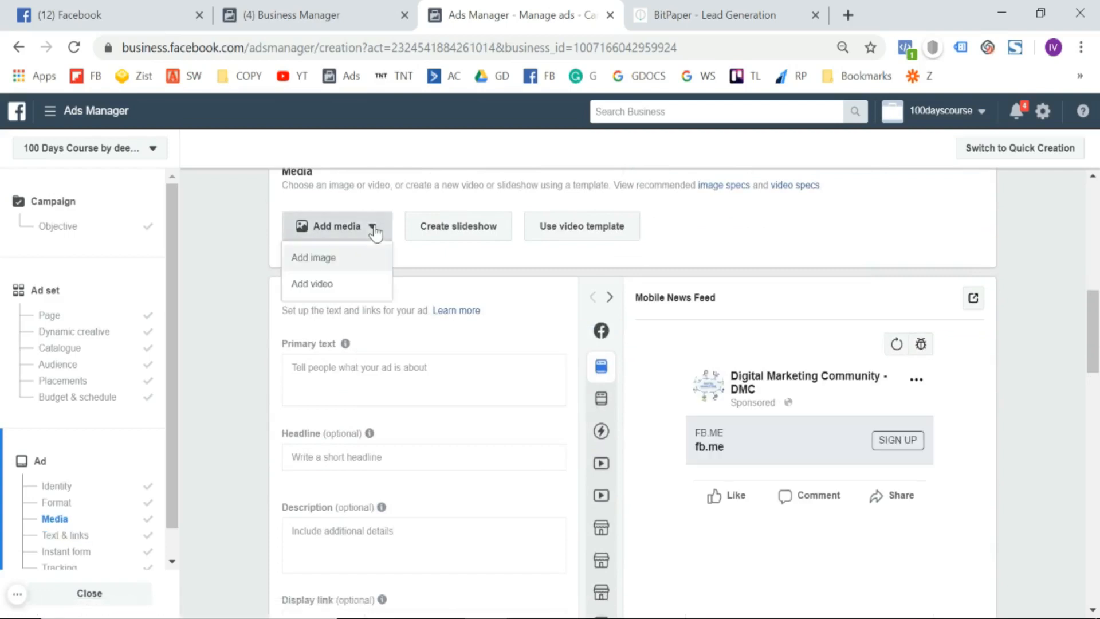
left_click(351, 269)
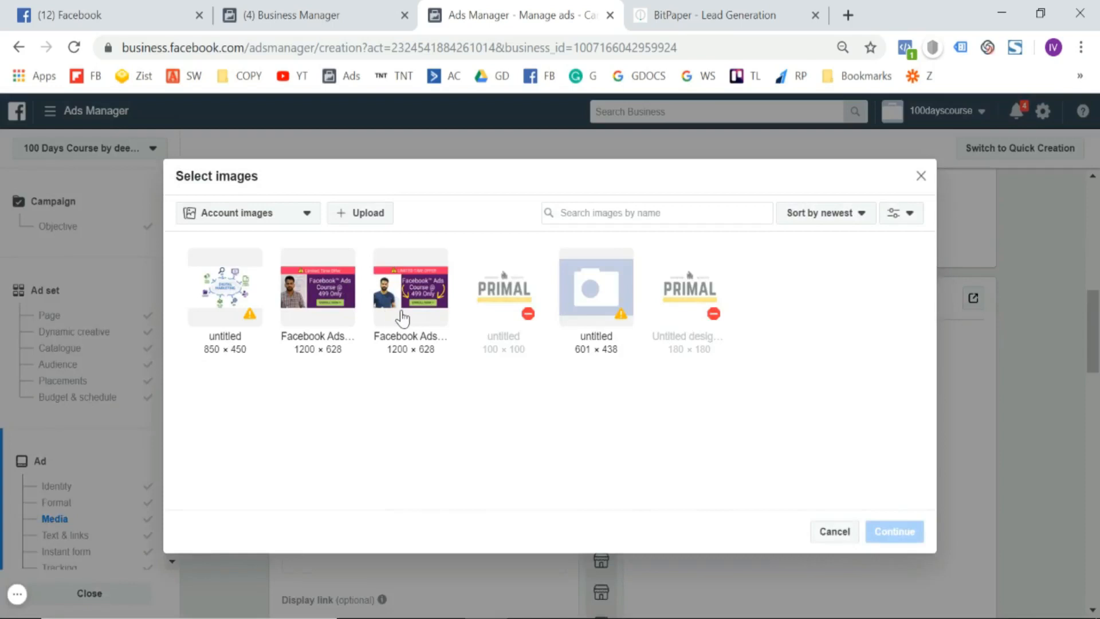
left_click(400, 314)
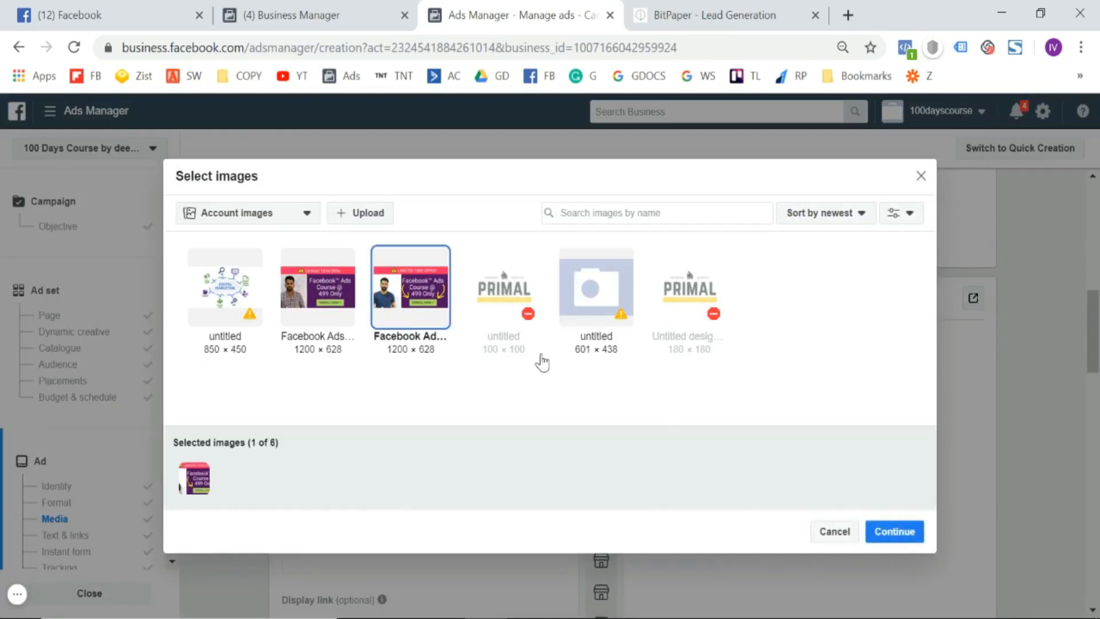
left_click(895, 531)
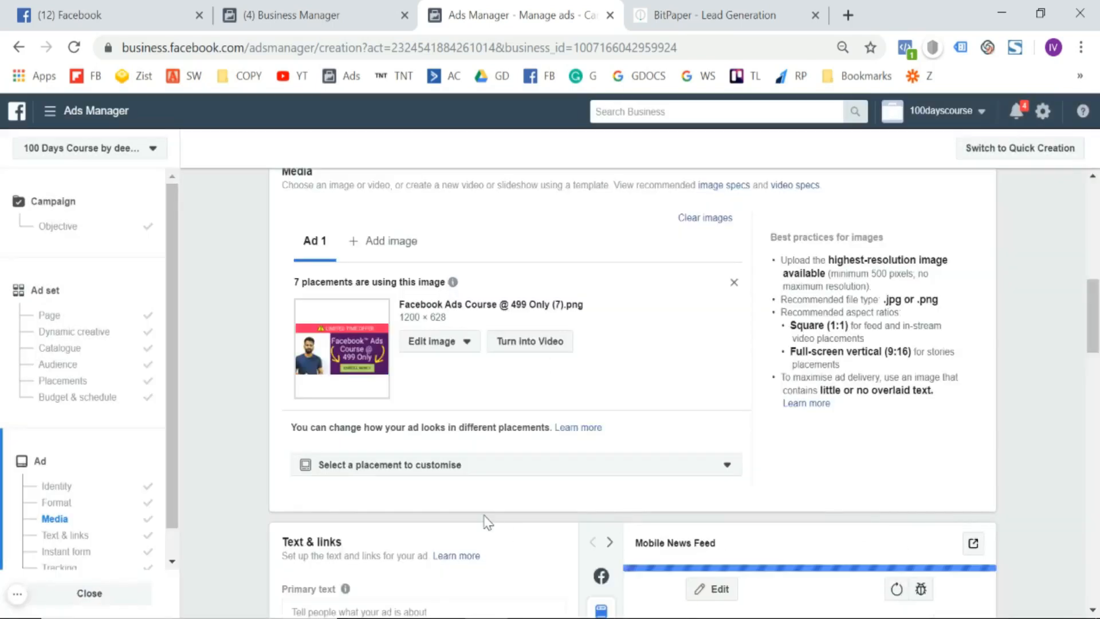
scroll(486, 523, "down", 6)
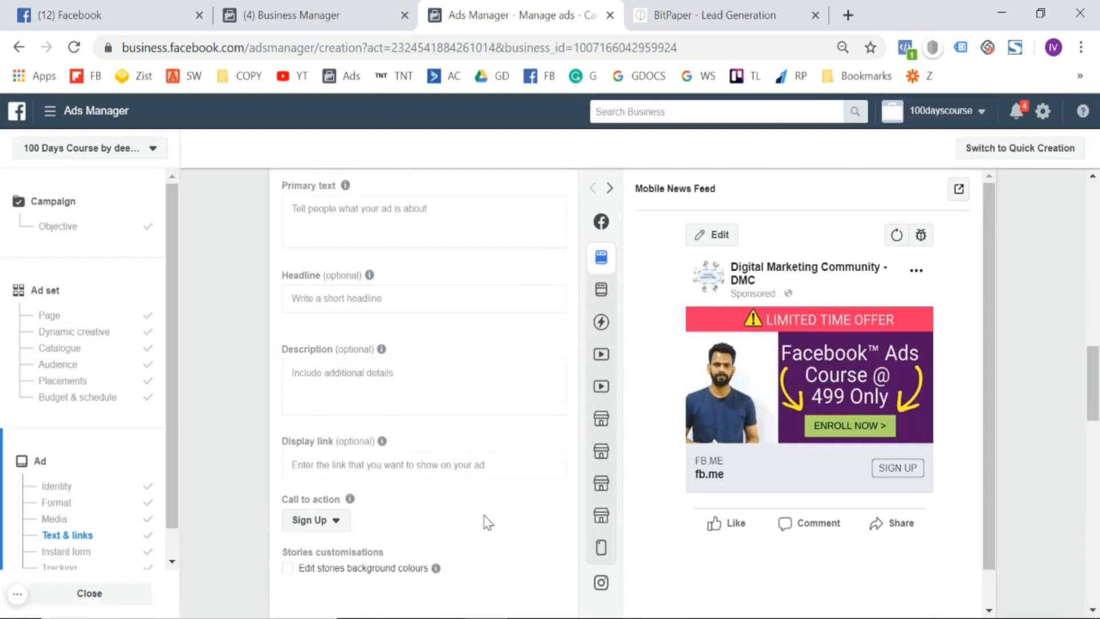
scroll(486, 522, "up", 2)
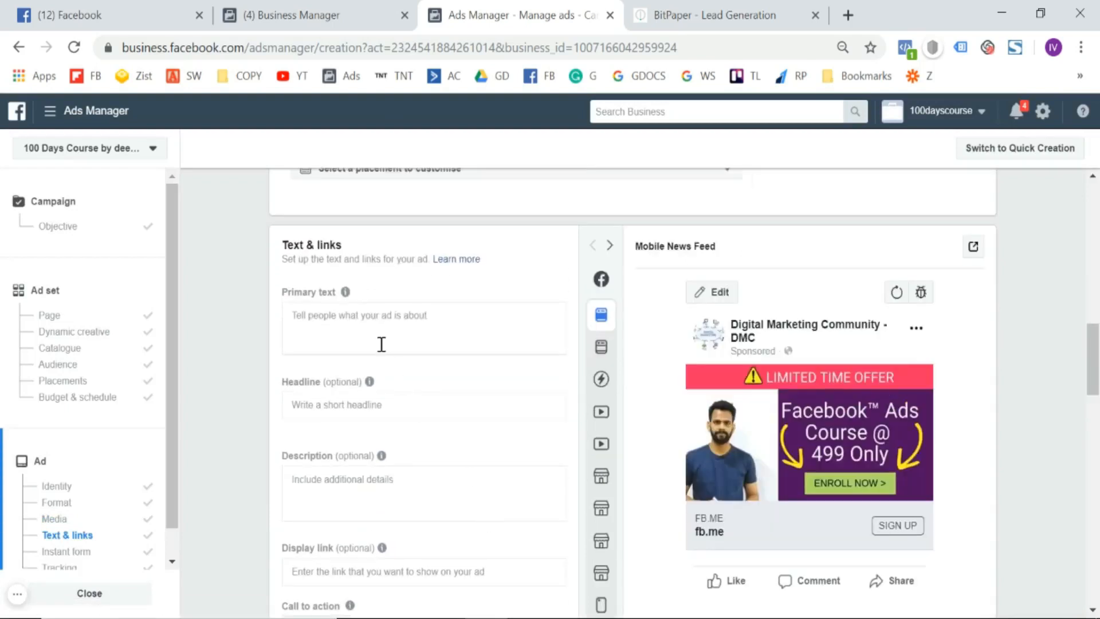
Enter "7 Day Free Gym Membership" as the first line of the ad's primary text.
left_click(382, 344)
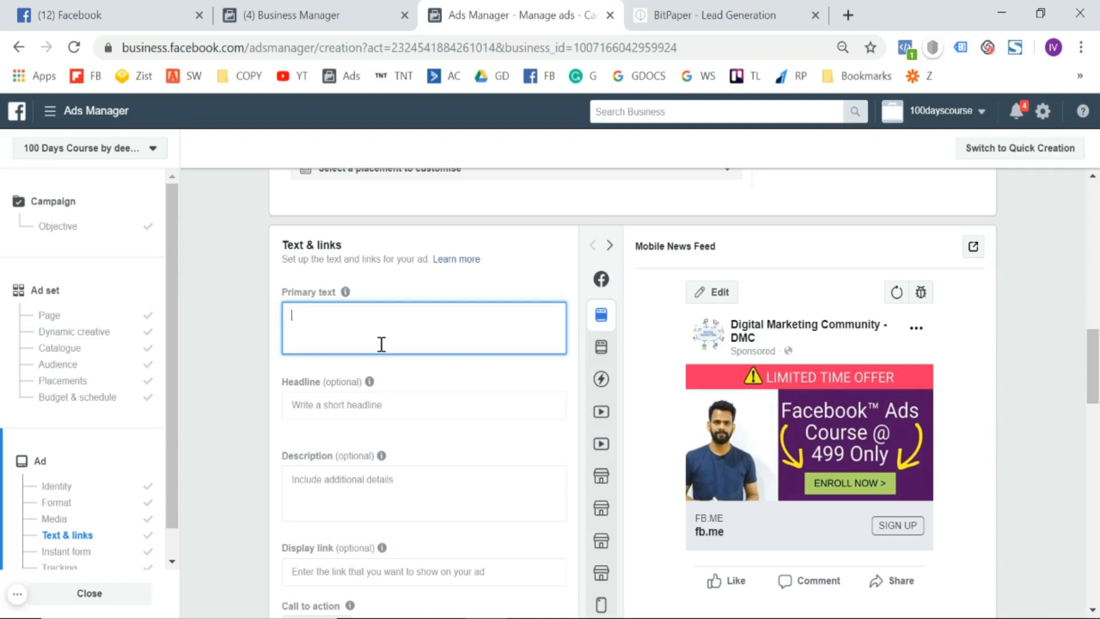
scroll(382, 344, "down", 3)
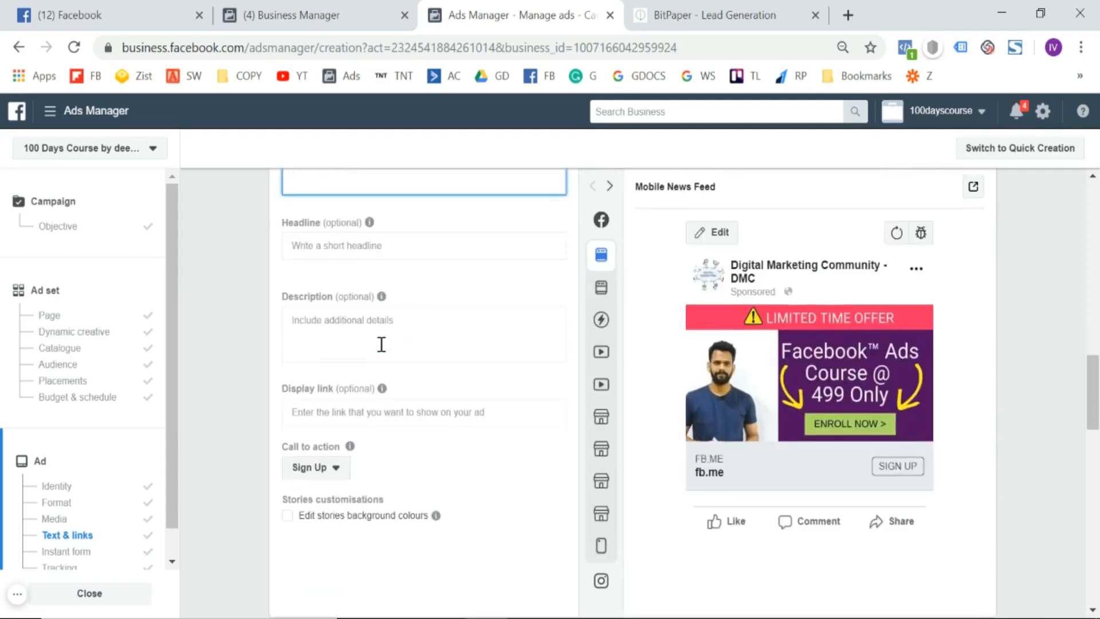
scroll(381, 344, "down", 9)
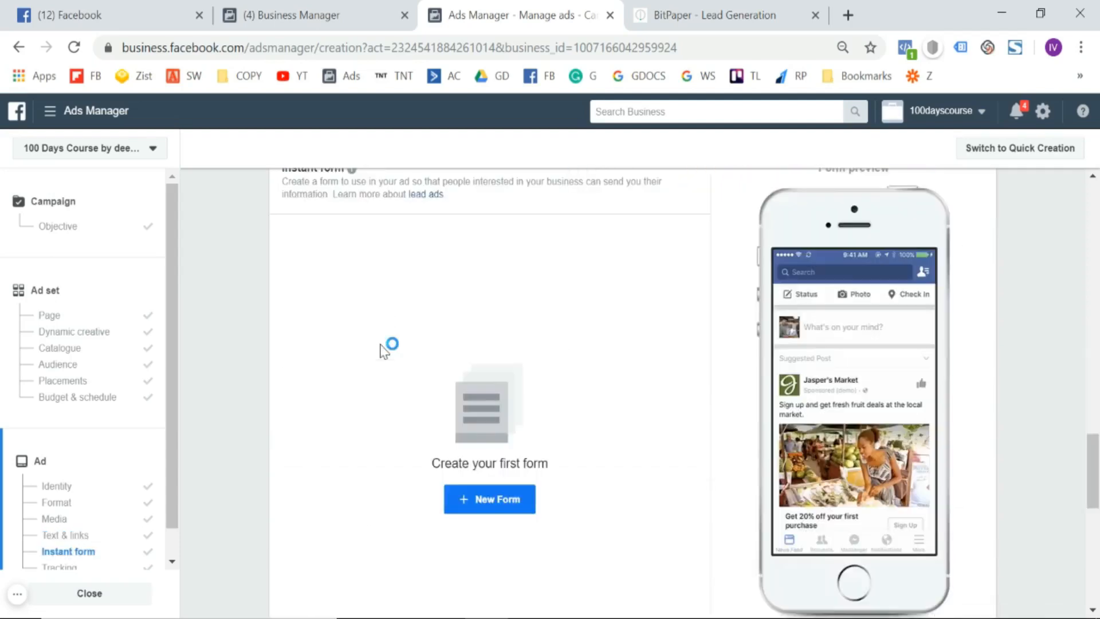
scroll(382, 347, "up", 8)
scroll(383, 350, "up", 1)
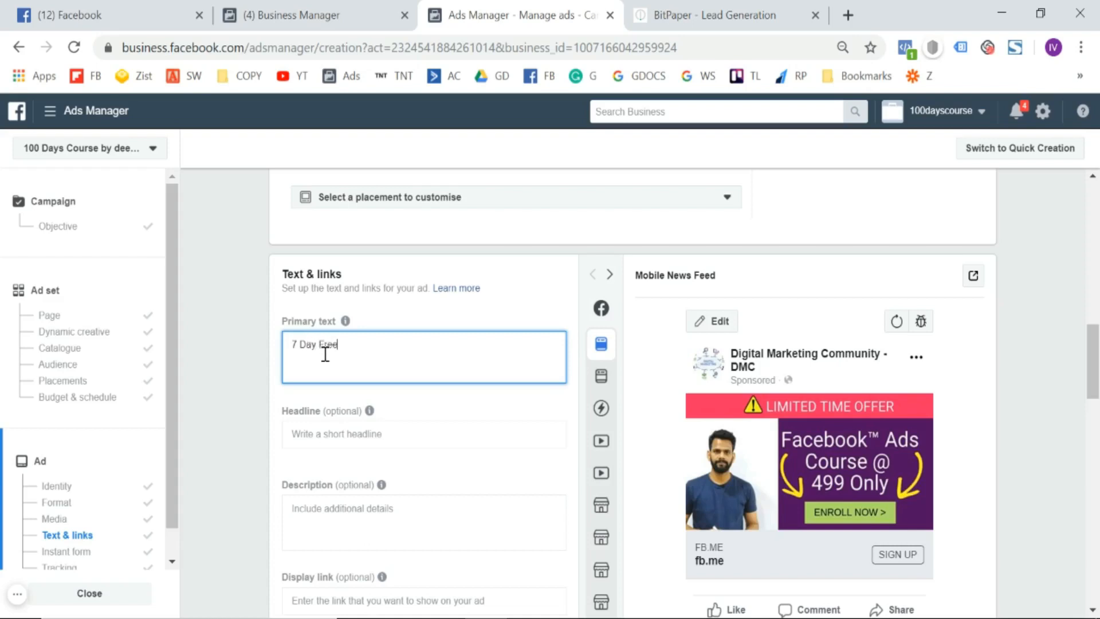
type("Gym")
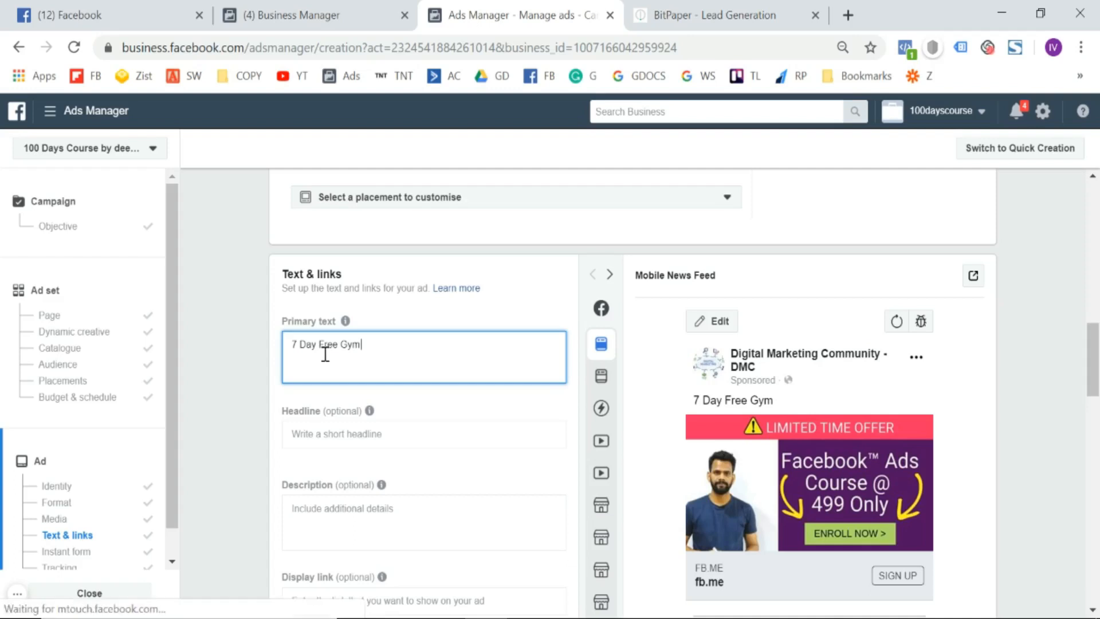
type(" Mamber")
key("BackSpace")
key("BackSpace")
key("BackSpace")
key("BackSpace")
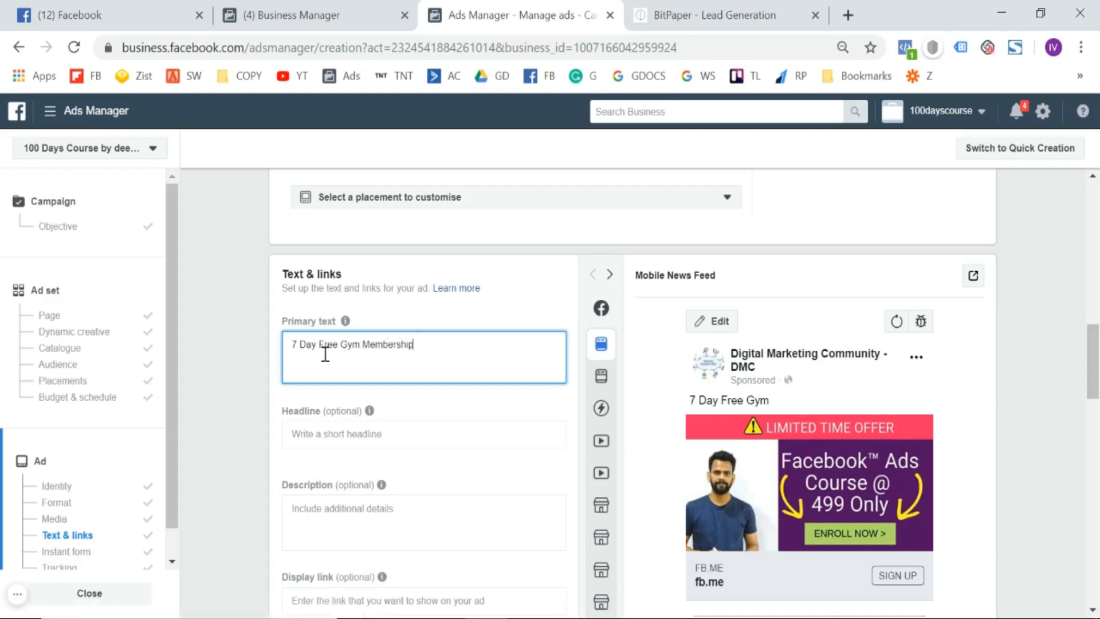
Start a new paragraph below the first line of the primary text with the word "If".
key("Return")
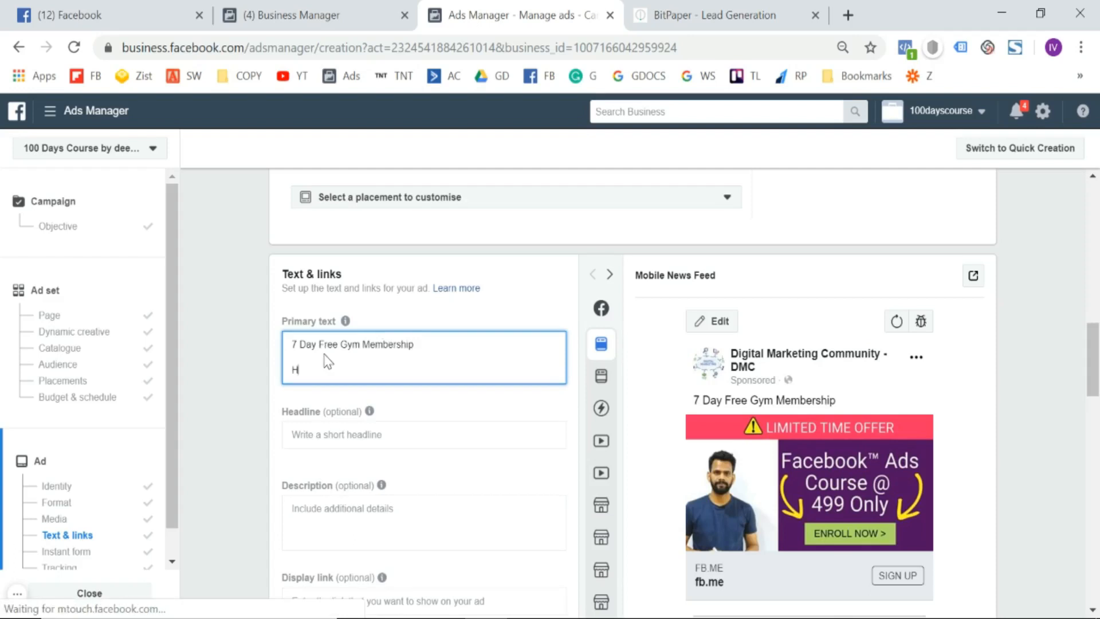
type("Hey")
key("BackSpace")
key("BackSpace")
type("If")
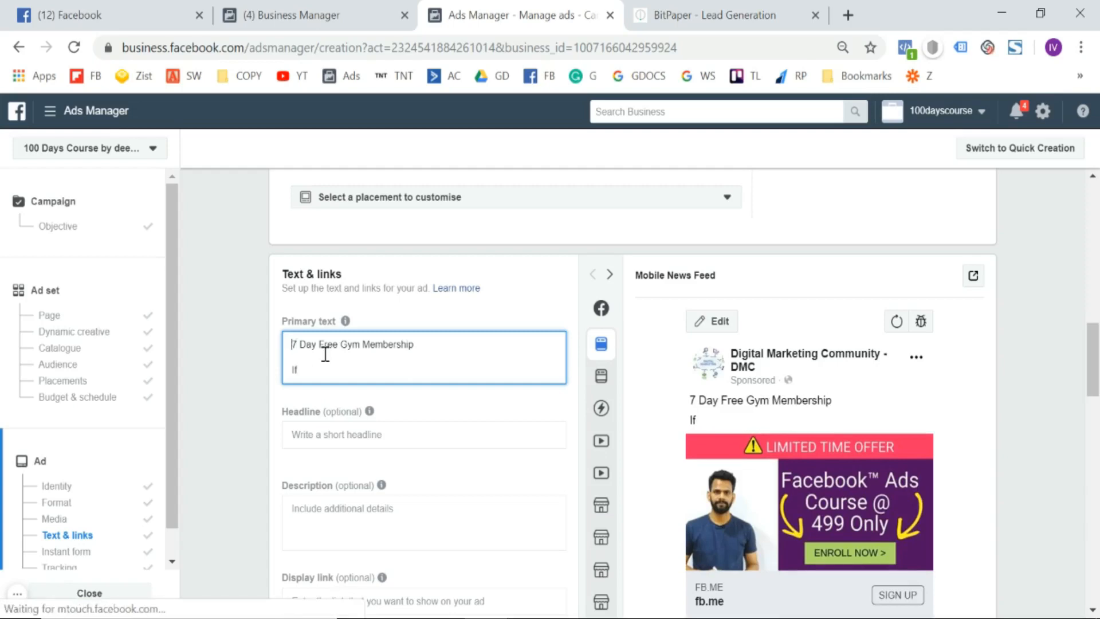
Search Google for facebook emojis in a new browser tab and open the PiliApp Facebook Symbols page.
left_click(848, 15)
type("acebook emojis")
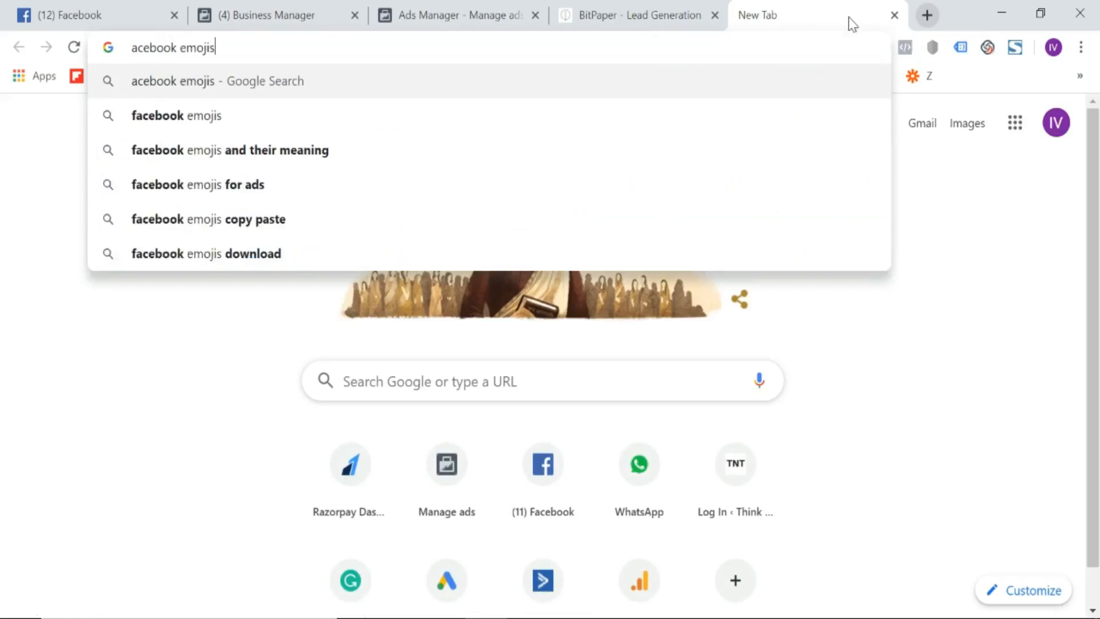
key("Down")
key("Return")
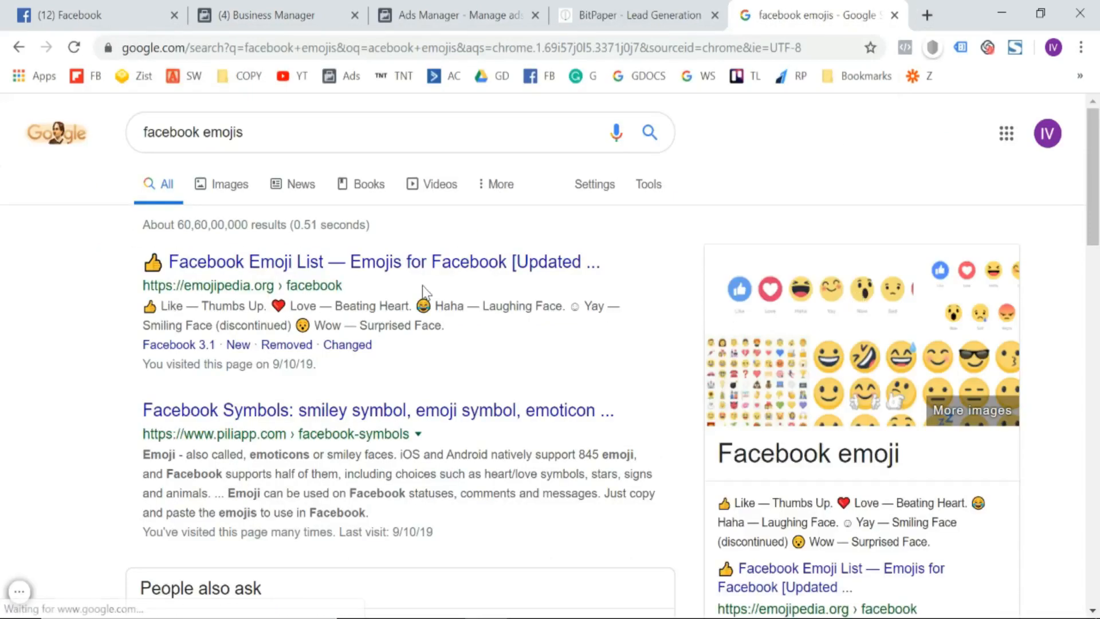
scroll(422, 285, "down", 3)
left_click(363, 260)
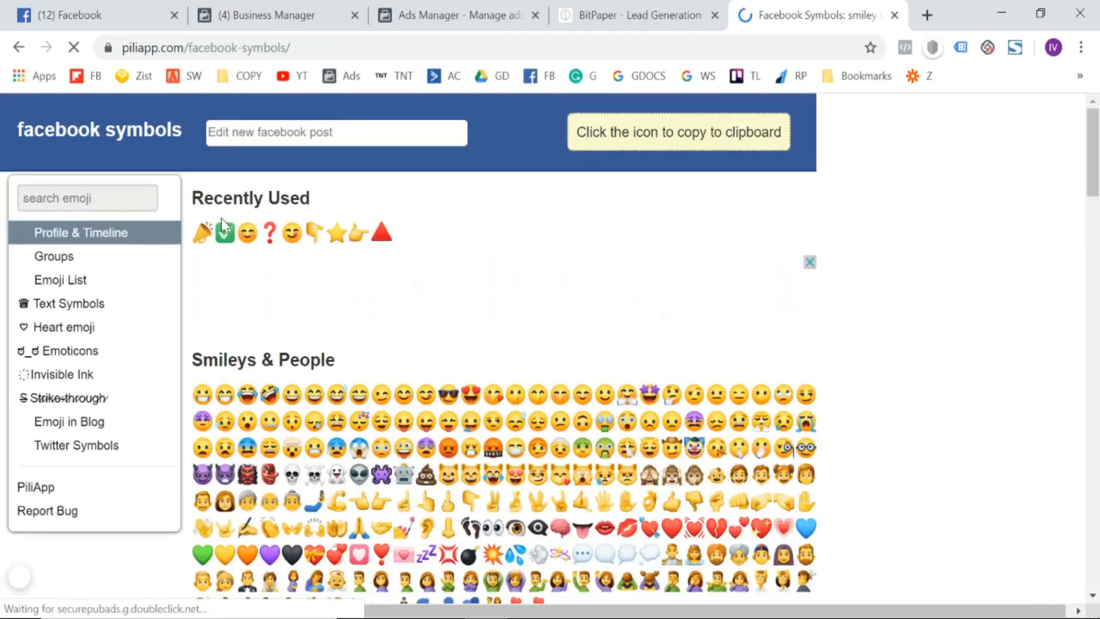
Copy the star emoji and, back in Ads Manager, place two stars before and two after "7 Day Free Gym Membership" in the primary text.
left_click(341, 236)
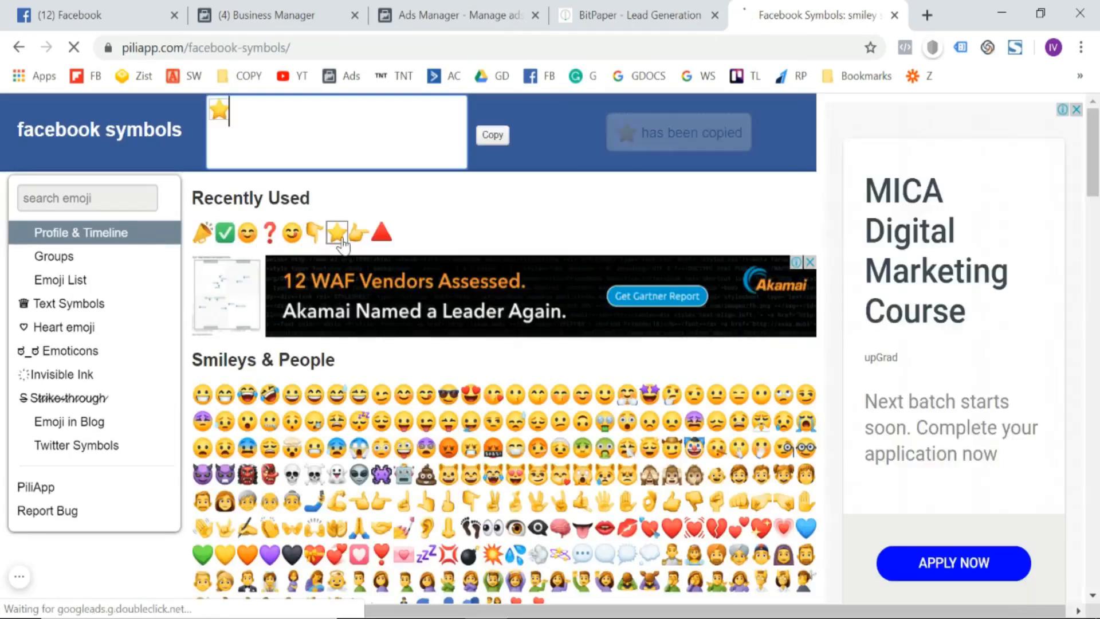
left_click(490, 137)
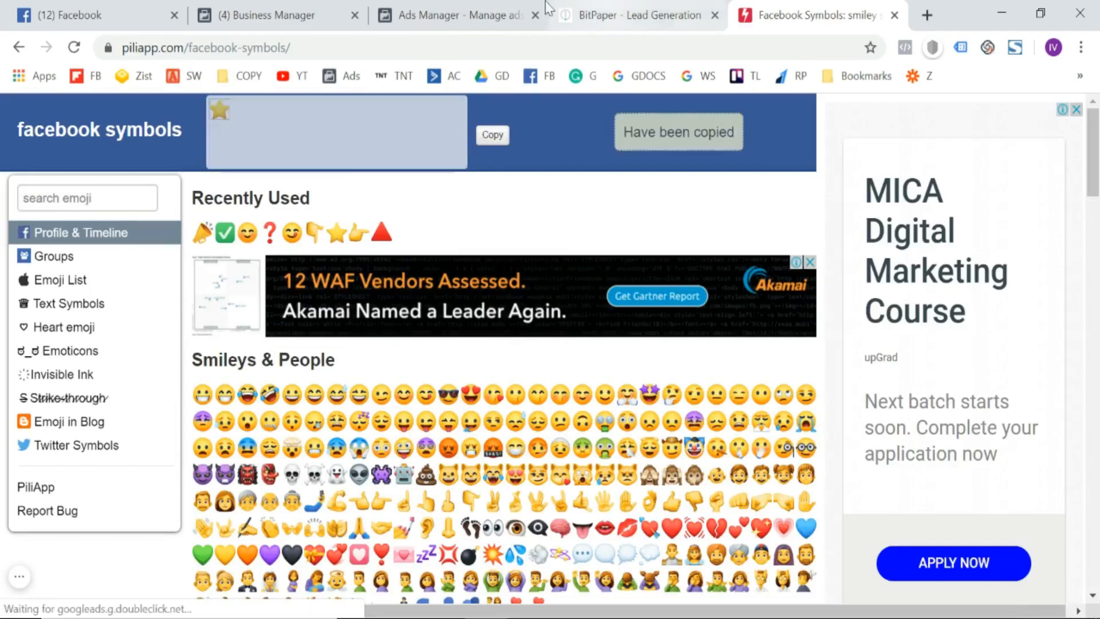
left_click(420, 1)
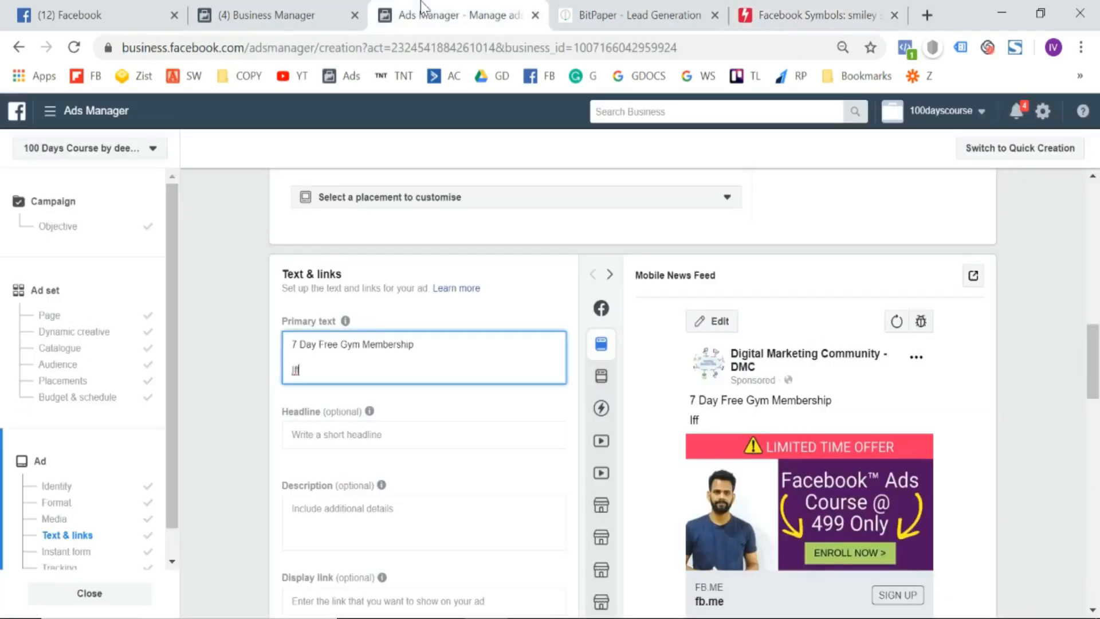
left_click(294, 344)
key("ctrl+v")
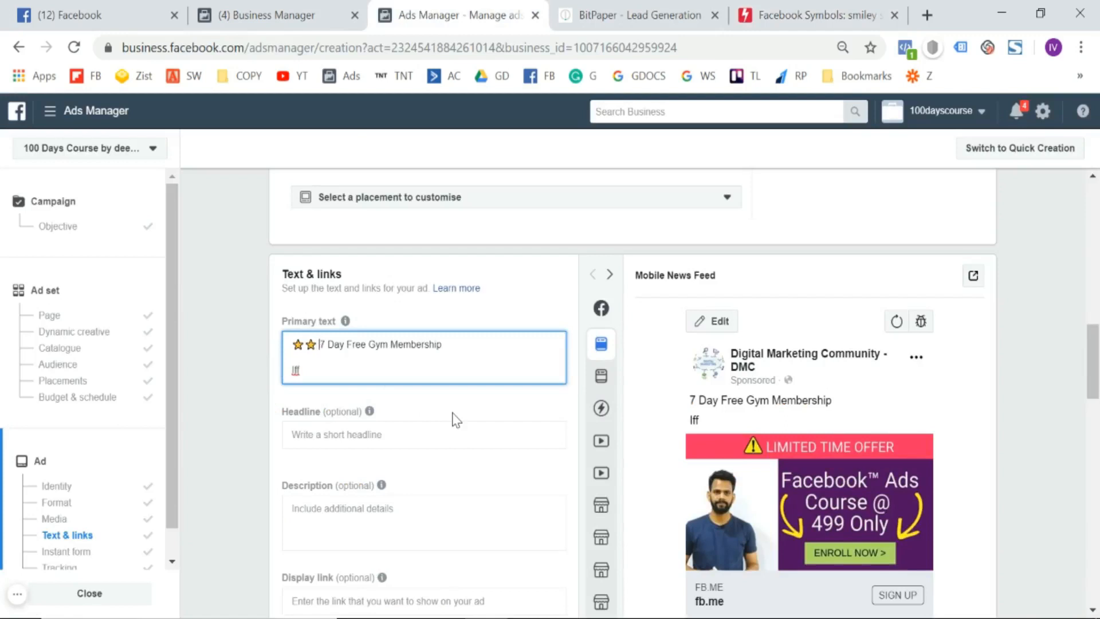
left_click(469, 345)
key("ctrl+v")
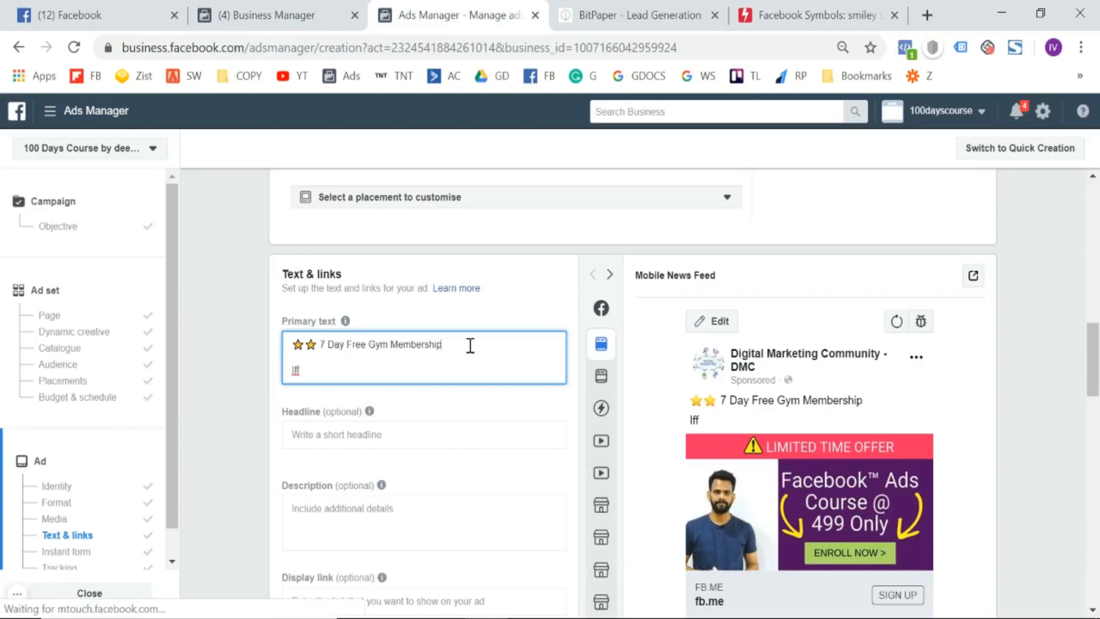
Continue the "If" paragraph of the primary text with "you want to get fit then you must grab this golden opportunity to".
left_click(385, 373)
type("you")
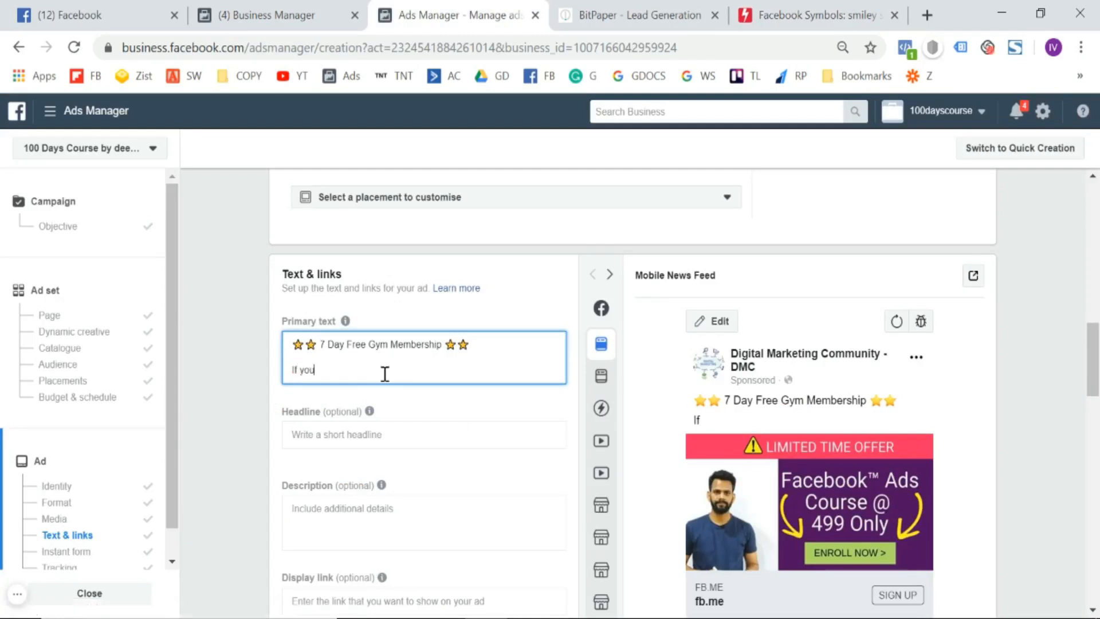
type(" want to get")
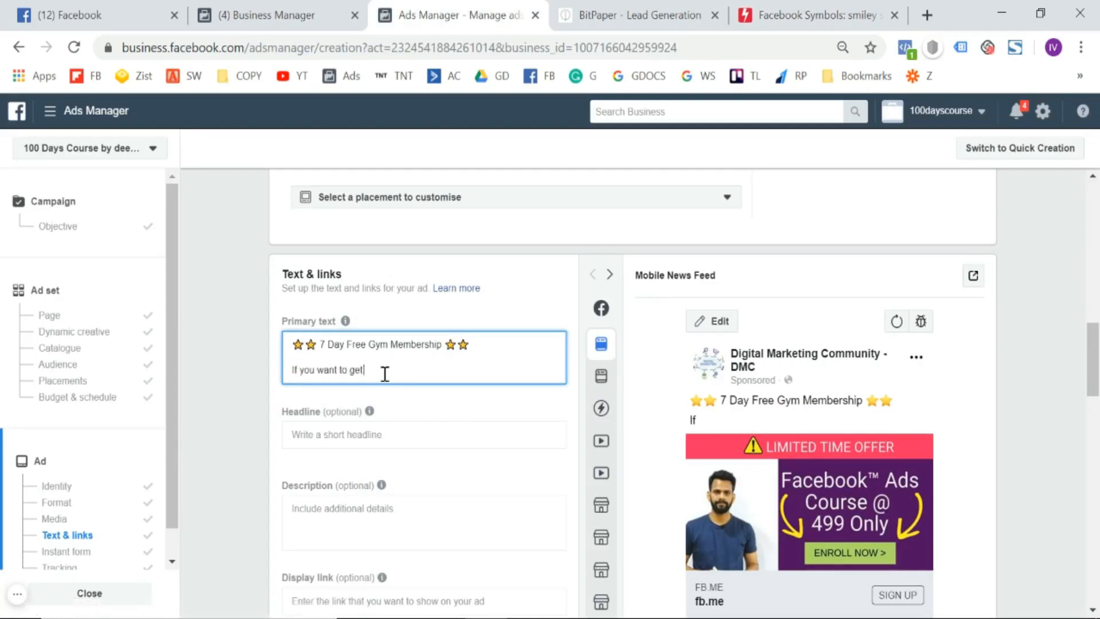
type(" fit then you")
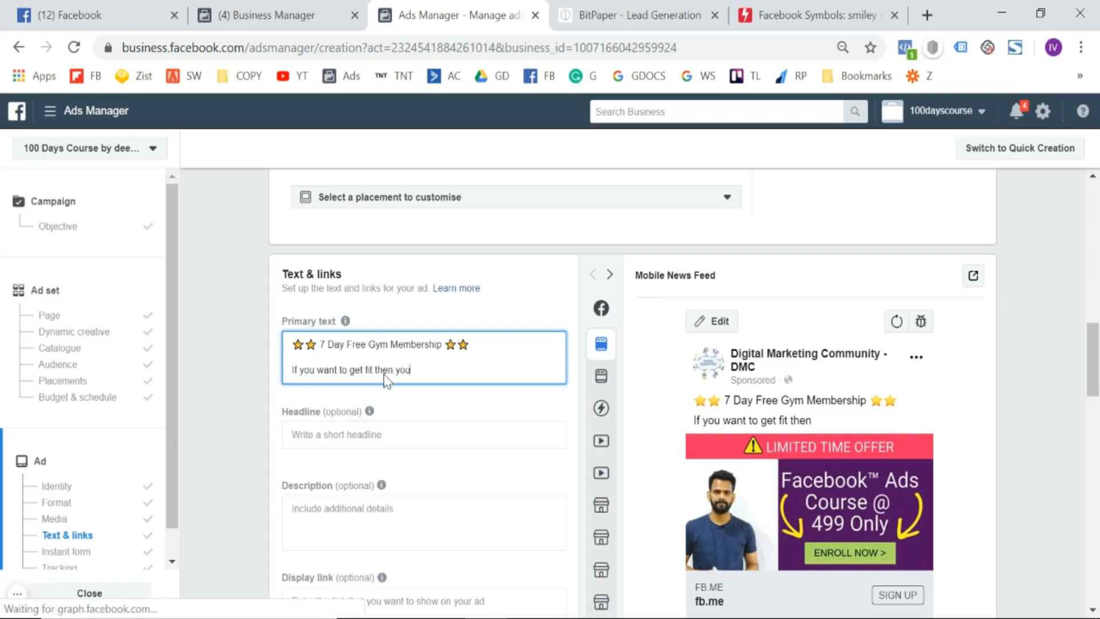
type(" must grab ")
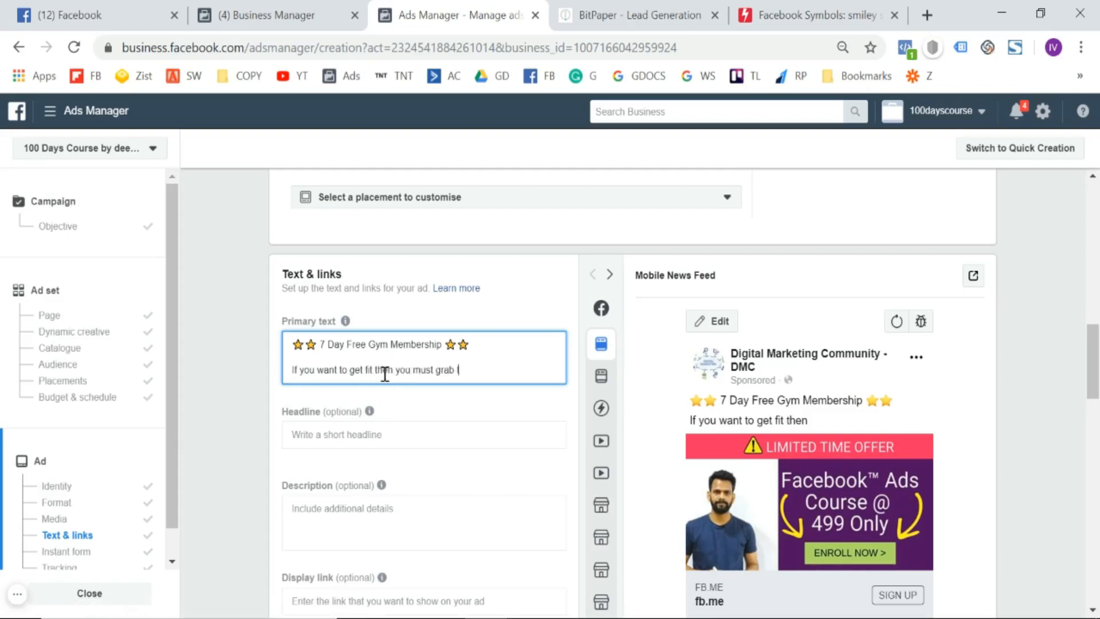
type("this go")
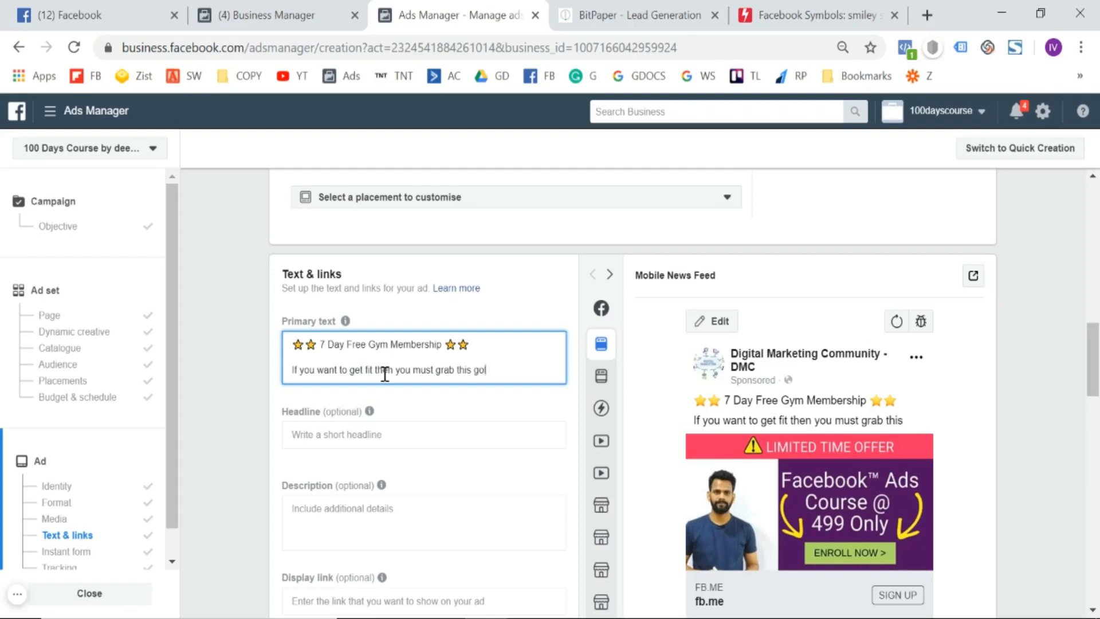
type("lden opportuni")
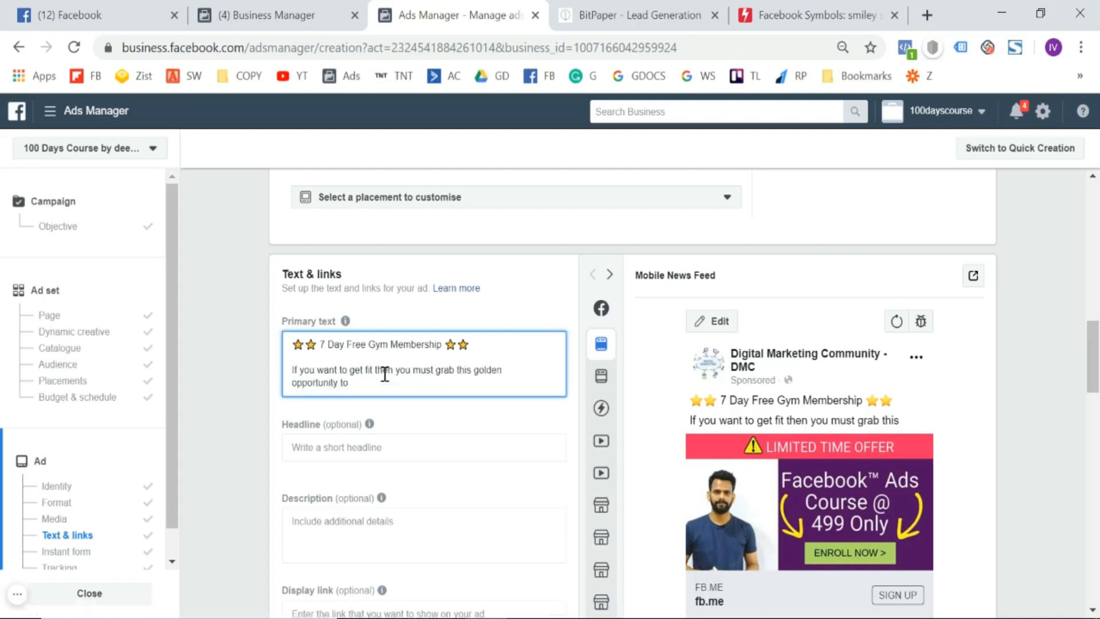
type("ty to")
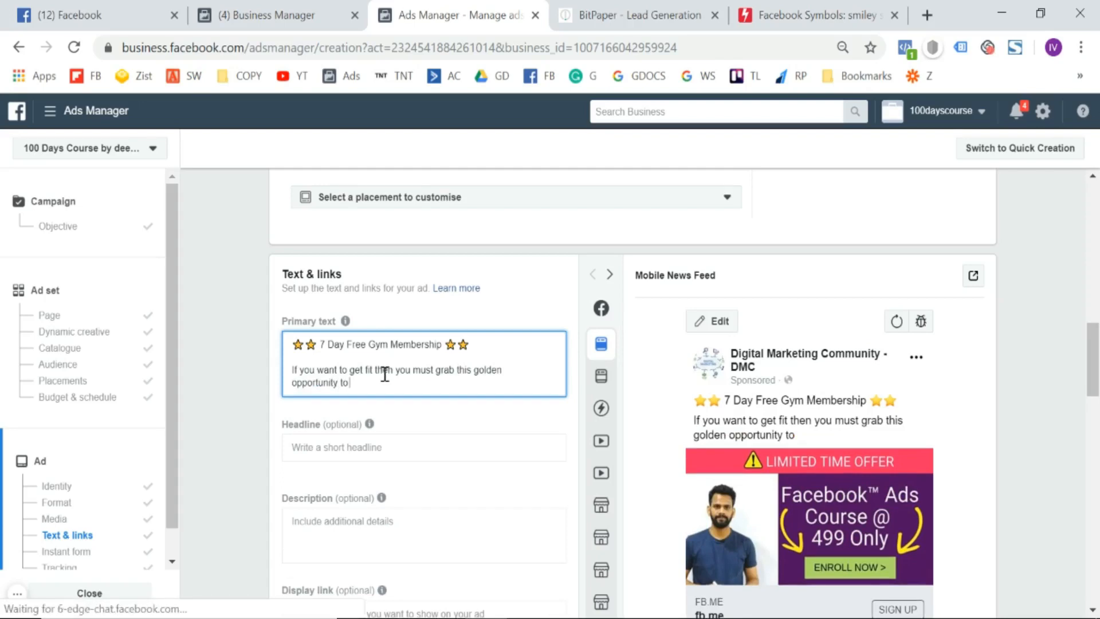
Finish the primary text's second paragraph with "train in our gym for free - For 7 Days.".
type(" train")
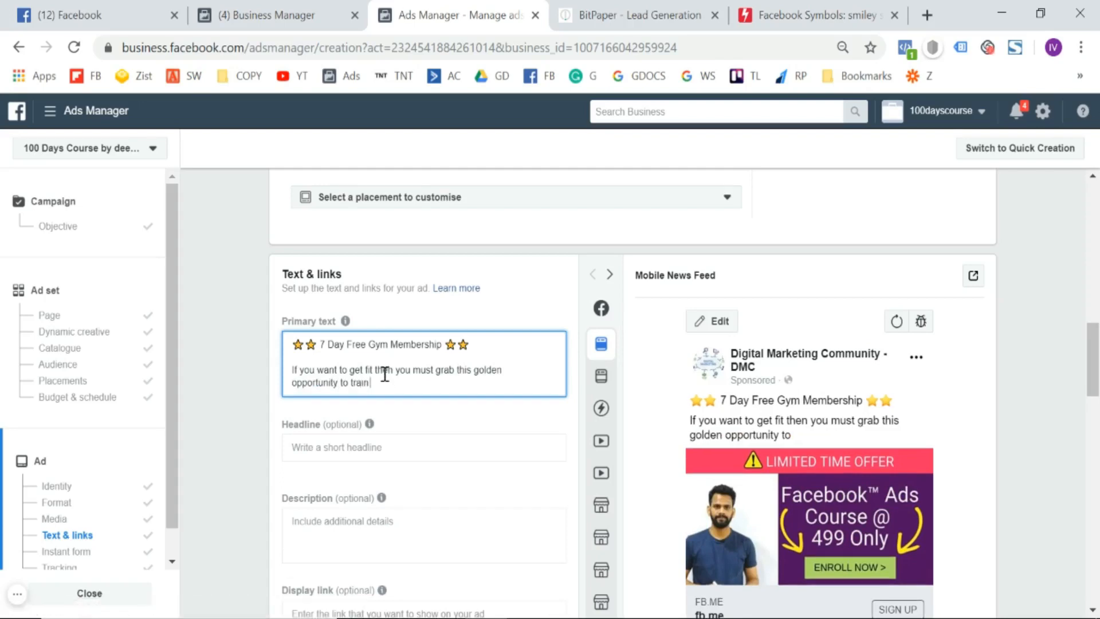
type(" in ou")
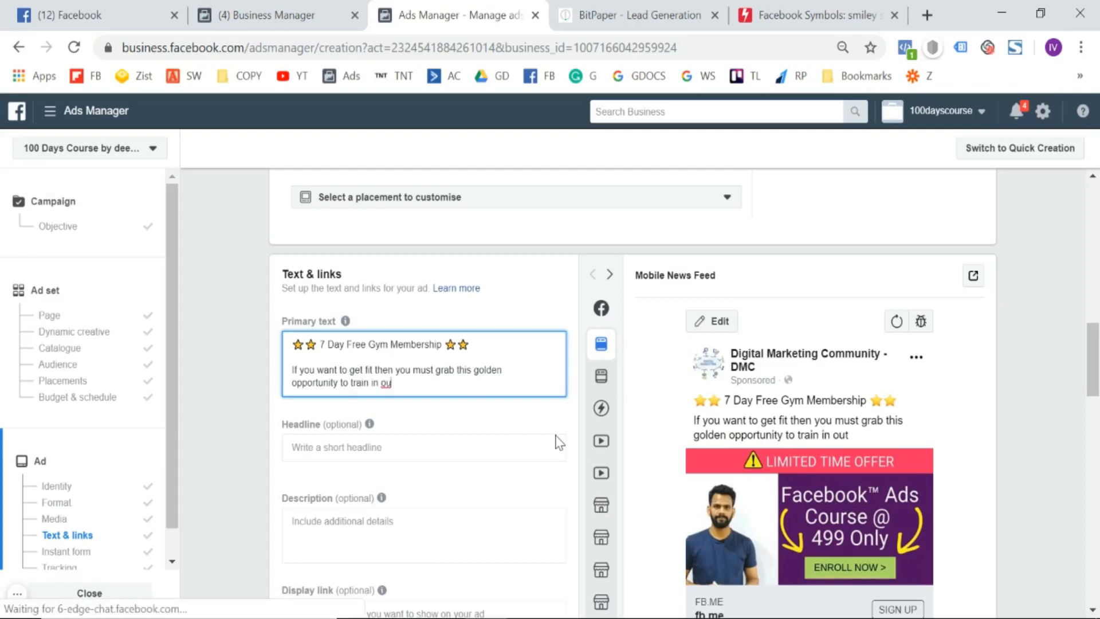
type("t gym for")
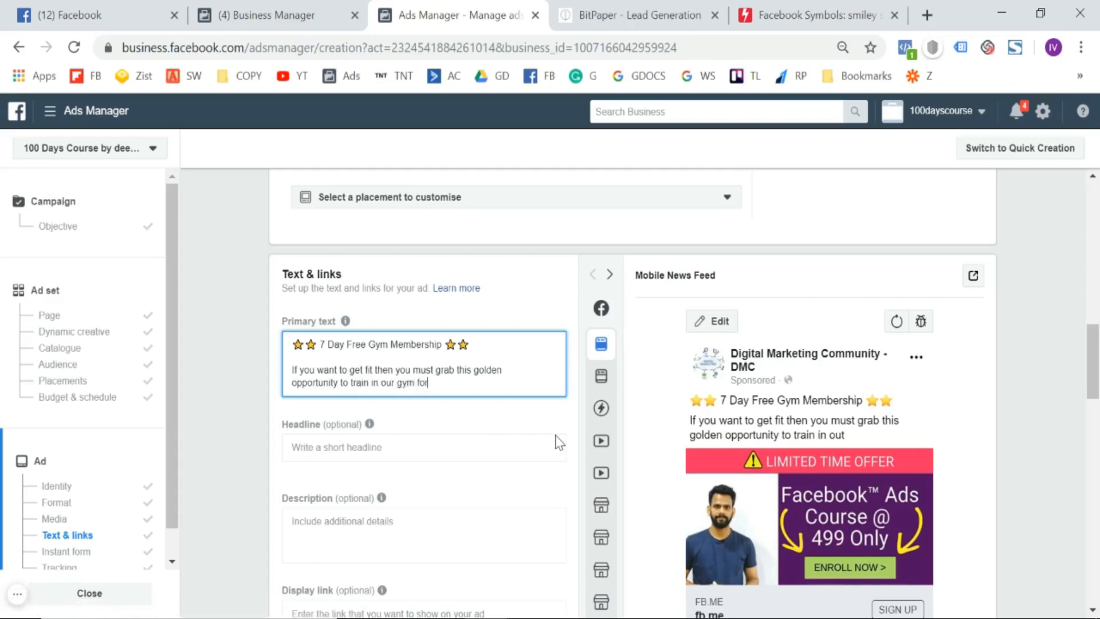
type(" free")
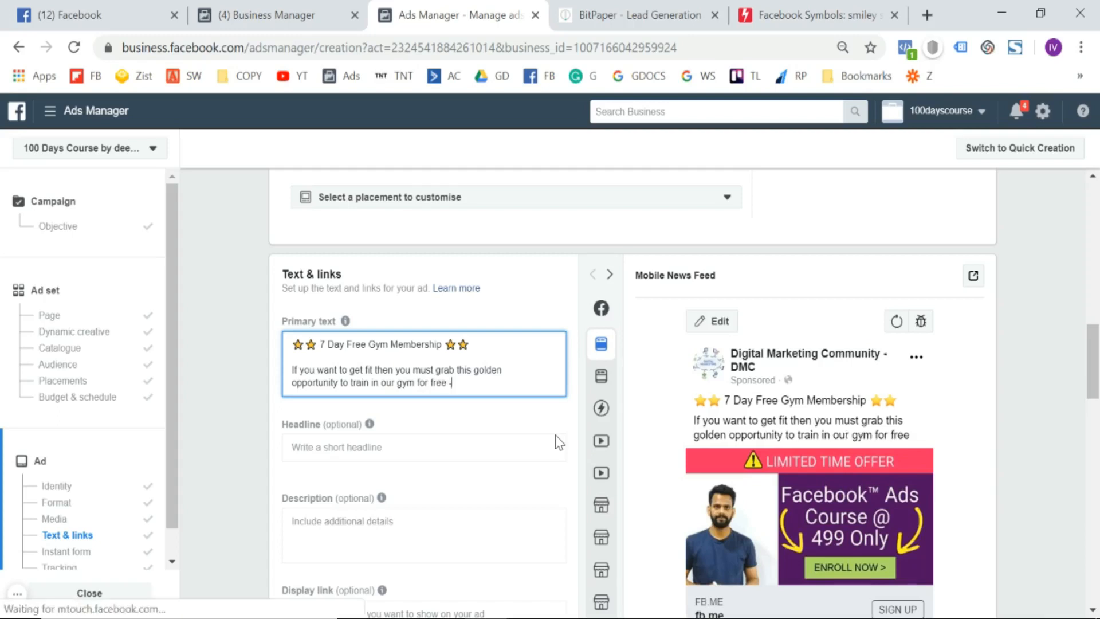
type(" - For 7 Days")
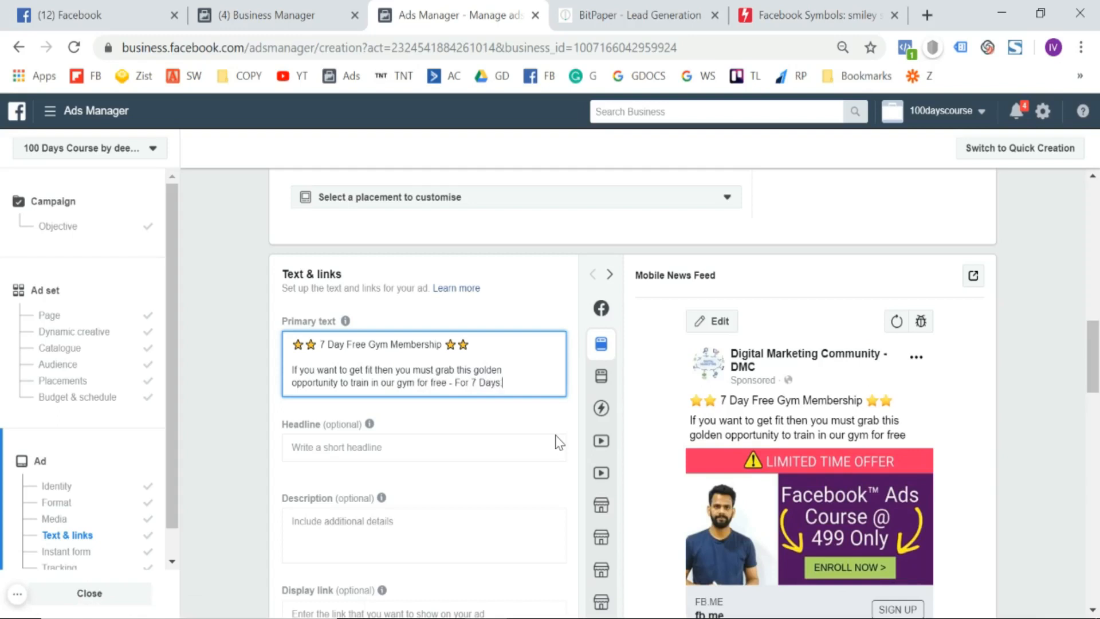
type(".")
Add a closing paragraph to the primary text reading "Click Sign up button to book your free trial / Membership.".
key("Return")
type("Click")
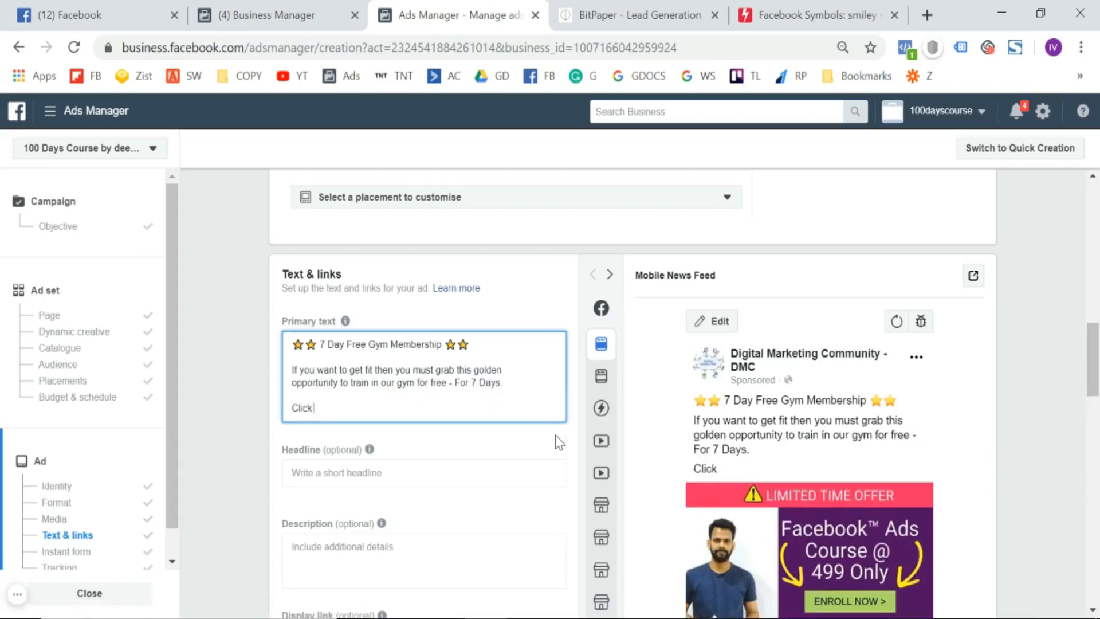
type(" Sign up button to")
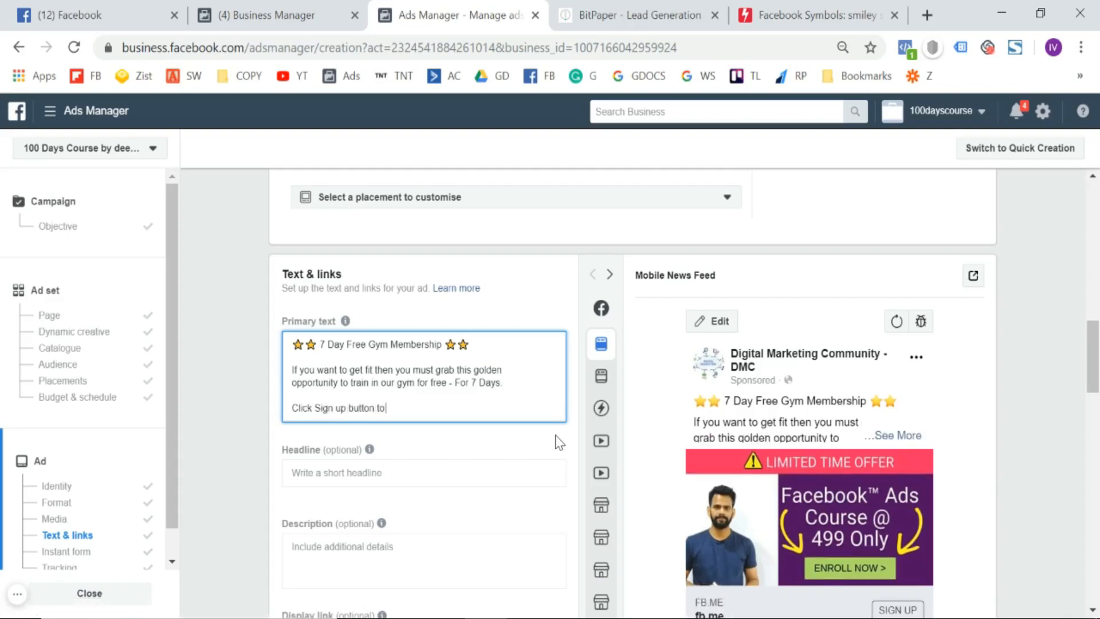
type(" book")
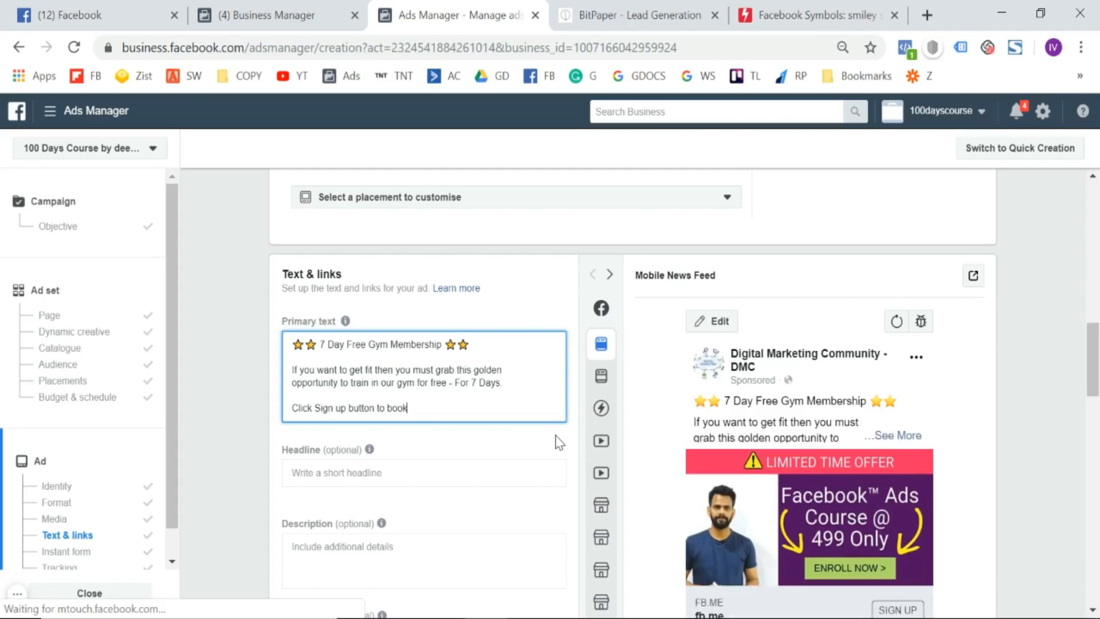
type(" your fre")
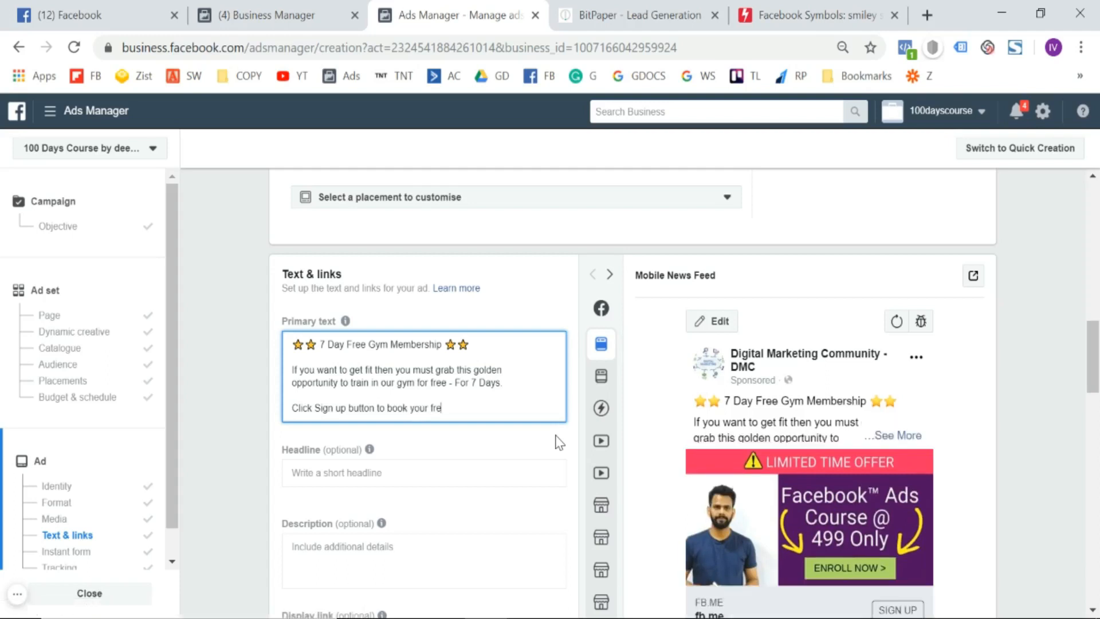
type("e tri")
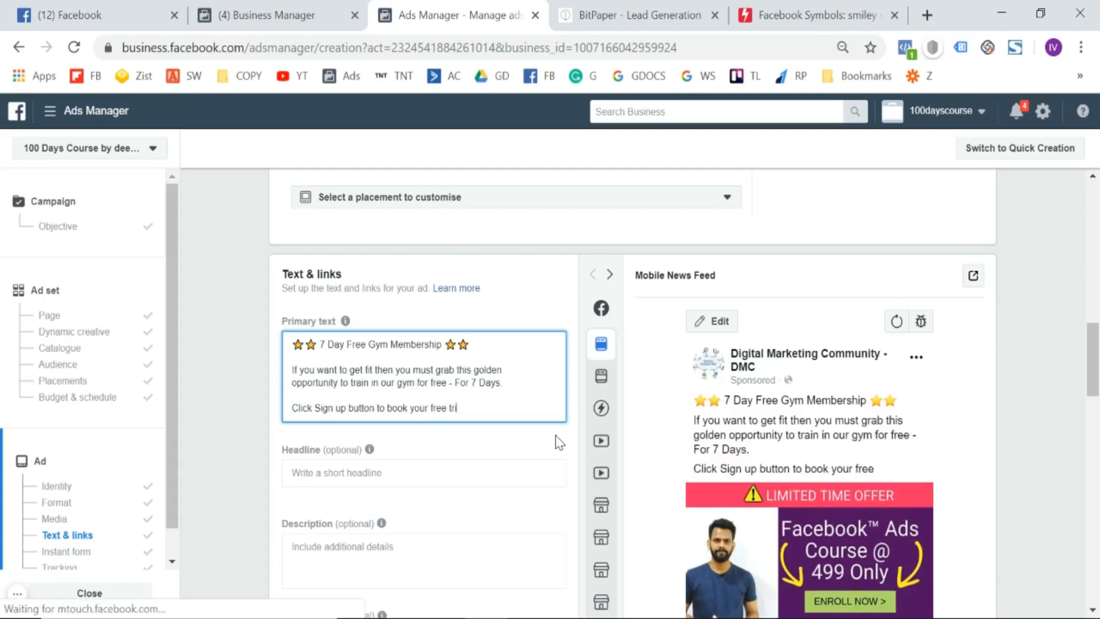
type("al /  mem")
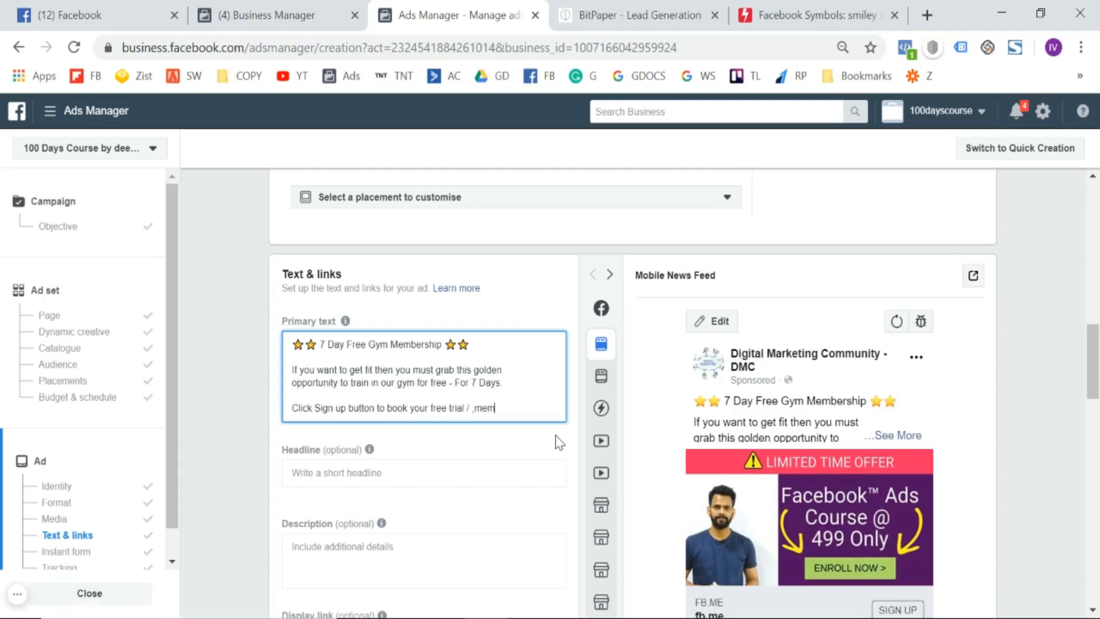
key("BackSpace")
key("BackSpace")
key("BackSpace")
key("BackSpace")
type("Membership.")
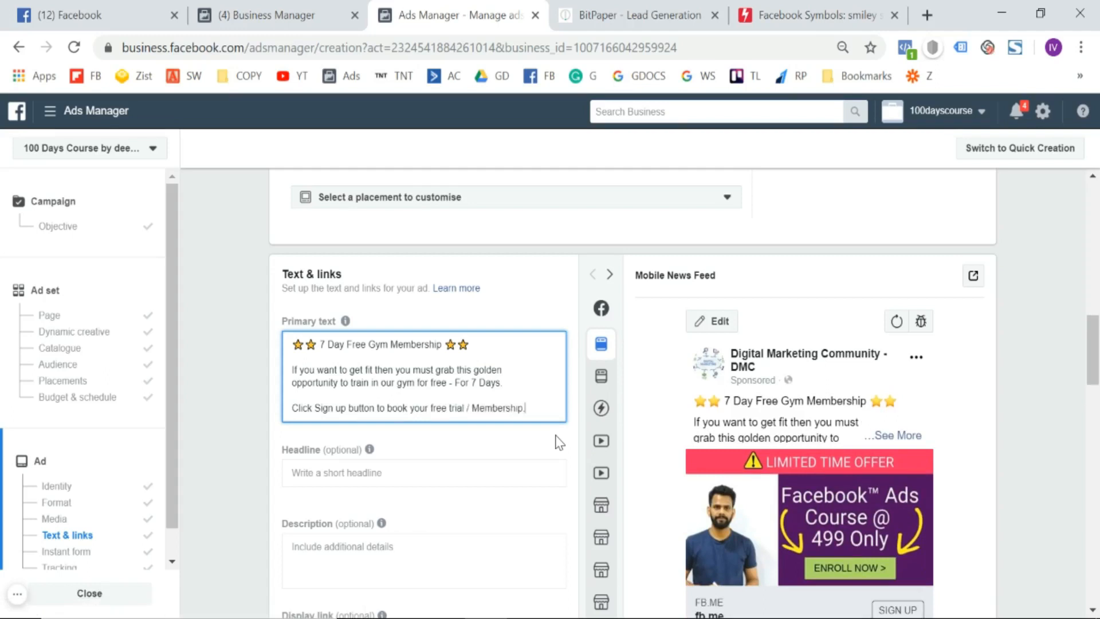
left_click(248, 356)
Copy the starred line "7 Day Free Gym Membership" from the primary text into the ad's headline.
scroll(249, 356, "down", 1)
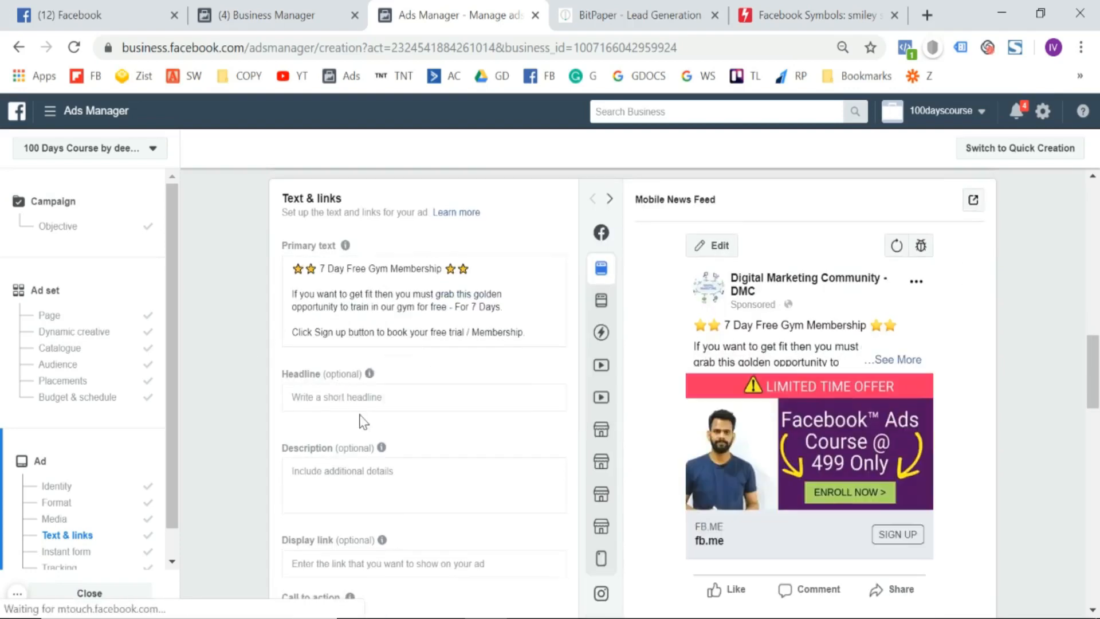
left_click(294, 277)
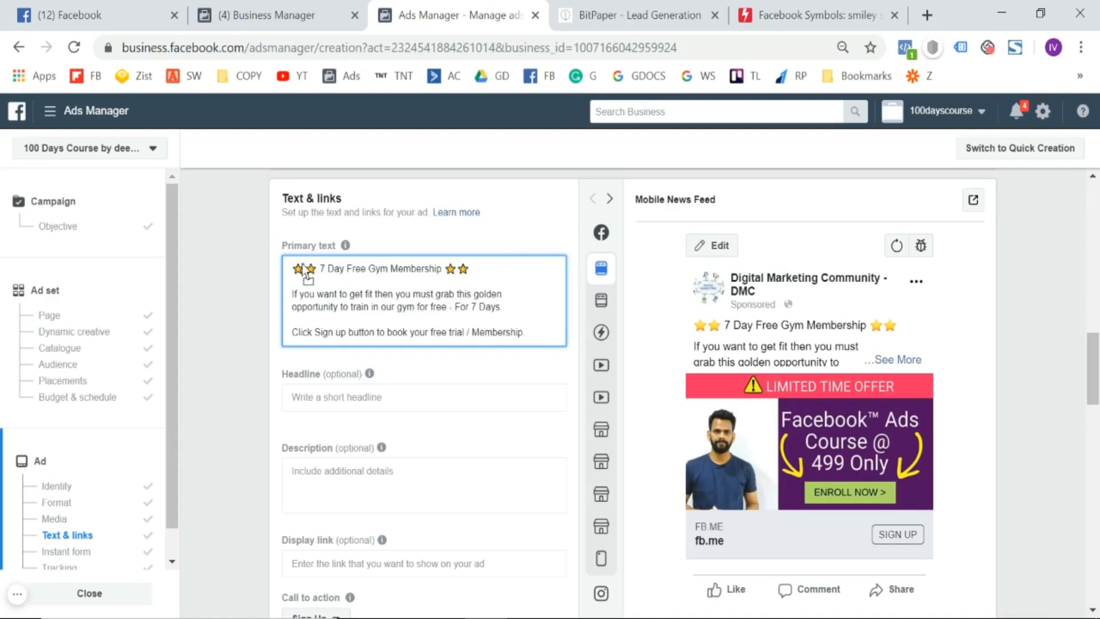
triple_click(295, 274)
key("ctrl+c")
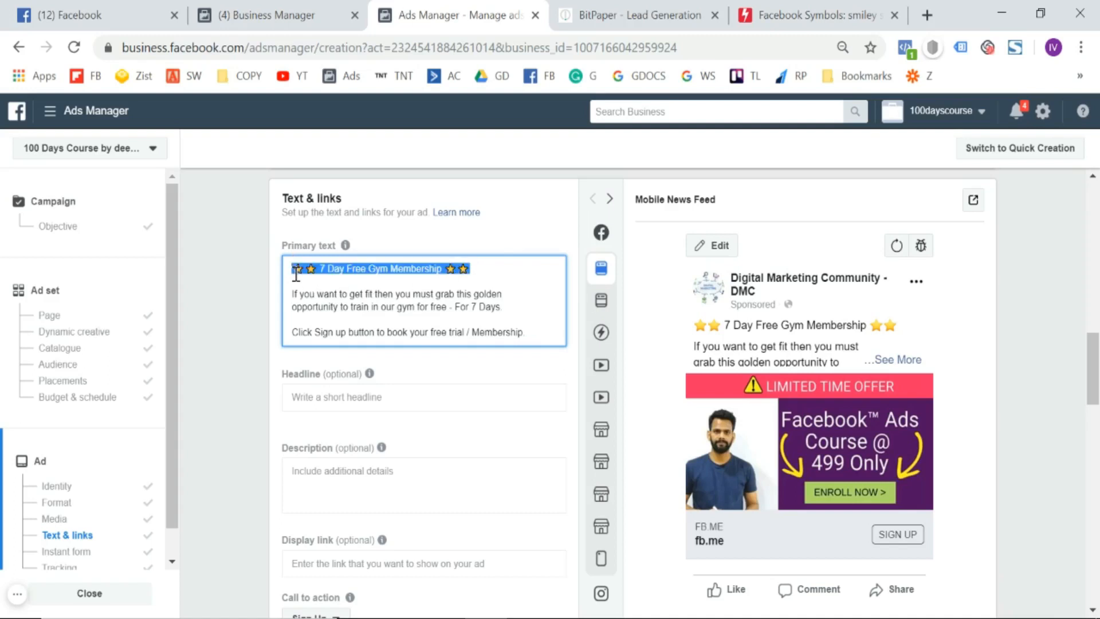
left_click(347, 401)
key("ctrl+v")
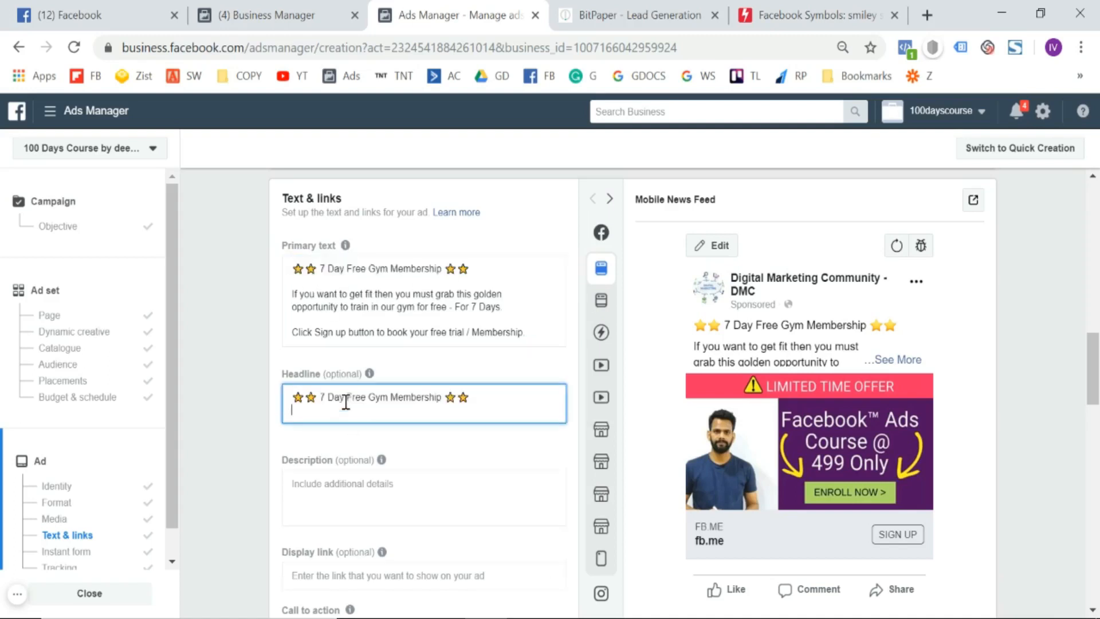
Enter "Click here to sign up for free 7 days trial" as the ad's description.
scroll(270, 418, "down", 2)
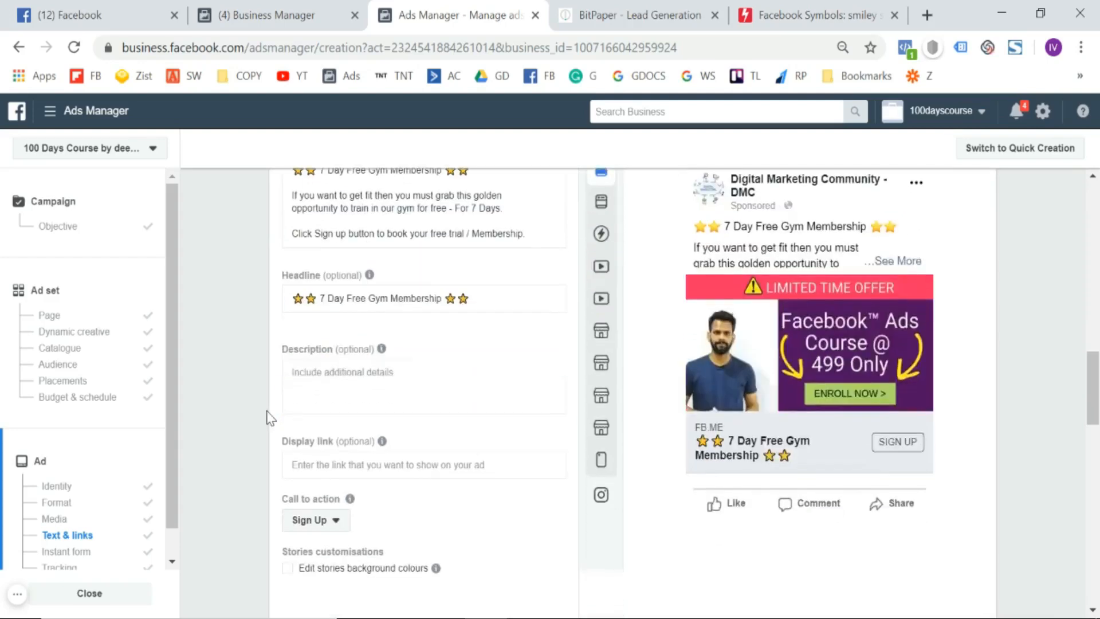
left_click(335, 374)
type("QLick")
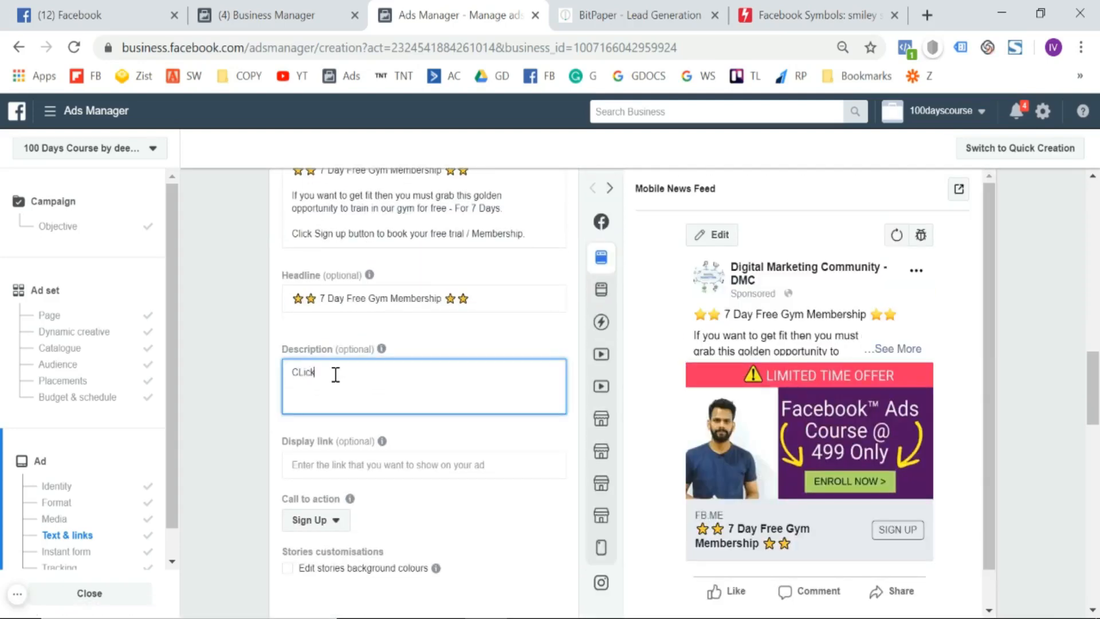
type("k here to")
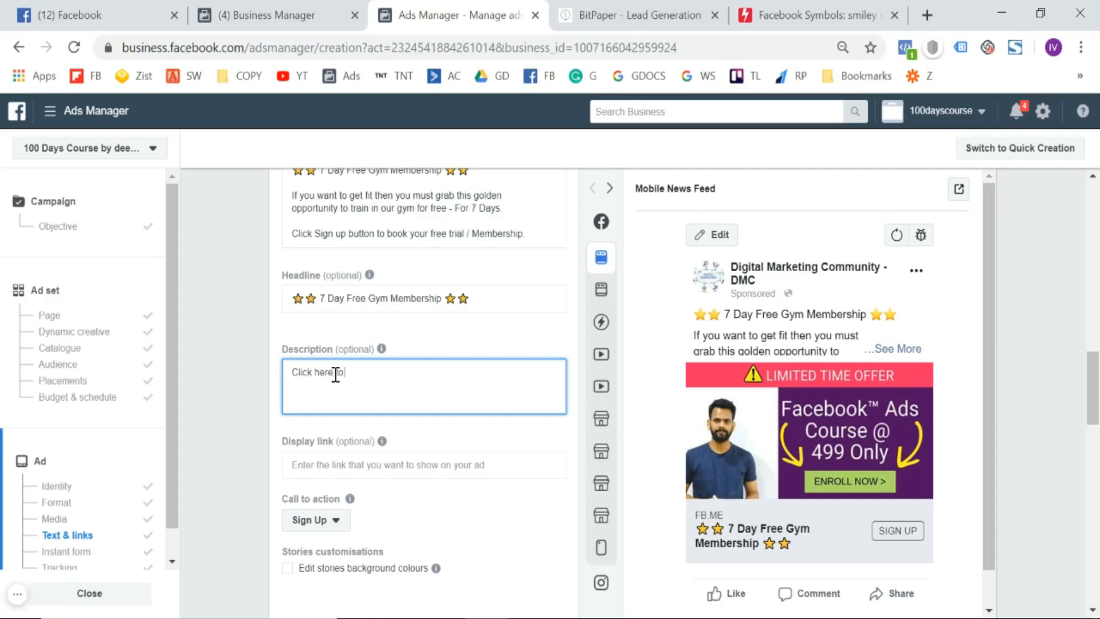
type(" sign up for free")
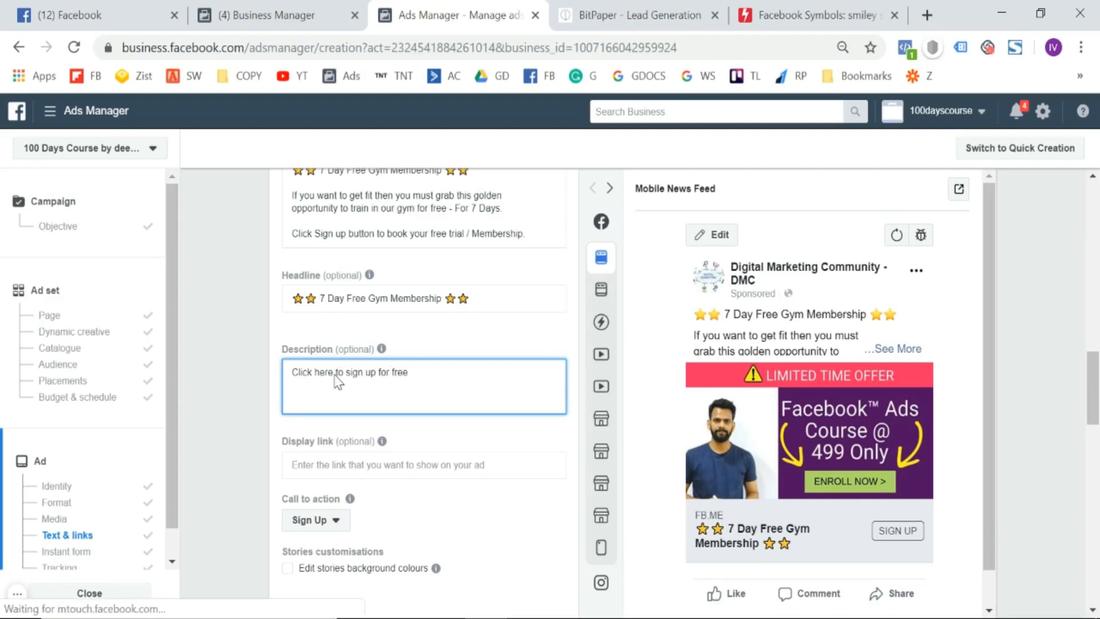
type(" 7 days")
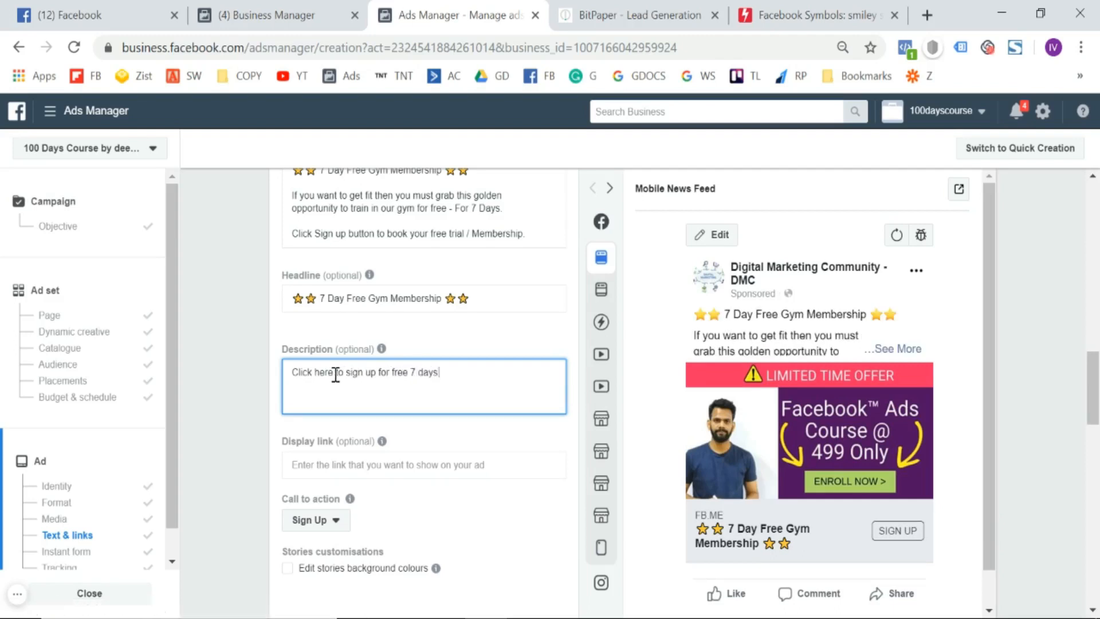
type(" trial")
left_click(236, 387)
Choose Sign Up as the ad's call to action.
scroll(236, 387, "down", 2)
left_click(338, 379)
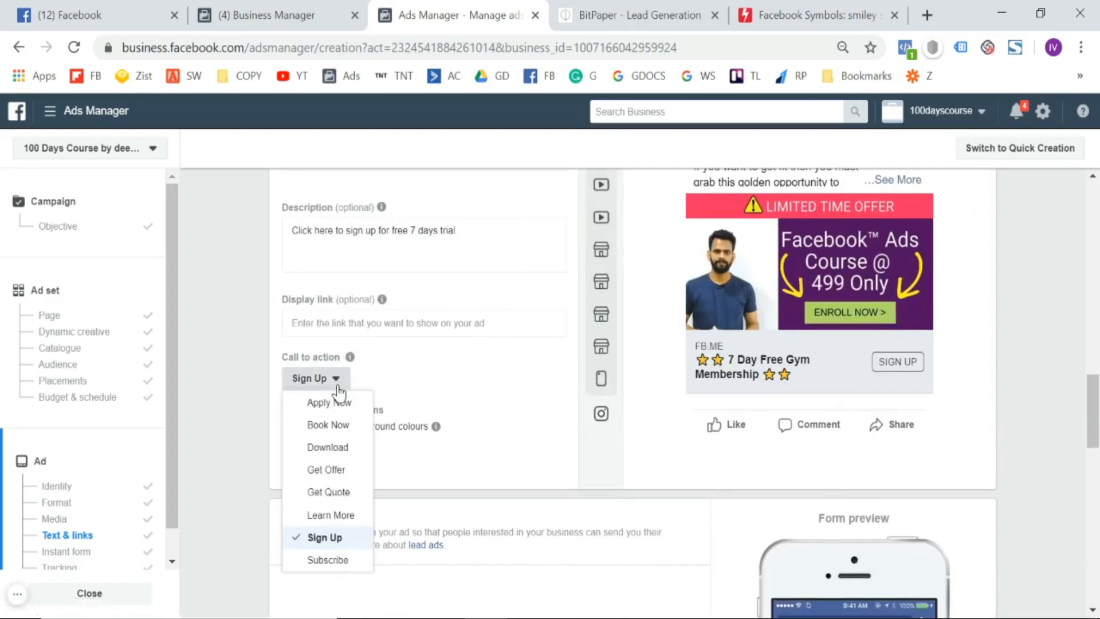
left_click(330, 535)
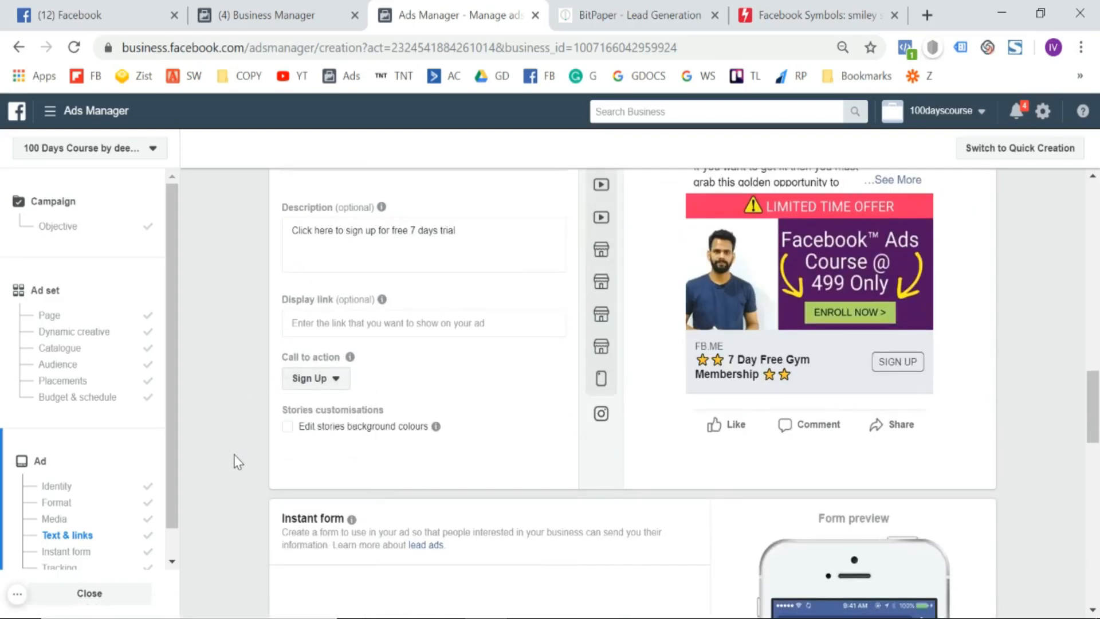
Review the campaign objective and the ad set's page, dynamic creative, catalogue, audience, placements, and budget and schedule sections.
scroll(234, 455, "down", 6)
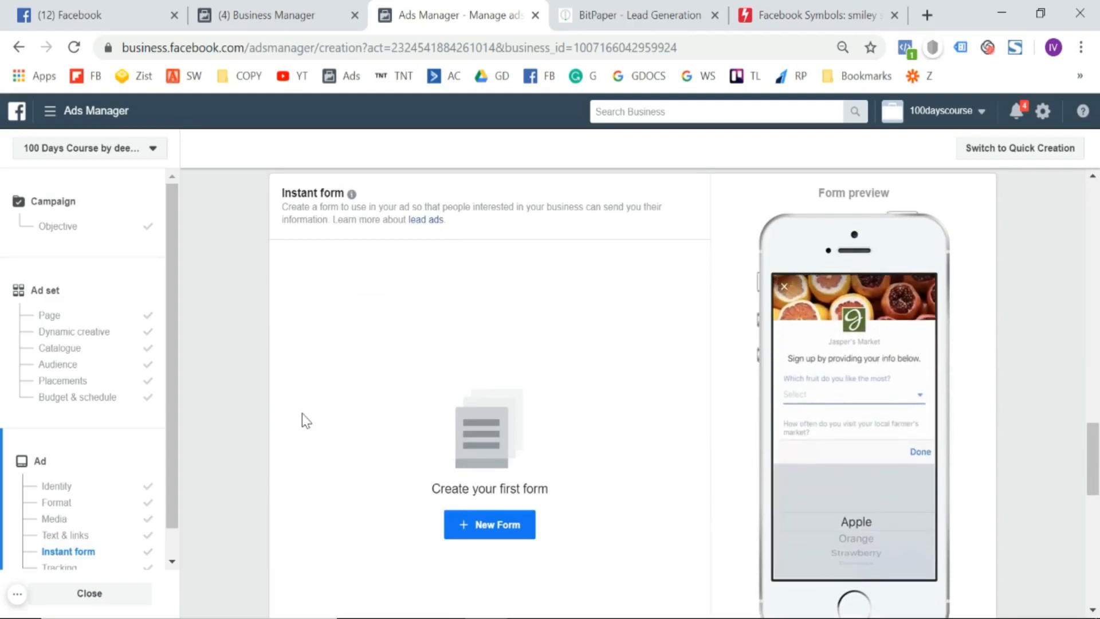
left_click(63, 227)
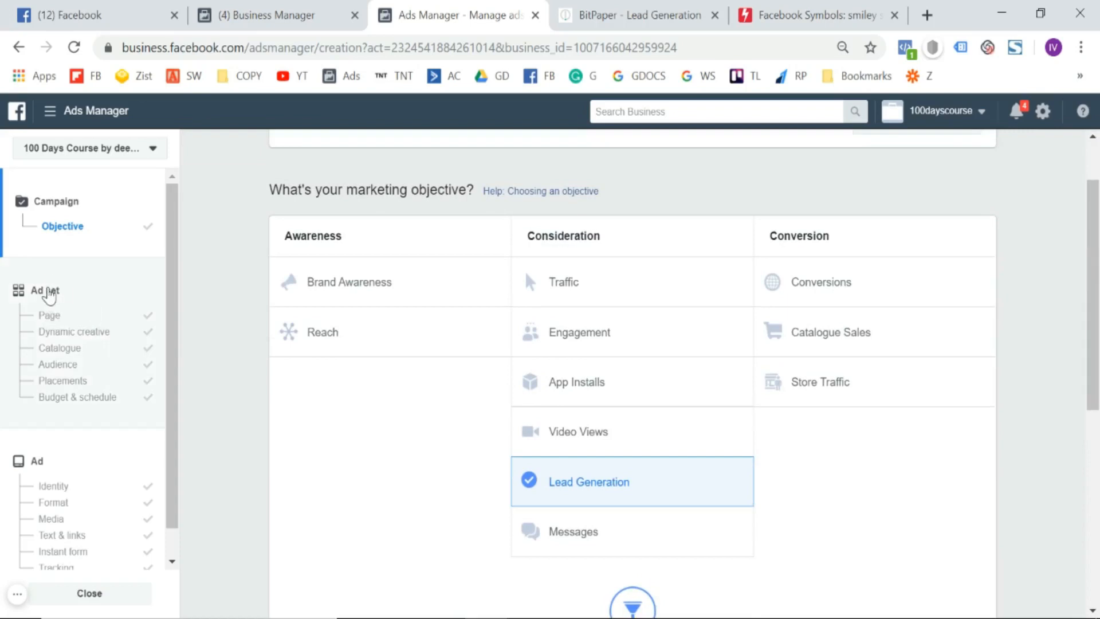
left_click(49, 292)
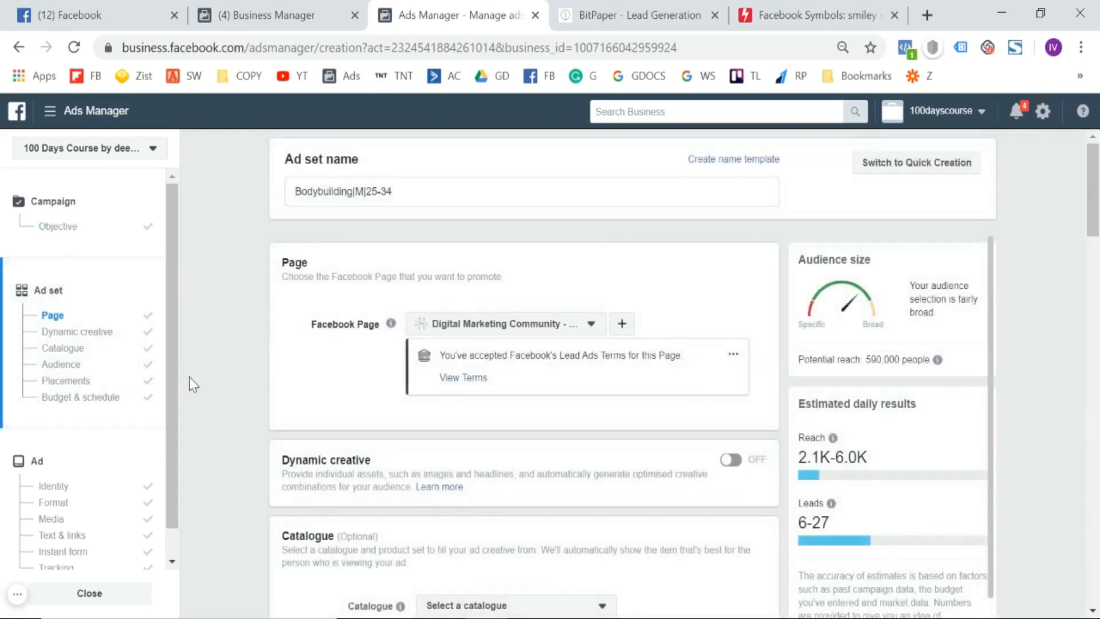
left_click(90, 333)
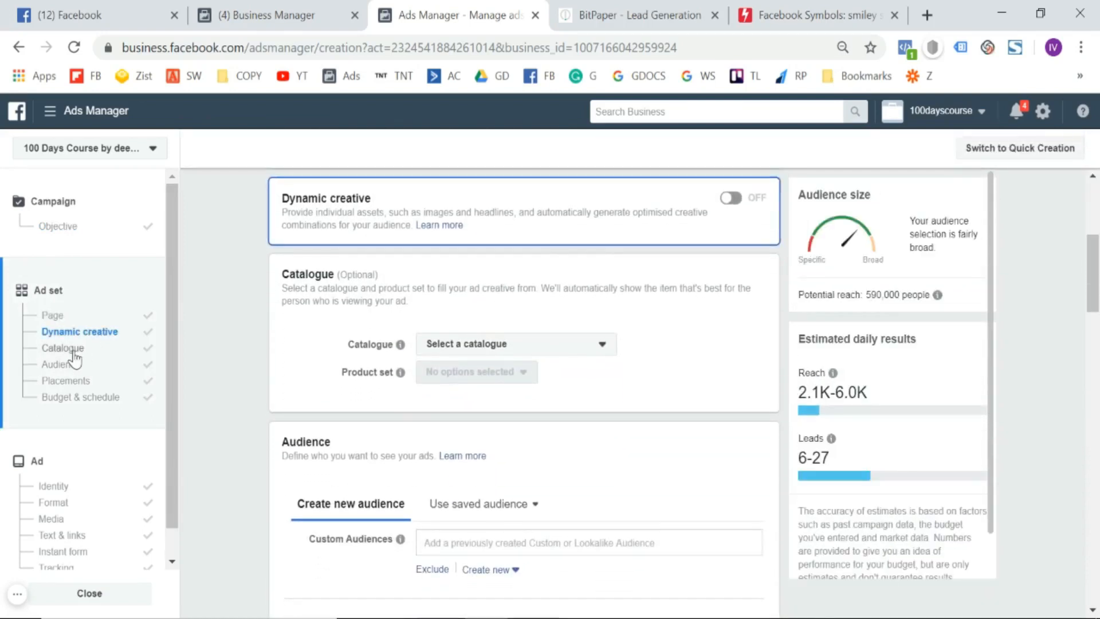
left_click(74, 355)
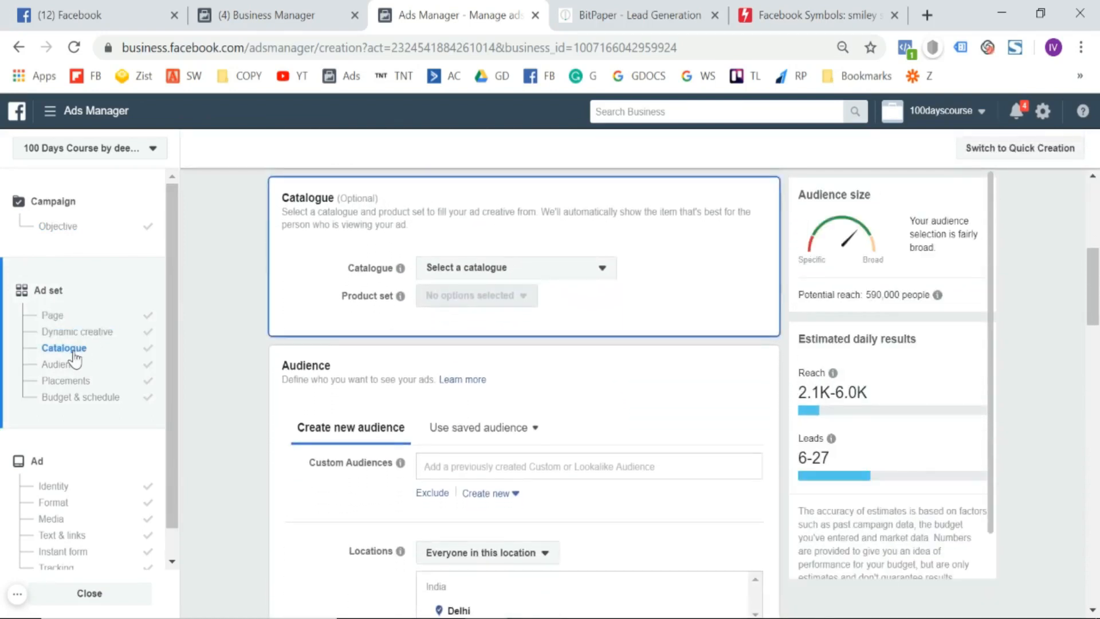
left_click(71, 371)
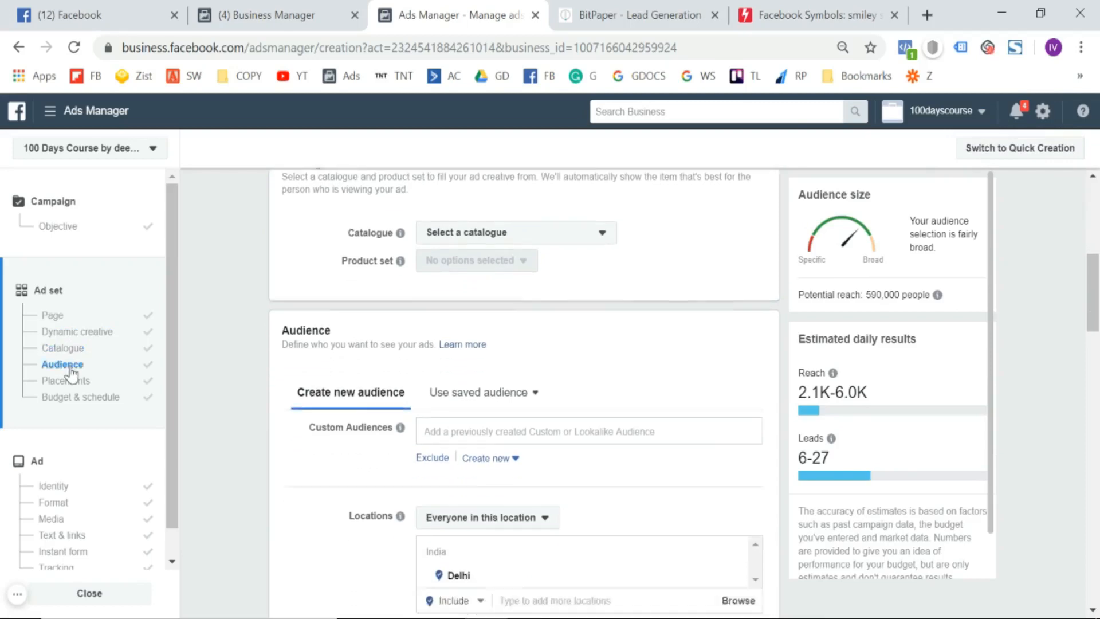
left_click(70, 396)
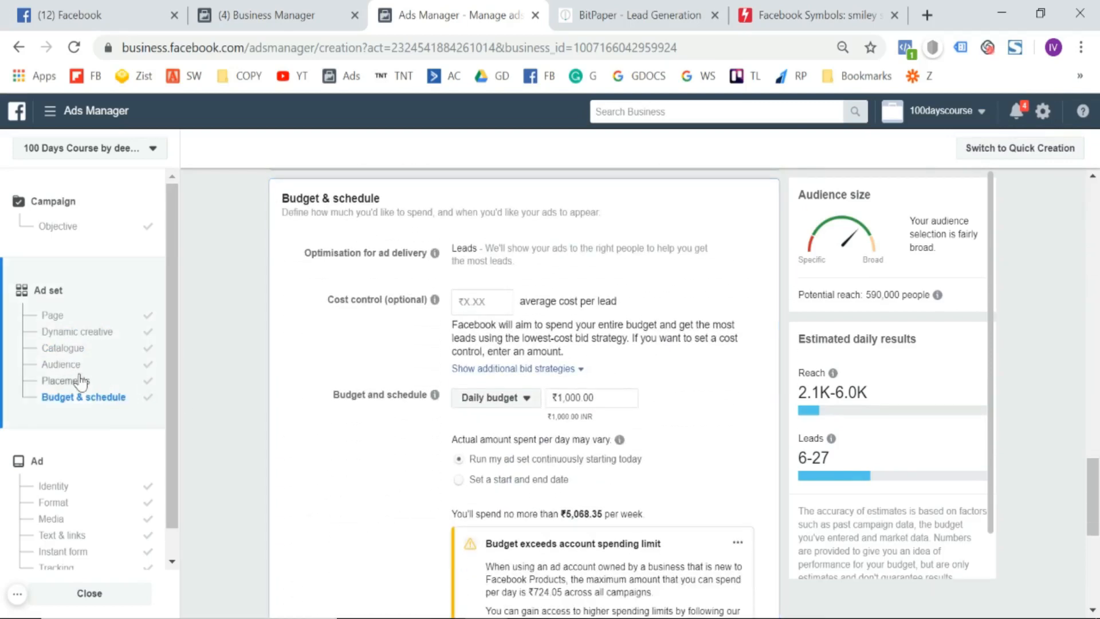
left_click(79, 380)
left_click(83, 398)
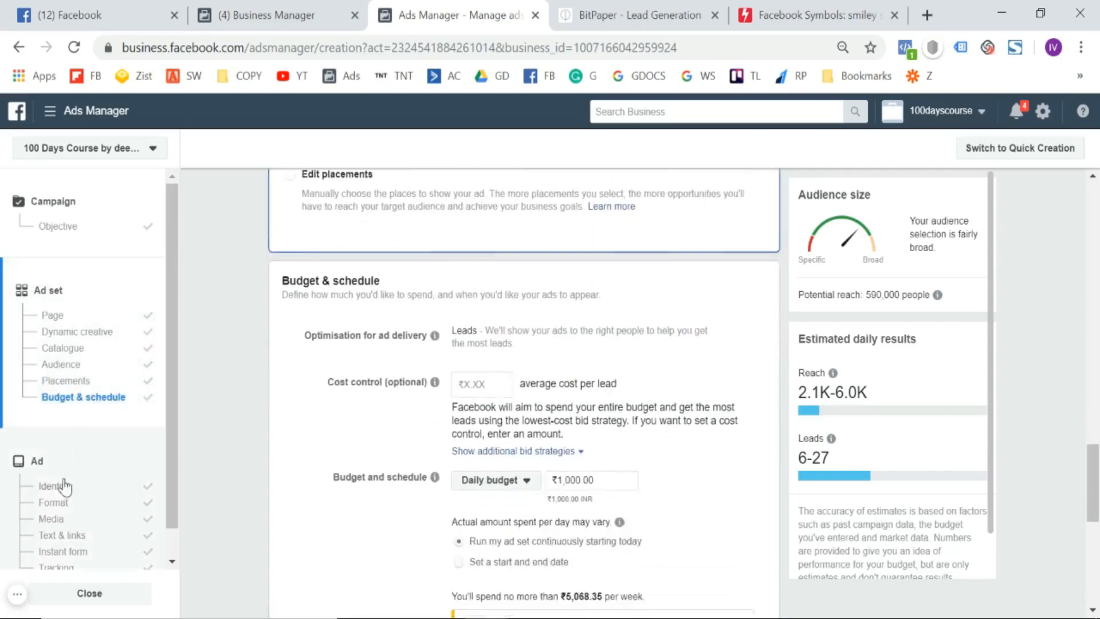
Review the ad's identity, format, media, and text and links sections down to the instant form section.
left_click(57, 487)
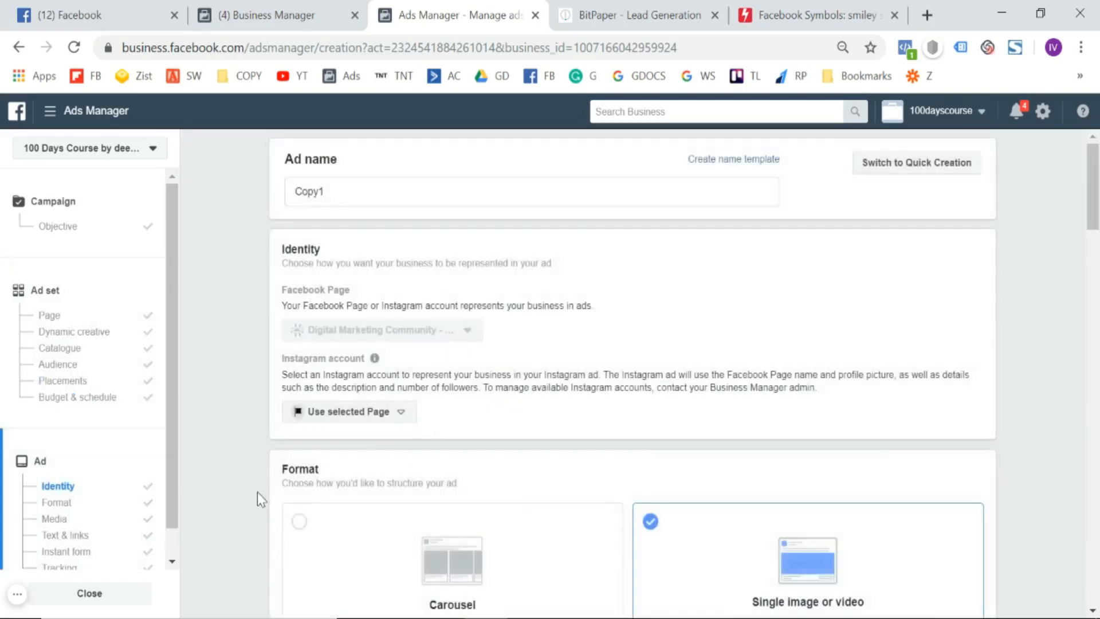
scroll(370, 346, "down", 1)
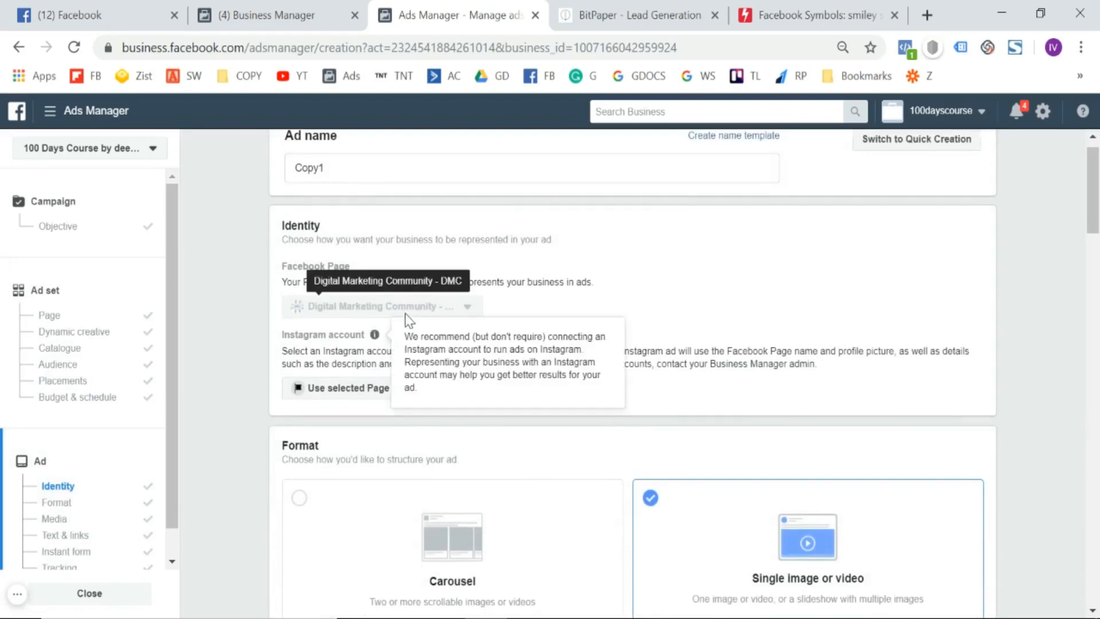
scroll(410, 321, "down", 5)
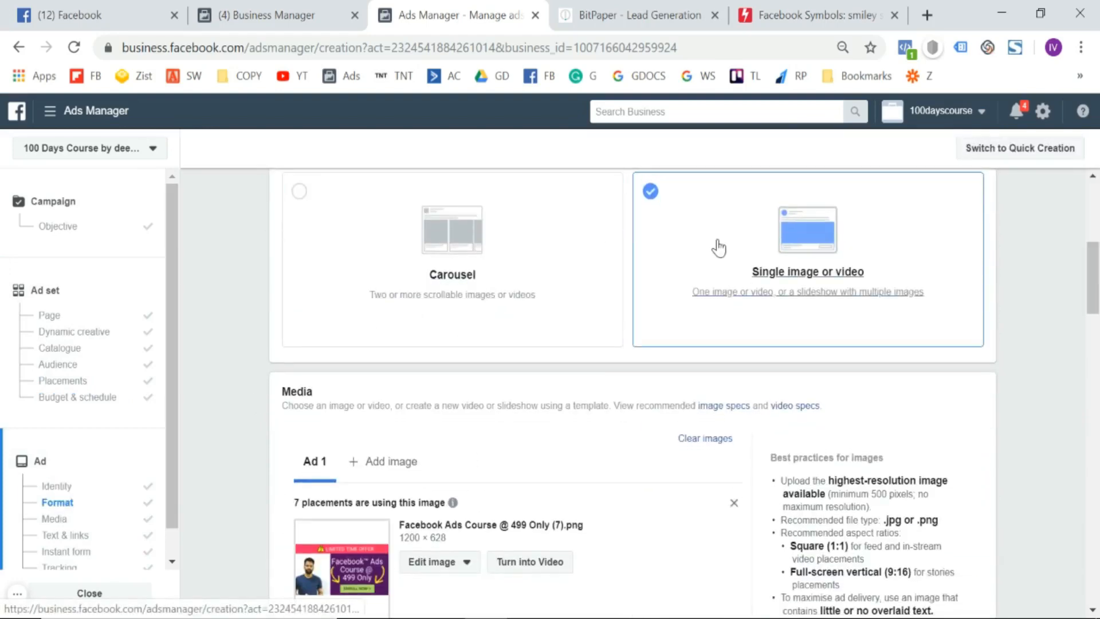
scroll(400, 380, "down", 5)
scroll(265, 368, "down", 5)
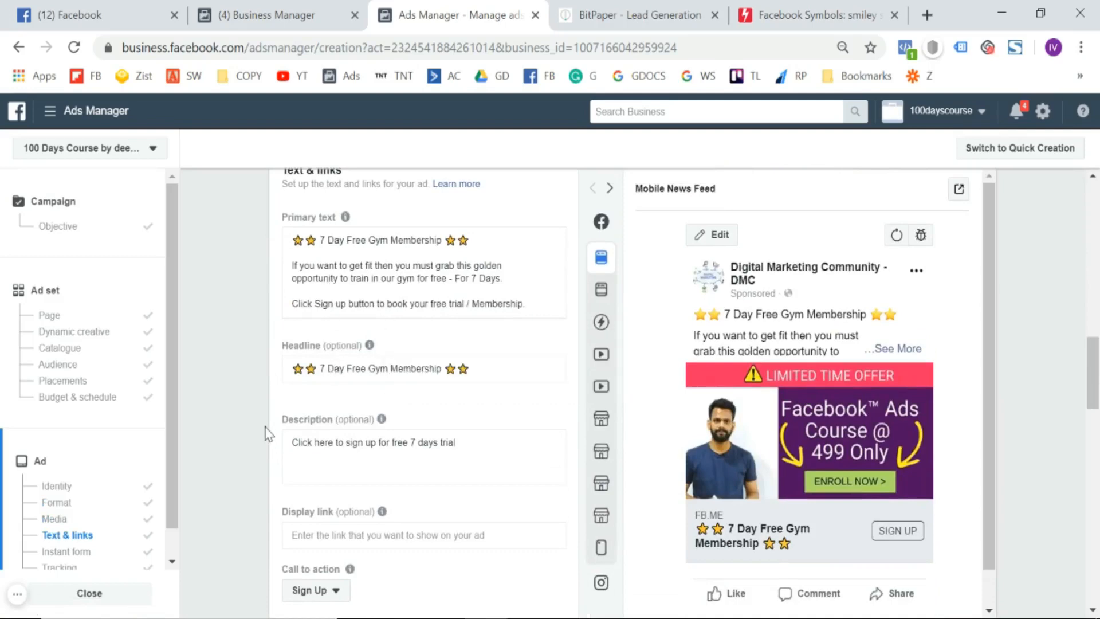
scroll(267, 433, "down", 2)
scroll(319, 424, "down", 2)
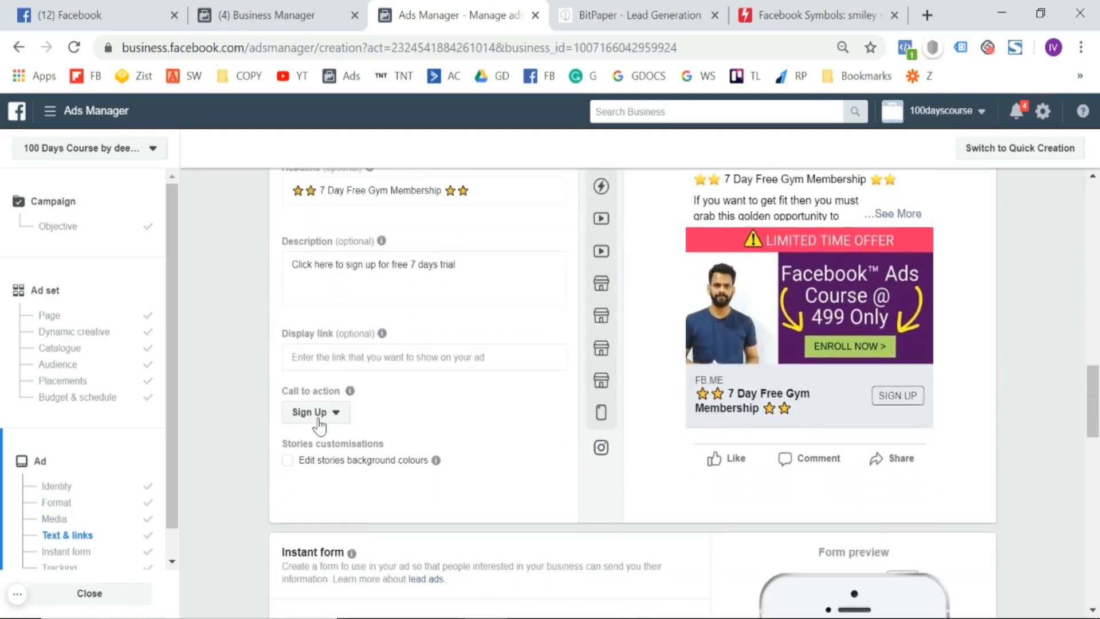
scroll(319, 424, "down", 10)
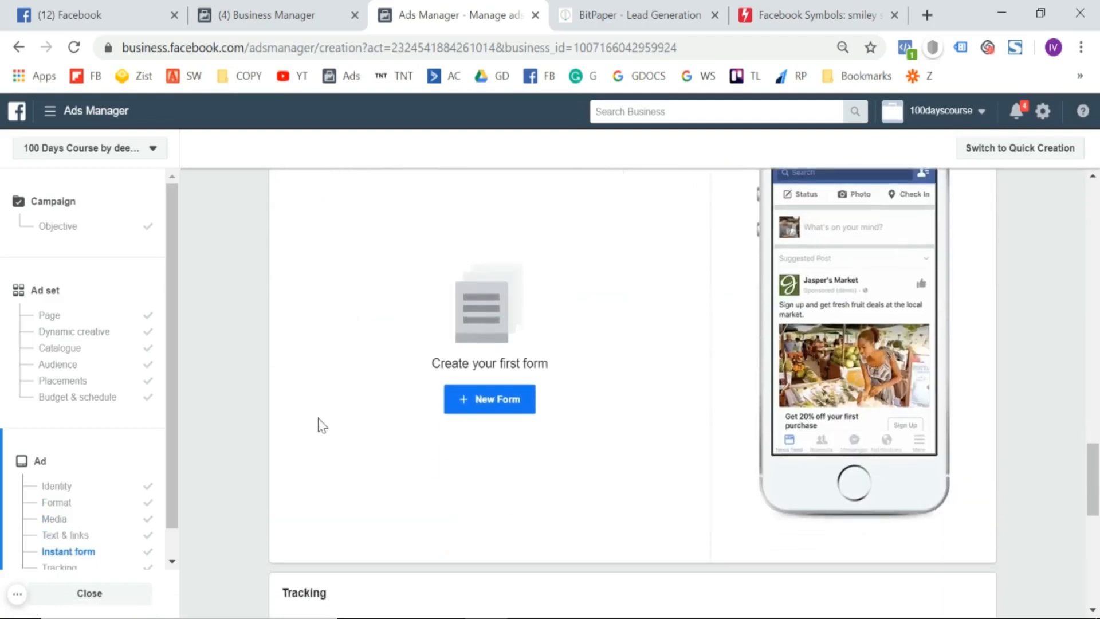
scroll(319, 424, "up", 2)
Pause the sample video in the instant form preview, rewind it to the start and watch it.
mouse_move(783, 492)
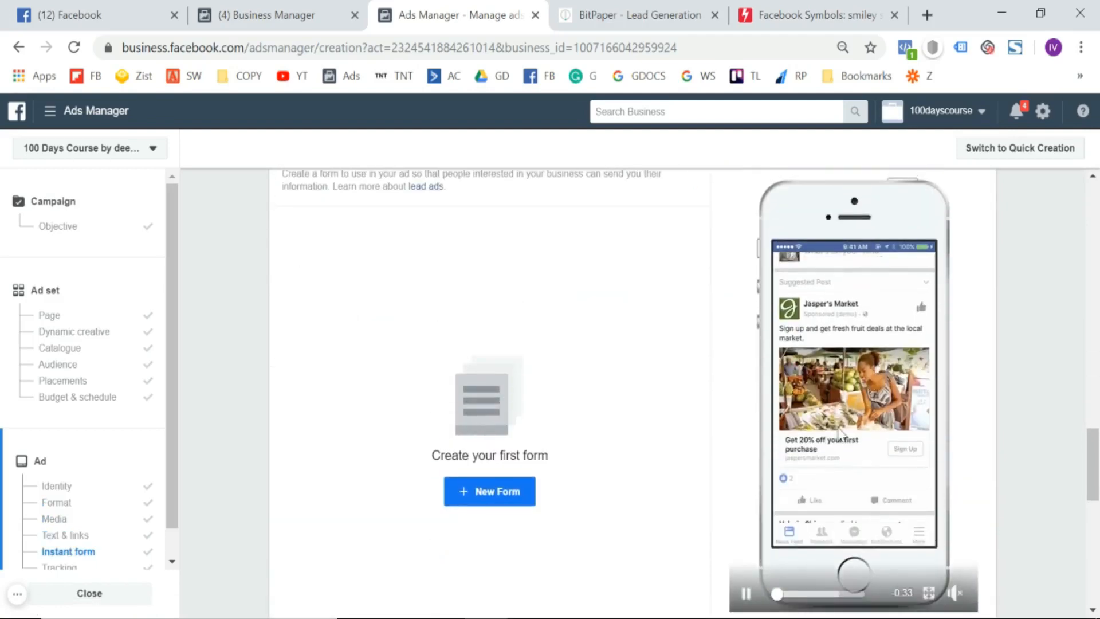
left_click(746, 593)
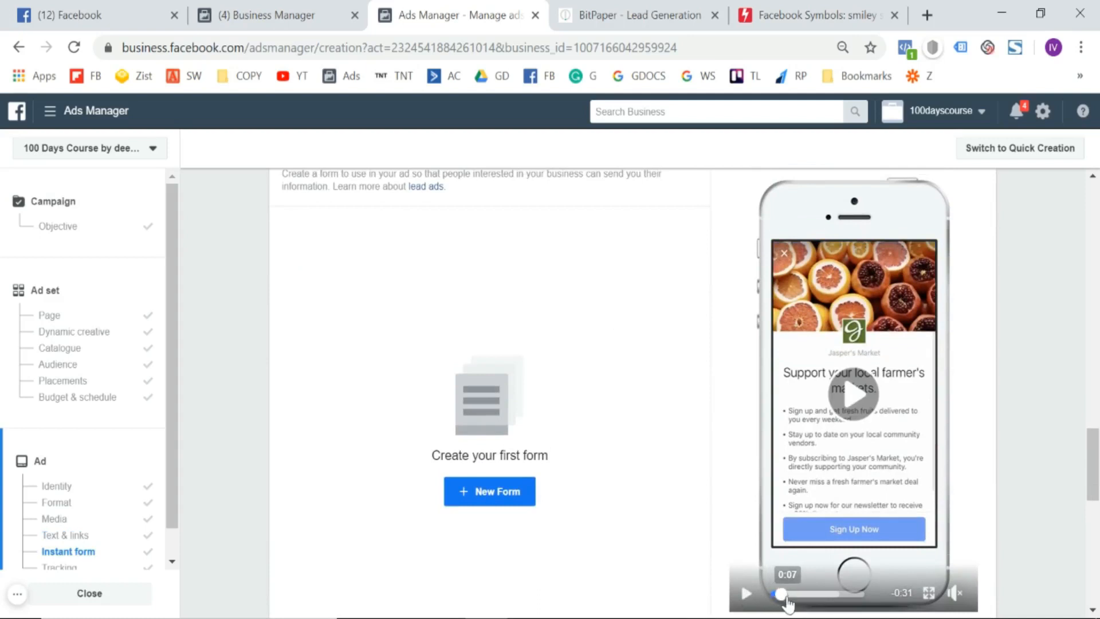
left_click_drag(774, 595, 747, 597)
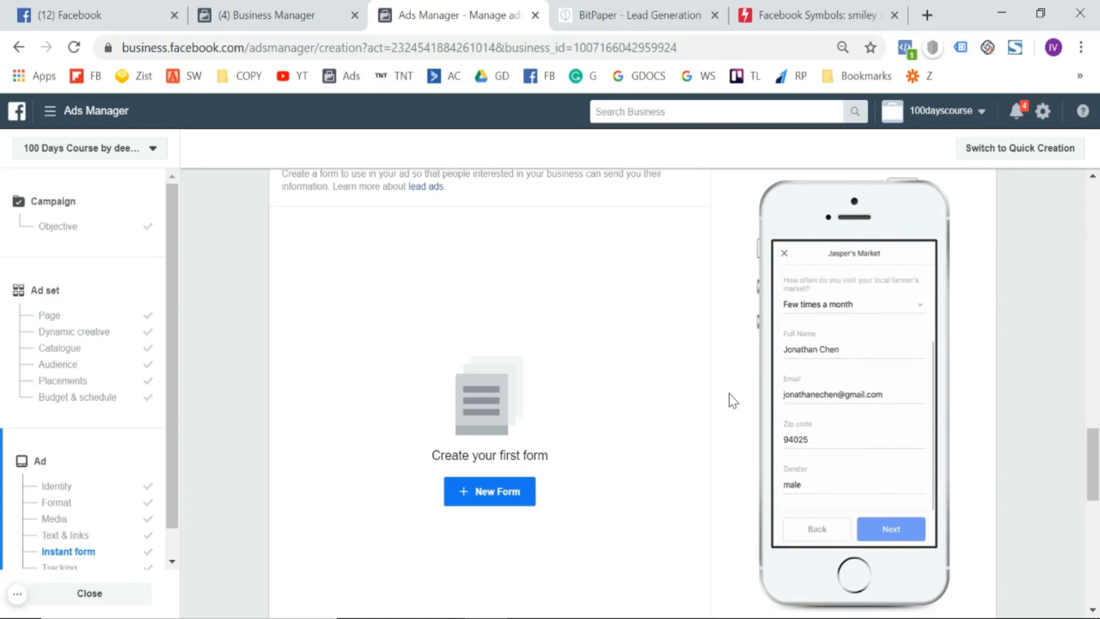
Create a new instant form and name it "7 Days Free Membership".
left_click(495, 500)
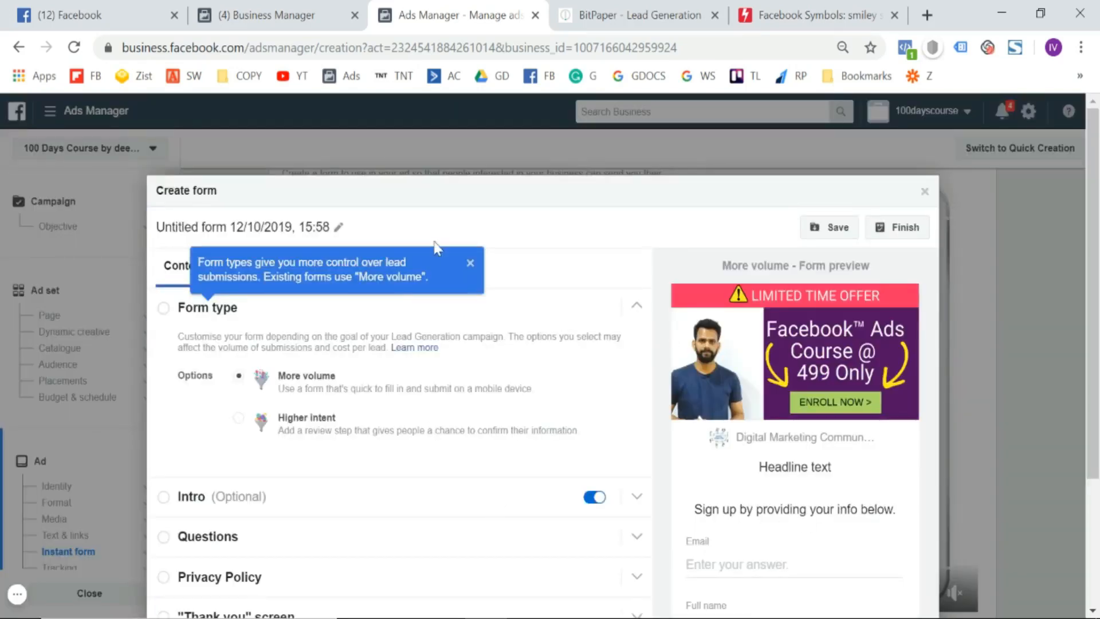
left_click(470, 266)
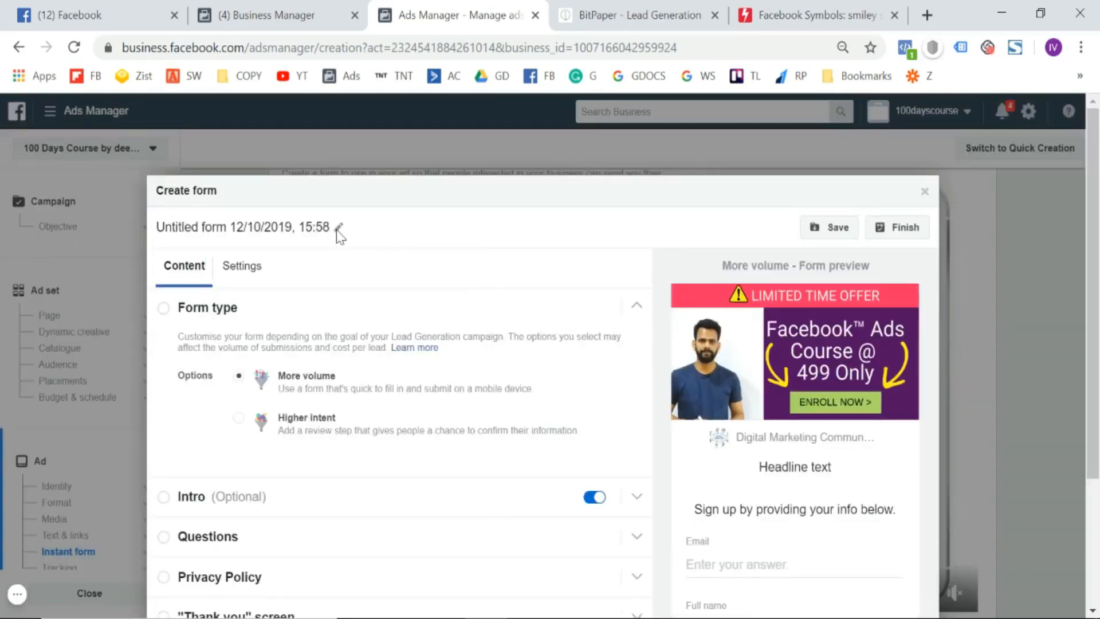
left_click(337, 227)
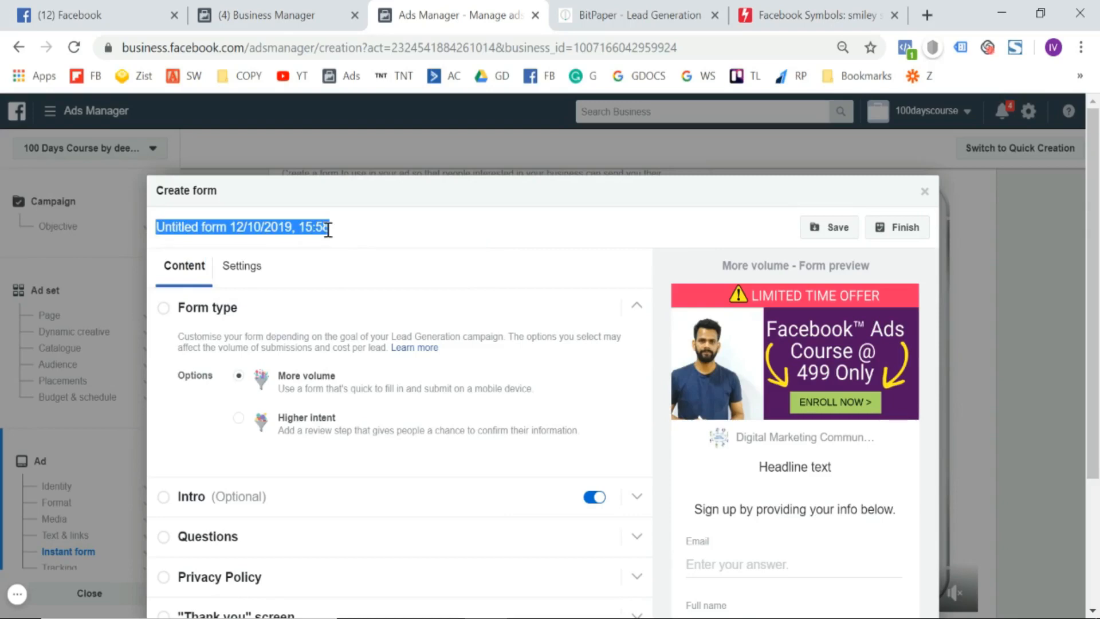
type("F")
key("BackSpace")
type("7 Da")
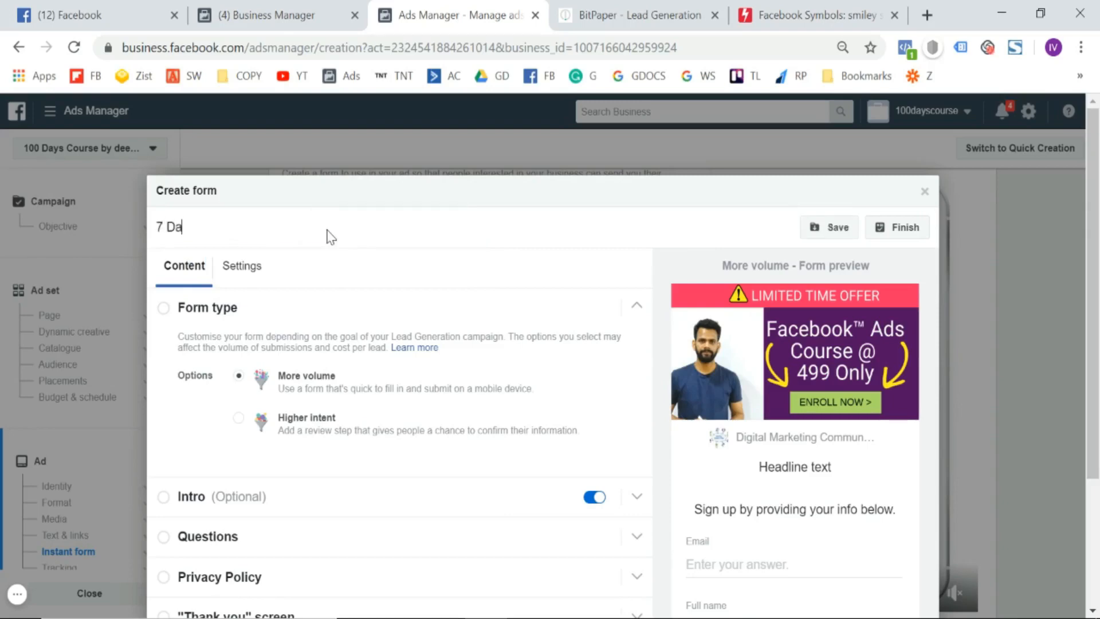
type("ys Free Member")
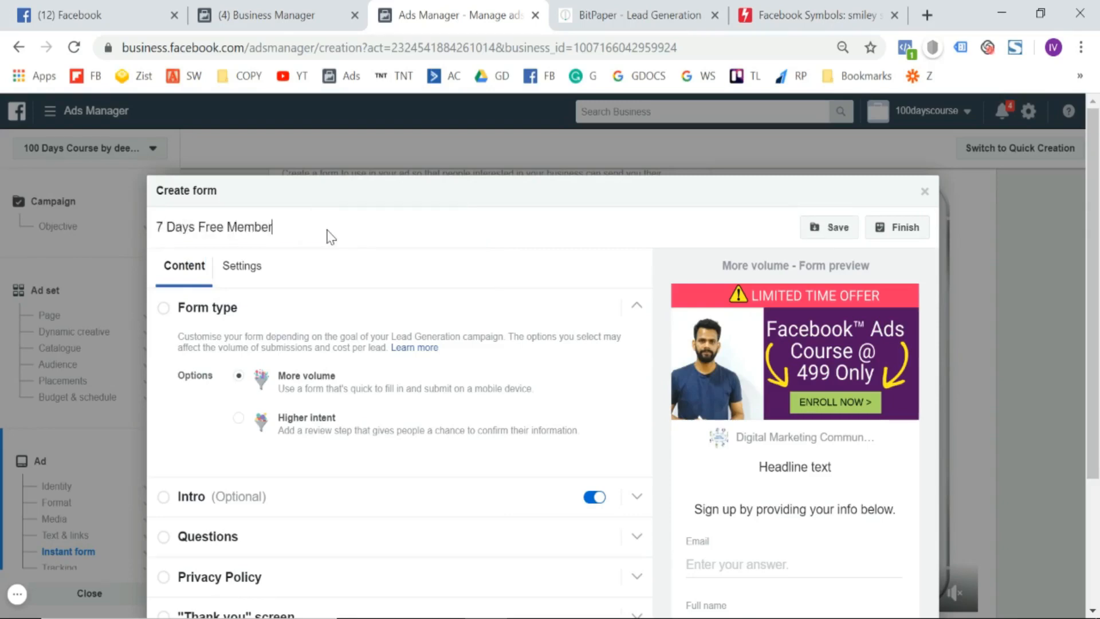
type("ship")
left_click(398, 209)
Compare the Higher intent and More volume form types in the form preview, finishing with More volume selected.
scroll(420, 394, "down", 1)
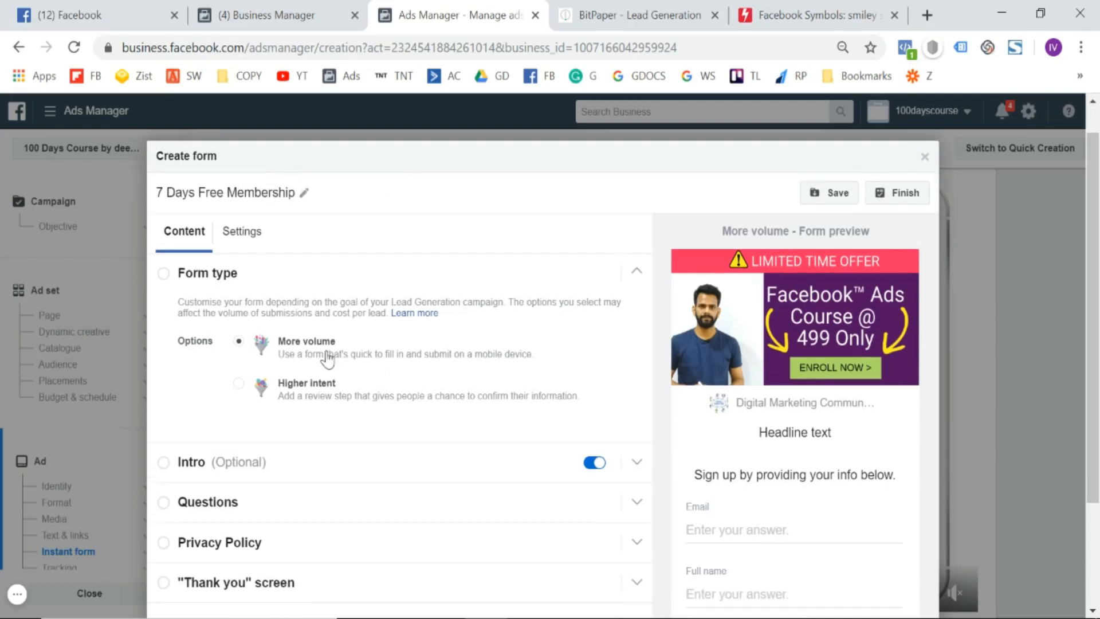
scroll(327, 358, "down", 4)
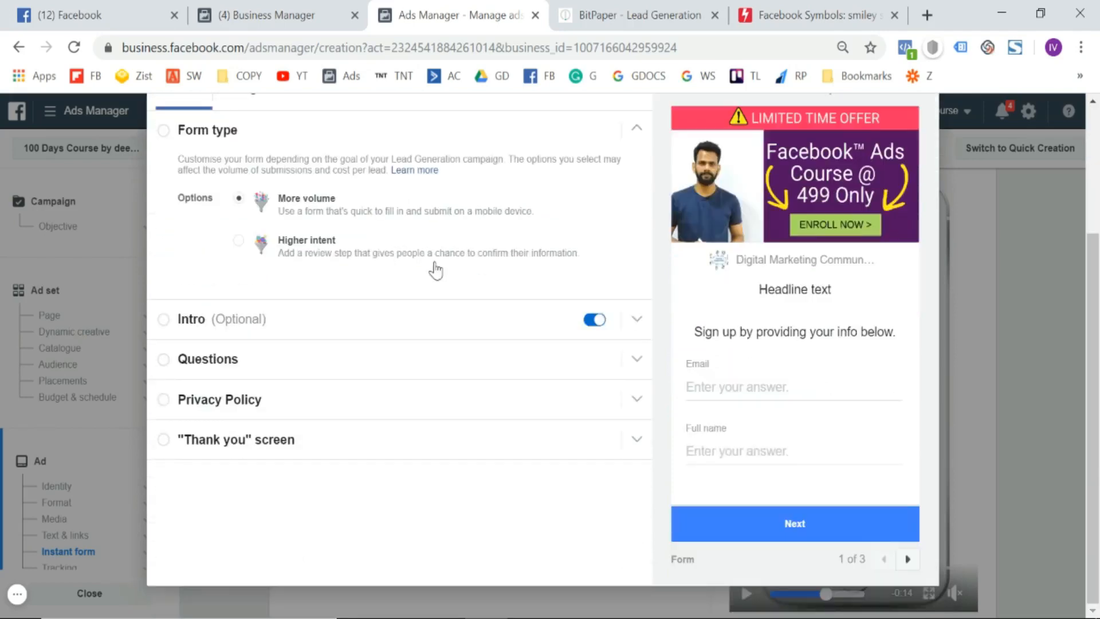
scroll(322, 239, "up", 2)
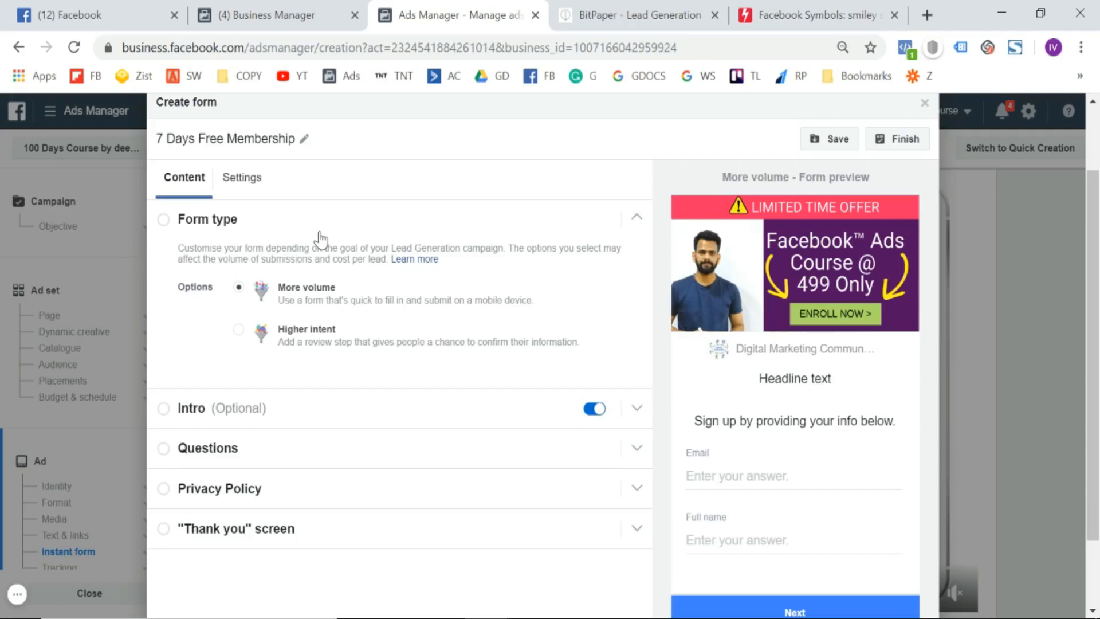
left_click(238, 330)
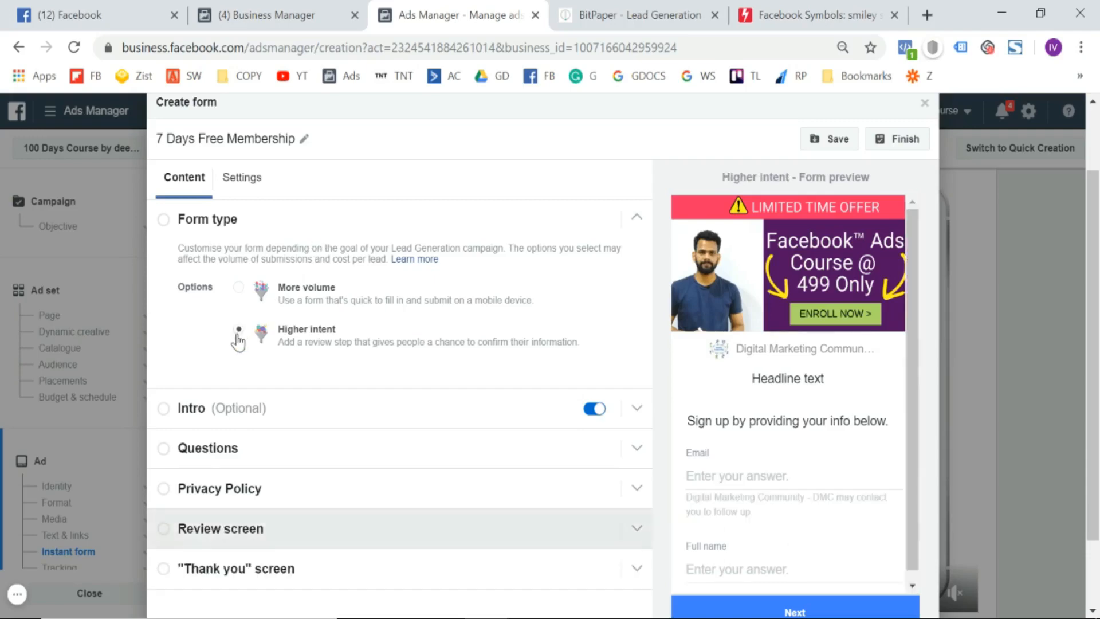
scroll(573, 312, "down", 2)
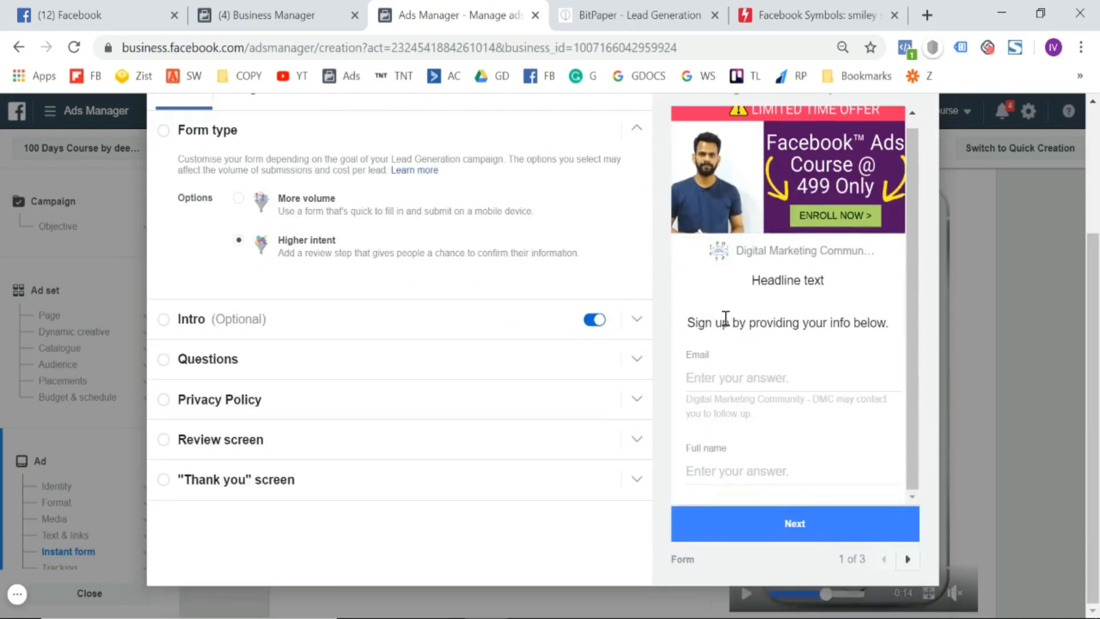
scroll(363, 255, "up", 2)
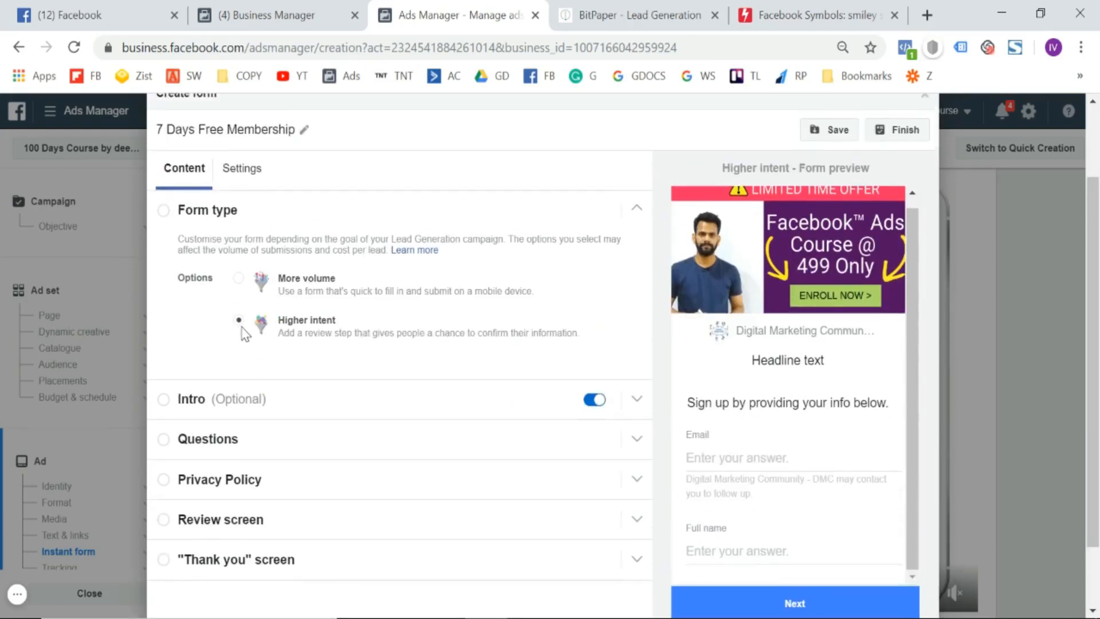
left_click(238, 279)
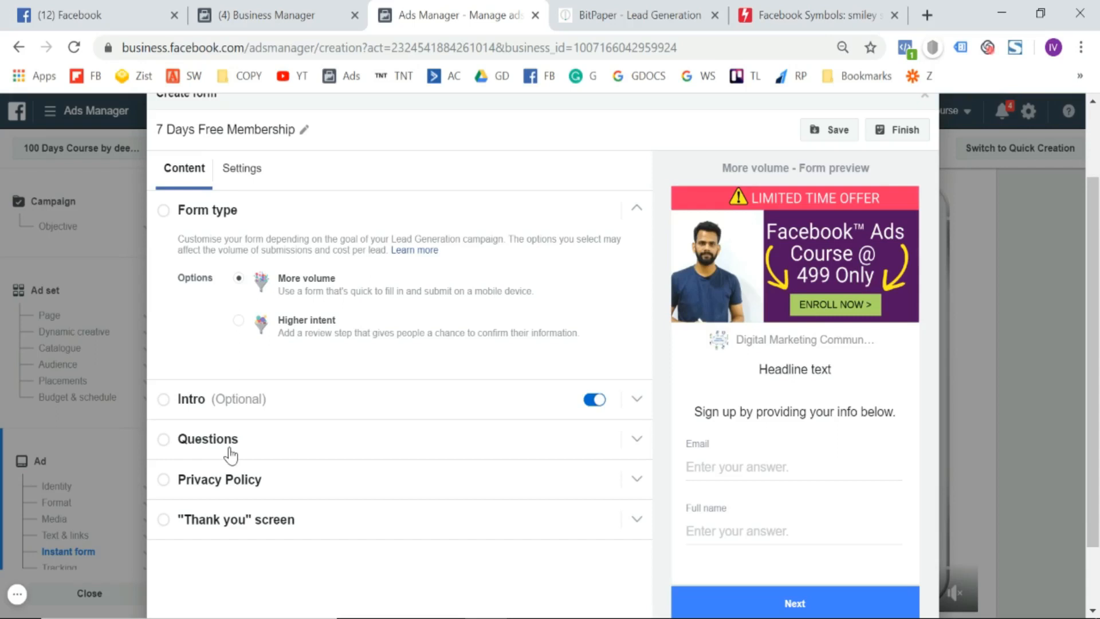
left_click(313, 338)
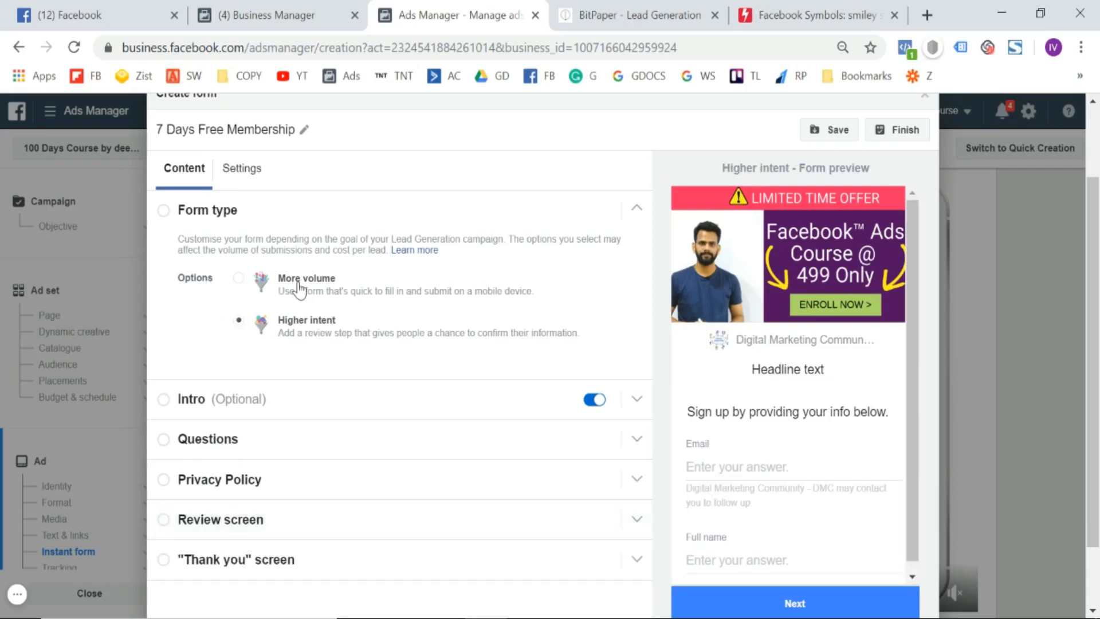
left_click(298, 288)
left_click(294, 337)
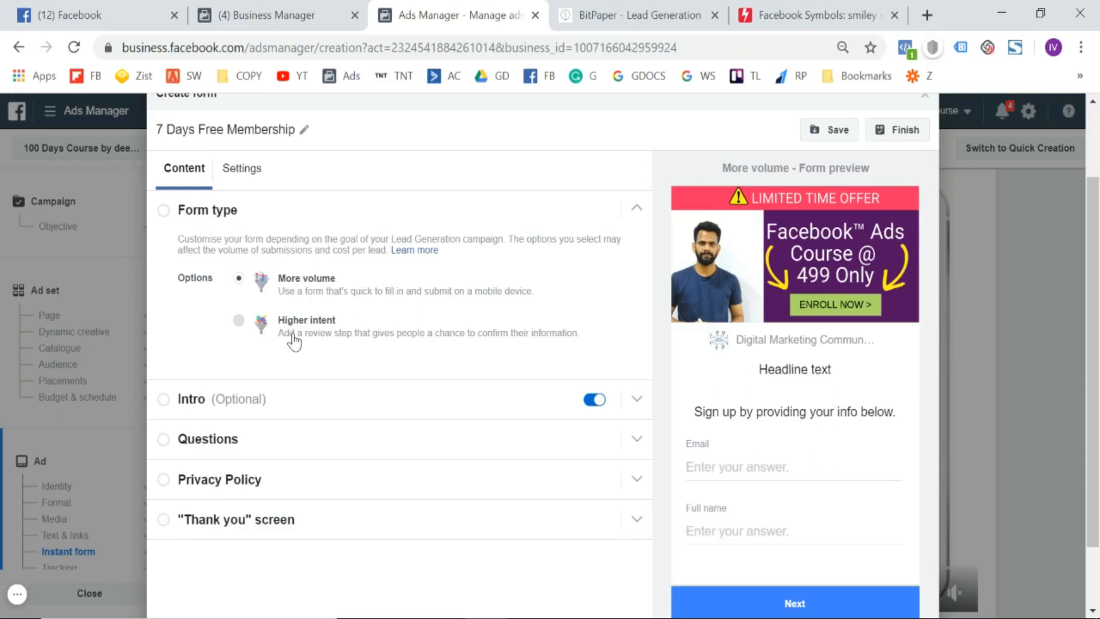
left_click(297, 289)
Set the headline of the form's Intro section to "7 Days Free Gym Trial".
left_click(644, 416)
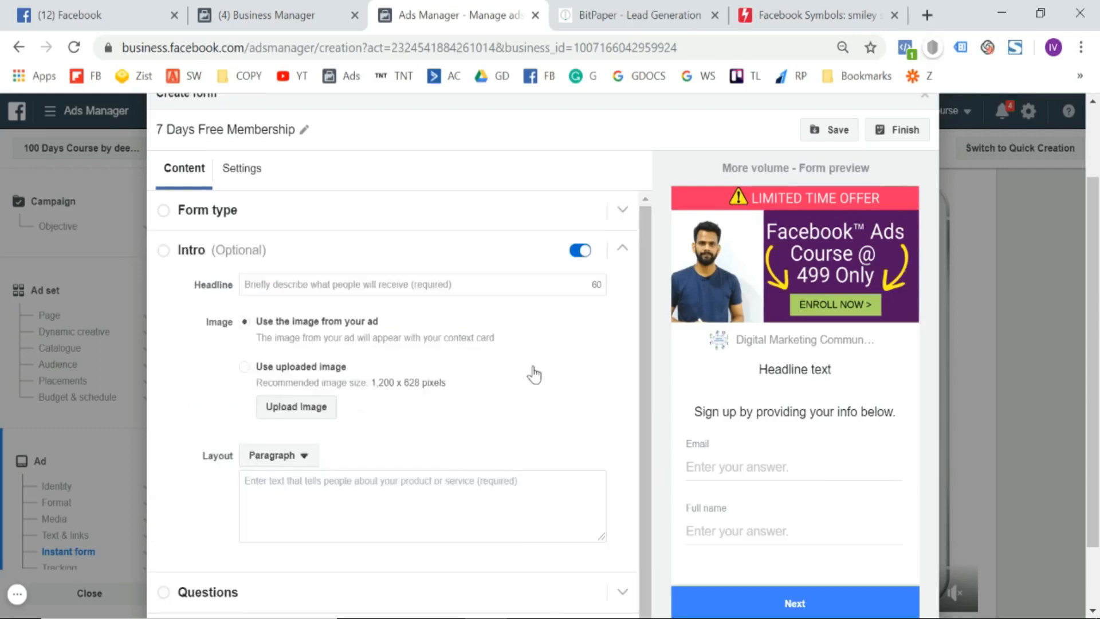
scroll(738, 383, "down", 1)
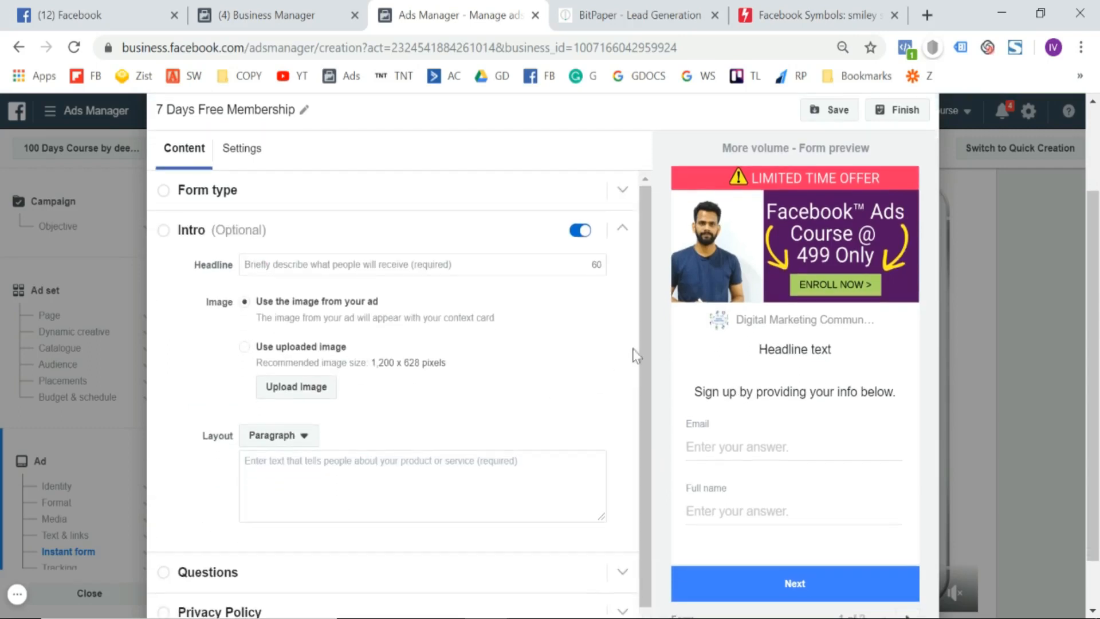
left_click(374, 265)
left_click(228, 296)
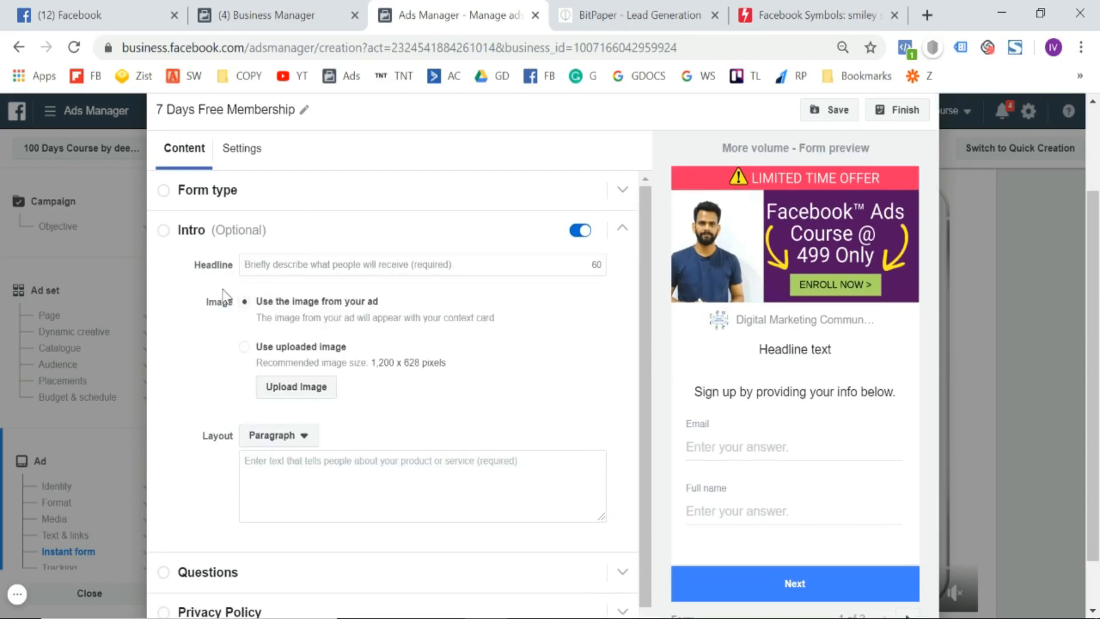
left_click(304, 265)
type("7 Days")
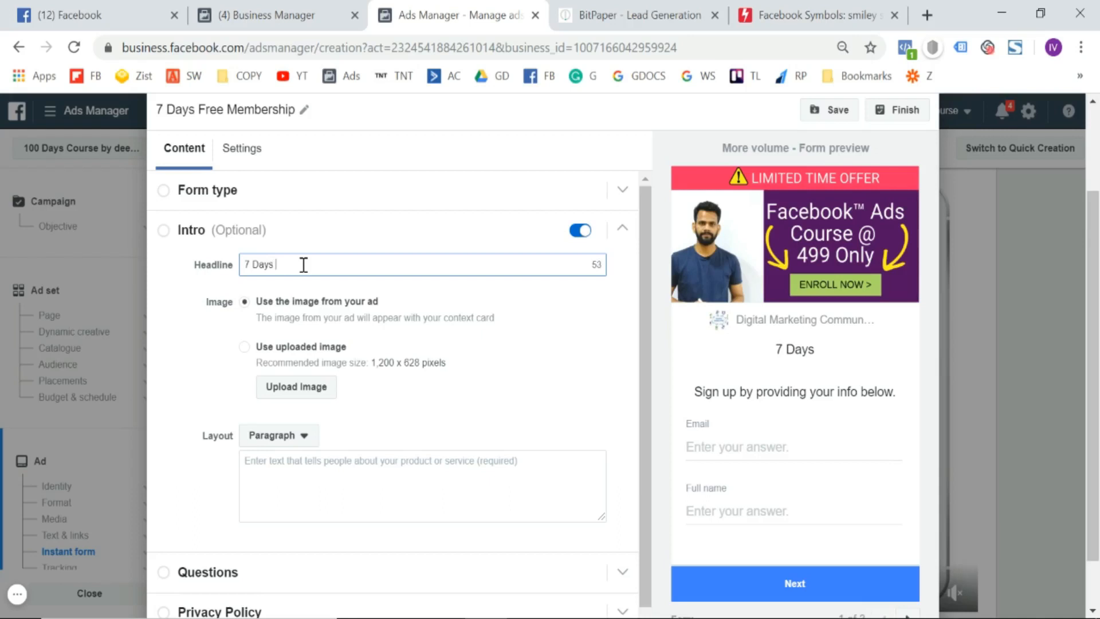
type(" Free Gym")
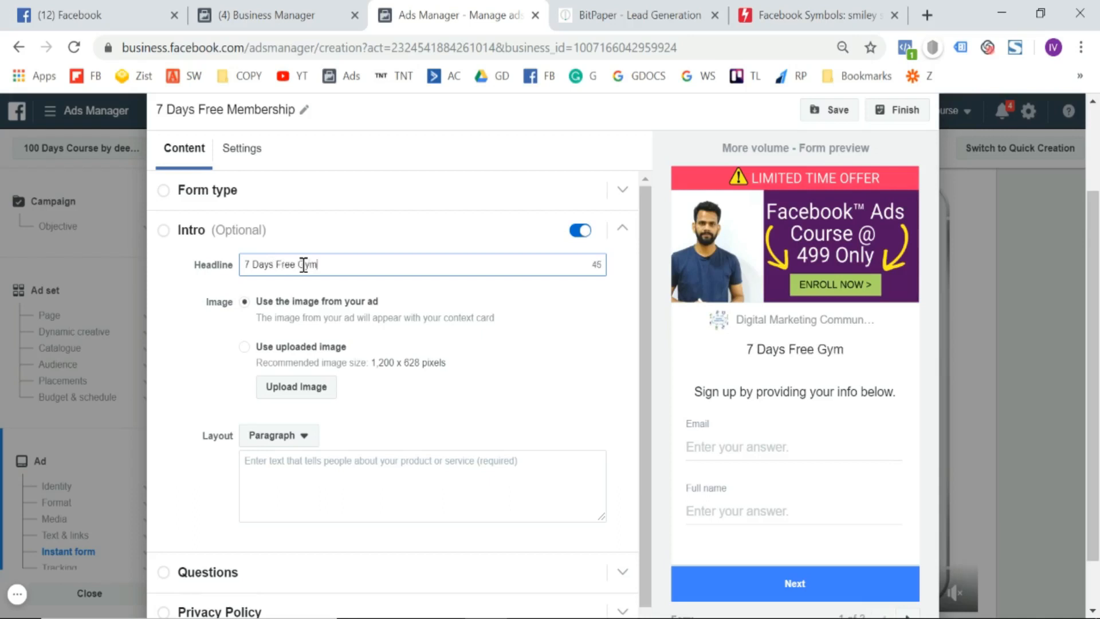
type(" Trial")
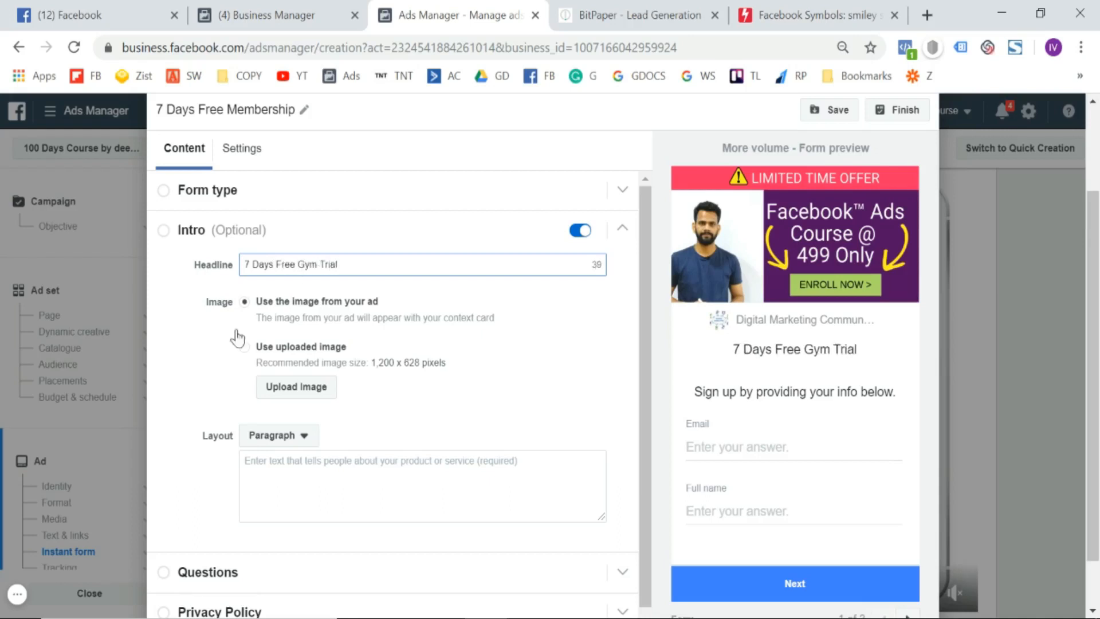
left_click(190, 313)
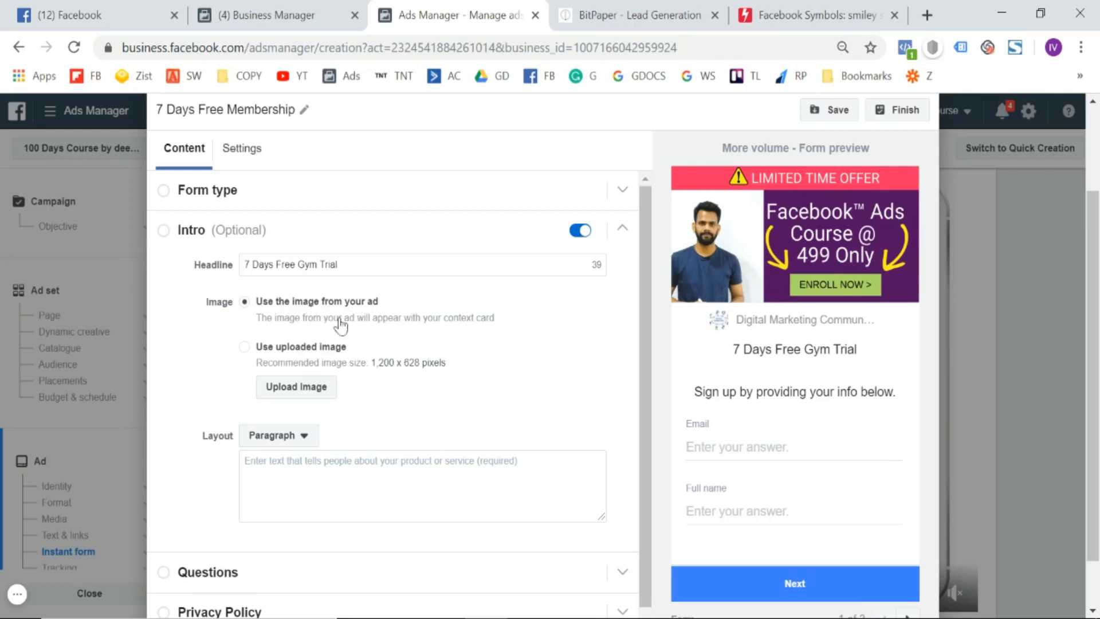
Compare the intro's image source and layout options, finishing with the image from the ad and Paragraph selected.
left_click(245, 347)
left_click(245, 302)
scroll(209, 401, "down", 1)
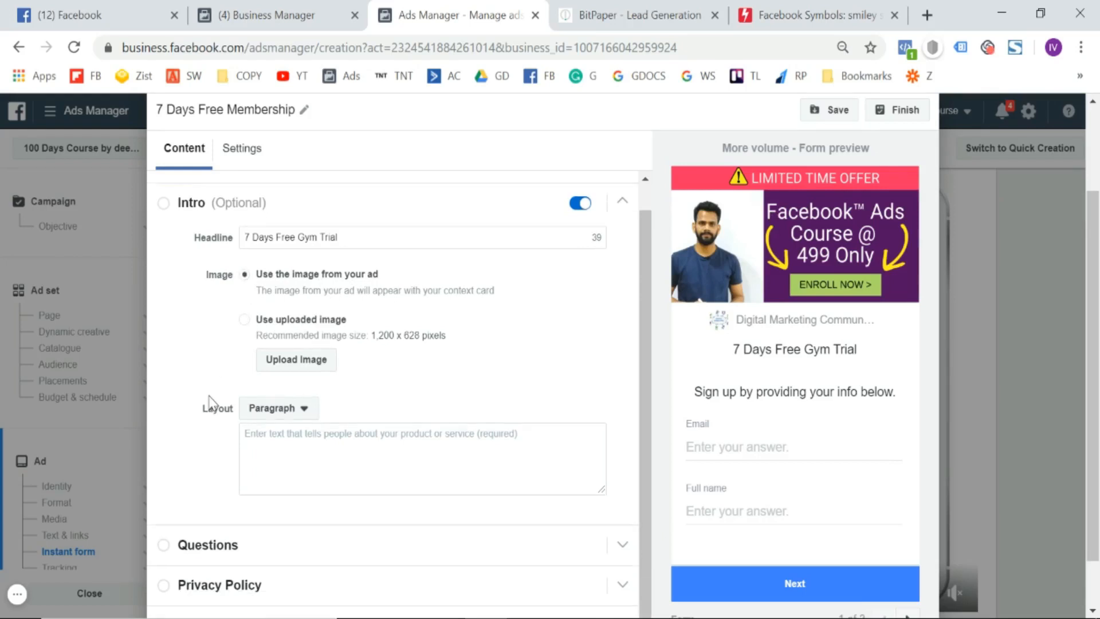
left_click(295, 407)
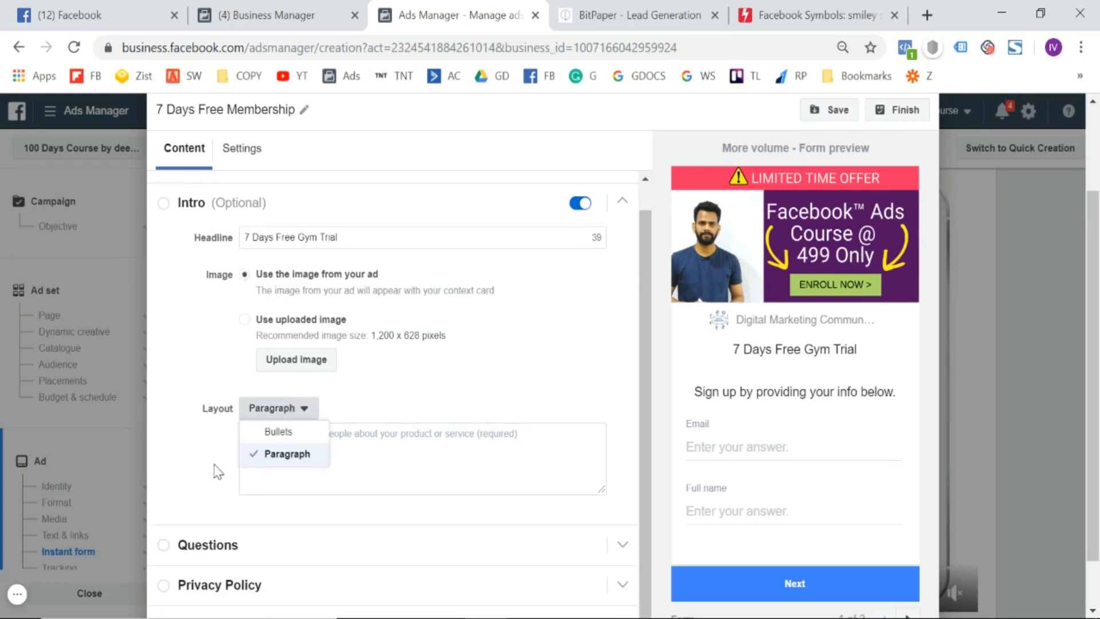
left_click(292, 452)
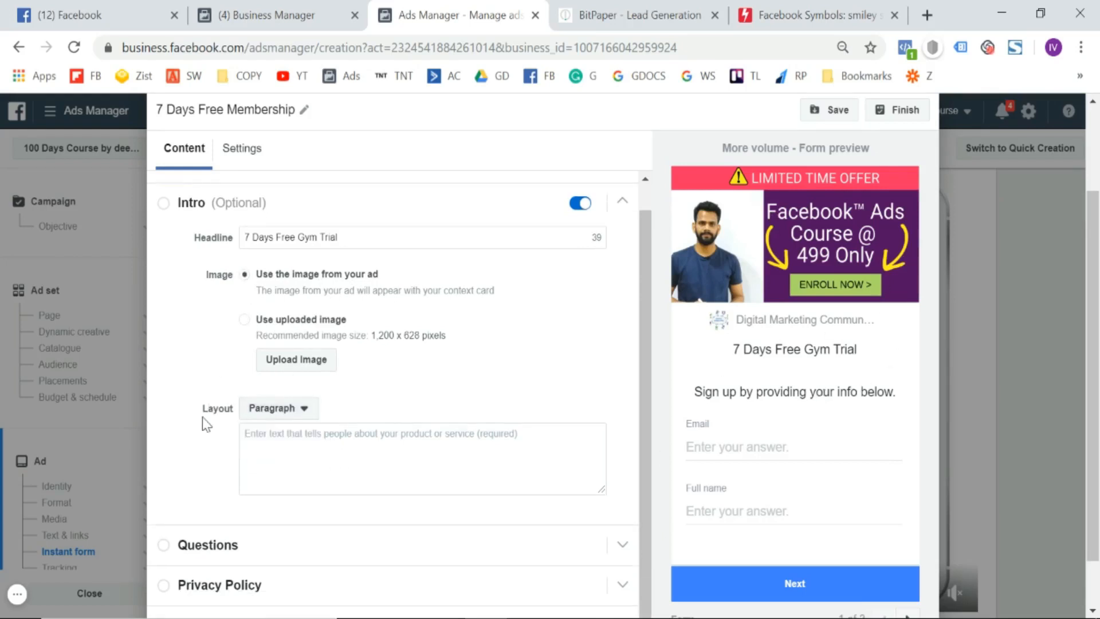
left_click(272, 411)
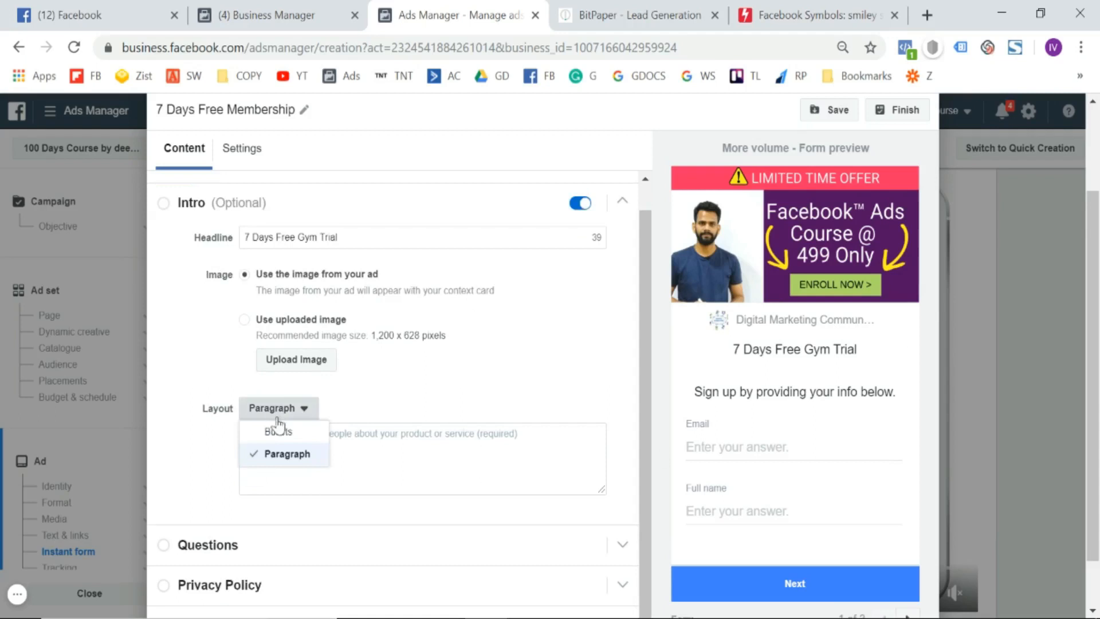
left_click(299, 463)
Enter the intro paragraph "Submit your detail below to Grab 7 Days free Gym membership Passes. Passes limited to 11 People only.".
left_click(344, 458)
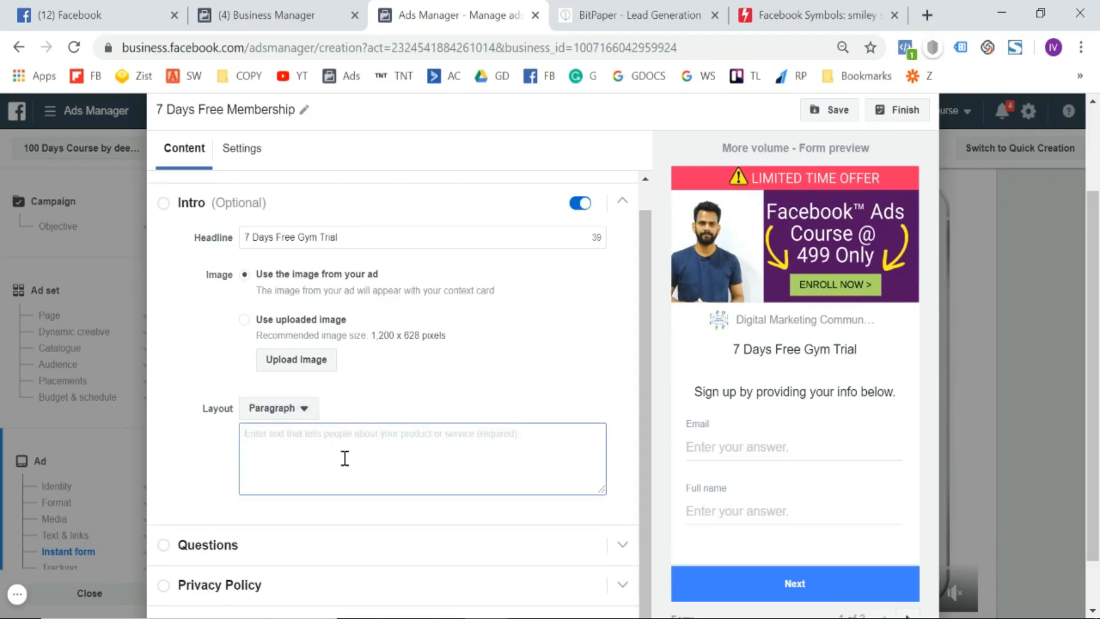
type("Submi")
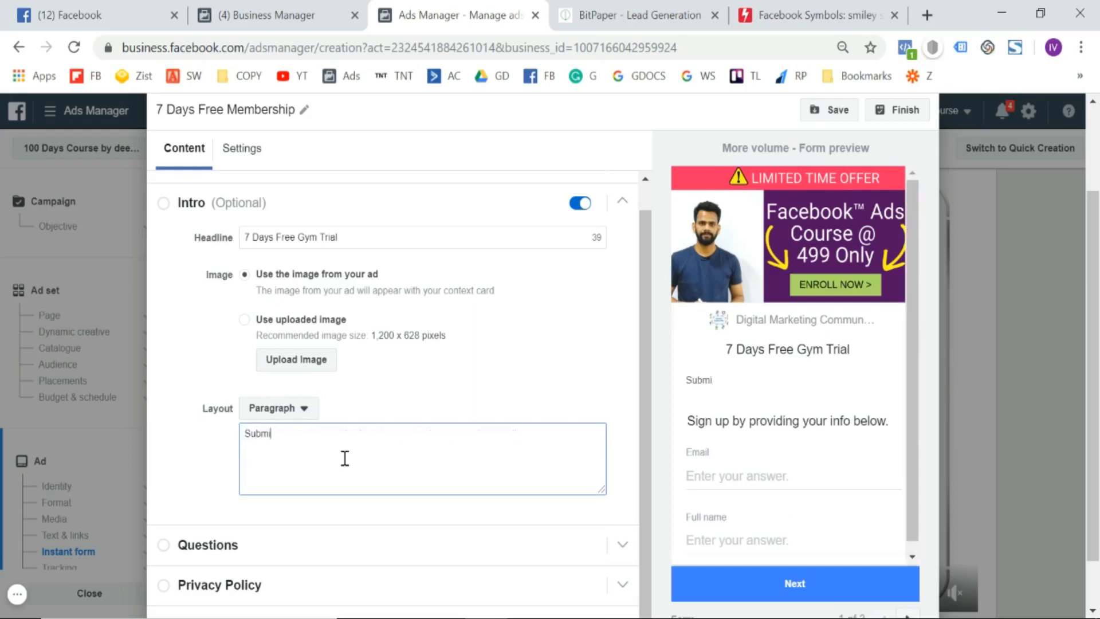
type("t your deta")
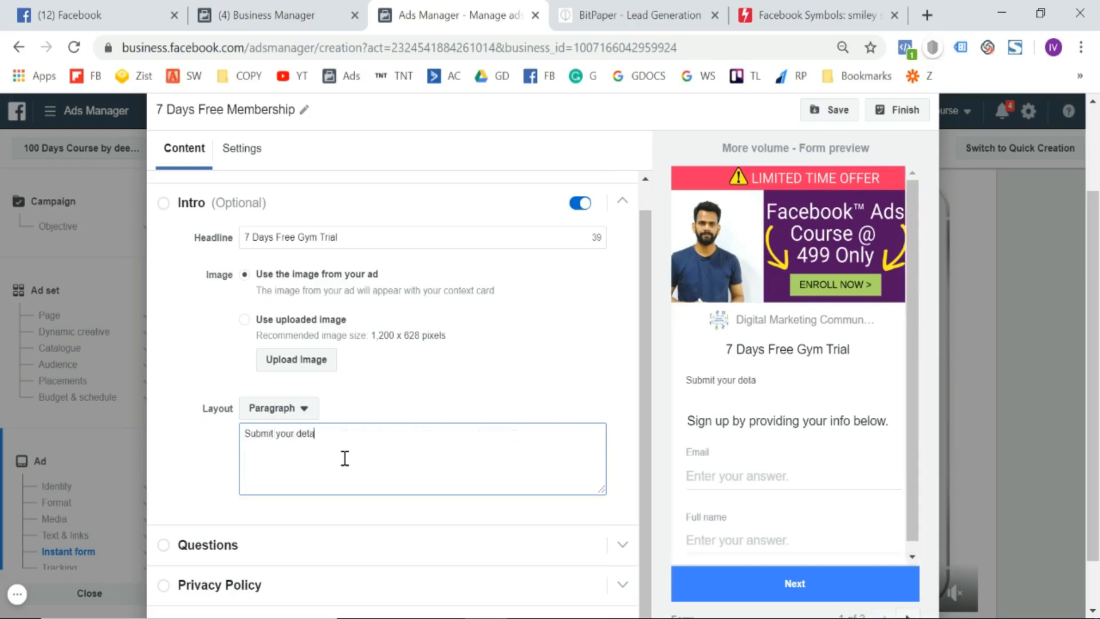
type("il below to Gr")
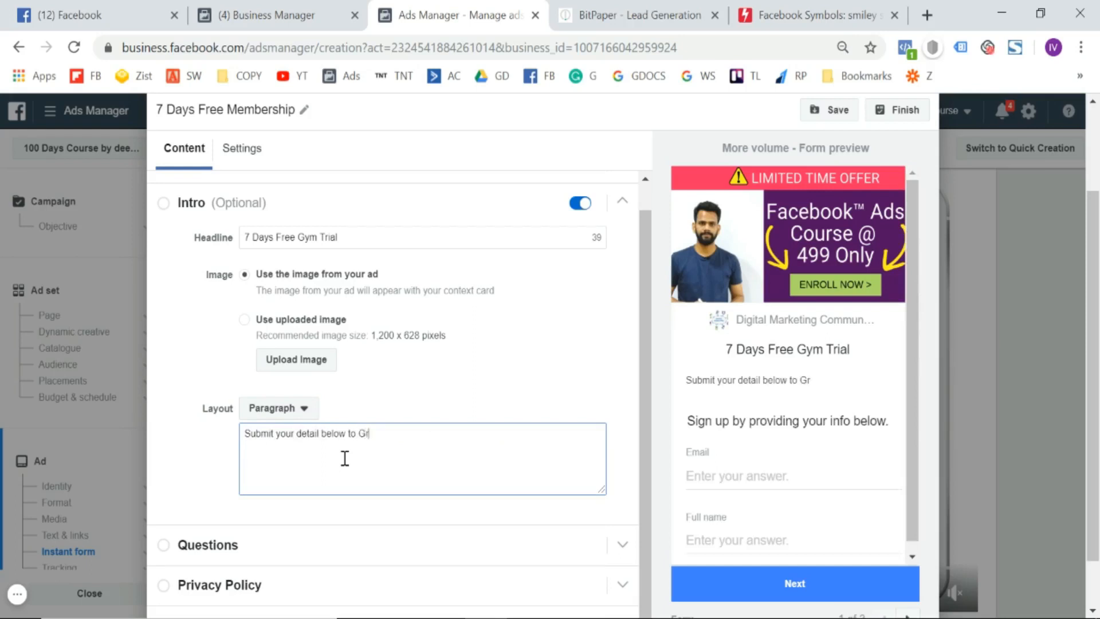
type("ab 7 Days free Gy")
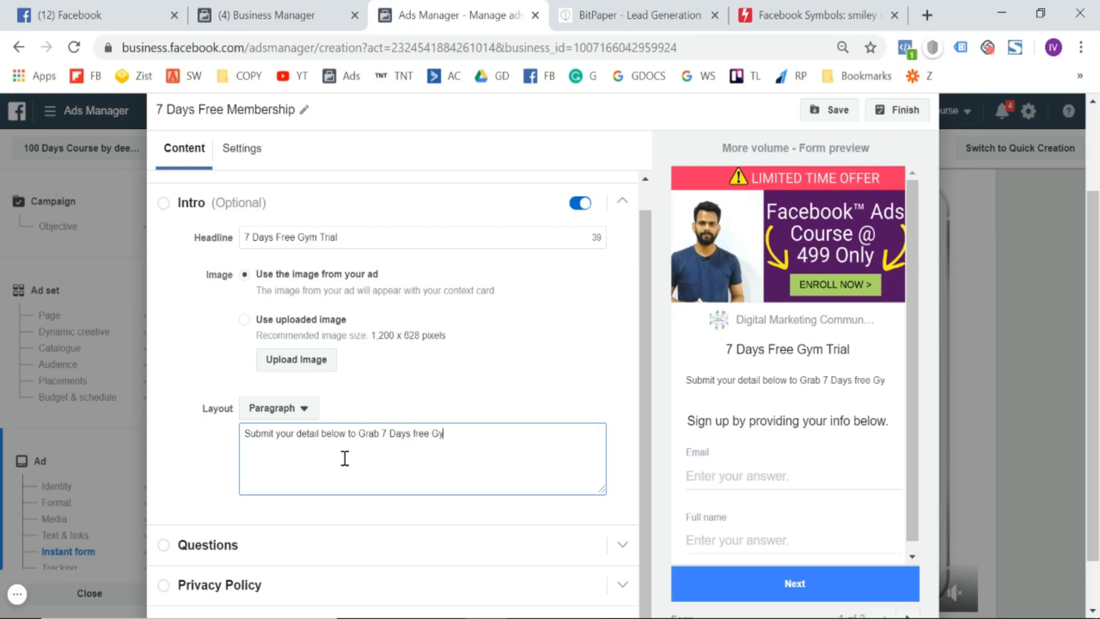
type("m membership")
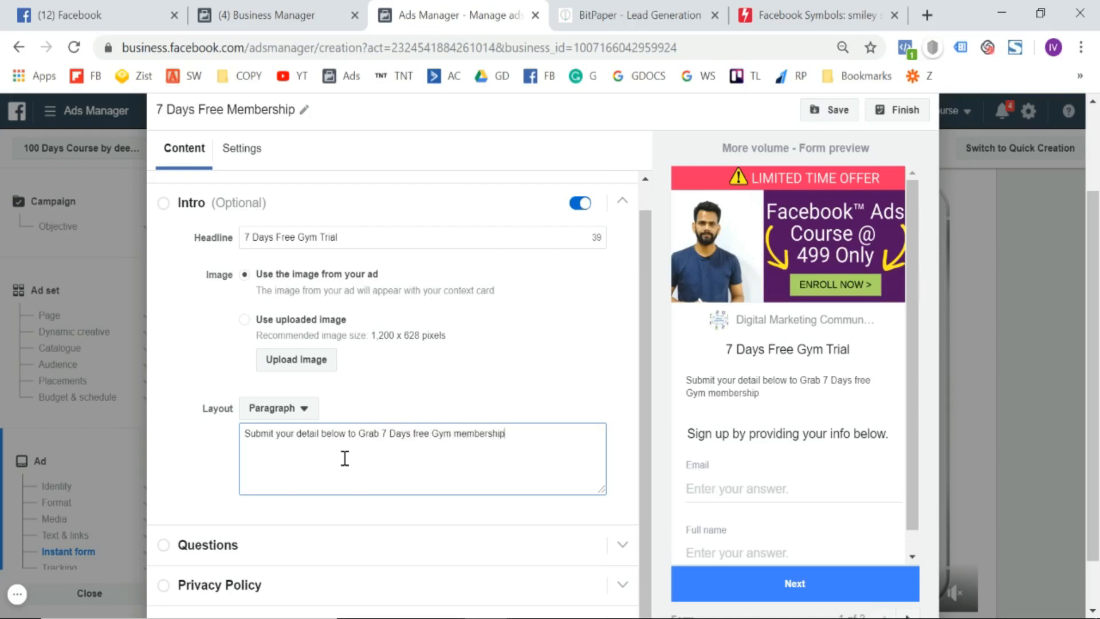
type(" Passes. Passes l")
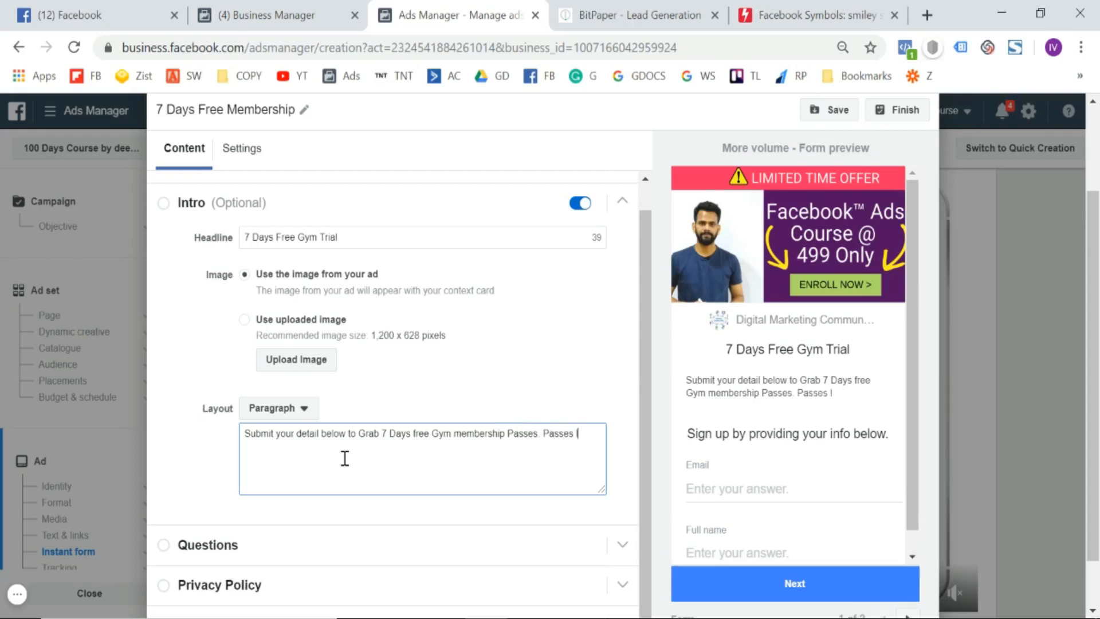
type("imited to 11 People only.")
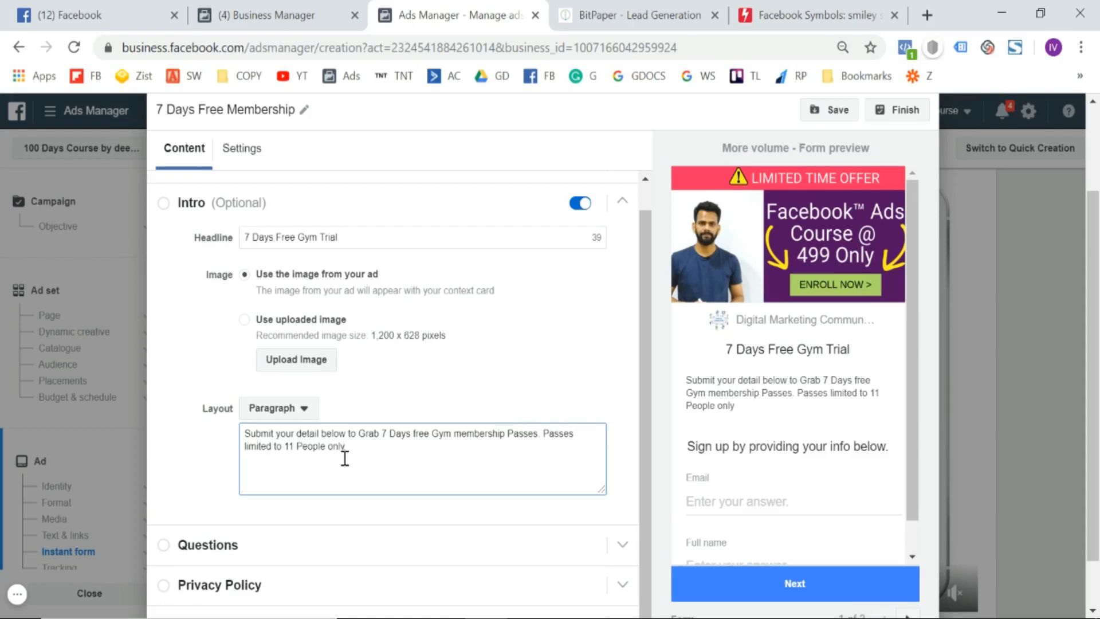
left_click(197, 380)
Open the form's Questions section and review the default questions it asks.
scroll(197, 381, "down", 1)
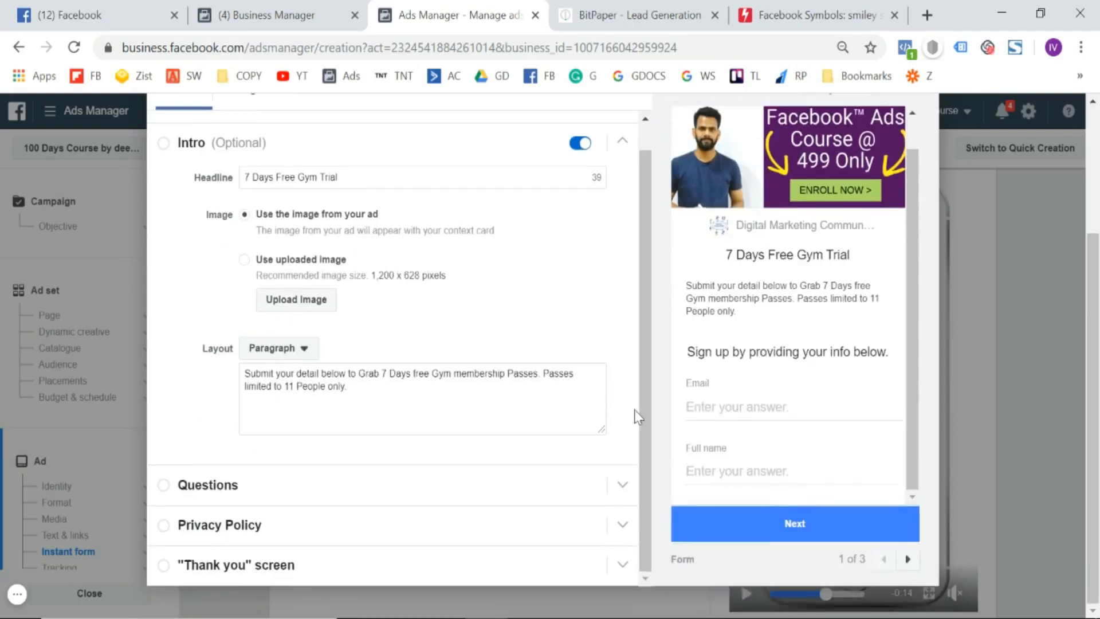
left_click(166, 491)
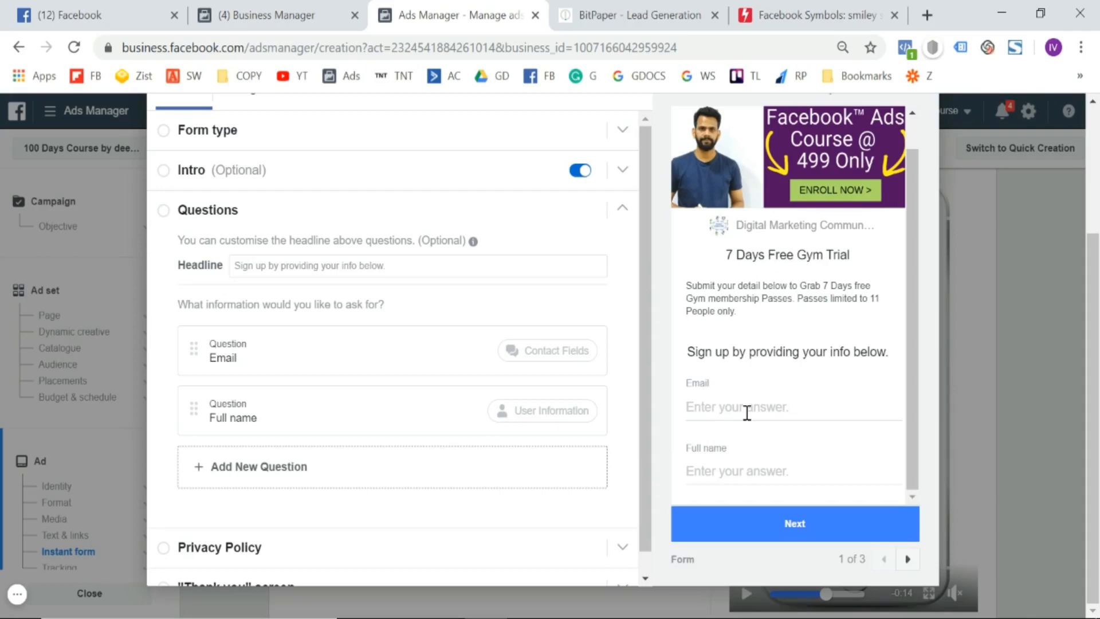
scroll(306, 457, "down", 1)
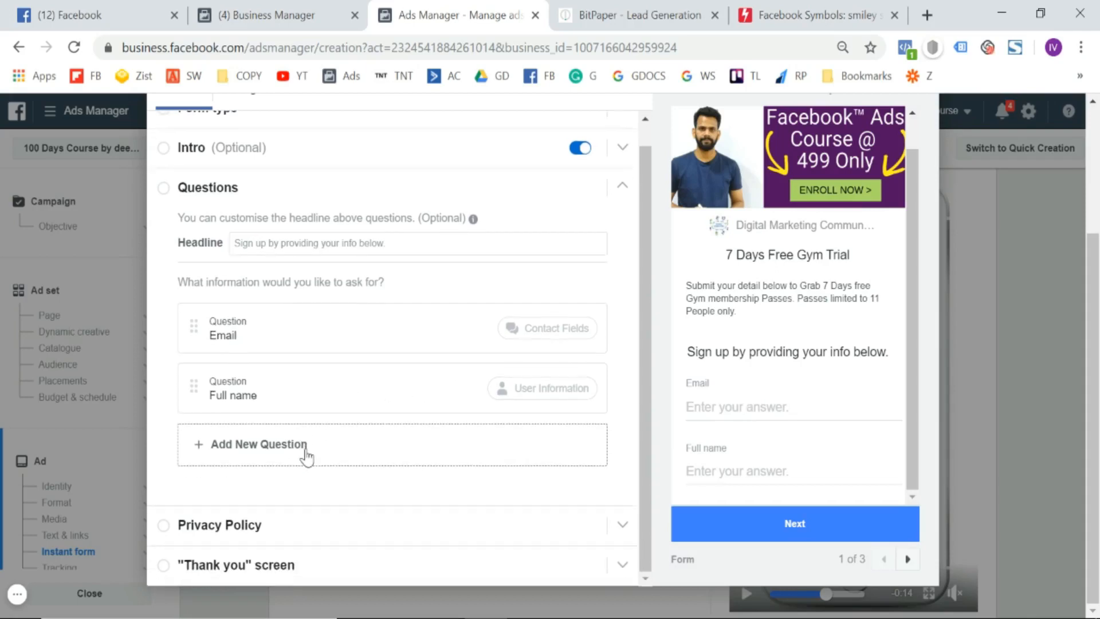
Look through the prefill and custom question types, and try adding a Short Answer question before deleting it.
left_click(262, 456)
mouse_move(263, 453)
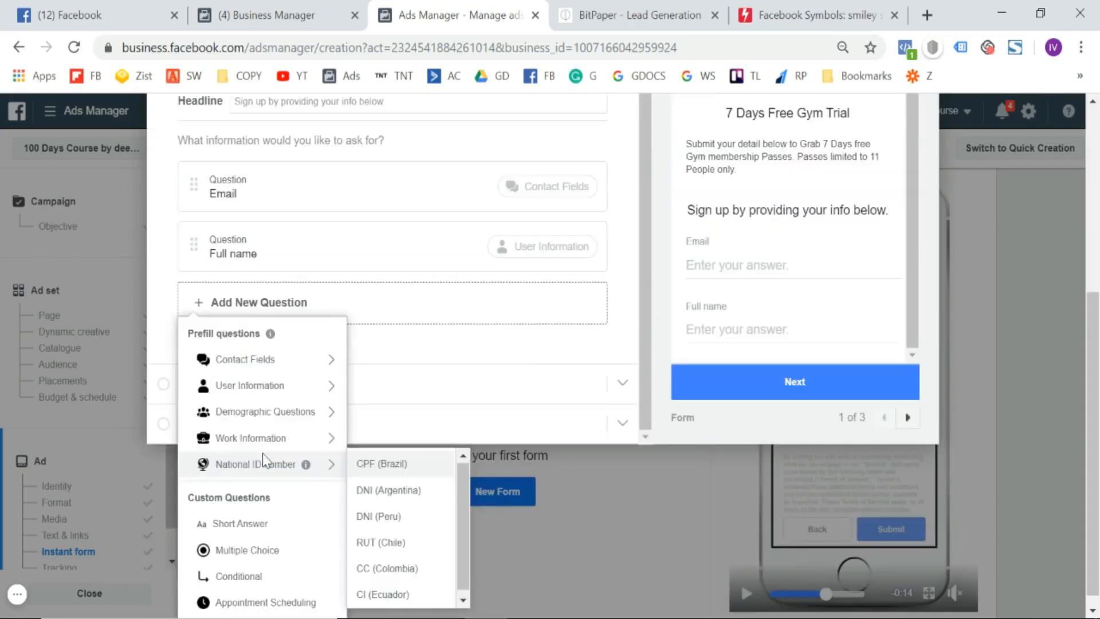
scroll(294, 361, "down", 1)
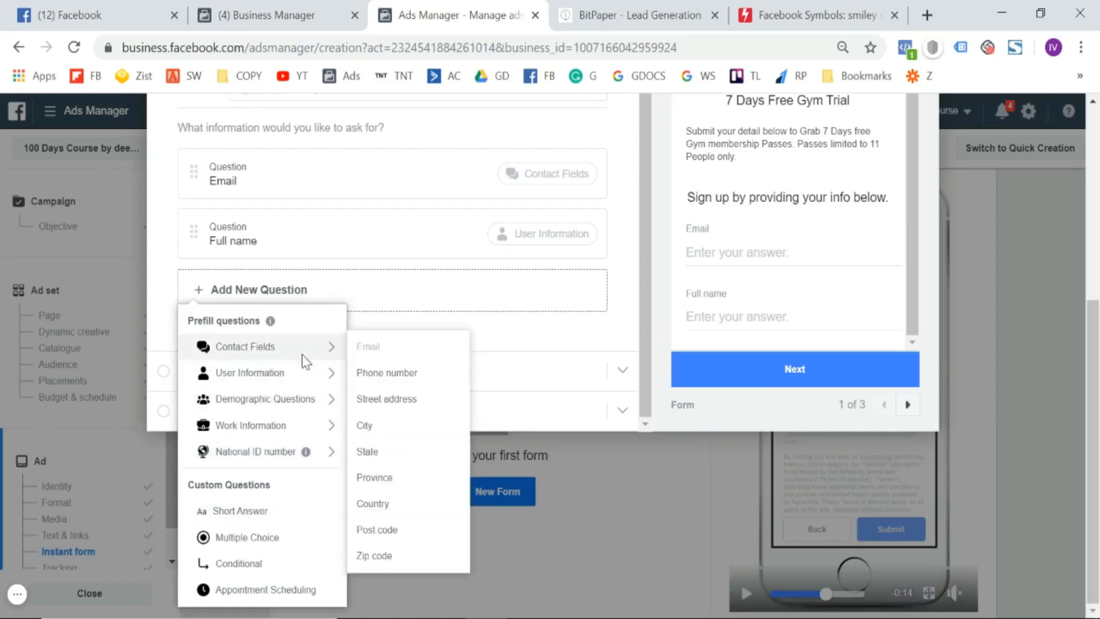
mouse_move(297, 347)
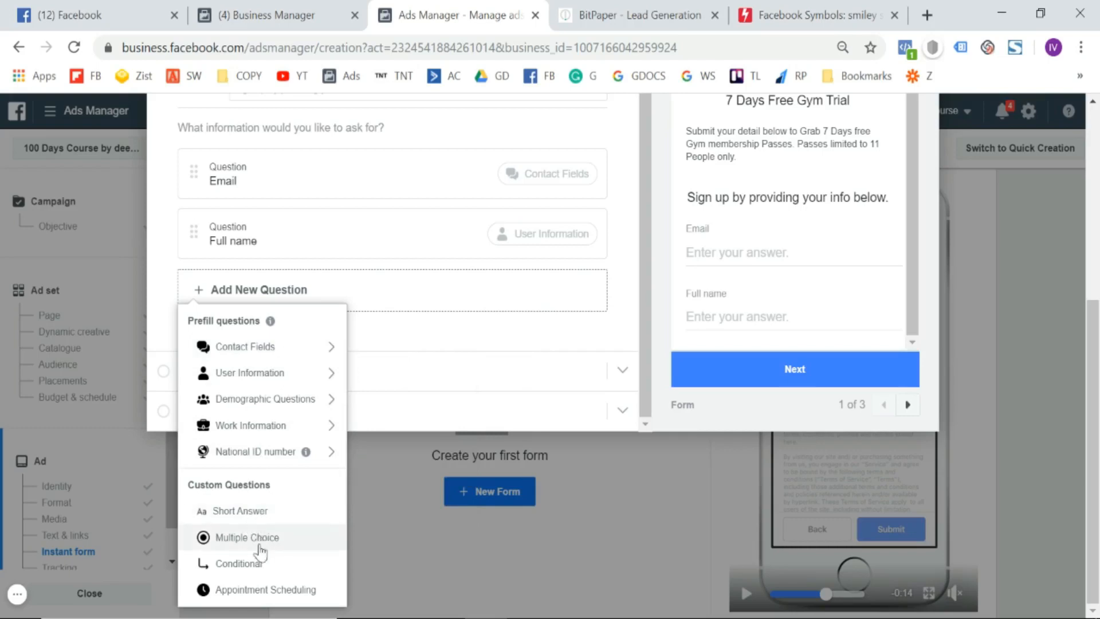
left_click(269, 510)
scroll(272, 485, "down", 1)
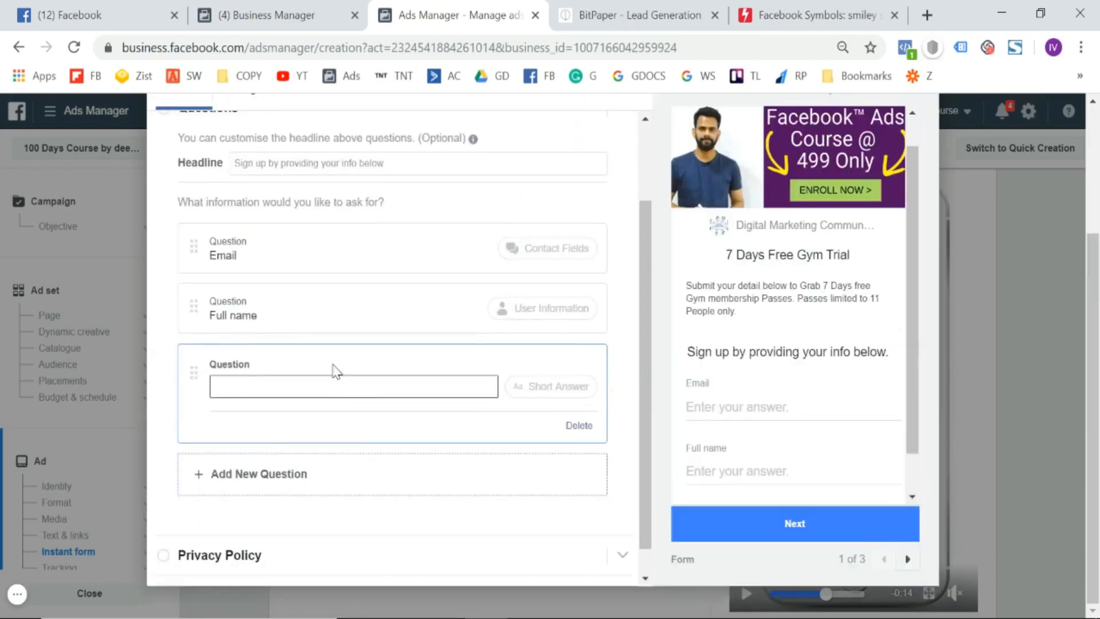
left_click(578, 425)
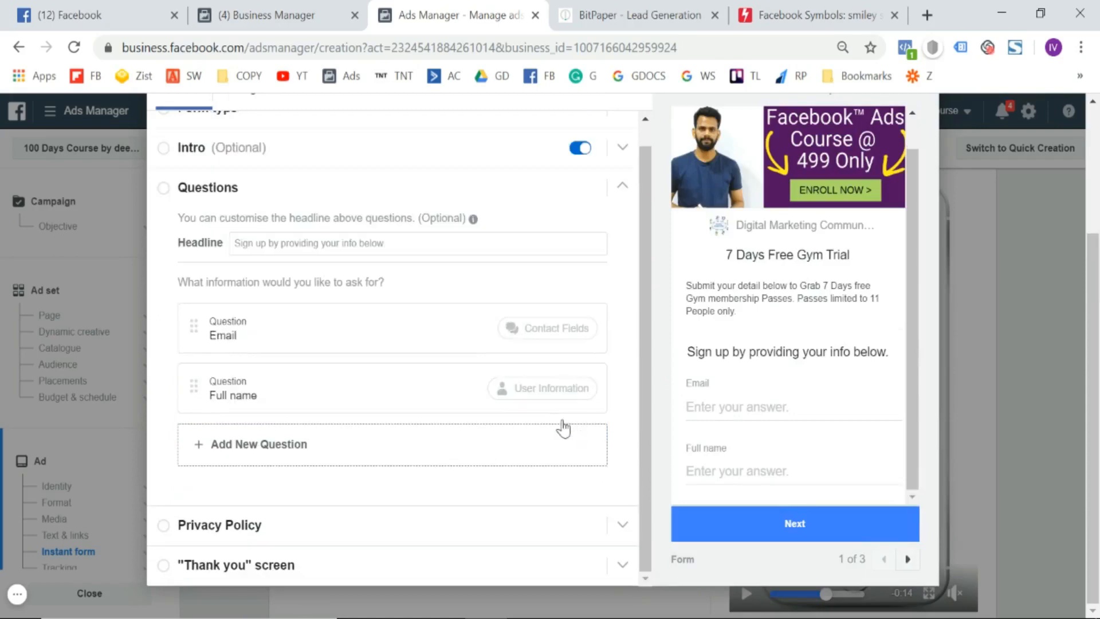
Add a custom Multiple Choice question reading "What's your fitness goal?" to the form.
left_click(321, 452)
mouse_move(320, 458)
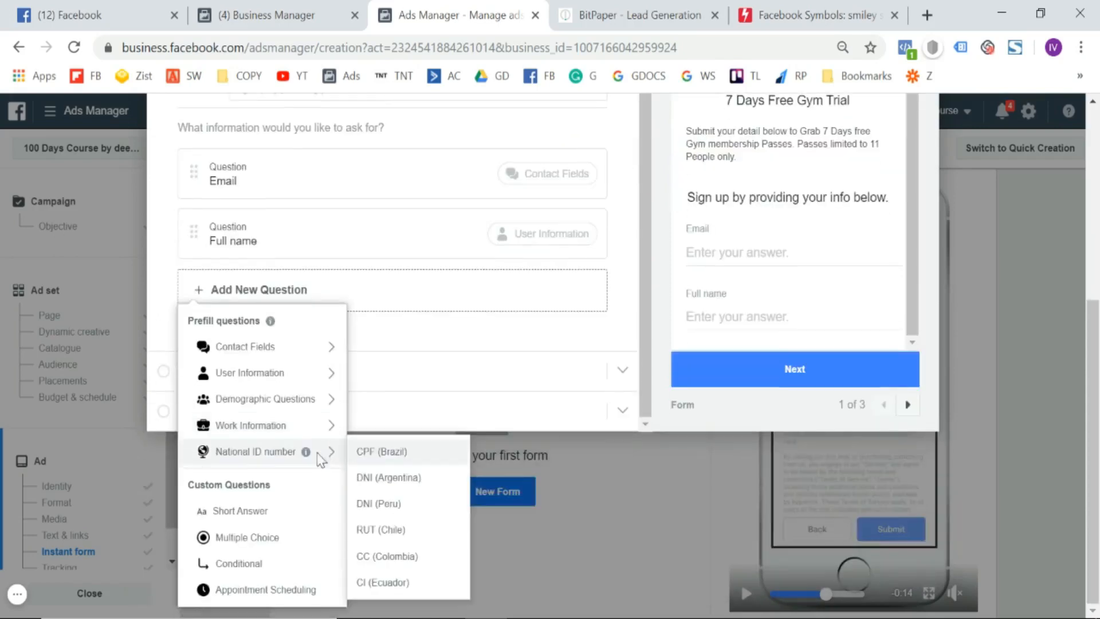
left_click(256, 542)
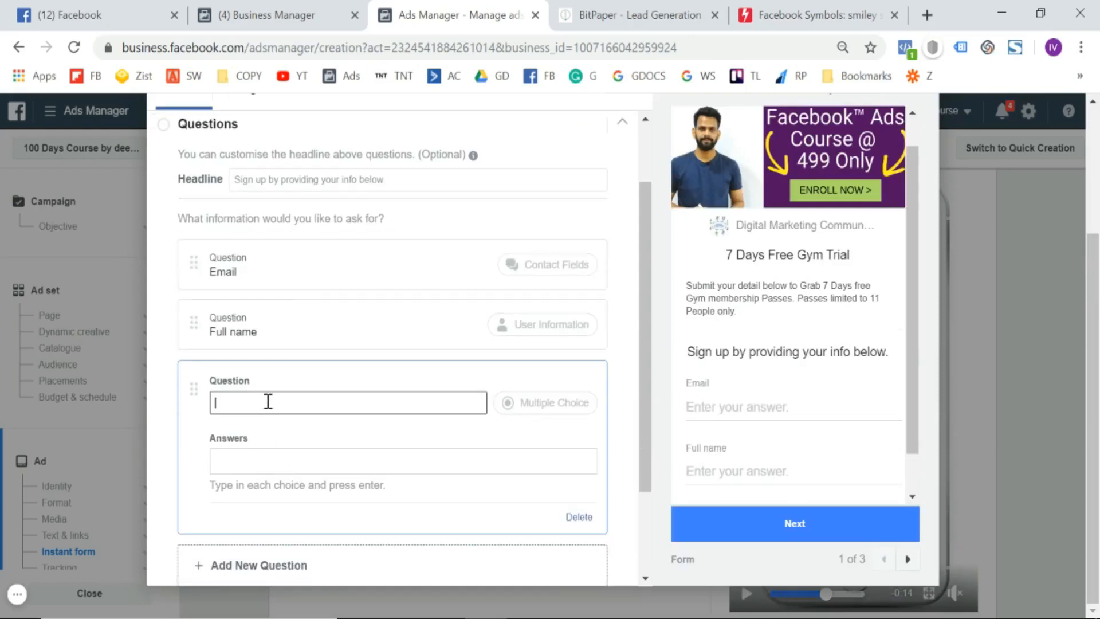
type("What's your fitness goal")
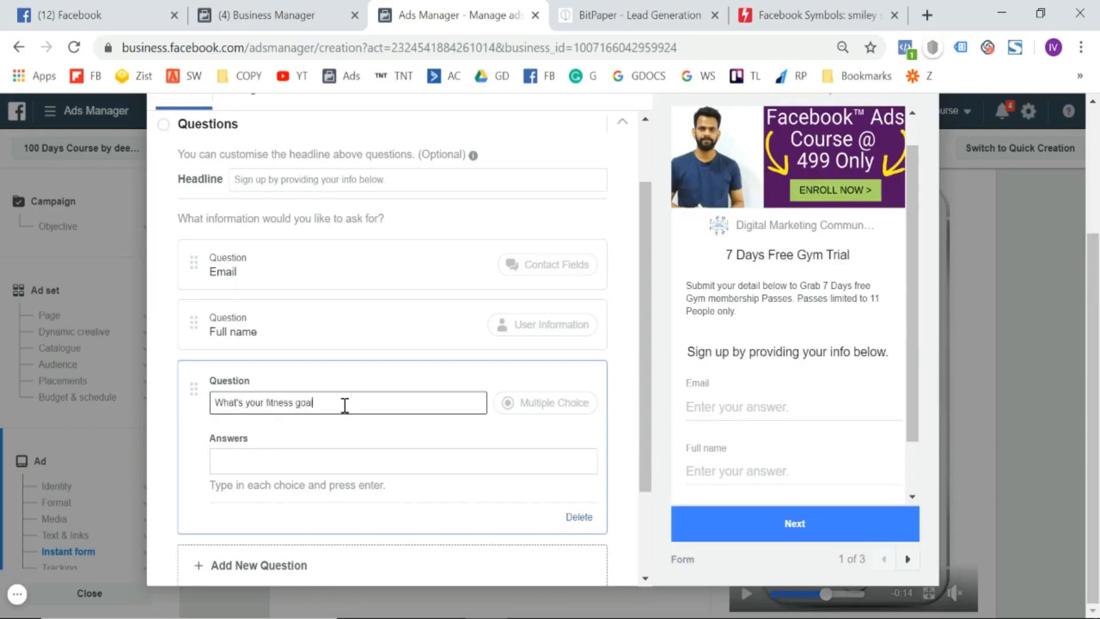
type("?")
Add "Get Lean" and "Get Big" as answer choices for the fitness goal question.
left_click(298, 471)
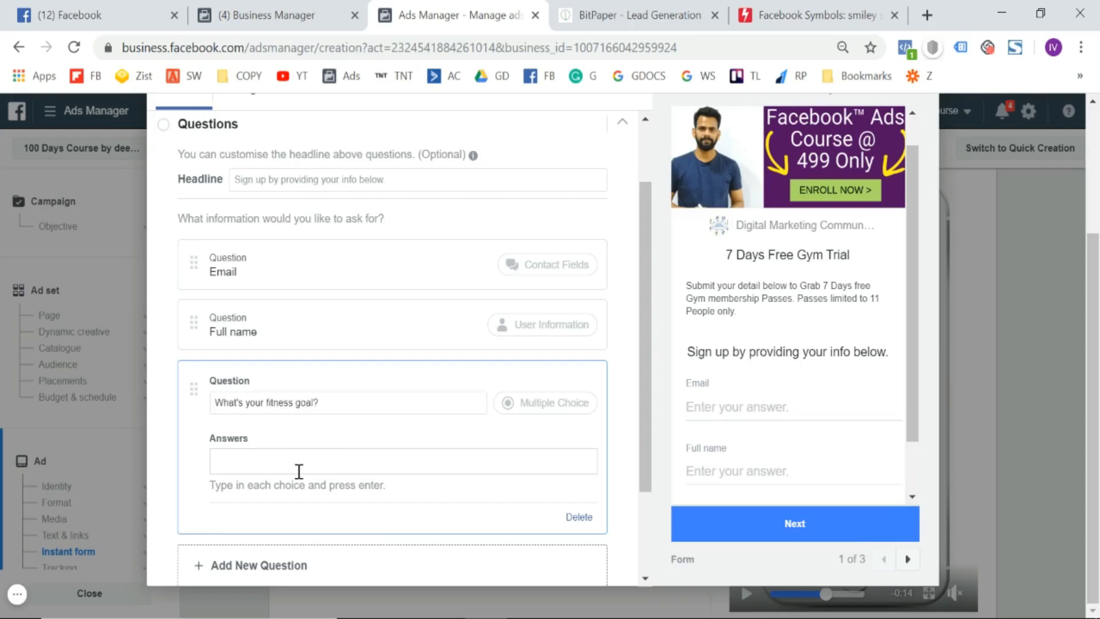
type("Get")
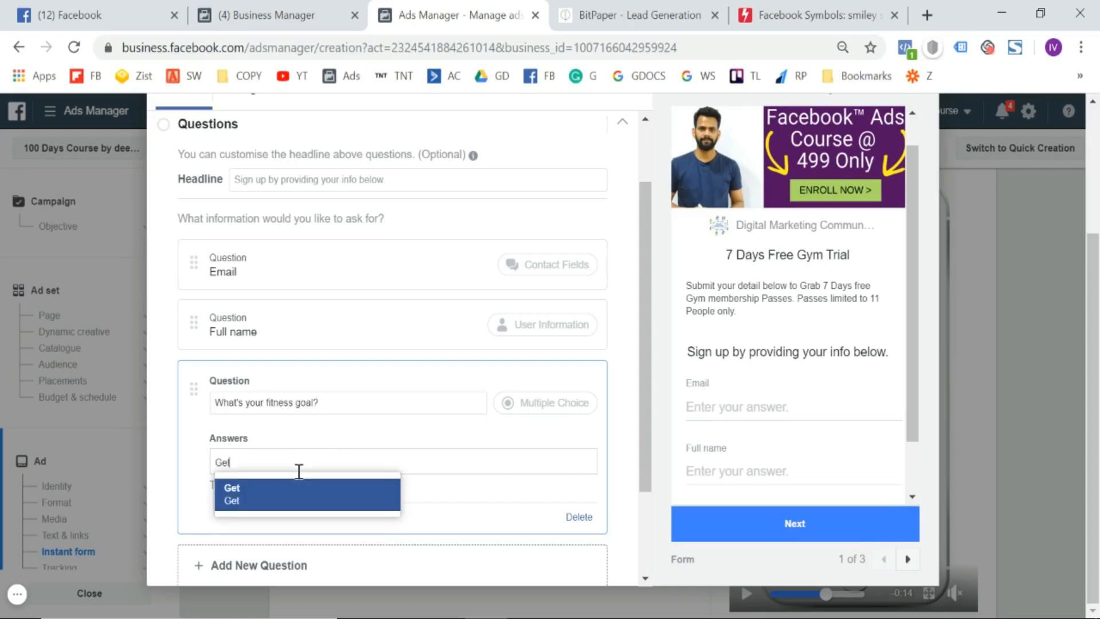
type(" Lean")
key("Return")
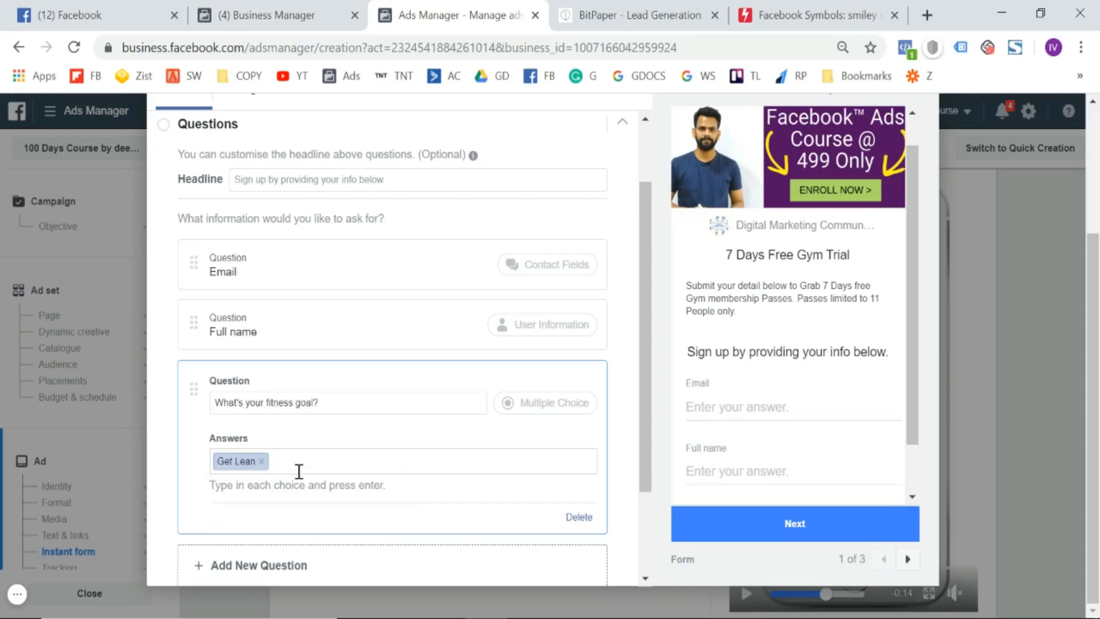
type("Get Big")
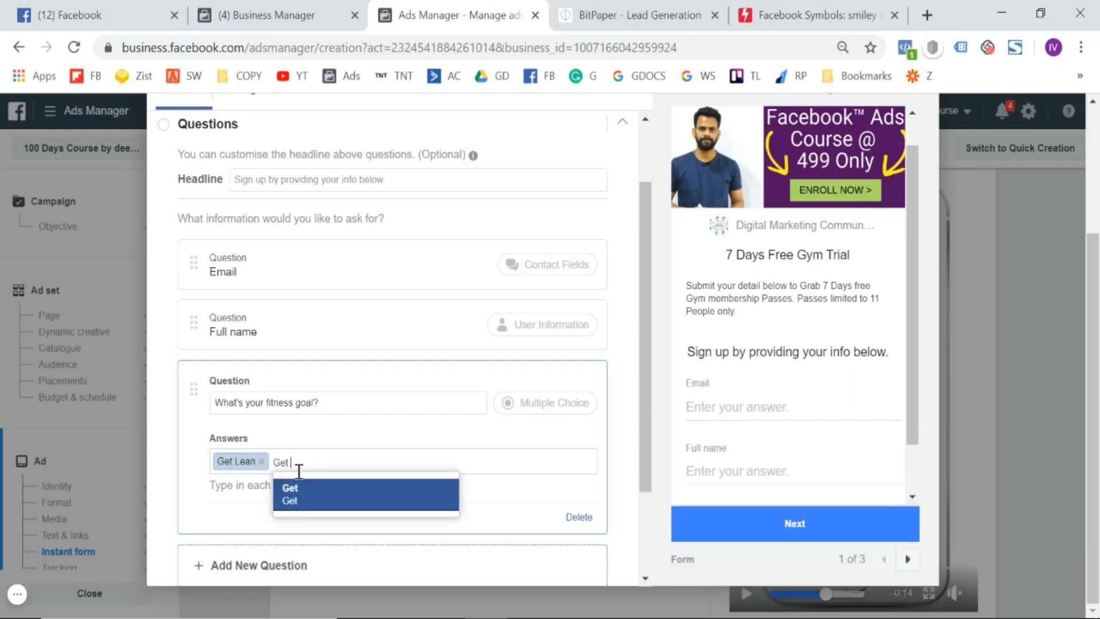
key("Return")
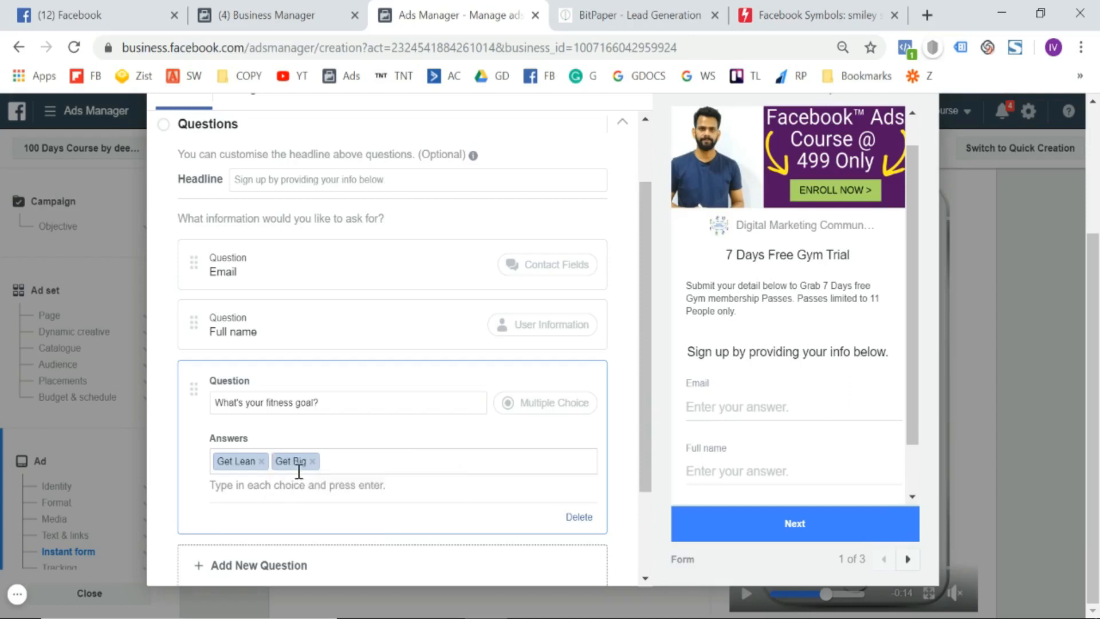
Add "Get six pack abs" as the third answer choice for the fitness goal question.
type("get")
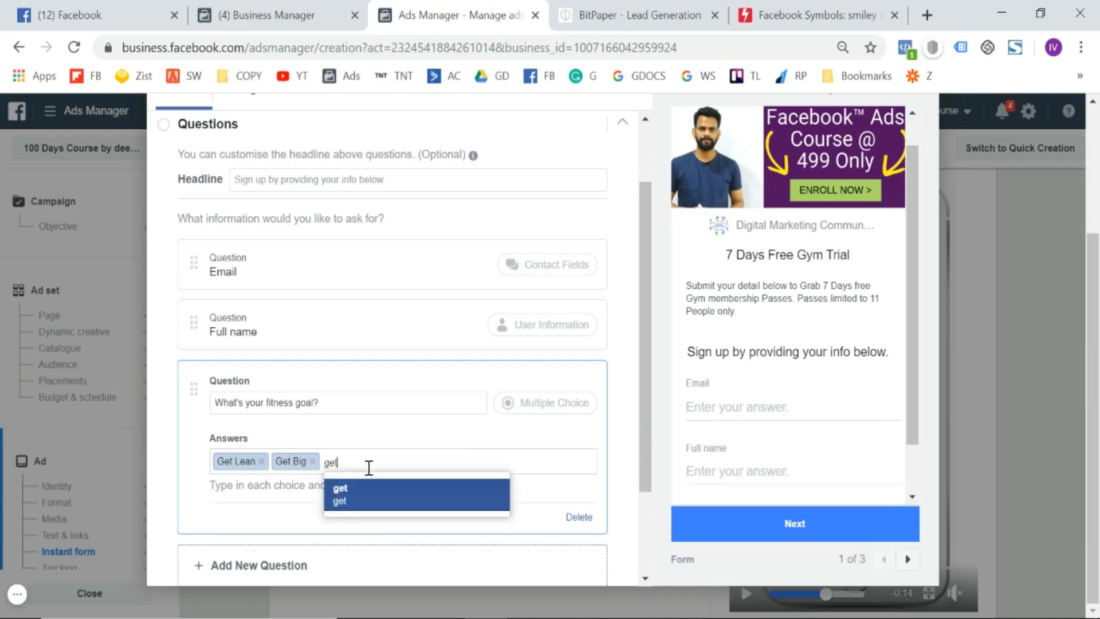
key("BackSpace")
key("BackSpace")
key("BackSpace")
type("Get six pac")
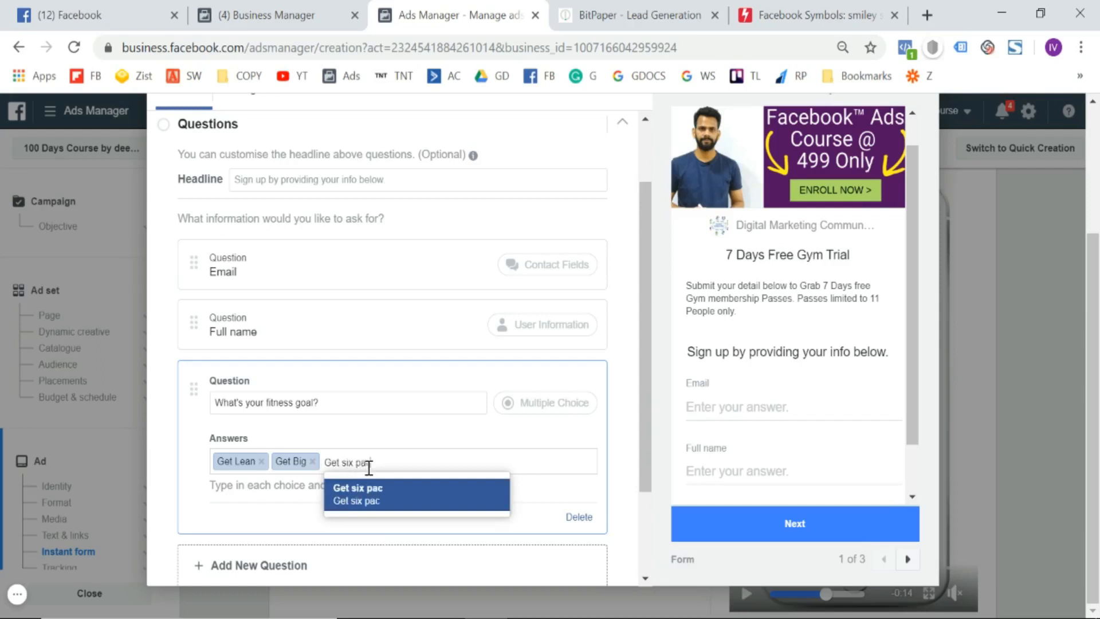
type("k abs")
key("Return")
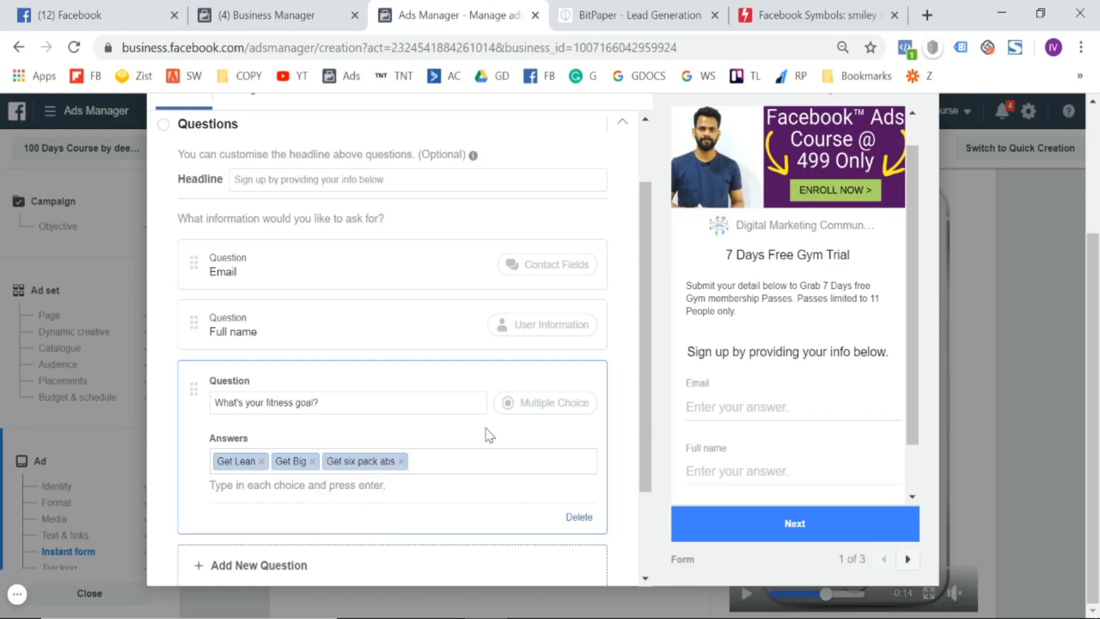
Check the answer choices of the fitness goal question in the form preview.
scroll(724, 428, "down", 1)
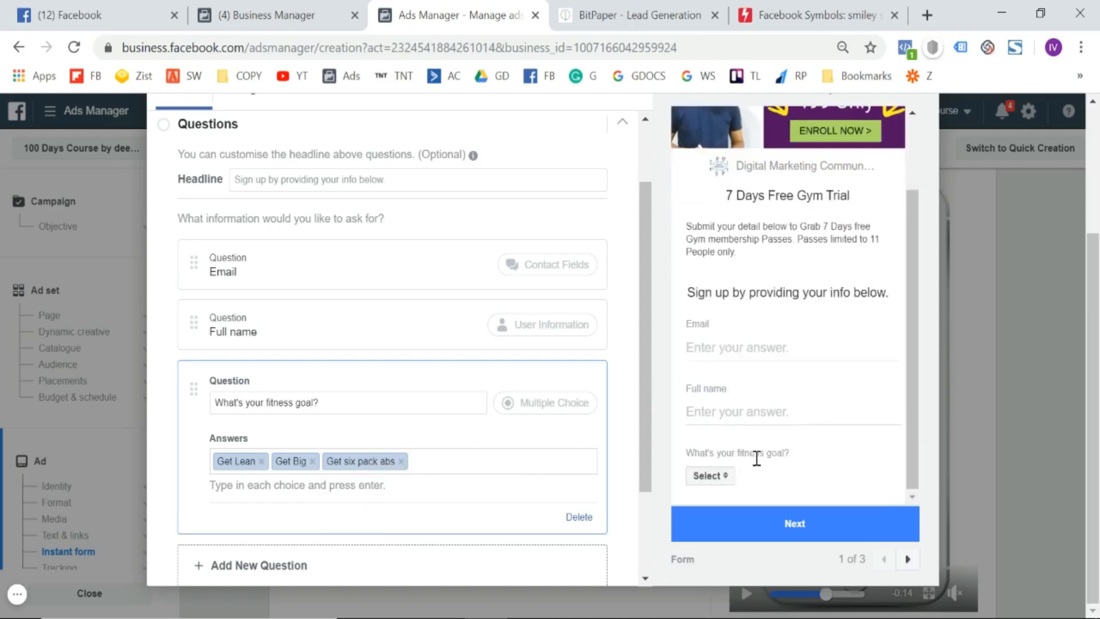
left_click(717, 480)
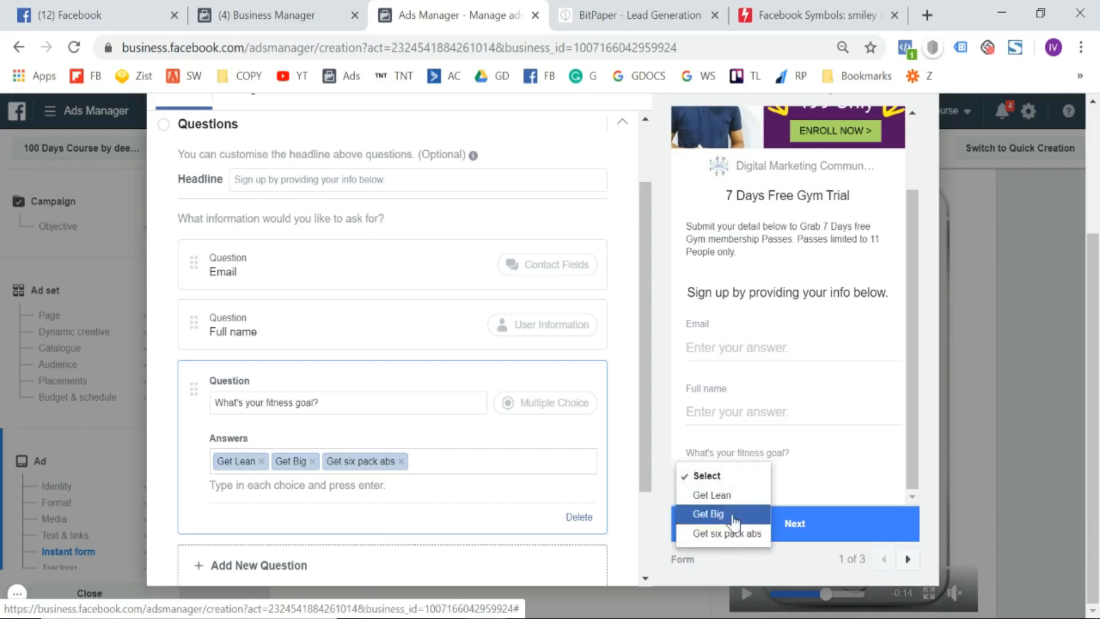
left_click(620, 387)
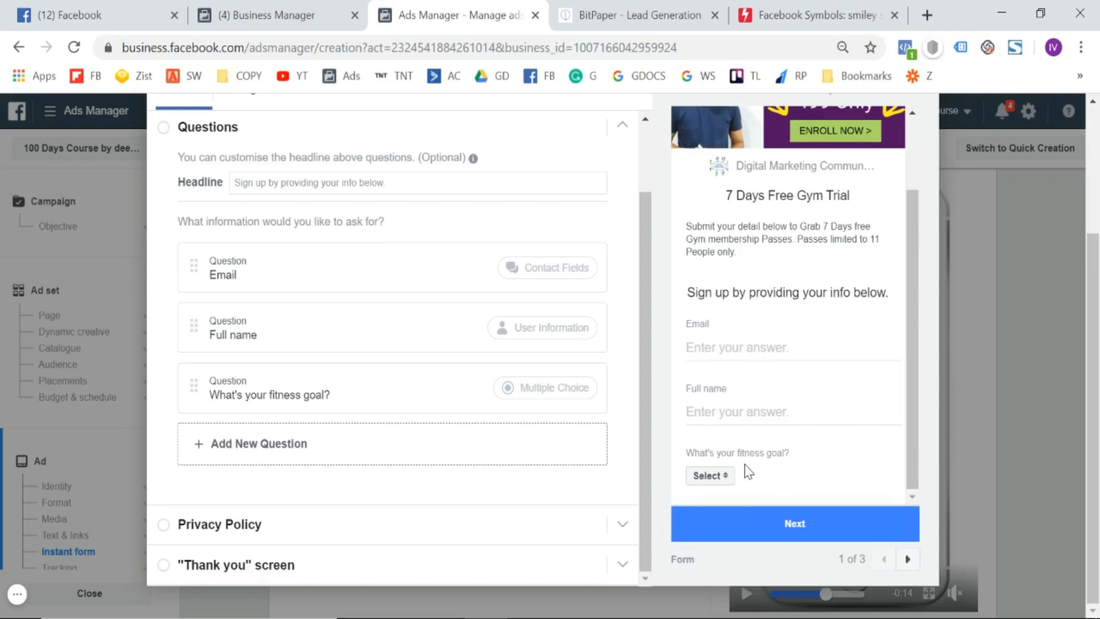
left_click(717, 476)
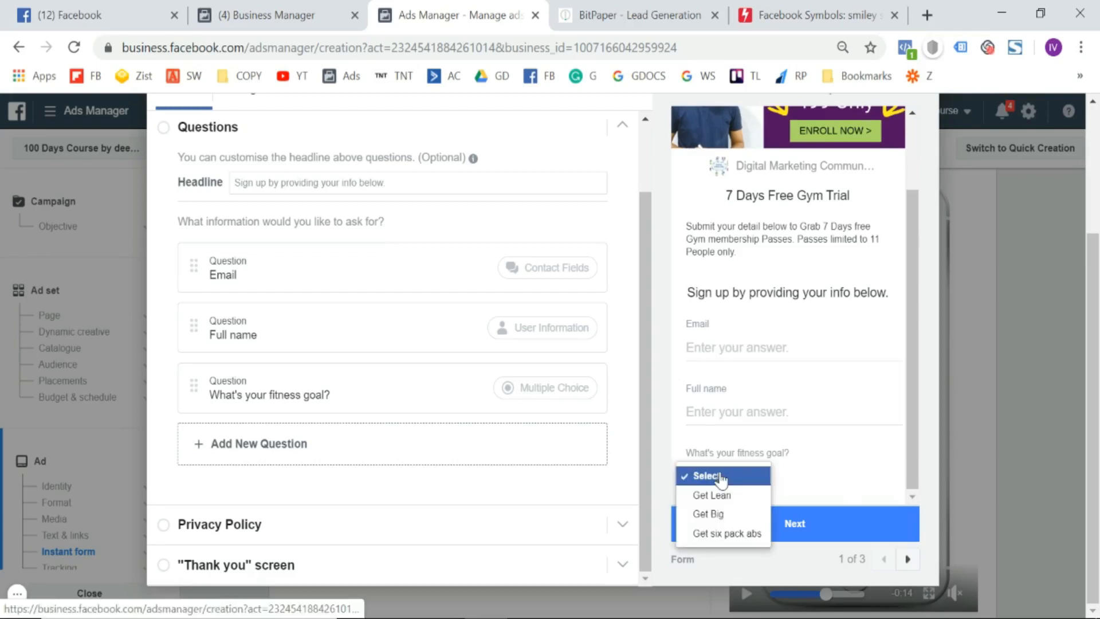
left_click(855, 474)
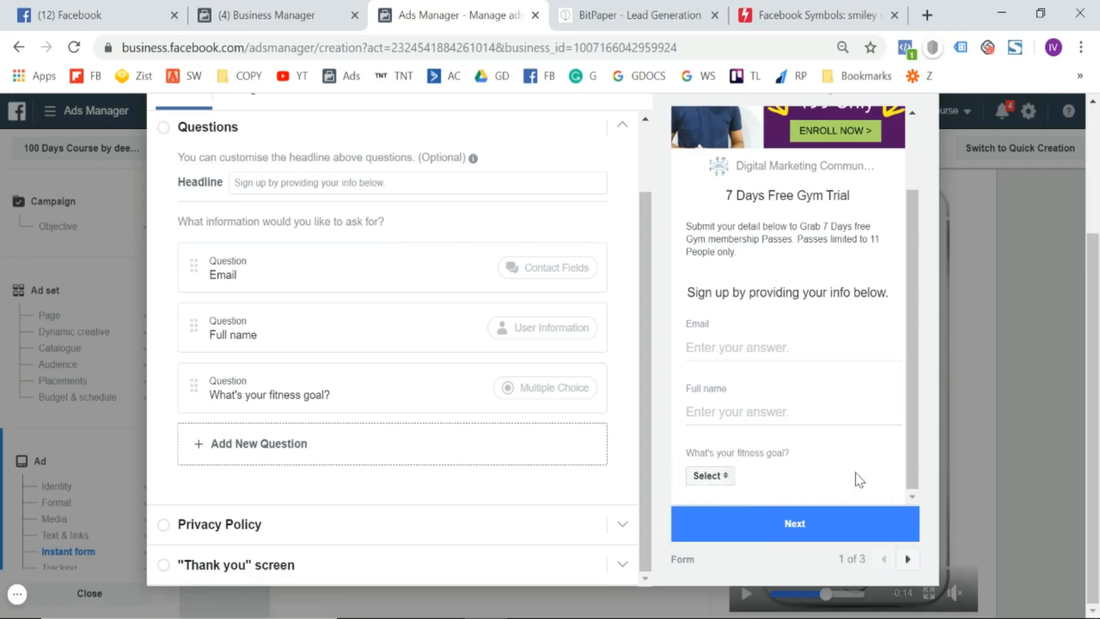
left_click(723, 475)
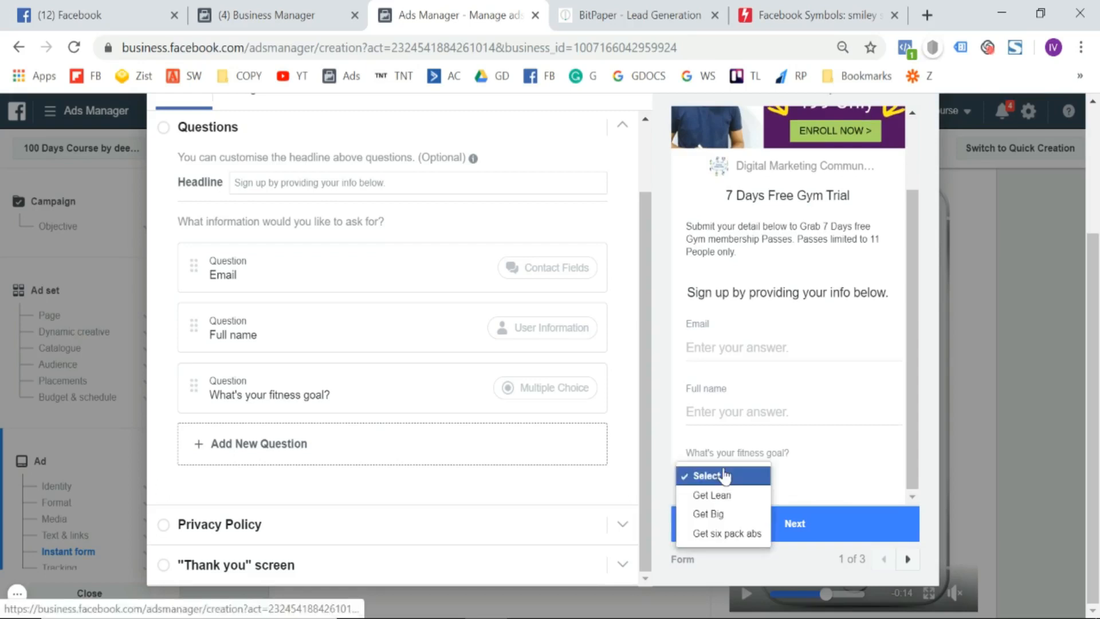
left_click(808, 466)
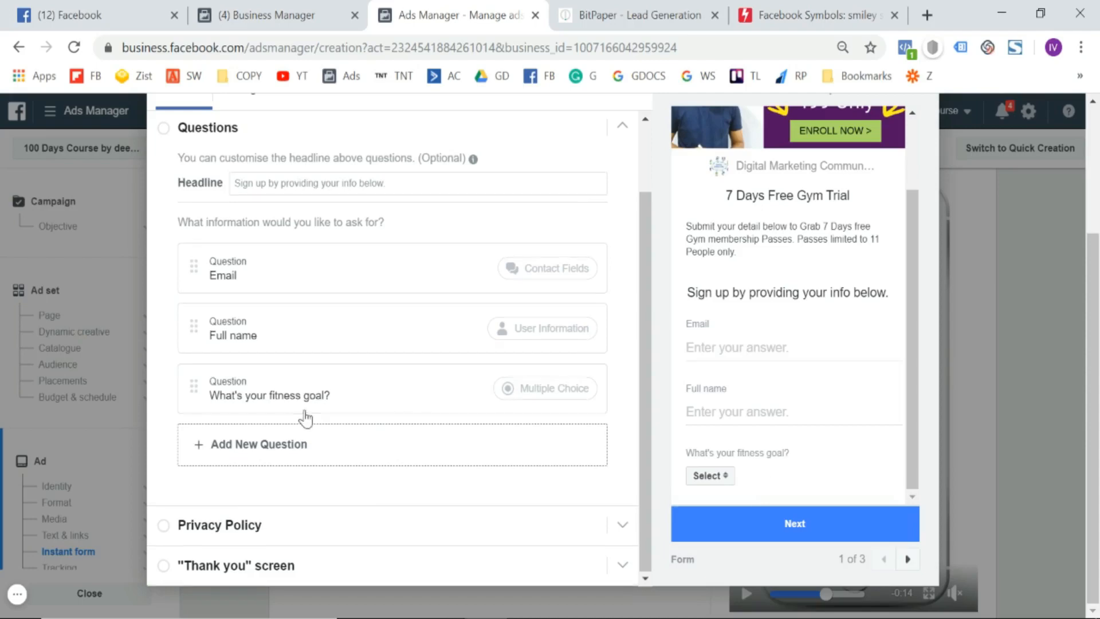
Add a custom Short Answer question reading "have you joined any gym in the past?" to the form.
left_click(307, 455)
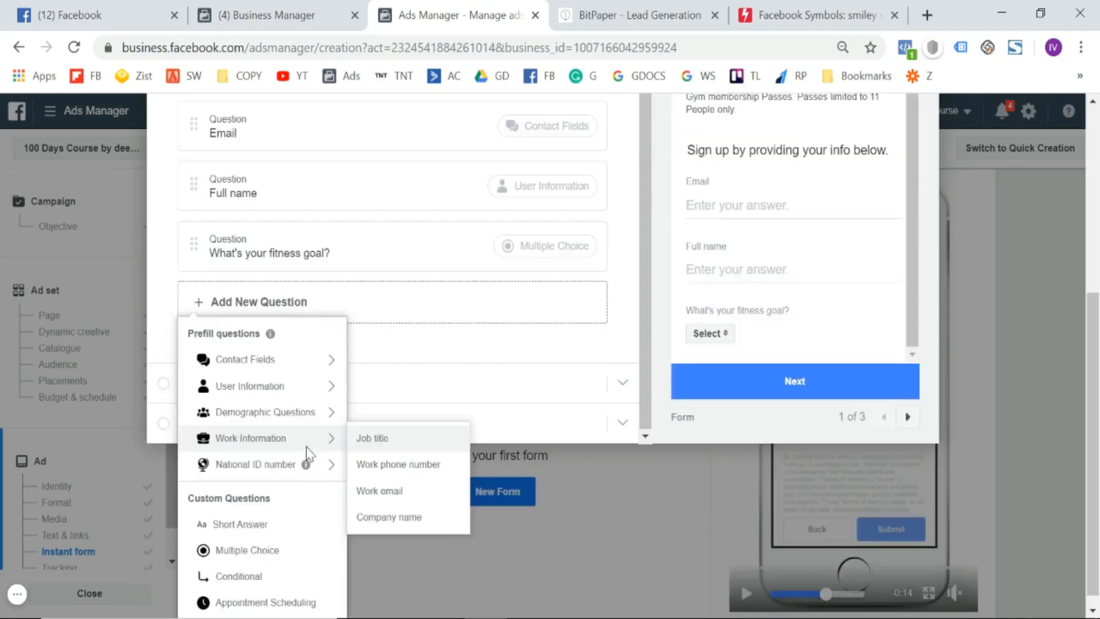
mouse_move(270, 370)
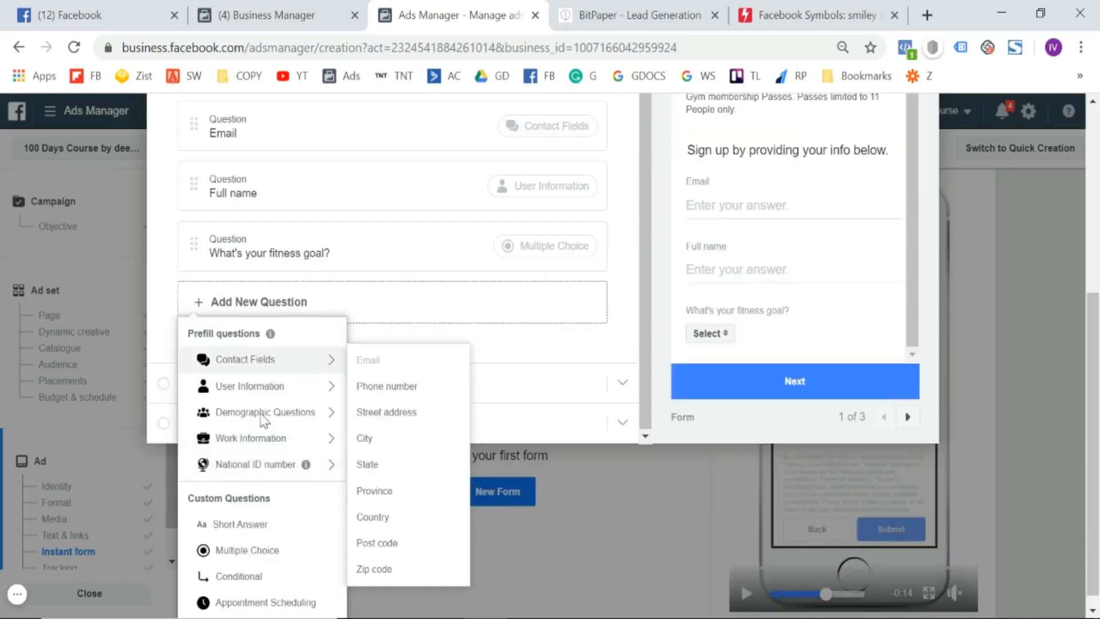
left_click(250, 533)
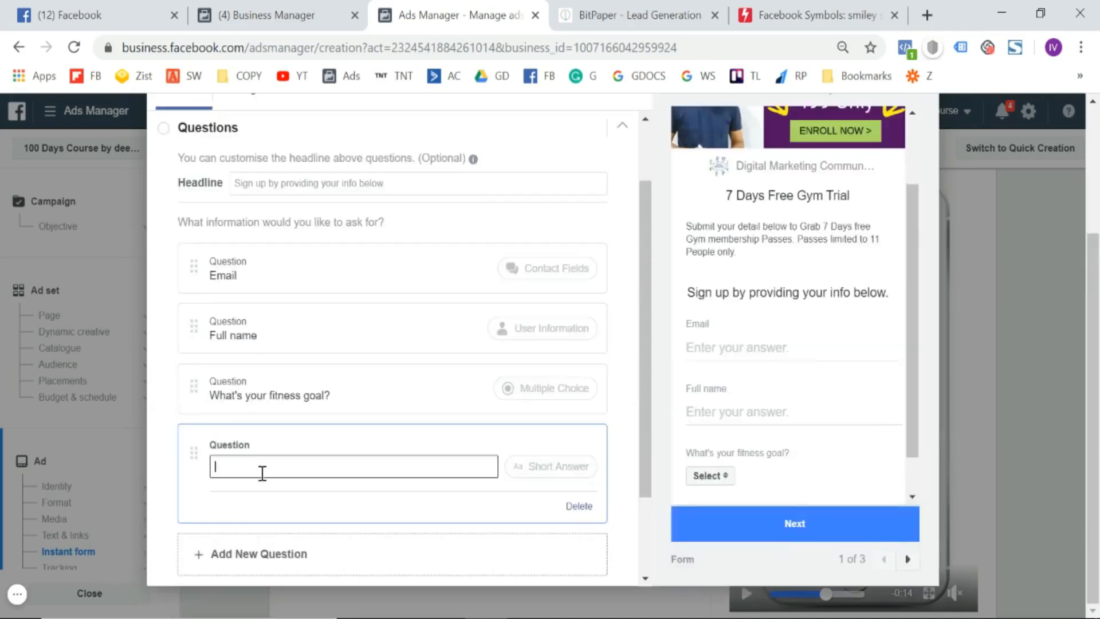
type("Have")
key("BackSpace")
key("BackSpace")
key("BackSpace")
key("BackSpace")
type("have you")
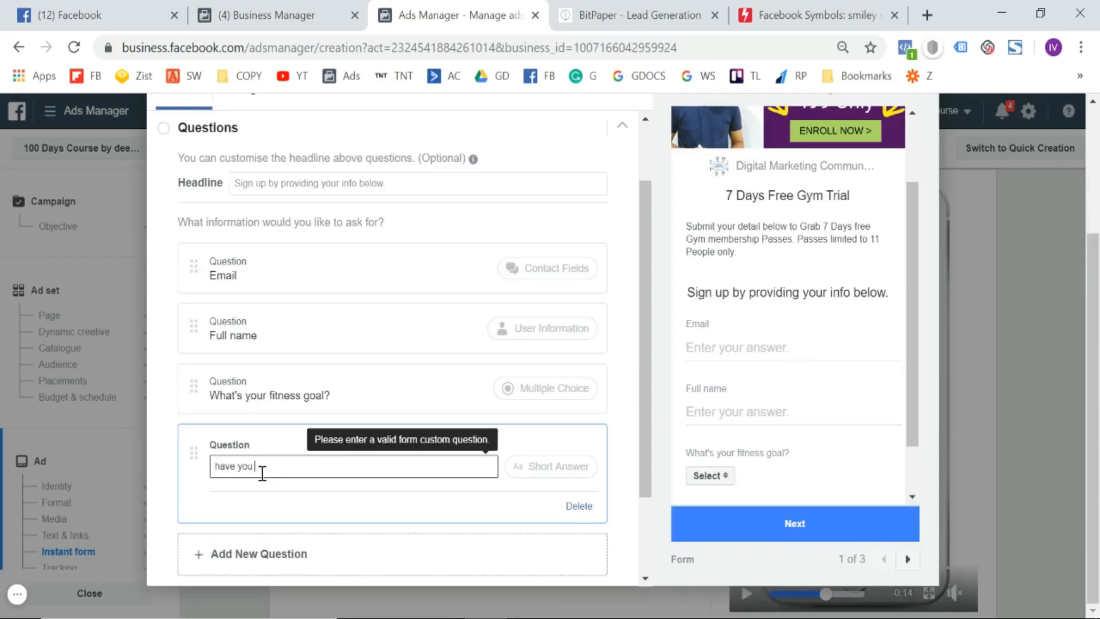
type(" joined any ")
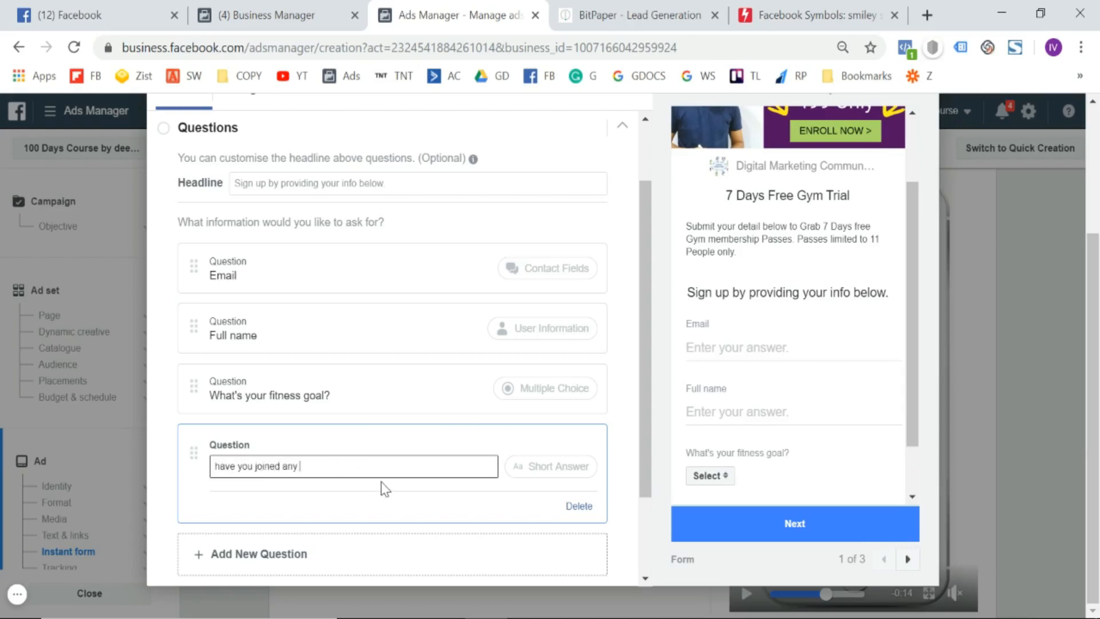
type("gym in the past?")
left_click(446, 437)
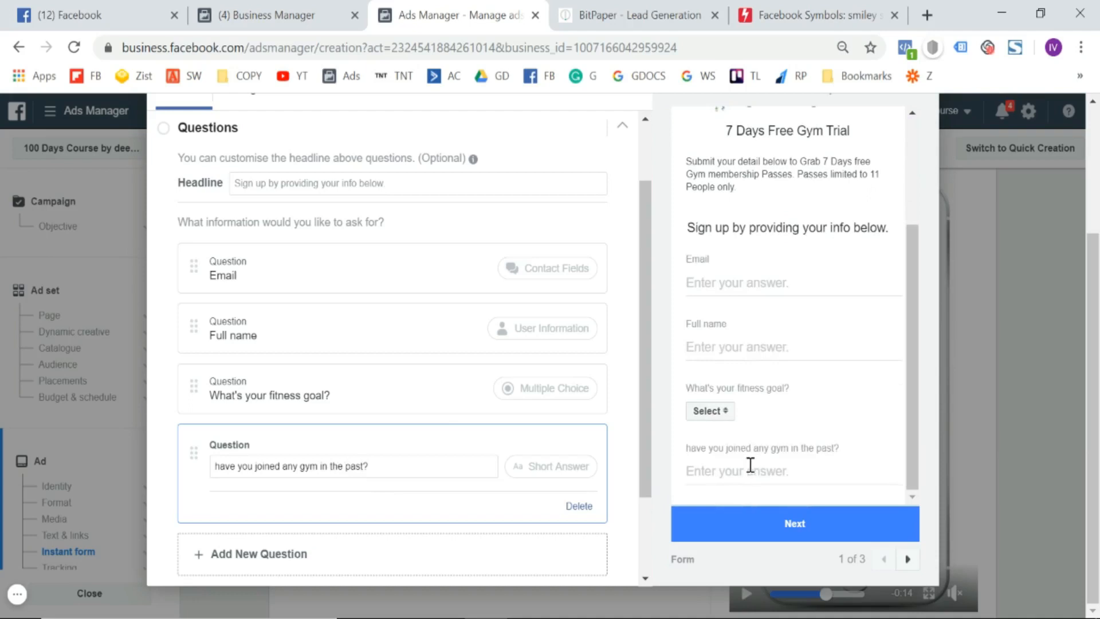
Capitalise the first letter of the past gym question so it starts with "Have".
left_click(434, 473)
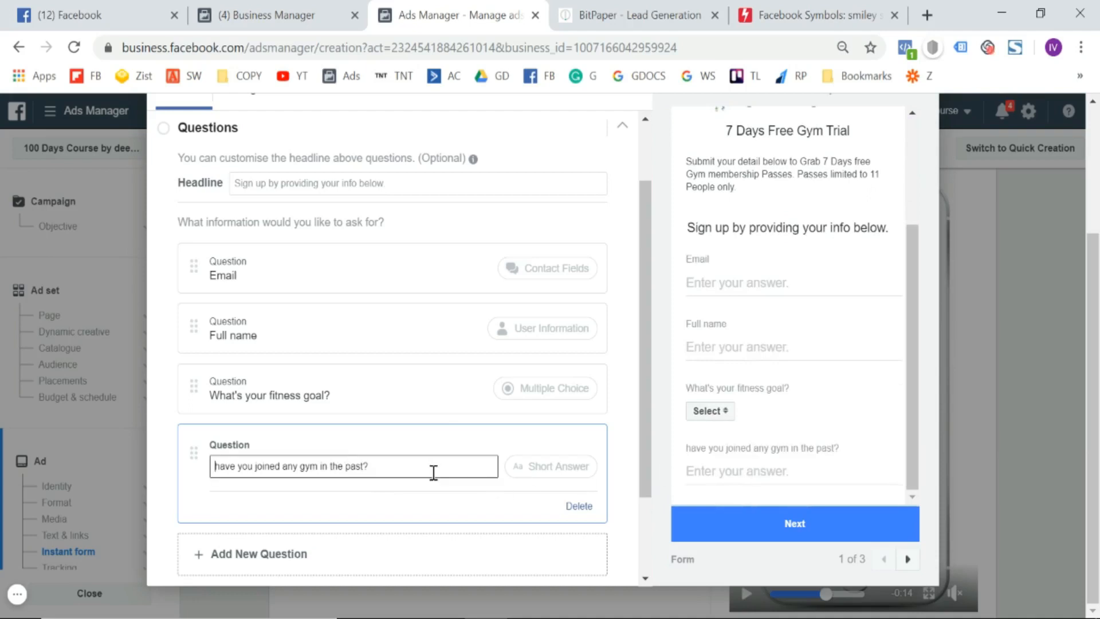
key("shift+Right")
type("H")
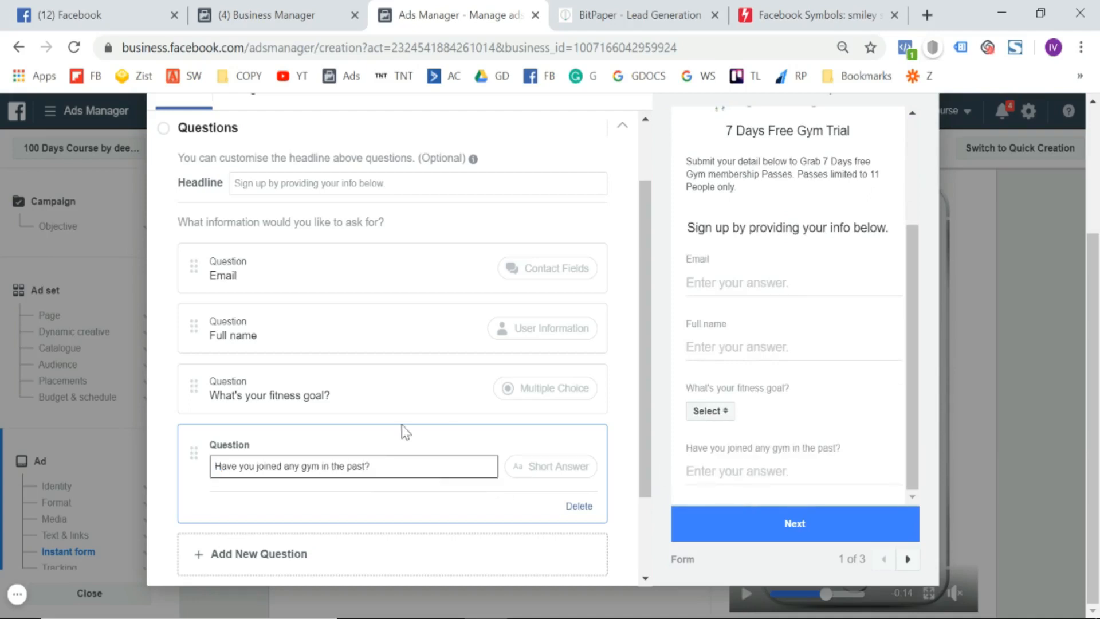
left_click(403, 411)
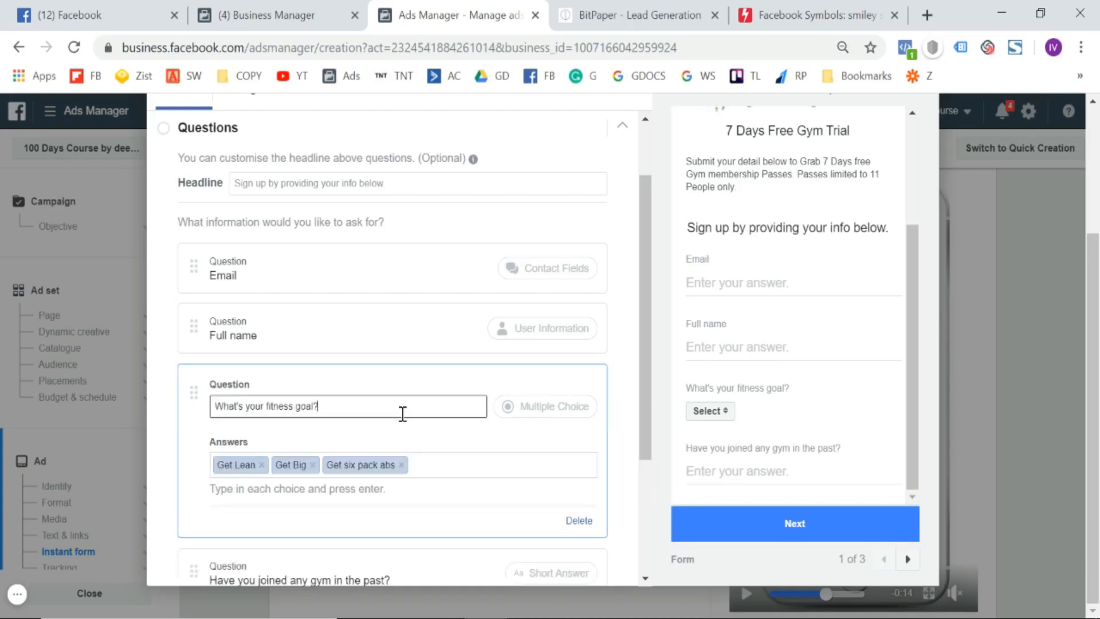
Open the form's Privacy Policy section and set the link text to "Privacy Policy".
scroll(610, 377, "down", 3)
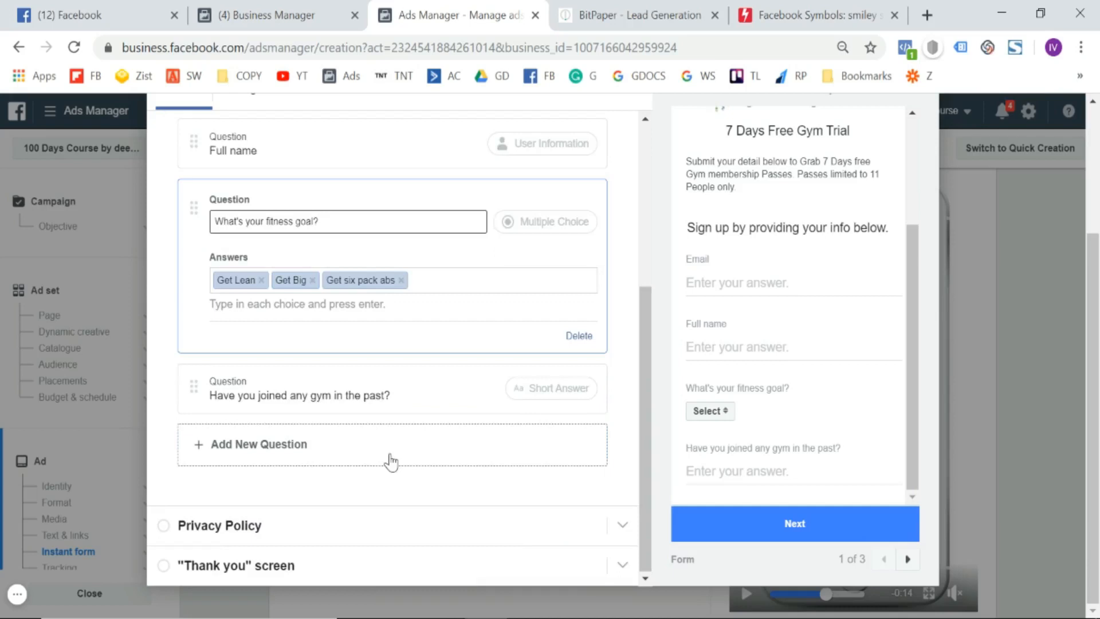
left_click(221, 534)
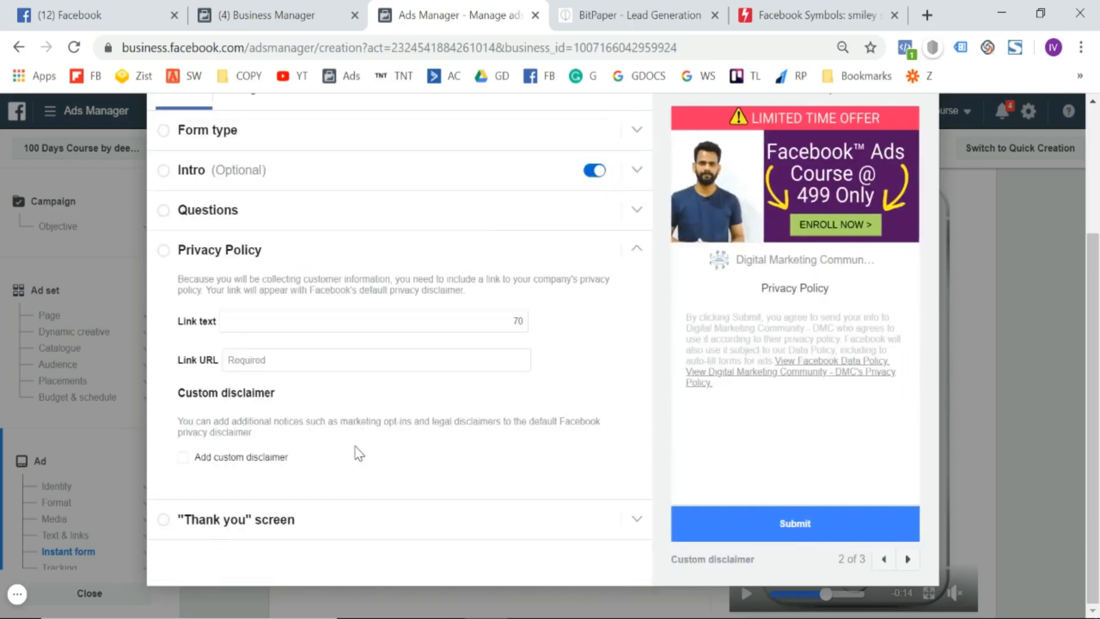
left_click(295, 330)
type("P")
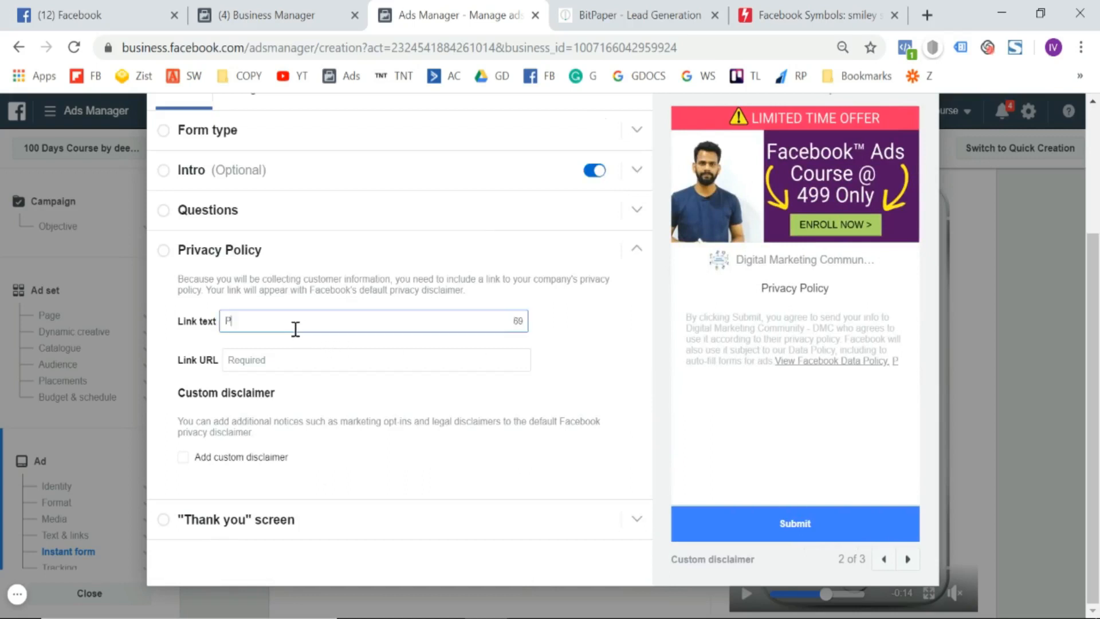
type("rivacy Policy")
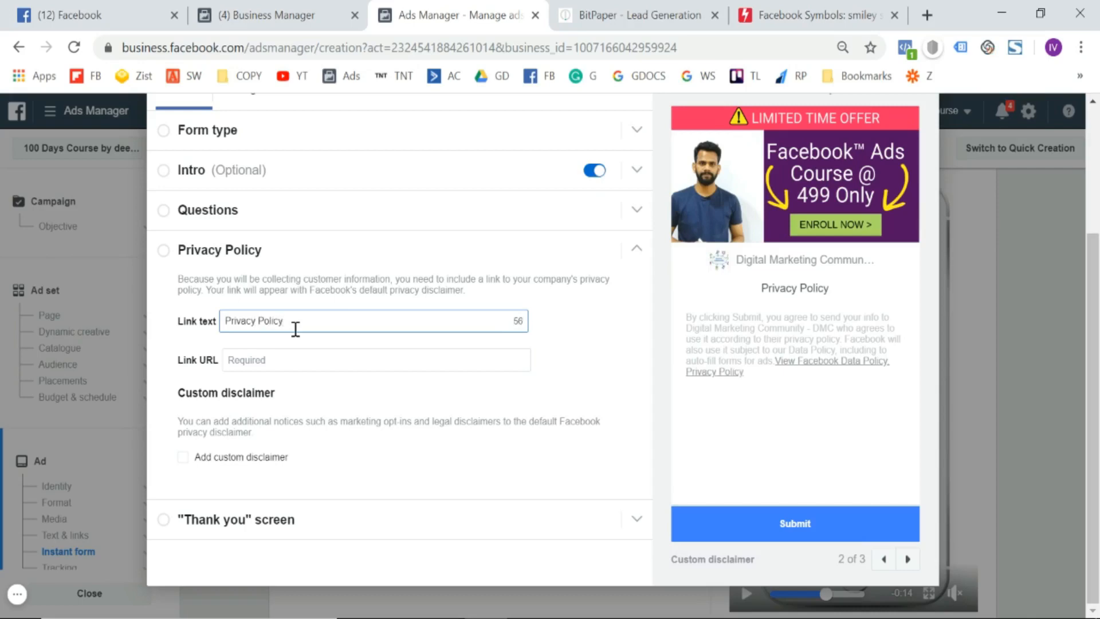
Compose the address thinknthrive.in/privacy-policy in a new browser tab and copy it.
left_click(261, 365)
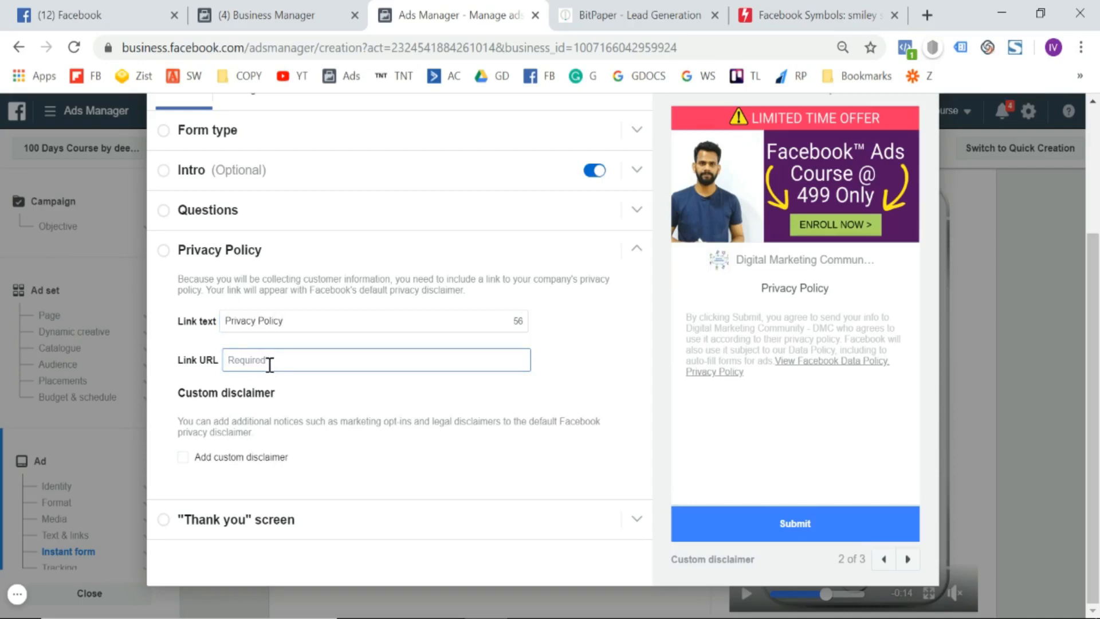
left_click(927, 15)
type("thi")
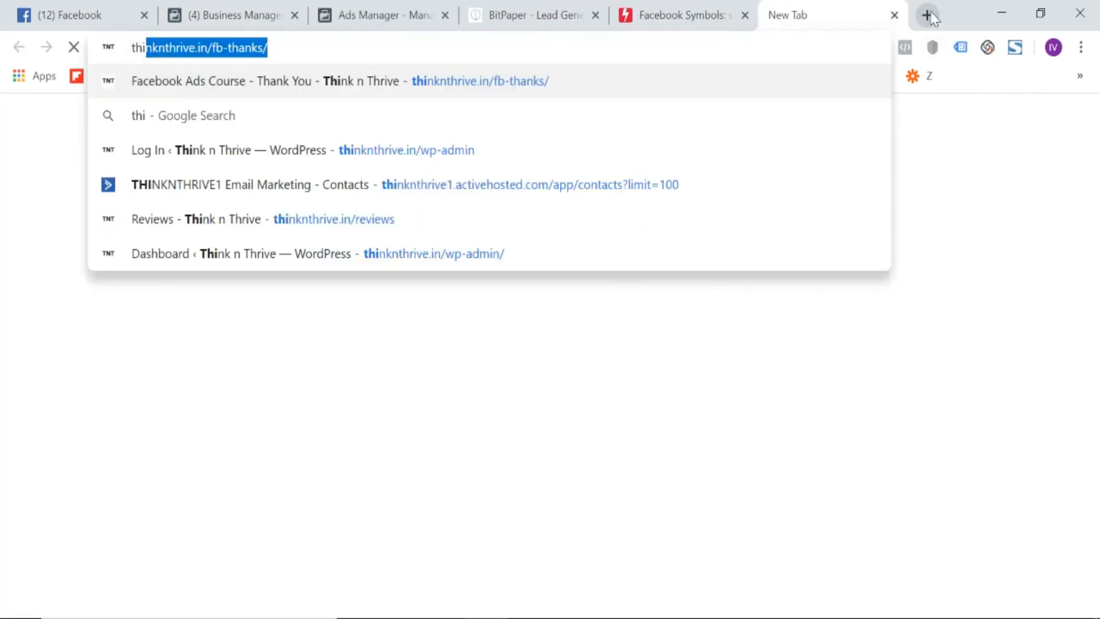
key("End")
key("BackSpace")
key("BackSpace")
key("BackSpace")
key("BackSpace")
key("BackSpace")
key("BackSpace")
key("BackSpace")
key("BackSpace")
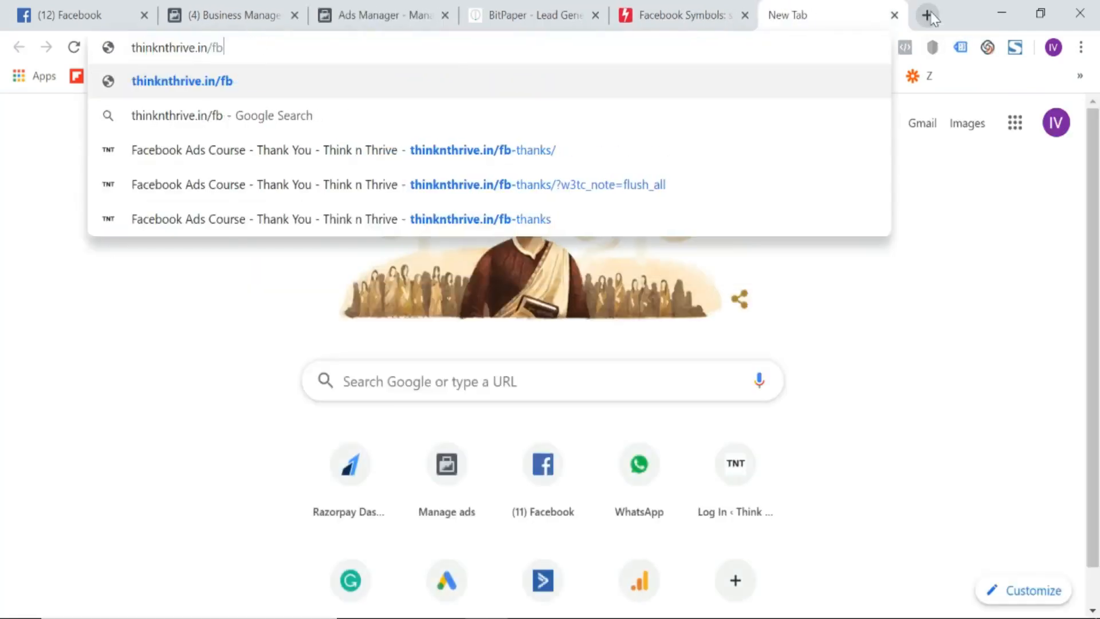
key("BackSpace")
key("BackSpace")
type("p")
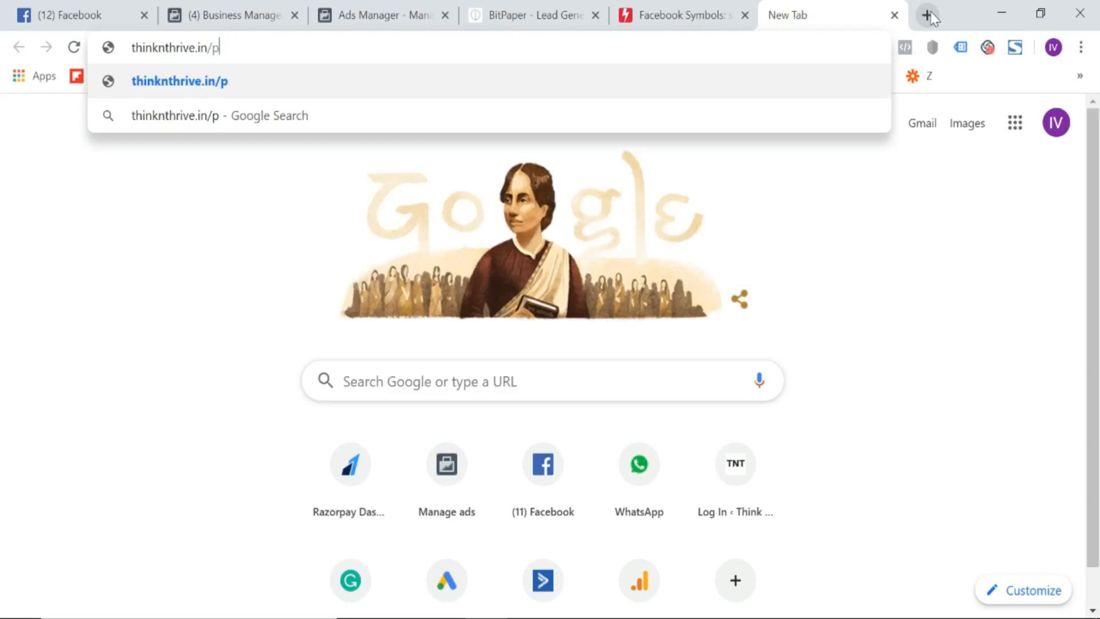
type("rivacy-")
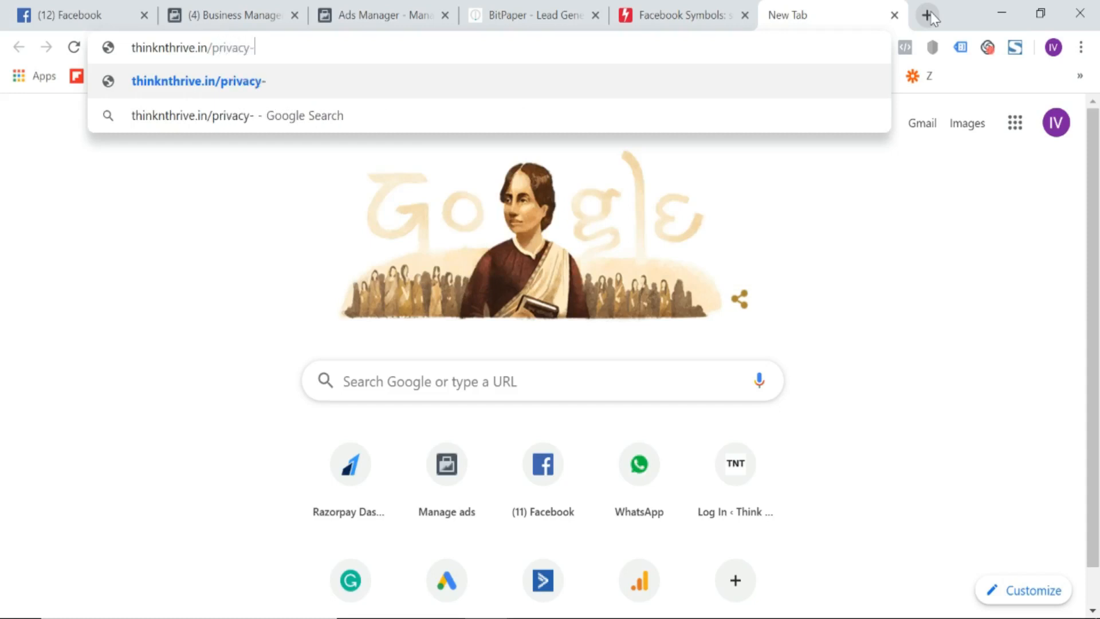
type("policy")
key("ctrl+a")
key("ctrl+c")
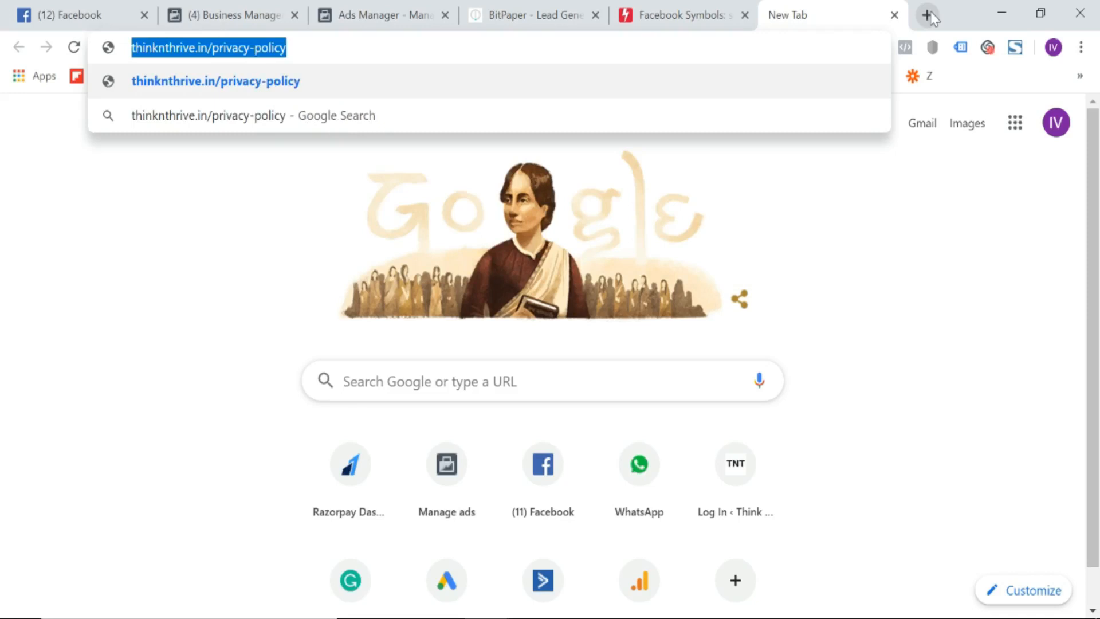
Return to Ads Manager and paste the copied thinknthrive.in/privacy-policy address as the privacy policy's link URL.
left_click(373, 14)
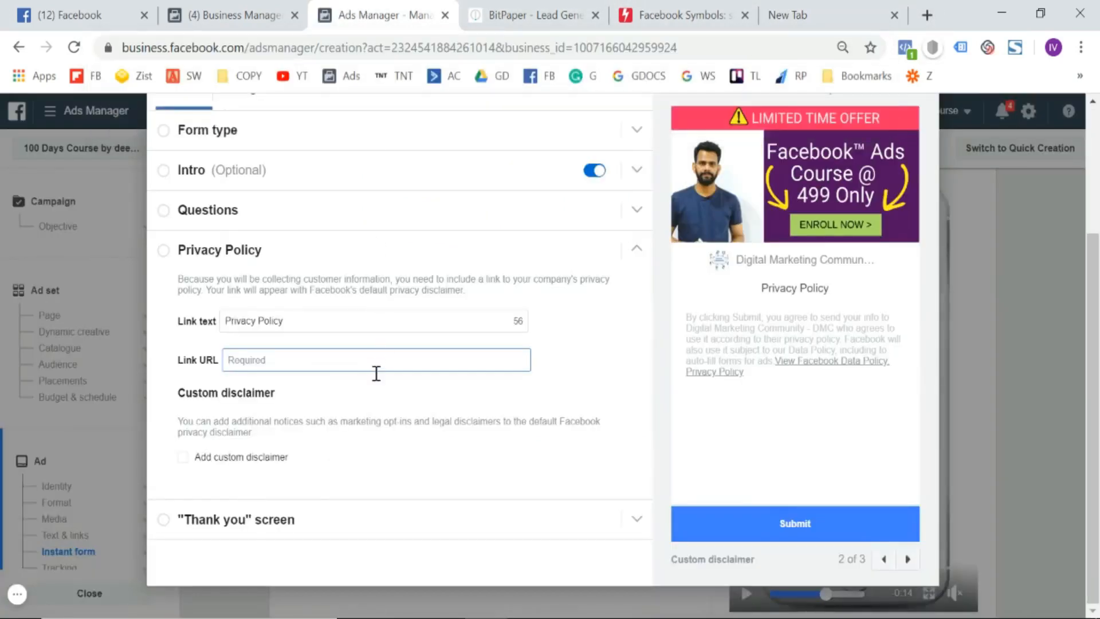
type("v")
key("BackSpace")
key("ctrl+v")
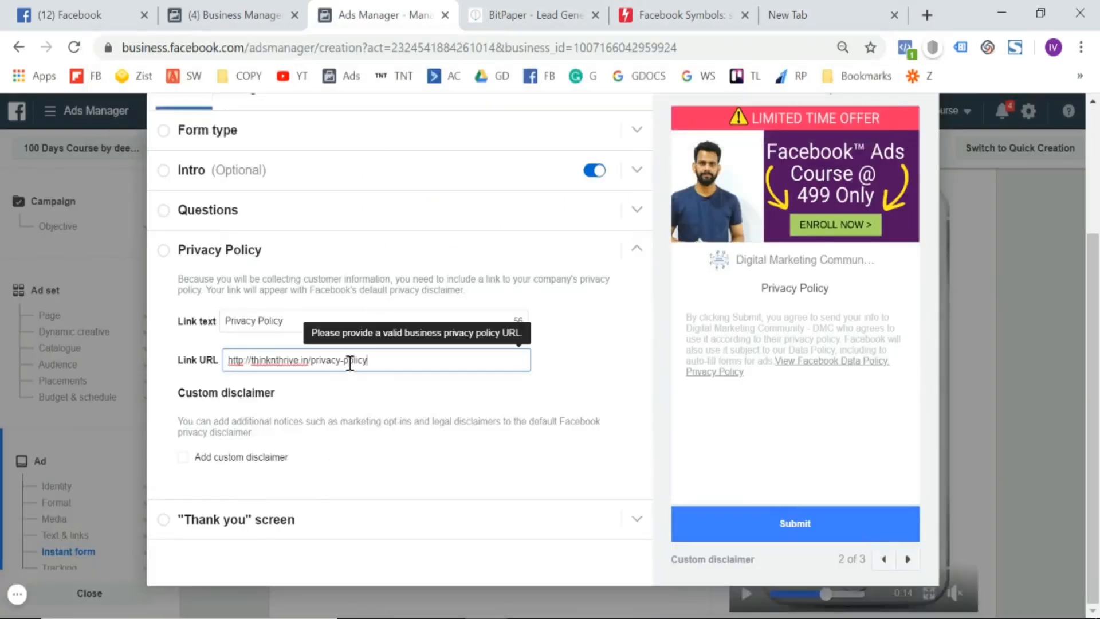
left_click(431, 393)
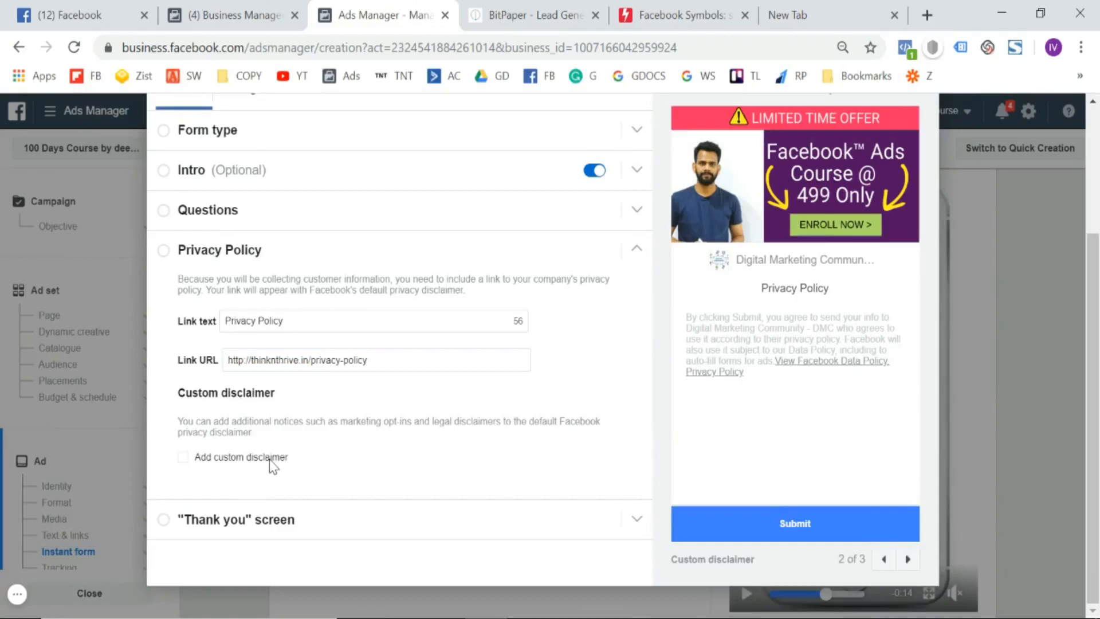
Open the form's "Thank you" screen section and set the headline to "Thank you for signing up for 7 Days Free Trial.".
left_click(332, 530)
scroll(369, 431, "down", 1)
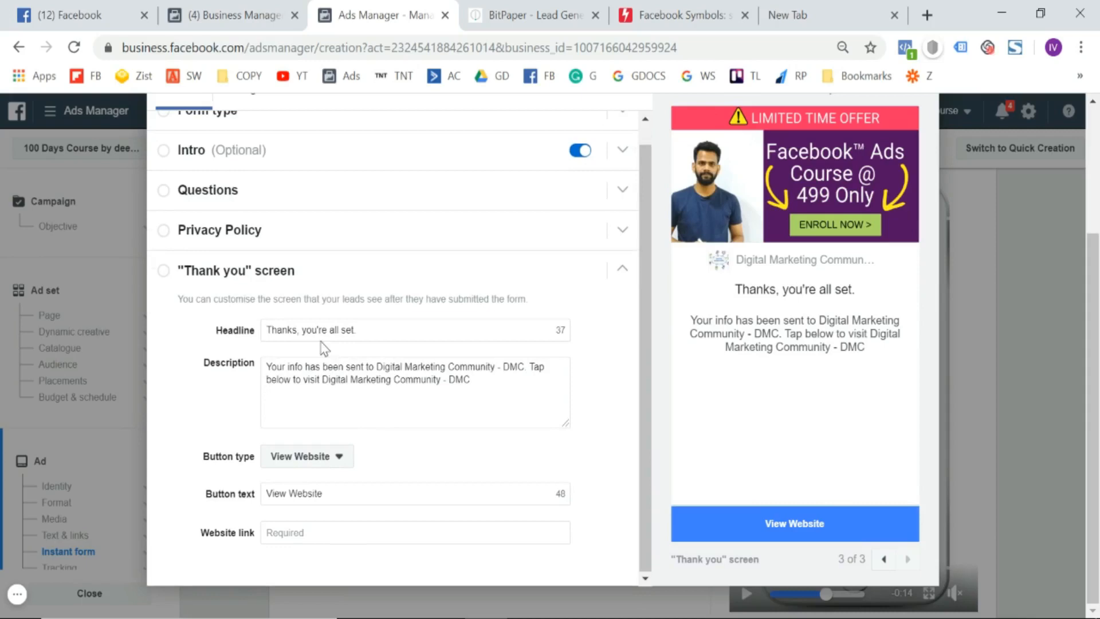
triple_click(387, 333)
type("Thank")
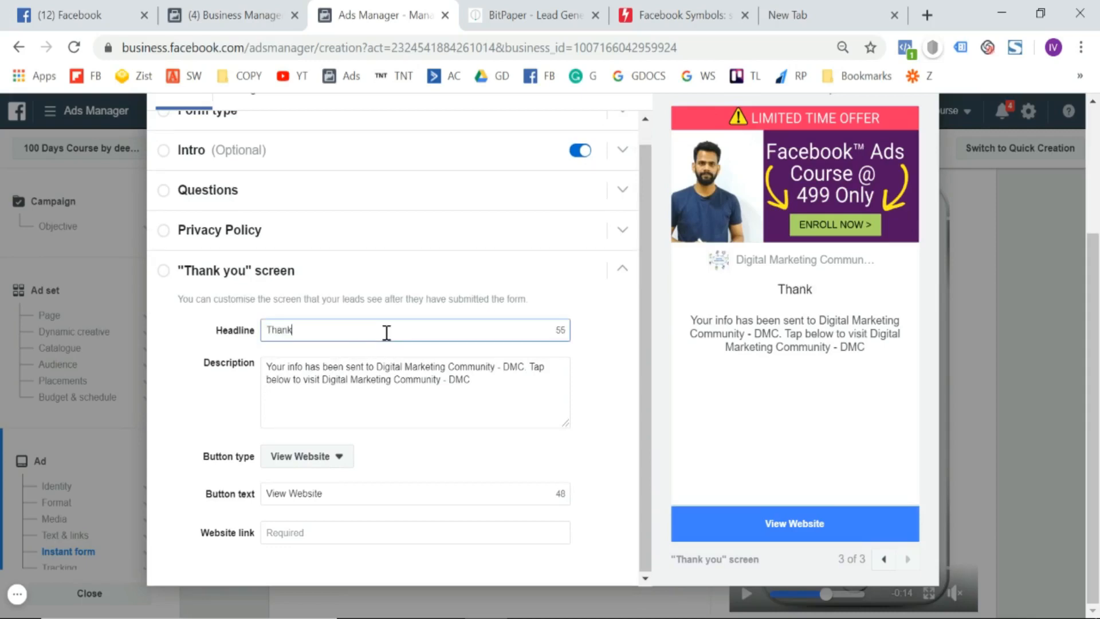
type(" you for sig")
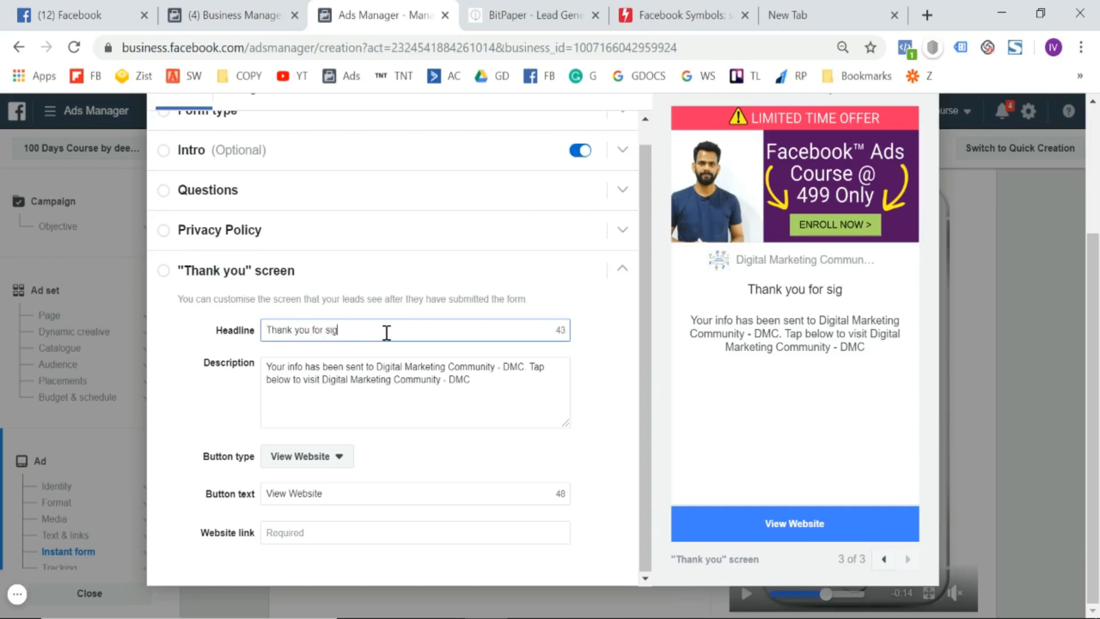
type("ninu")
key("BackSpace")
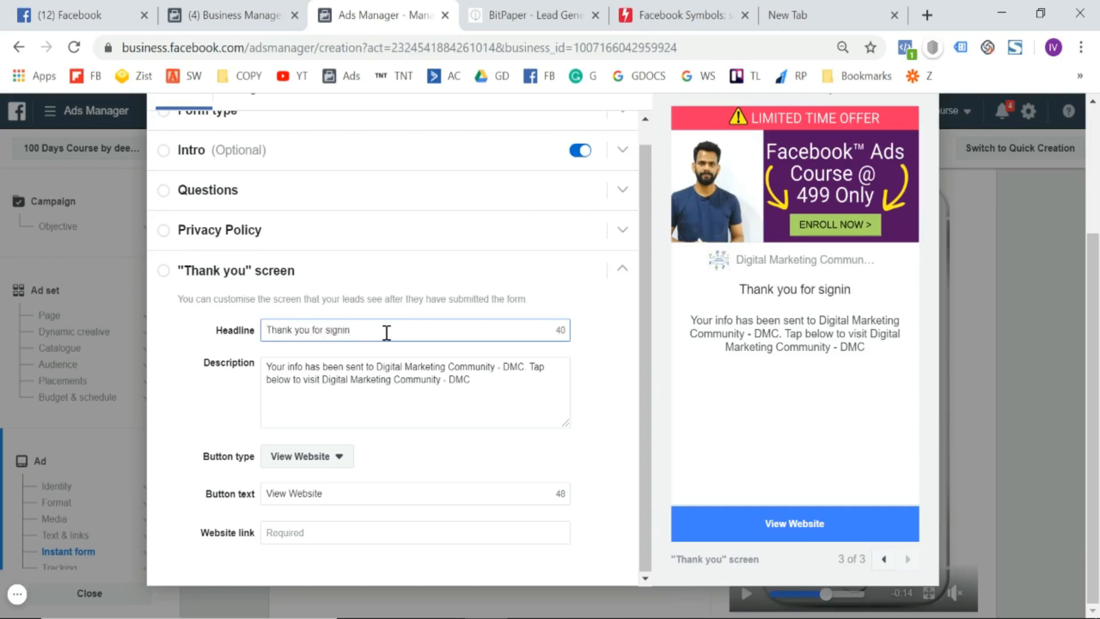
type("g up")
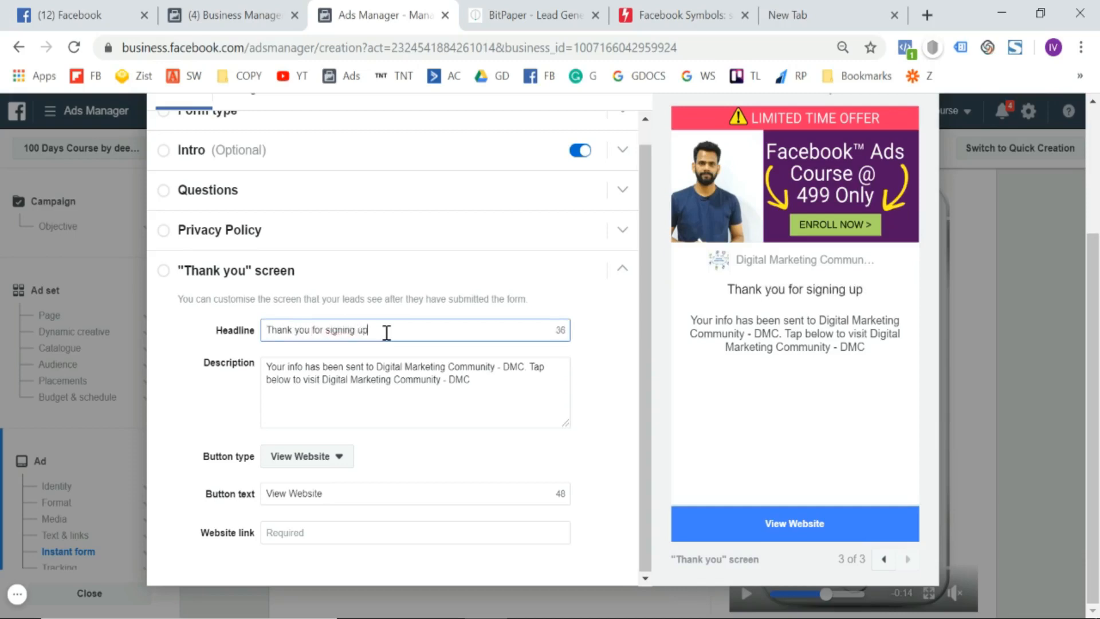
type(" for the")
key("BackSpace")
key("BackSpace")
key("BackSpace")
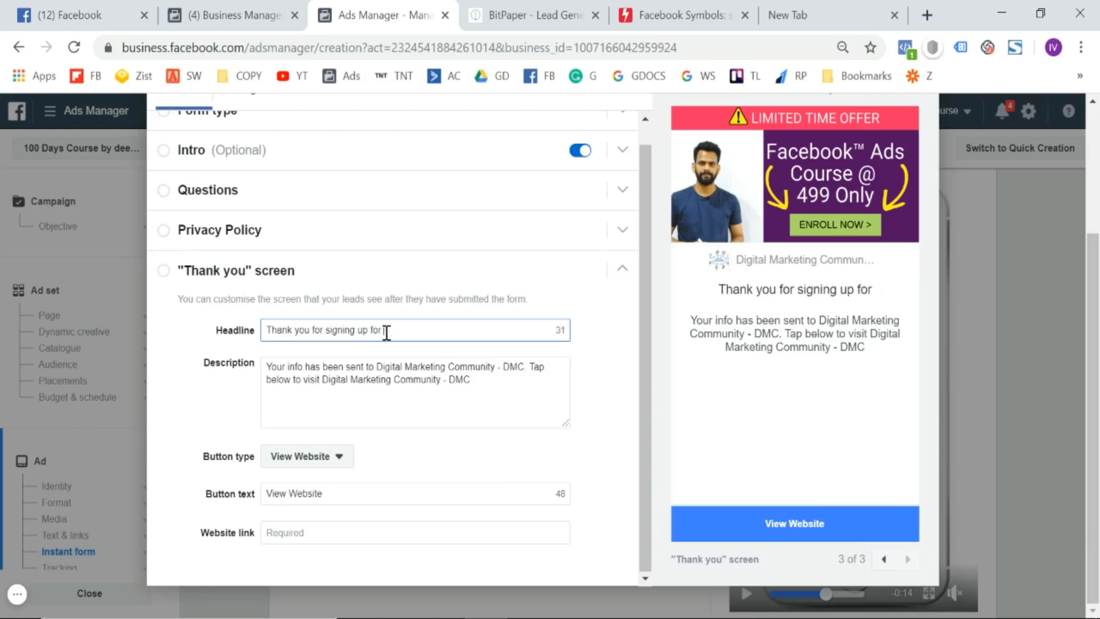
type("7 Days Free ")
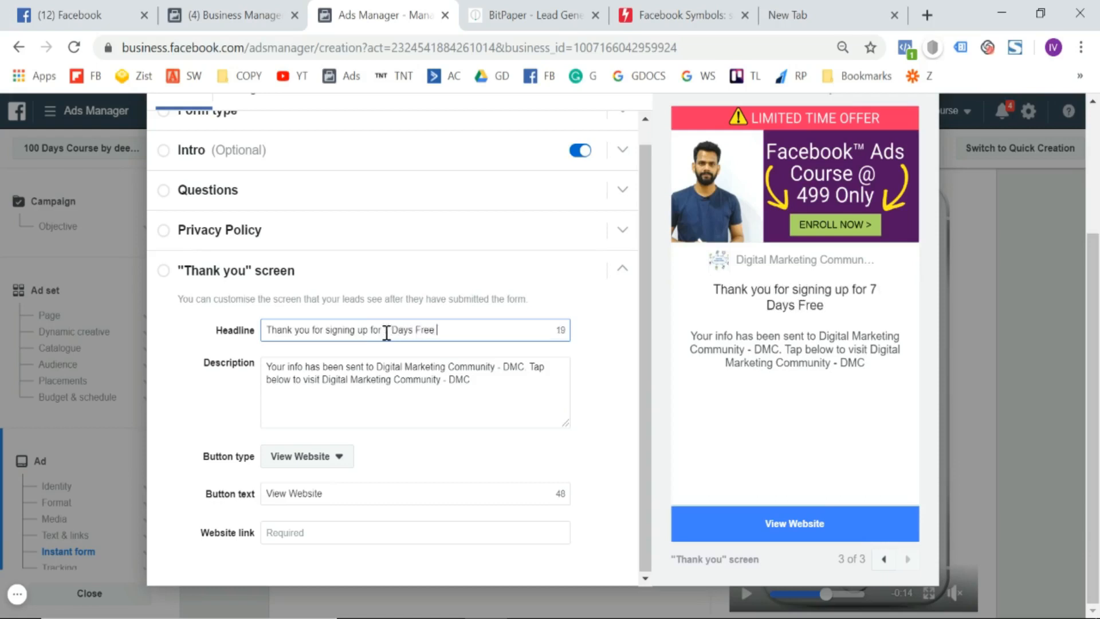
type("Trial. ")
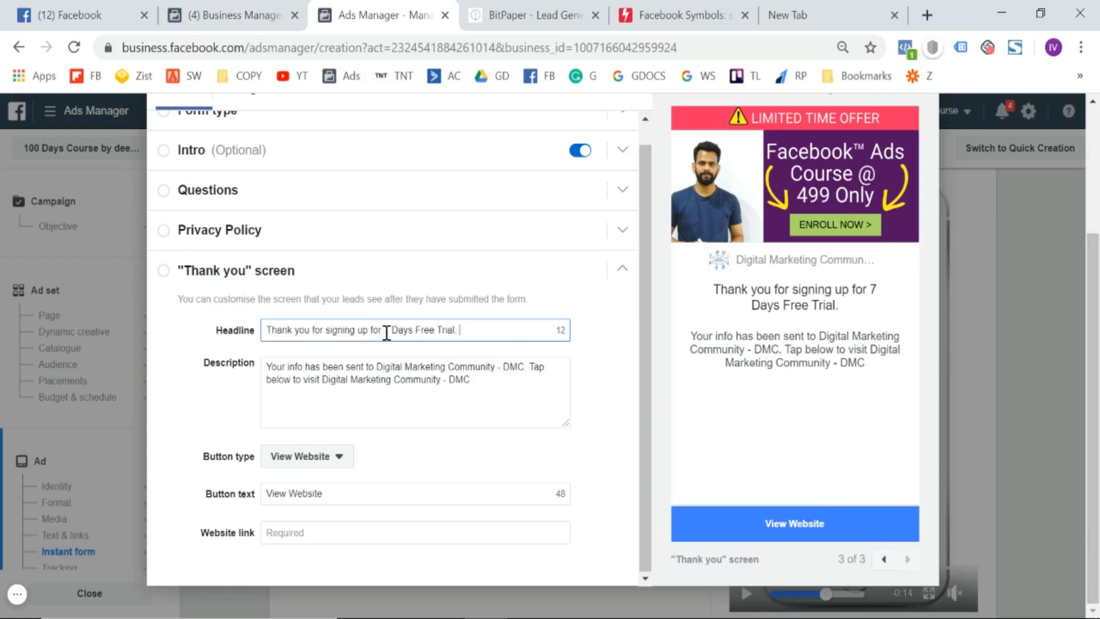
type("You!")
key("BackSpace")
key("BackSpace")
key("BackSpace")
key("BackSpace")
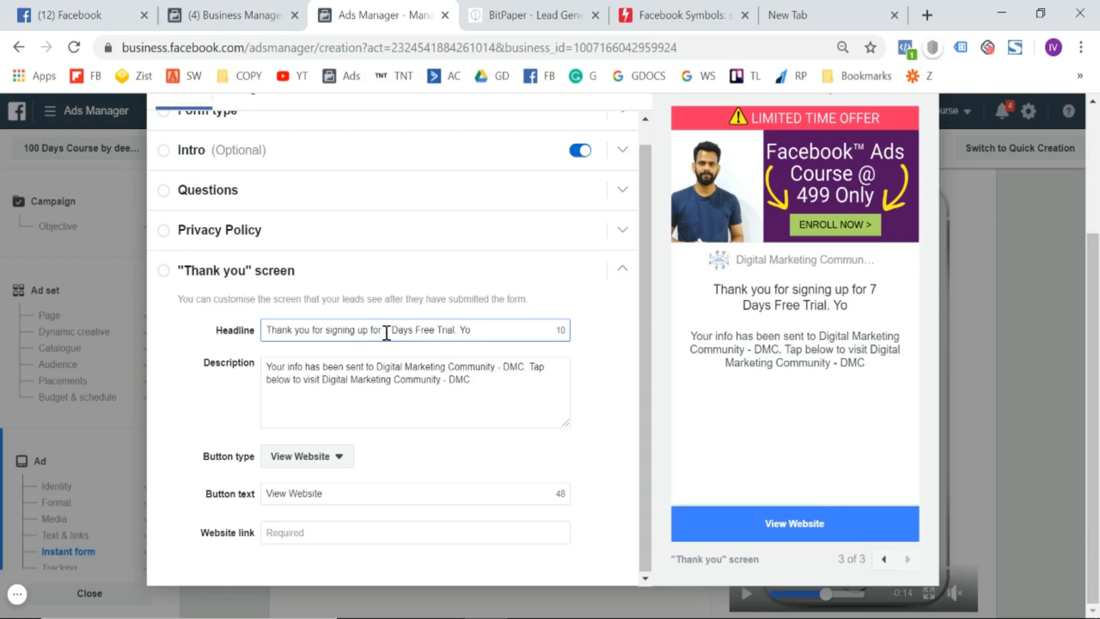
type("We'll cal")
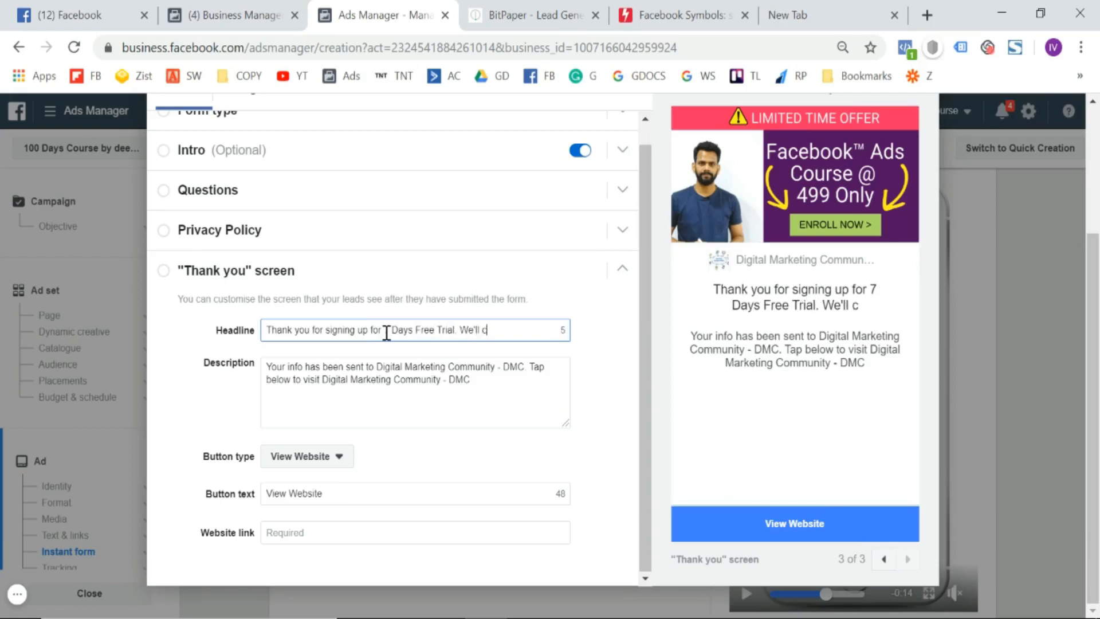
key("BackSpace")
key("BackSpace")
key("BackSpace")
key("BackSpace")
key("BackSpace")
key("BackSpace")
key("BackSpace")
key("BackSpace")
key("BackSpace")
key("BackSpace")
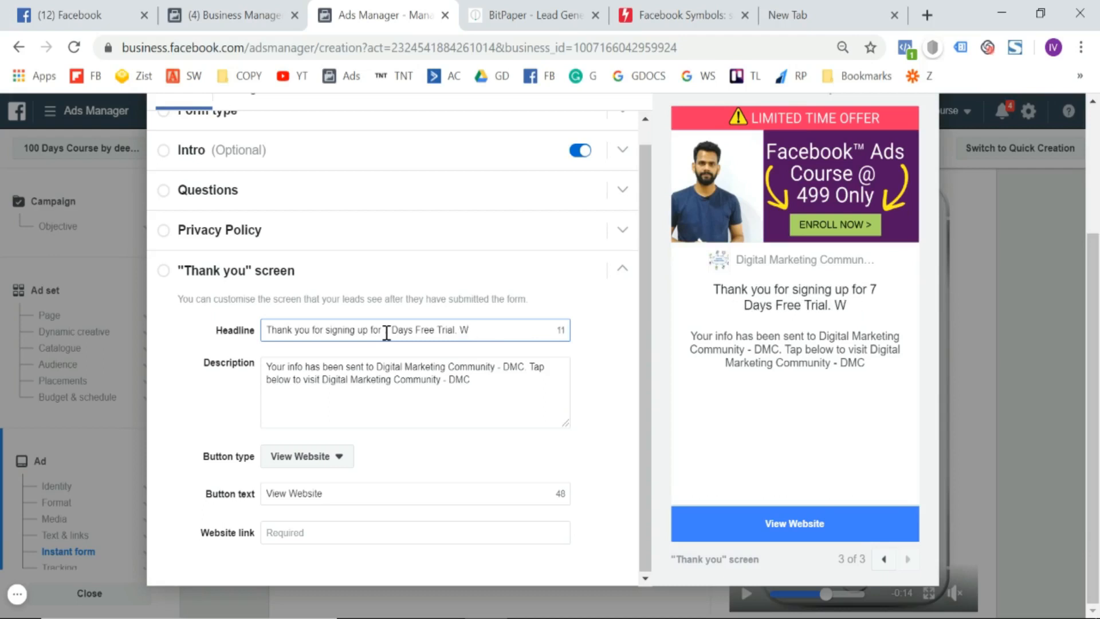
Replace the "Thank you" screen's description with "We'll call you soon to confirm your details.".
triple_click(396, 401)
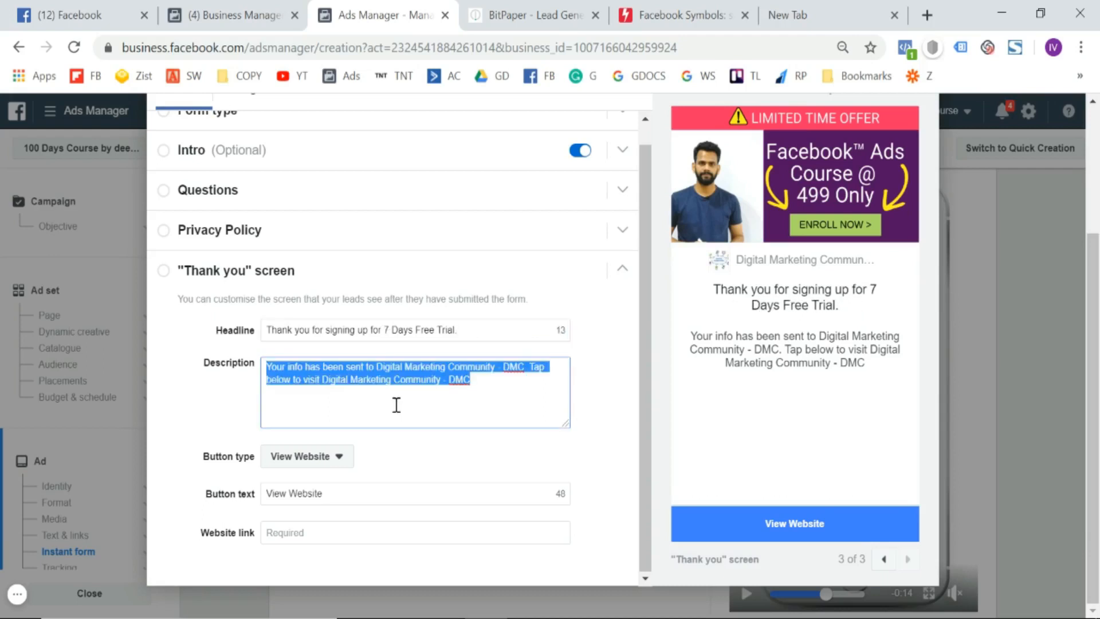
type("We'll cal")
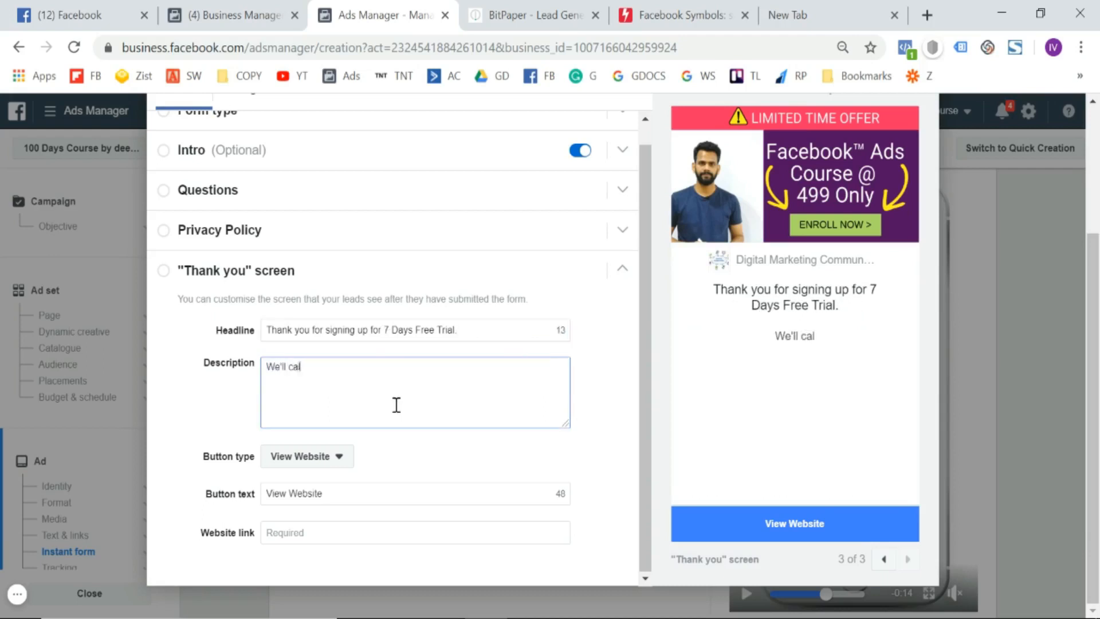
type("l you soon")
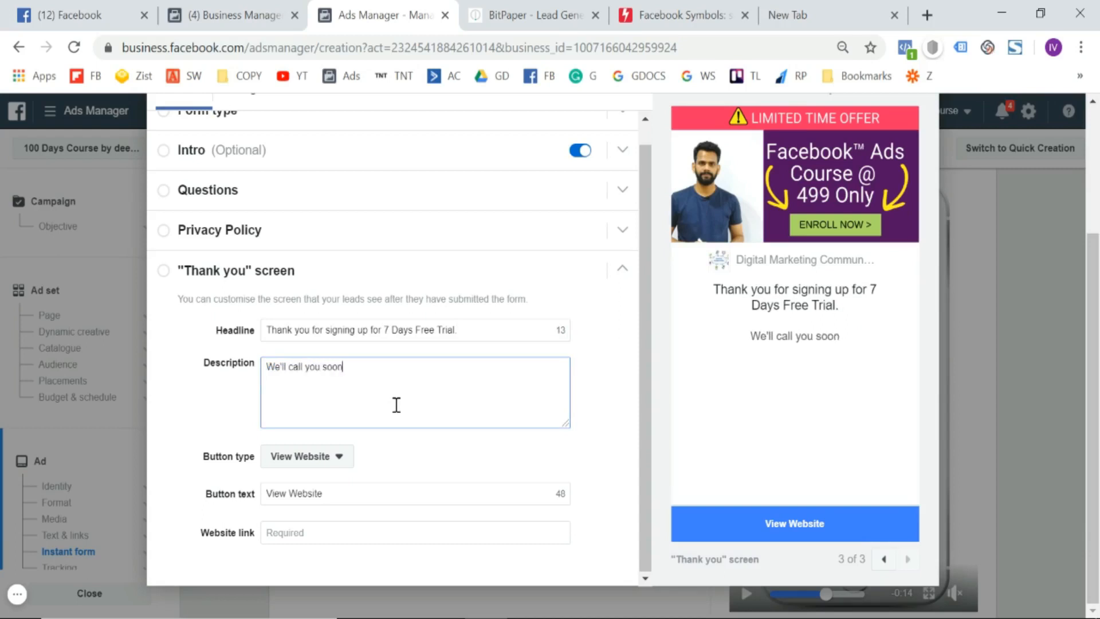
type(" to co")
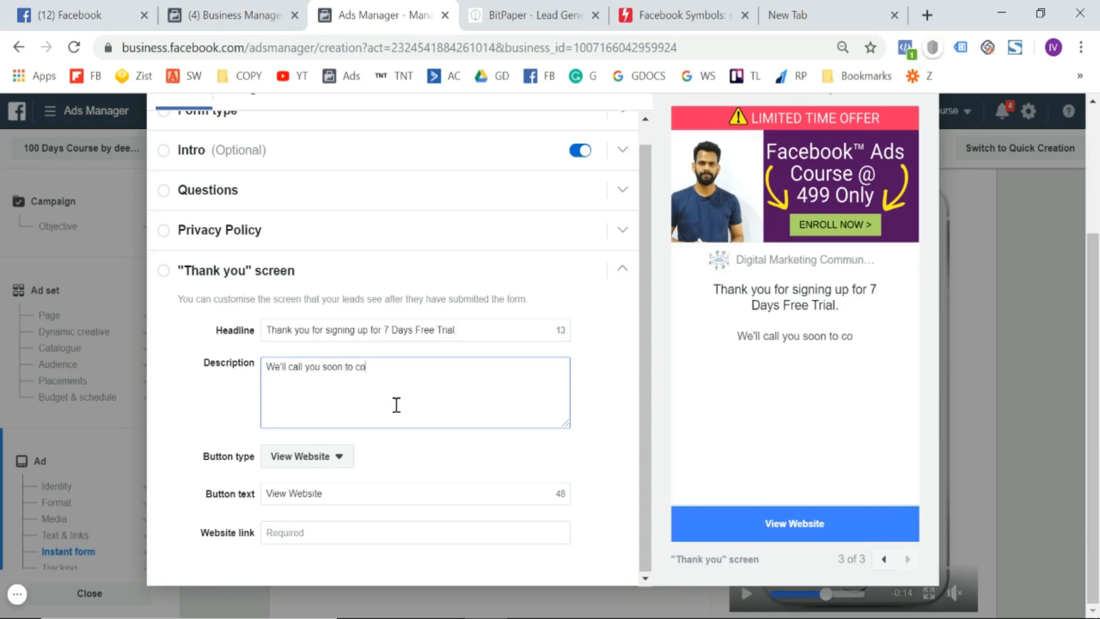
type("nfur")
key("BackSpace")
key("BackSpace")
type("irm")
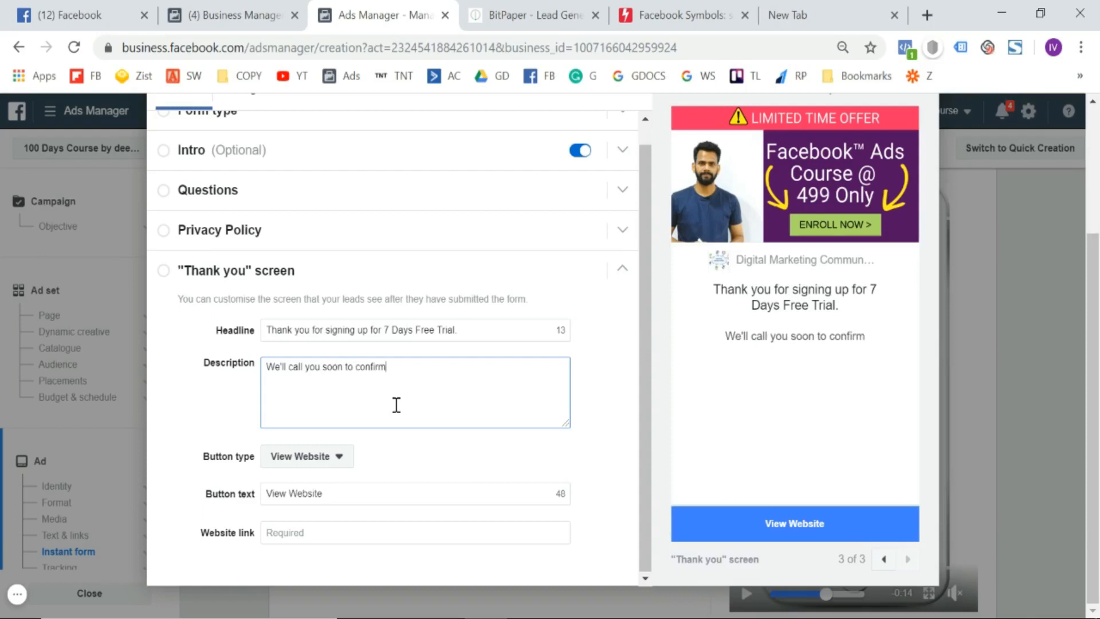
type(" your detials")
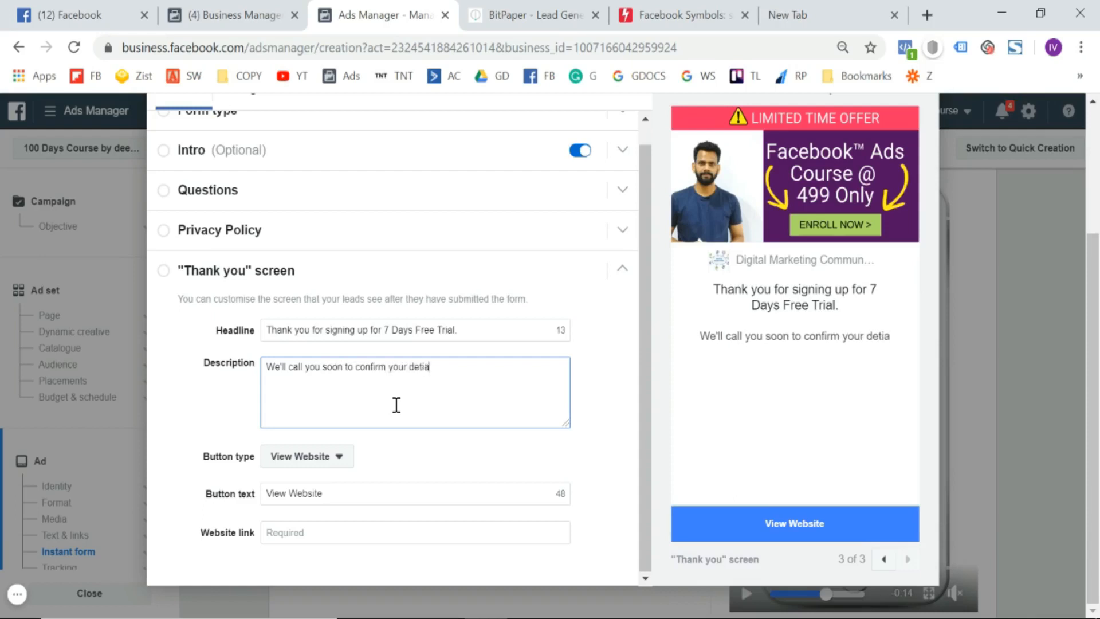
key("BackSpace")
key("BackSpace")
key("BackSpace")
key("BackSpace")
type("ails.")
left_click(588, 431)
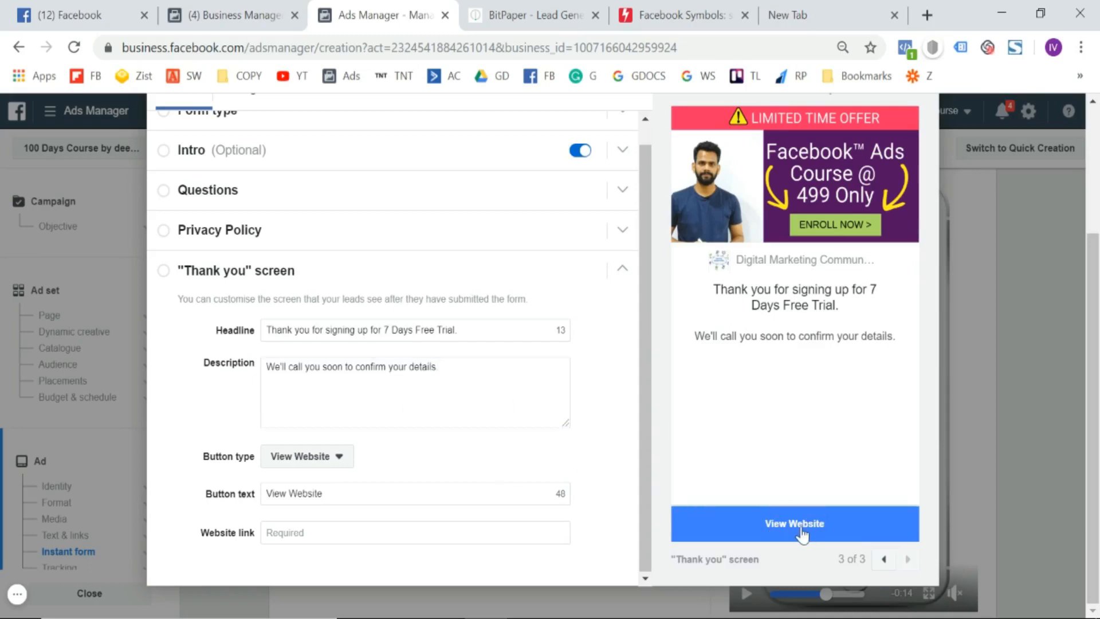
Try the Download and Call Business button types for the "Thank you" screen and return to View Website.
left_click(295, 461)
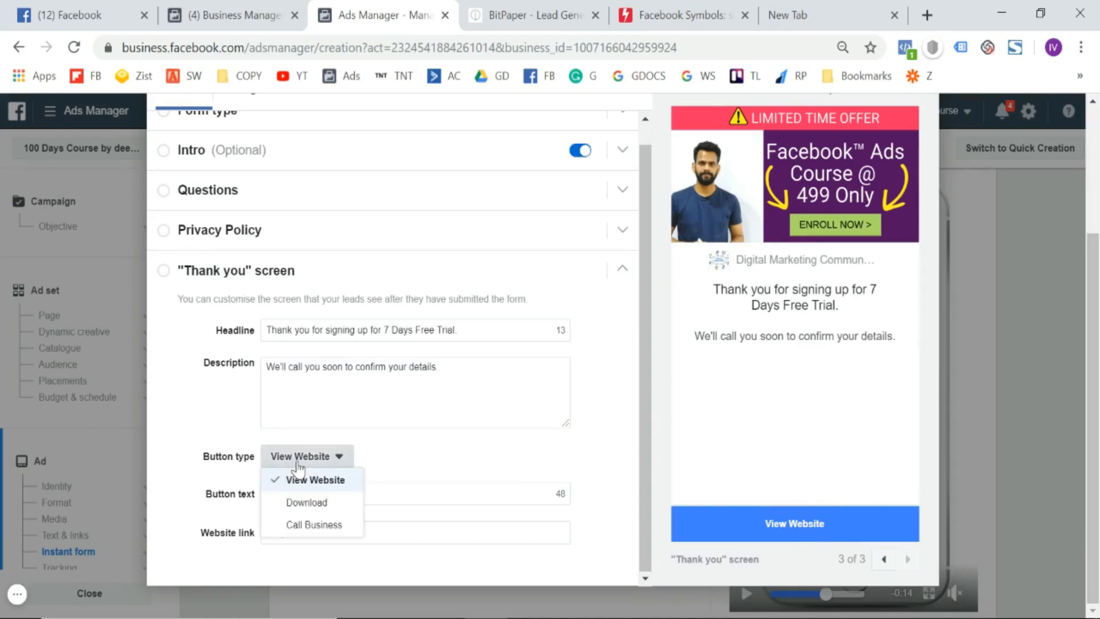
left_click(329, 504)
left_click(312, 464)
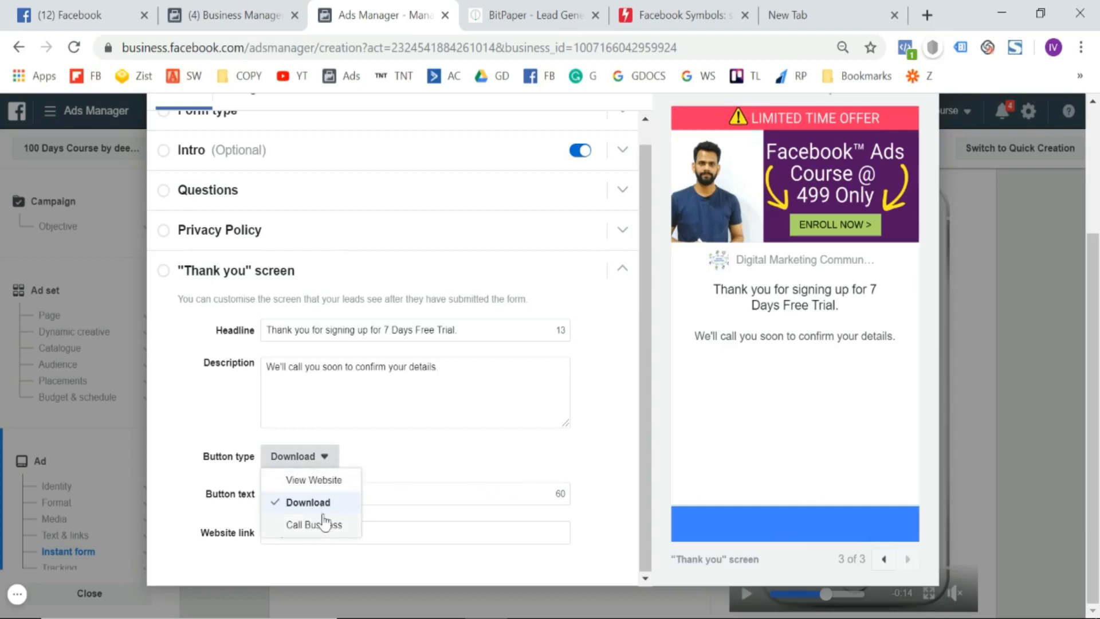
left_click(322, 480)
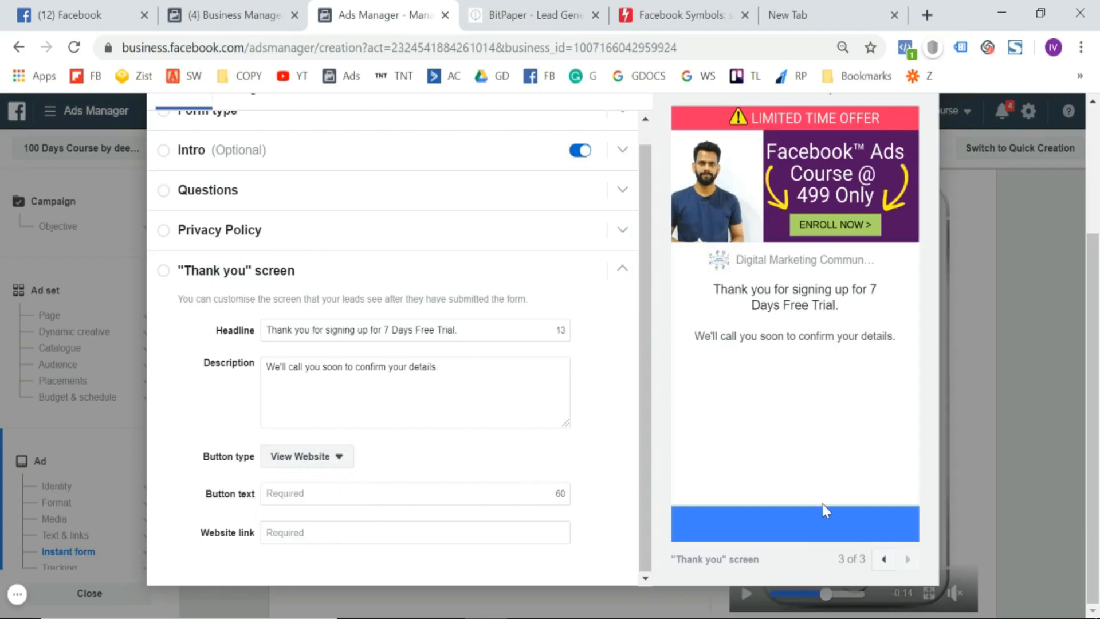
left_click(319, 456)
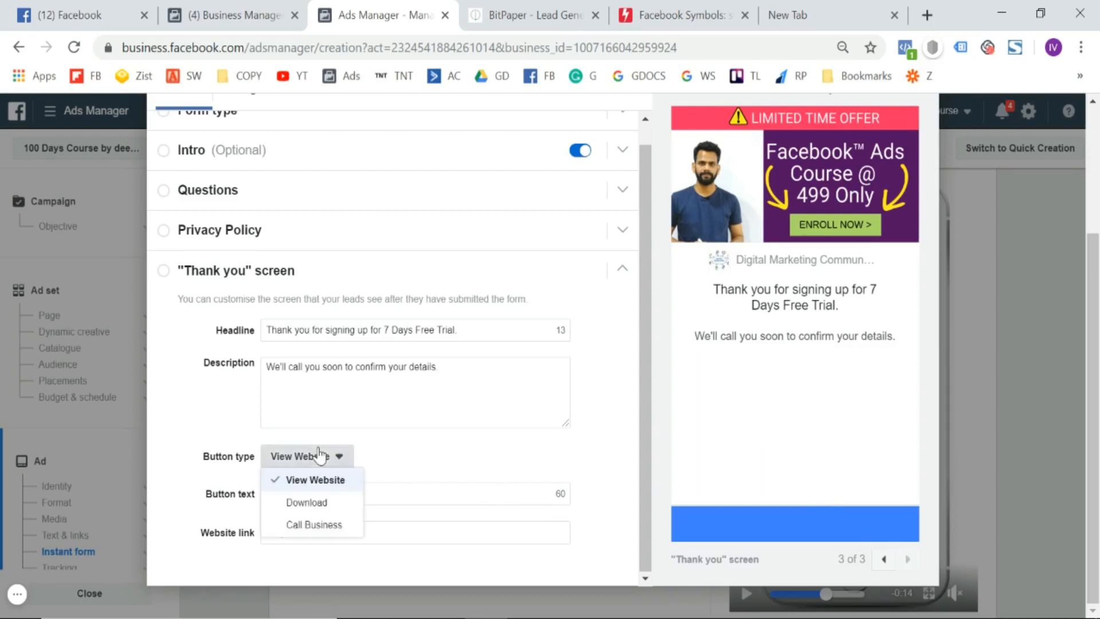
left_click(316, 525)
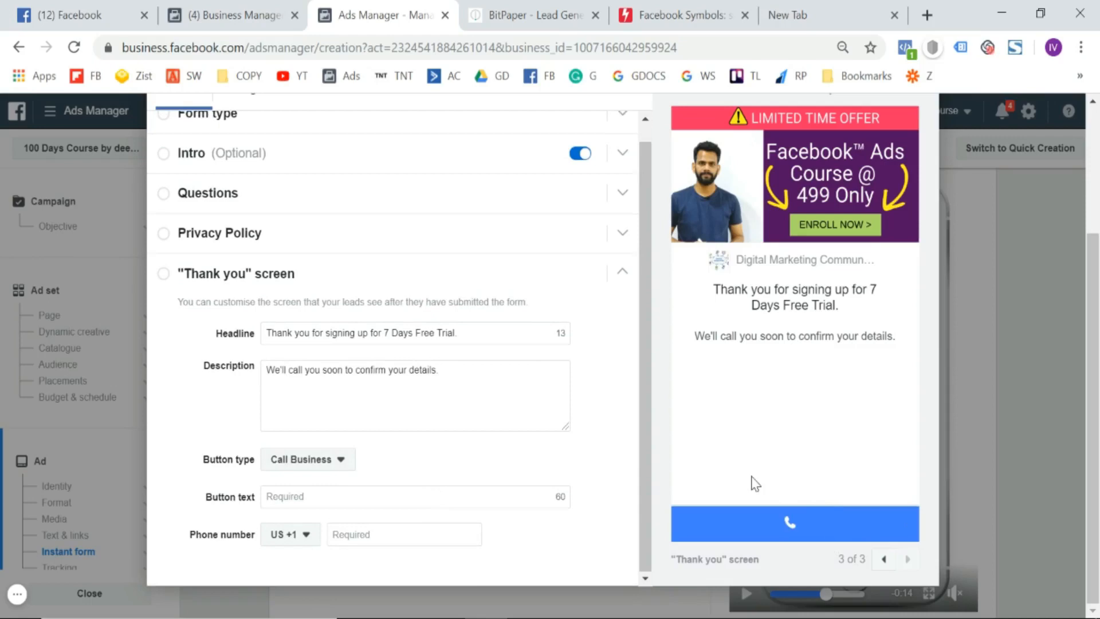
left_click(304, 459)
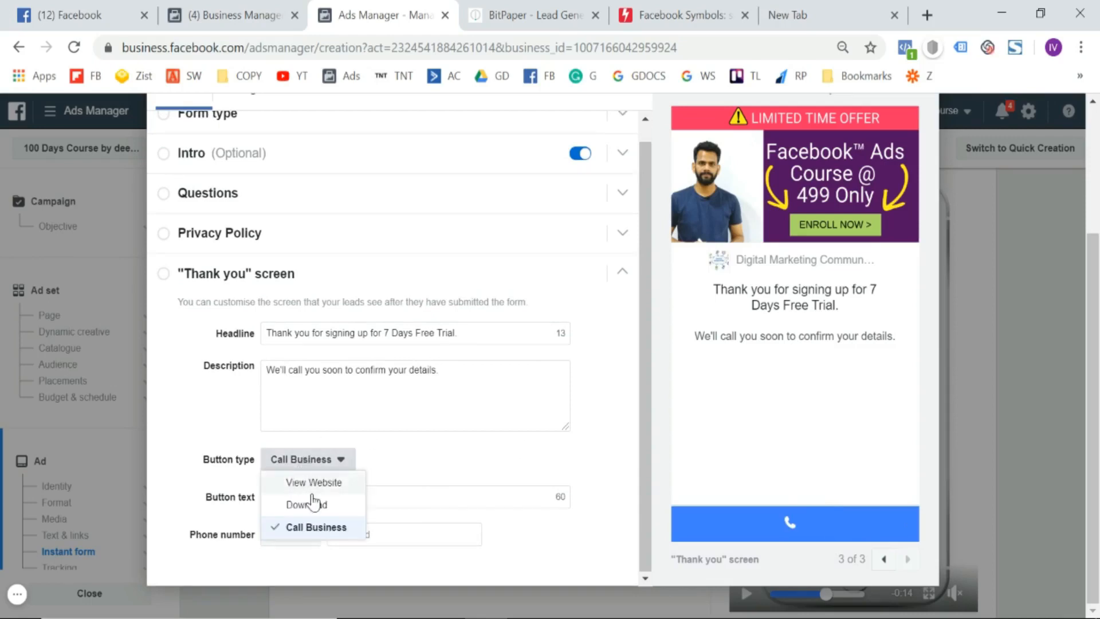
left_click(312, 482)
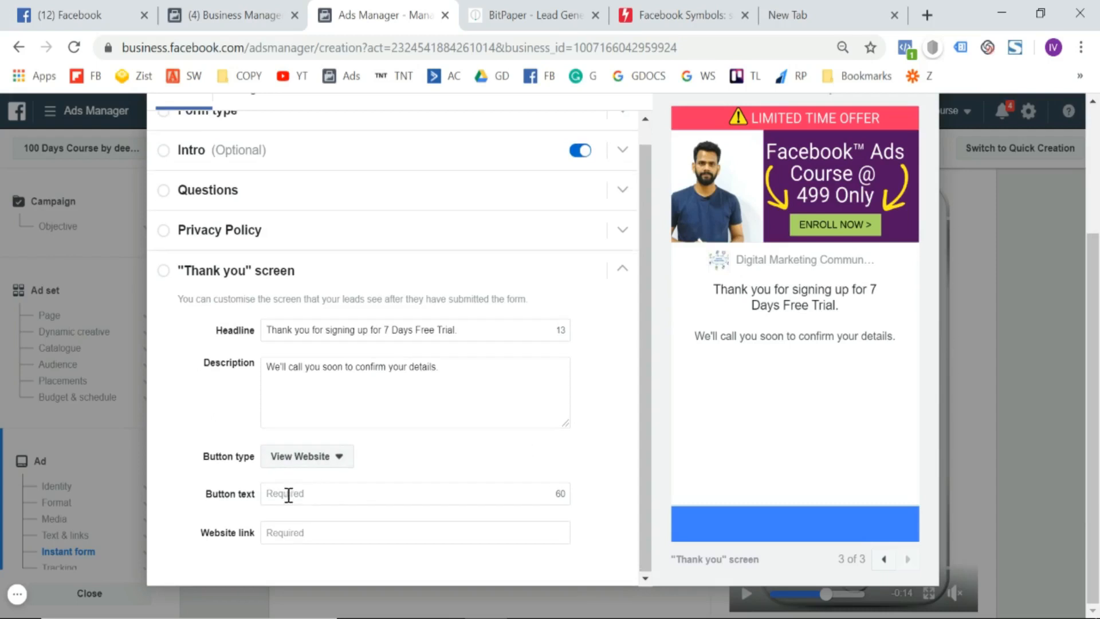
Set the "Thank you" screen's button text to "Visit our website".
left_click(289, 495)
type("Vis")
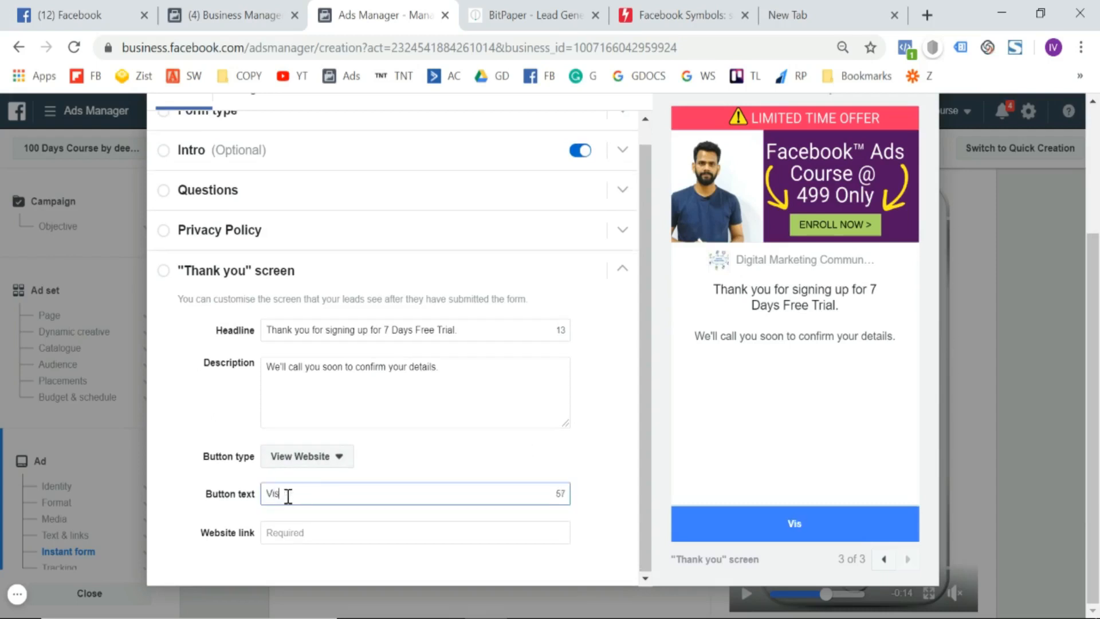
type("it our website")
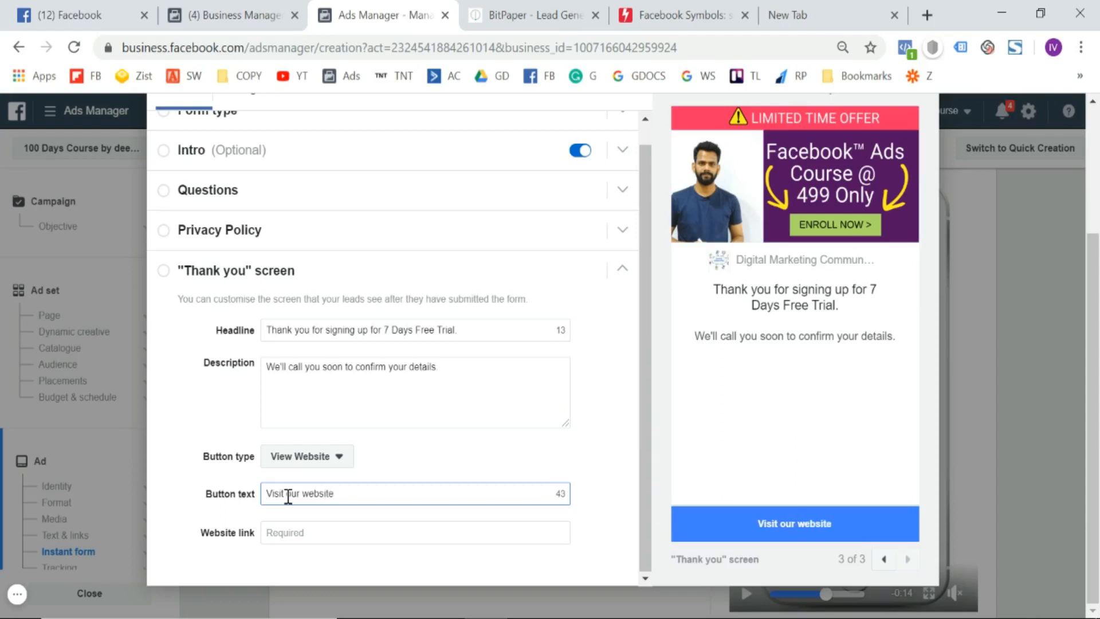
left_click(289, 529)
type("http://thinknthrive.in/privacy-policy")
key("BackSpace")
key("BackSpace")
key("BackSpace")
key("BackSpace")
key("BackSpace")
key("BackSpace")
key("BackSpace")
key("BackSpace")
key("BackSpace")
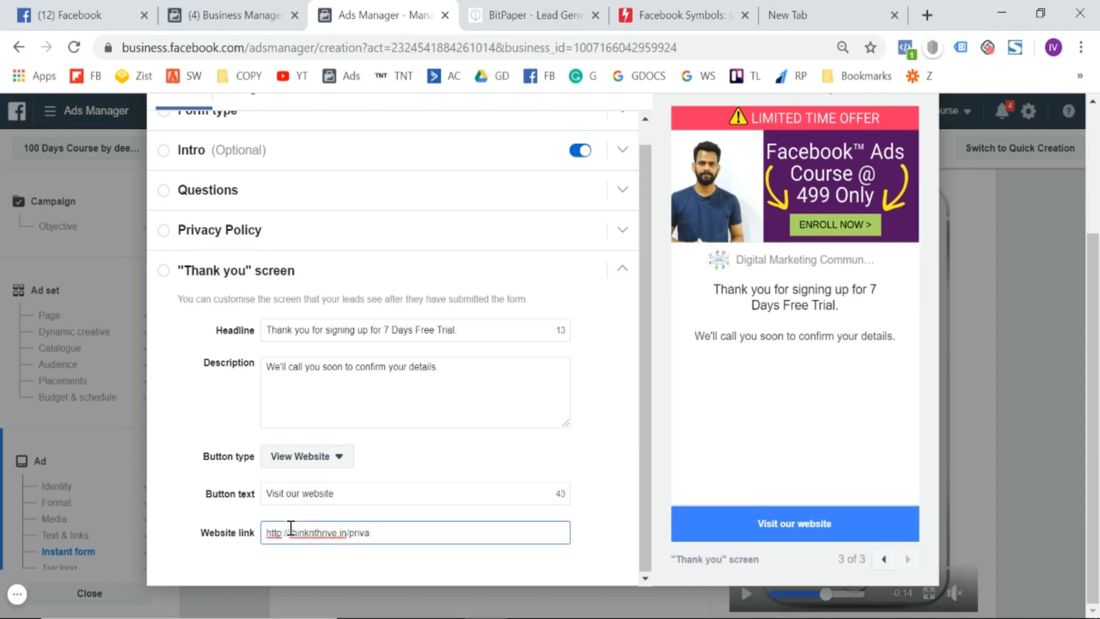
key("BackSpace")
key("BackSpace")
key("BackSpace")
key("BackSpace")
key("BackSpace")
Finish the "7 Days Free Membership" instant form so it is available for the ad.
left_click(587, 472)
scroll(586, 472, "up", 4)
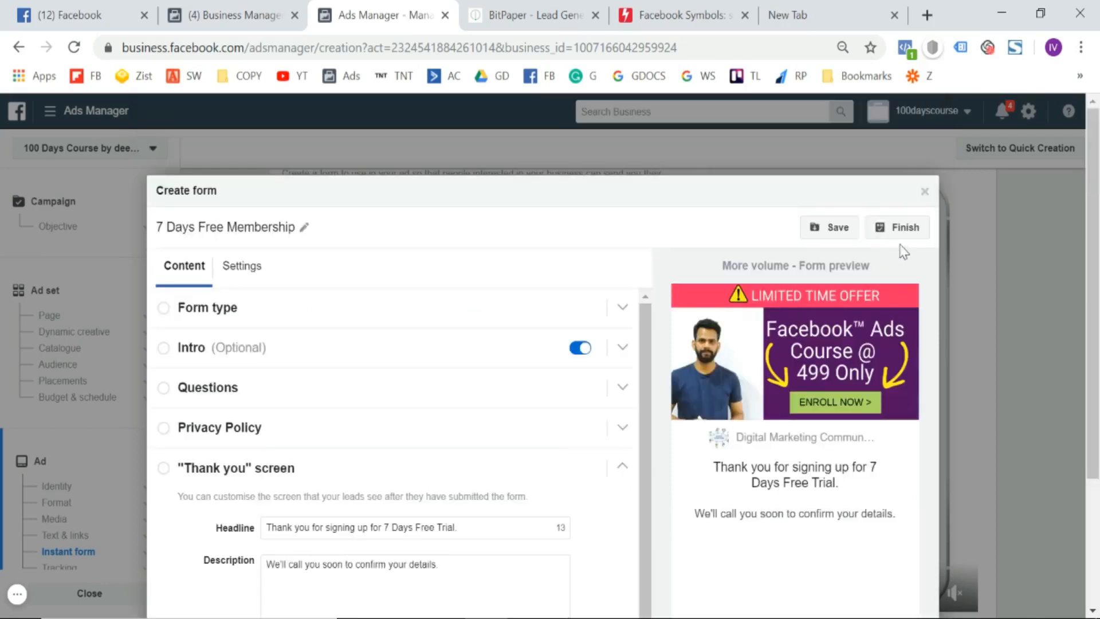
left_click(908, 235)
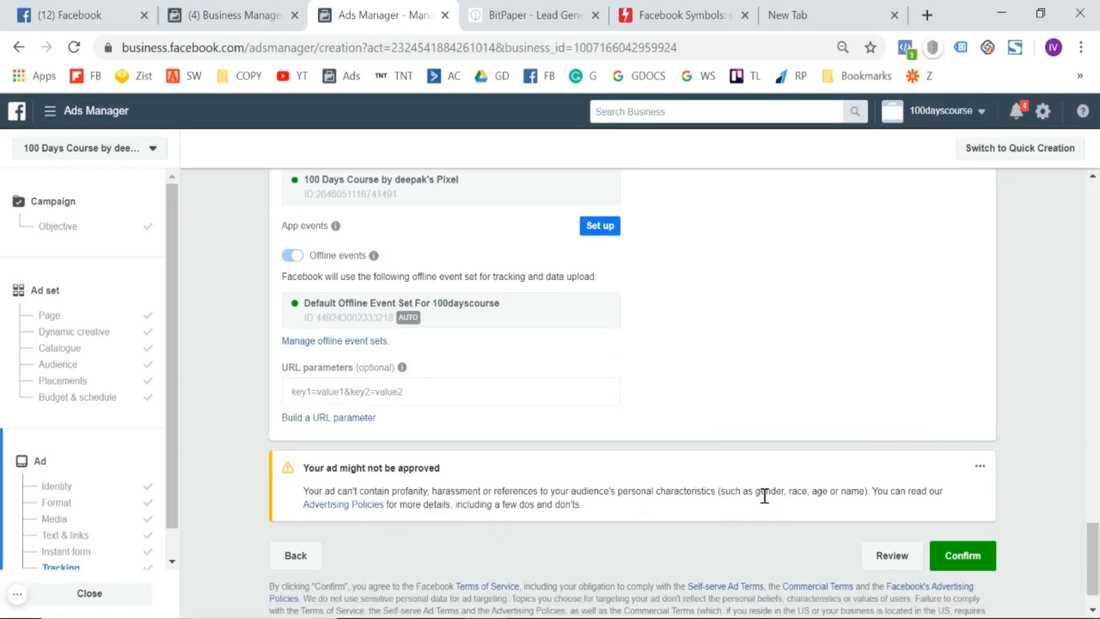
Try to confirm the campaign after checking the ad's text and form, and close the payment method dialog without adding a card.
scroll(764, 498, "up", 6)
scroll(766, 503, "up", 13)
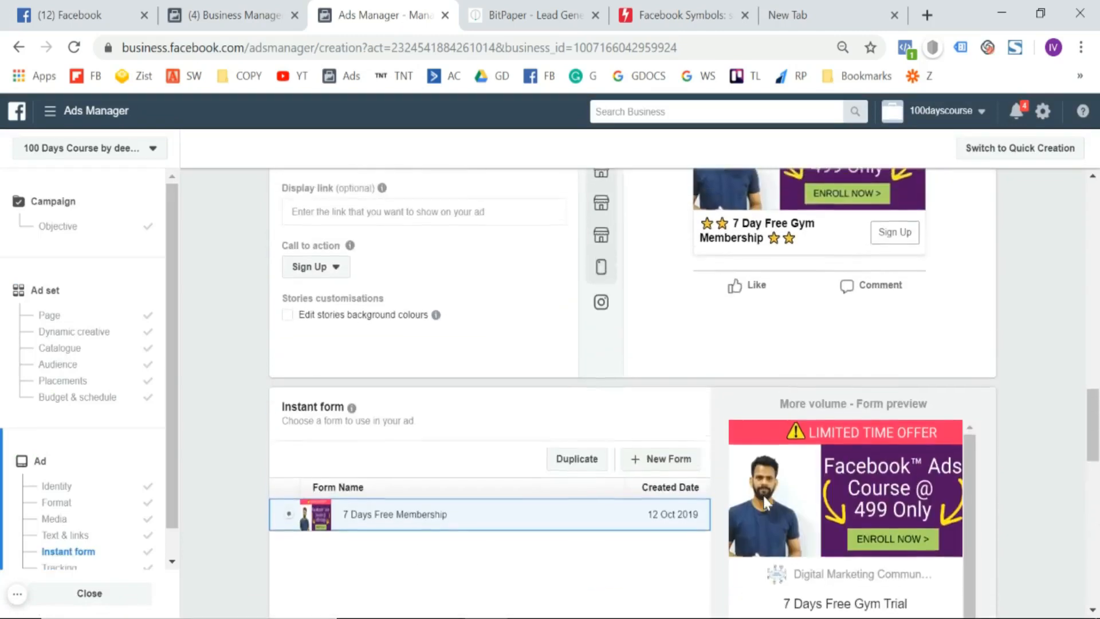
scroll(766, 502, "down", 1)
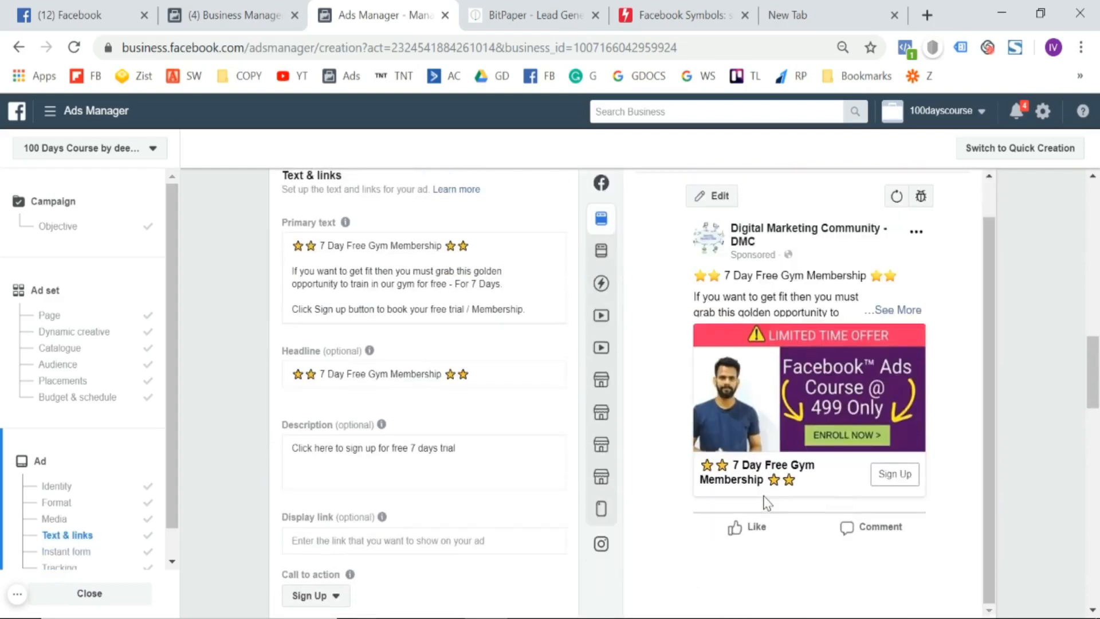
scroll(579, 438, "down", 15)
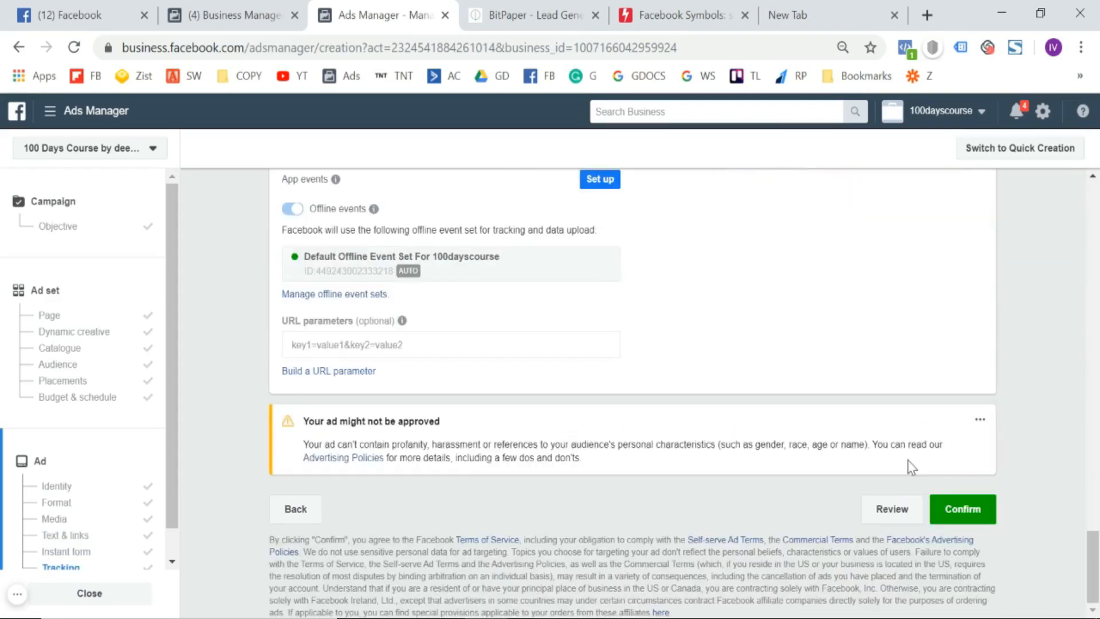
left_click(963, 513)
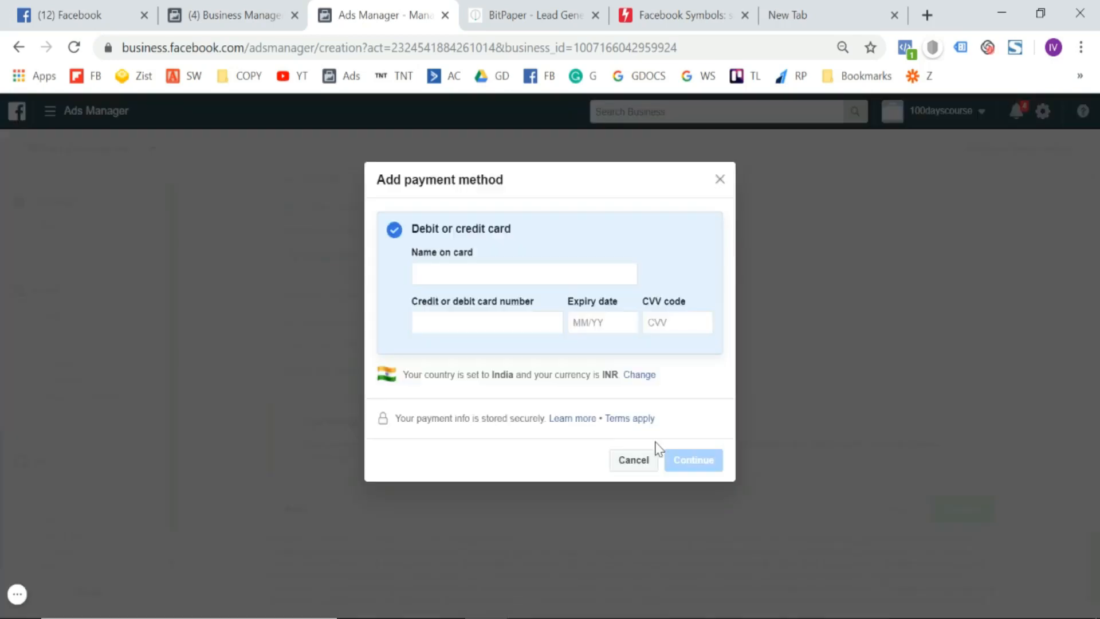
left_click(719, 180)
scroll(622, 408, "up", 15)
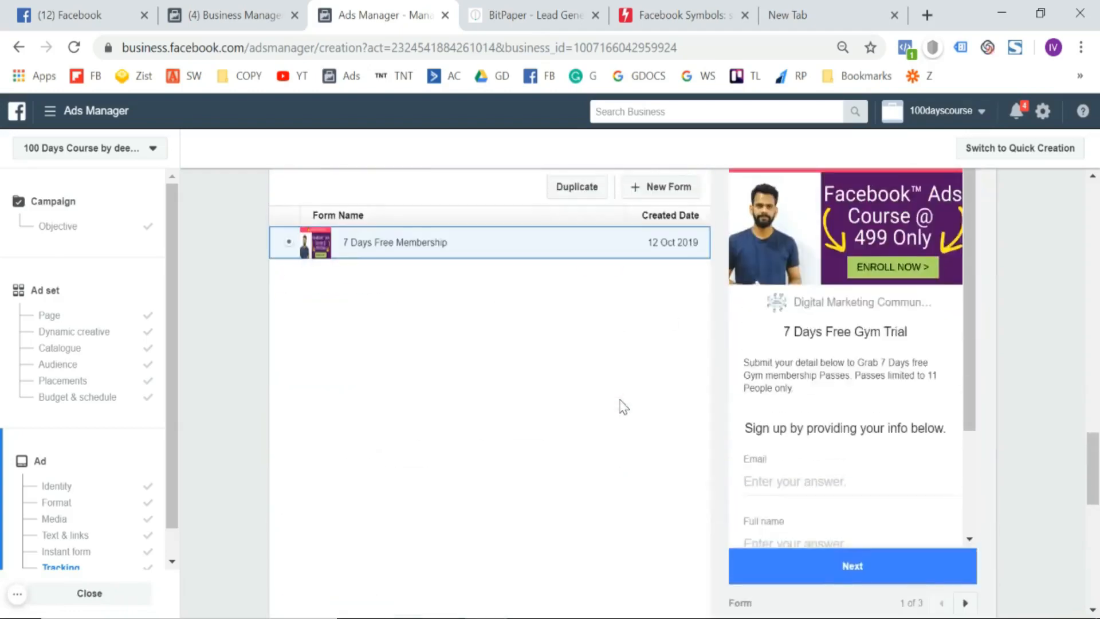
Review the selected "7 Days Free Membership" form and the questions in its preview.
scroll(622, 408, "down", 15)
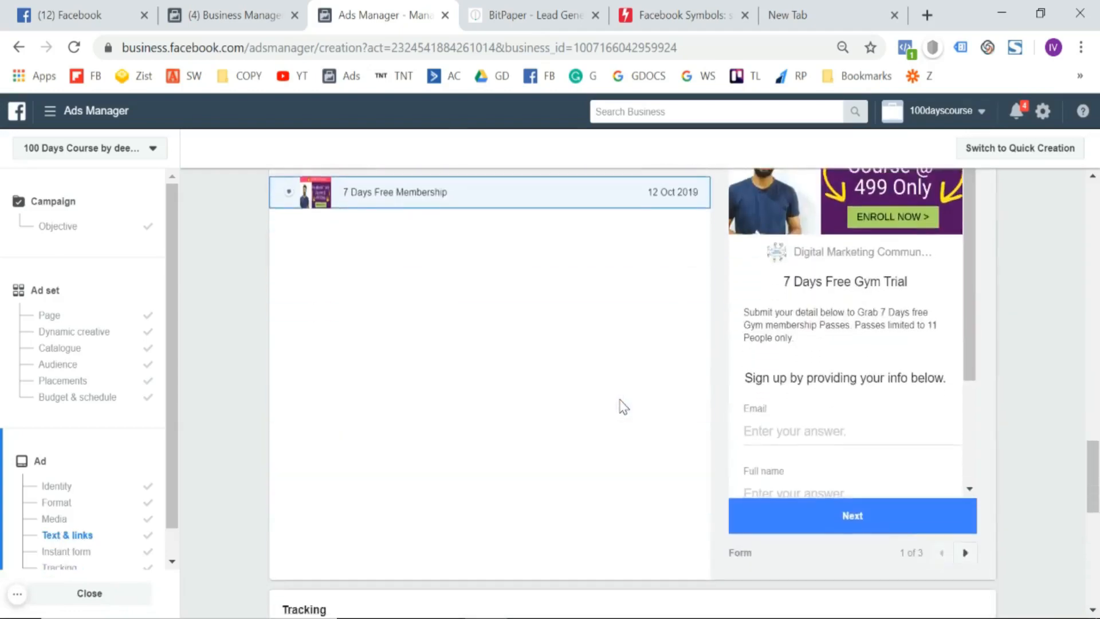
scroll(621, 407, "up", 6)
scroll(622, 408, "down", 2)
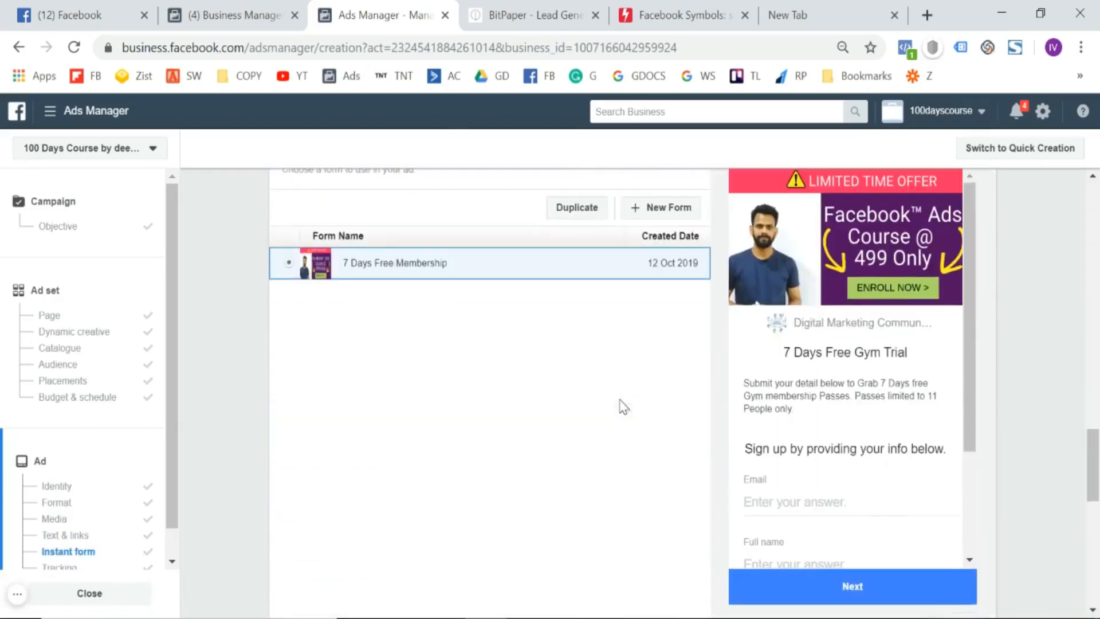
scroll(825, 382, "down", 3)
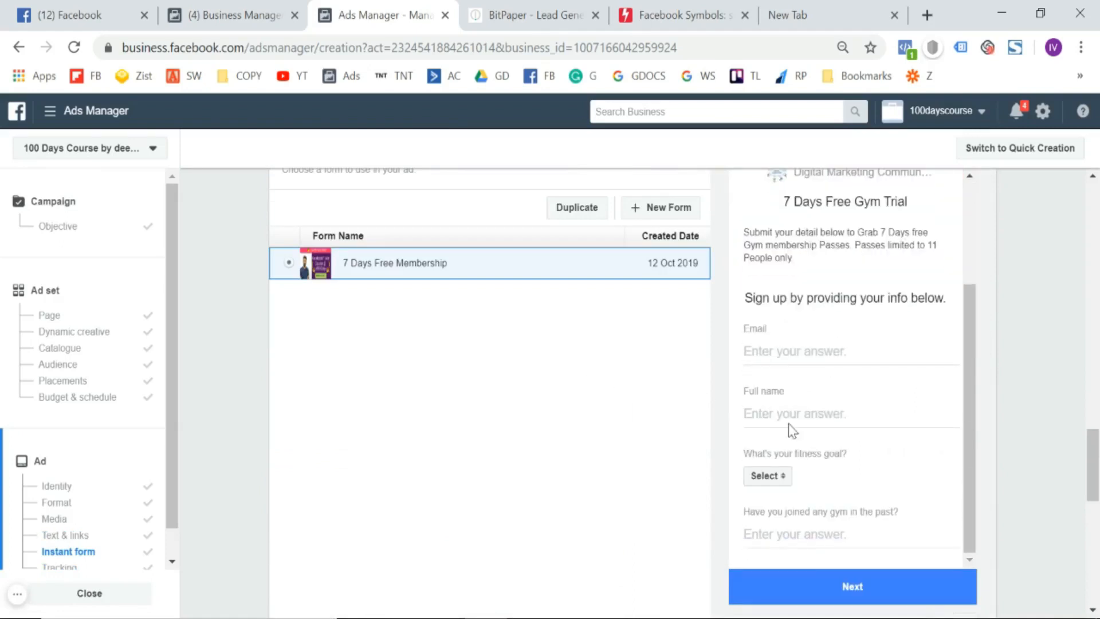
scroll(668, 390, "down", 1)
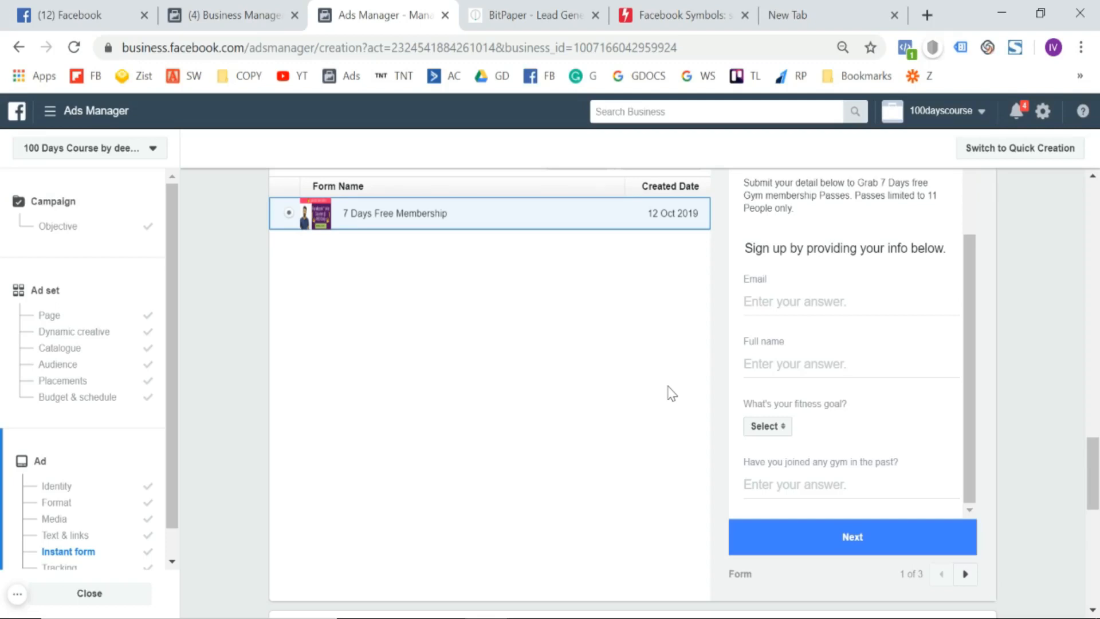
Open the Digital Marketing Community - DMC page from Business Manager and go to its publishing tools.
left_click(233, 19)
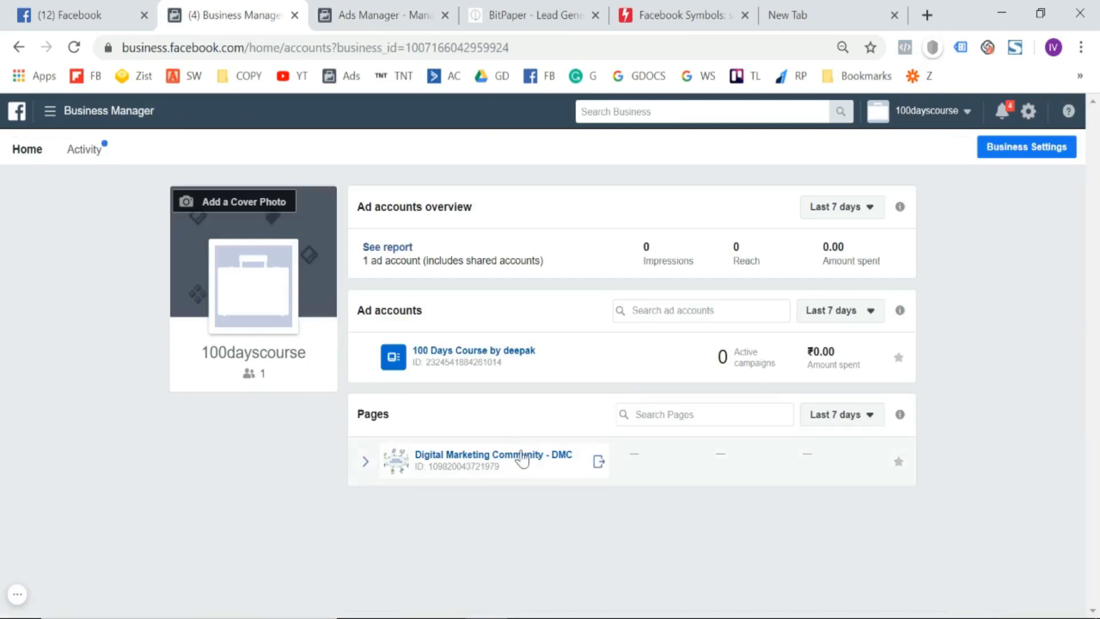
left_click(522, 457)
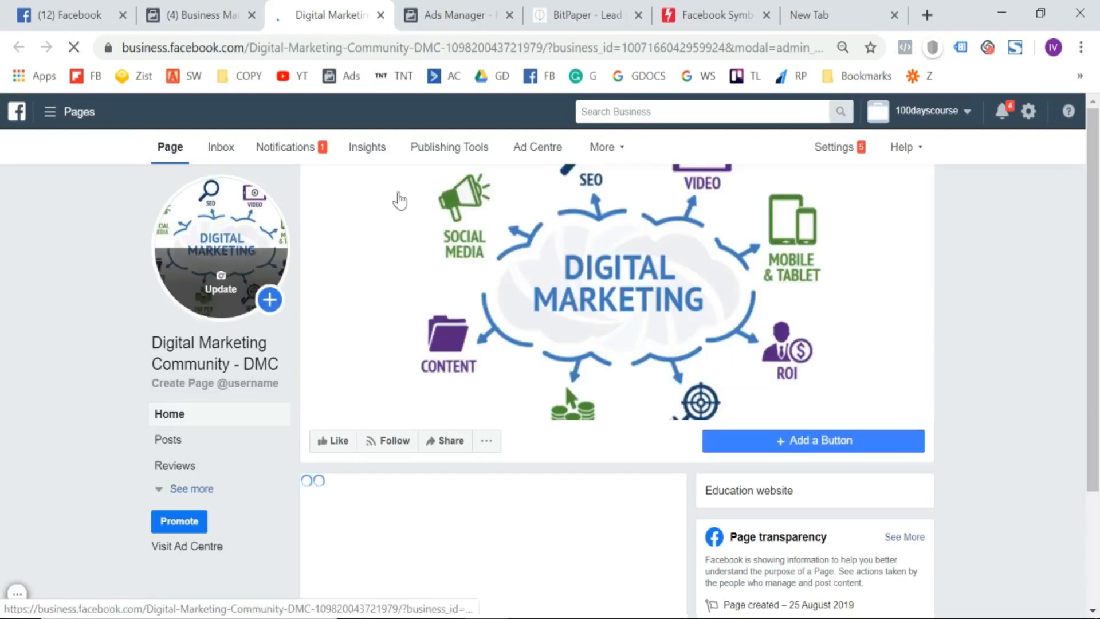
left_click(462, 150)
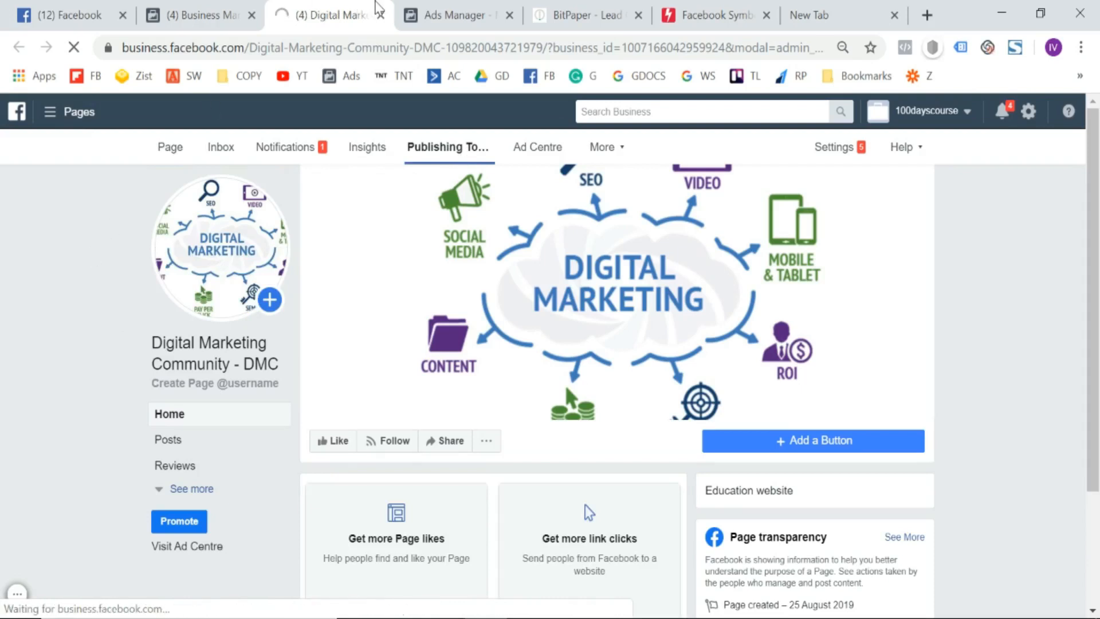
left_click(453, 15)
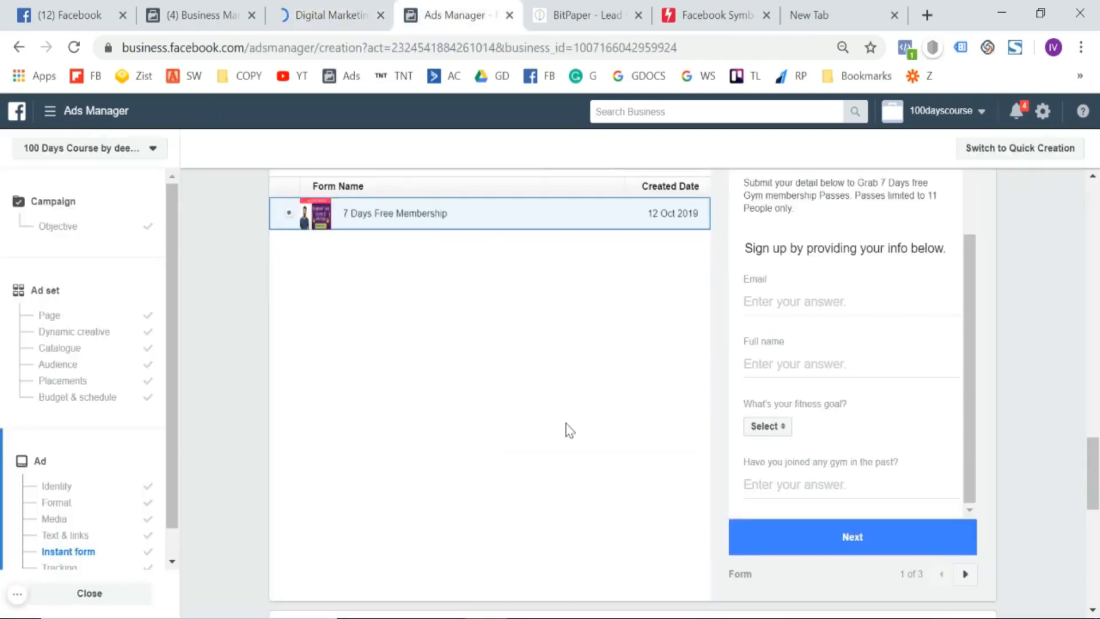
left_click(382, 8)
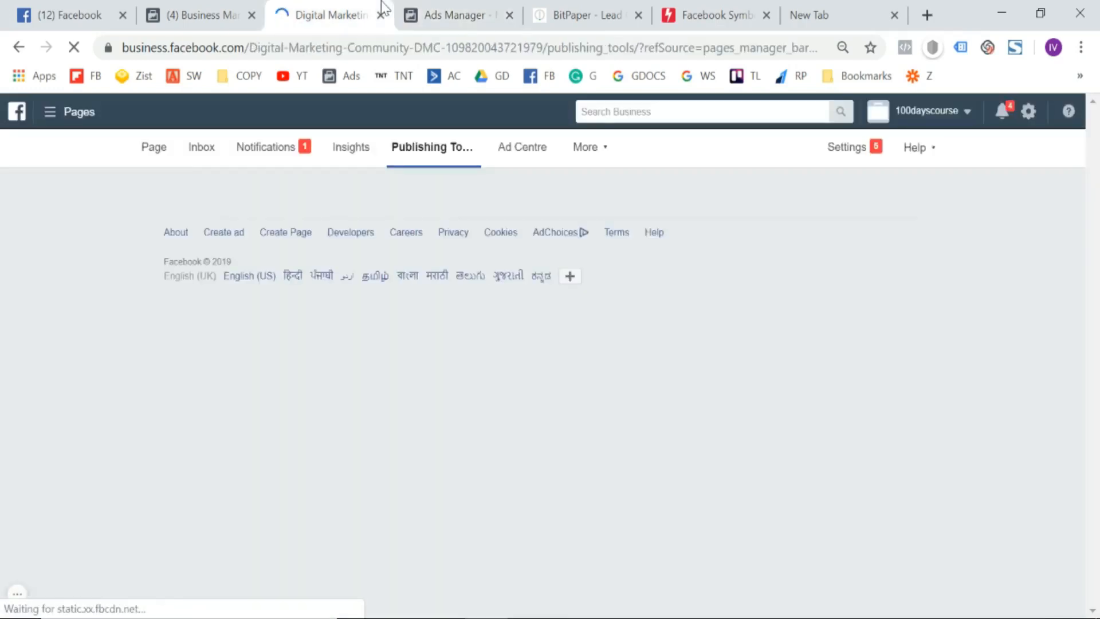
left_click(449, 8)
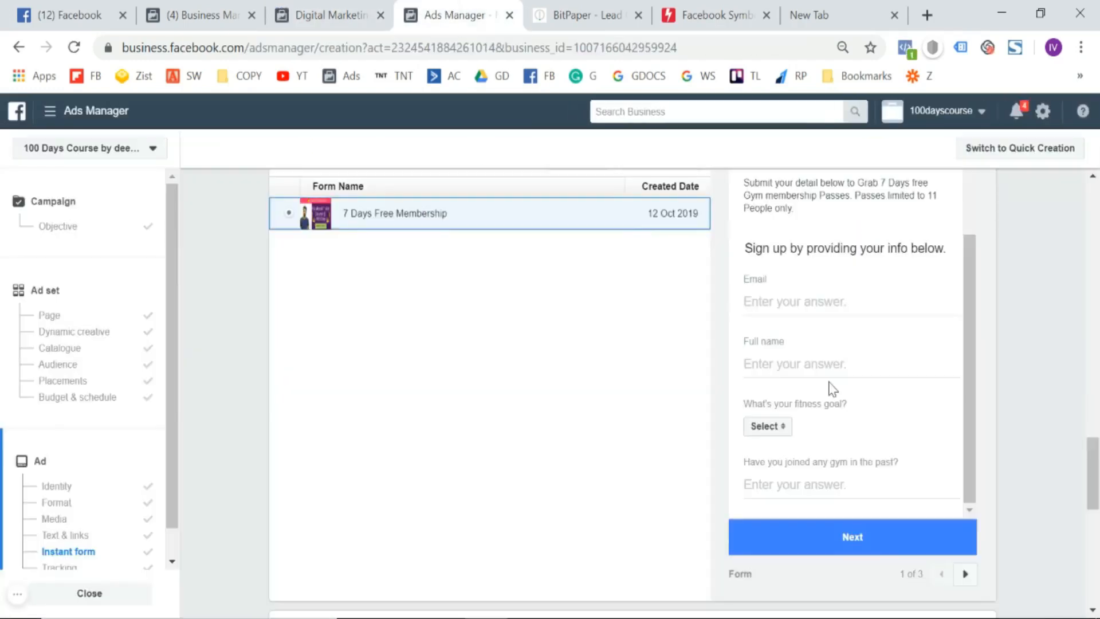
left_click(305, 6)
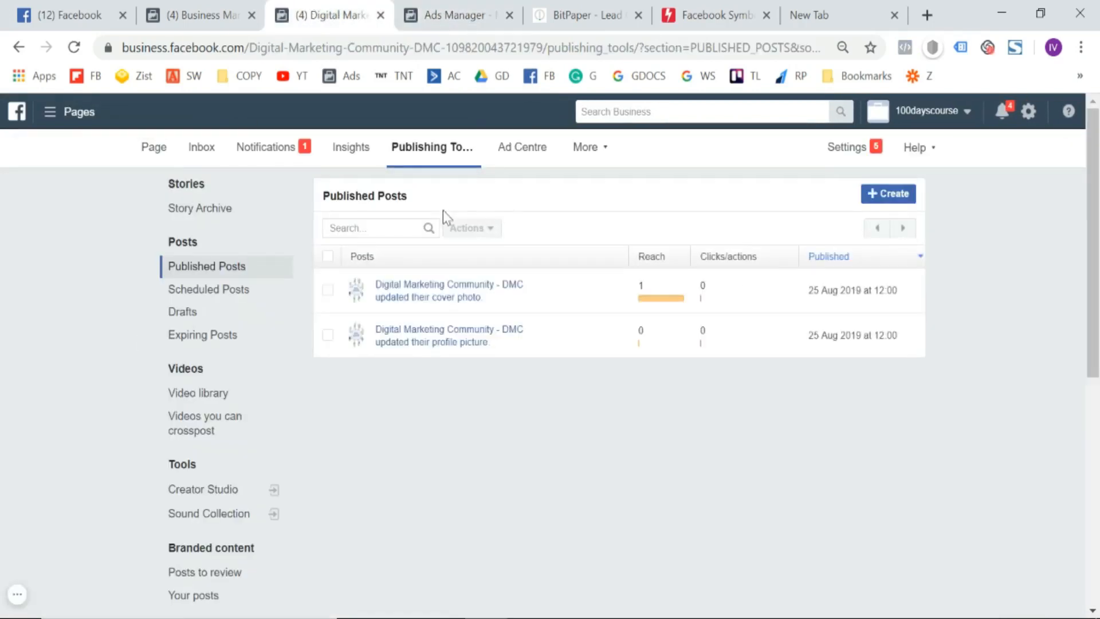
Open the lead ads Forms Library, dismiss the archiving tip, and examine the "7 Days Free Membership" form's details and leads count.
scroll(436, 418, "down", 4)
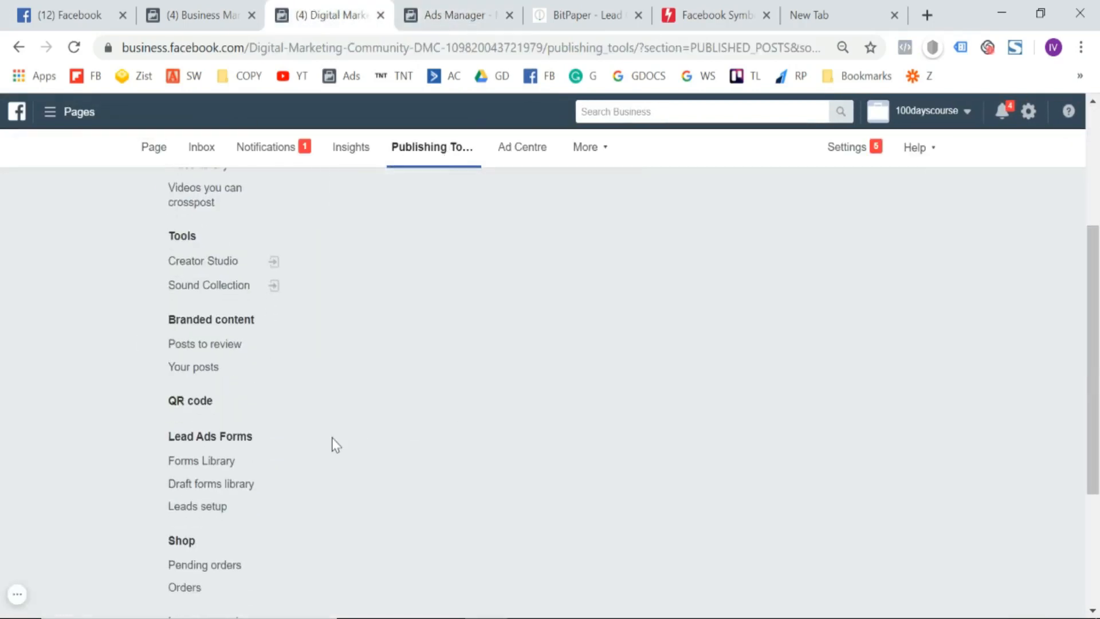
left_click(215, 467)
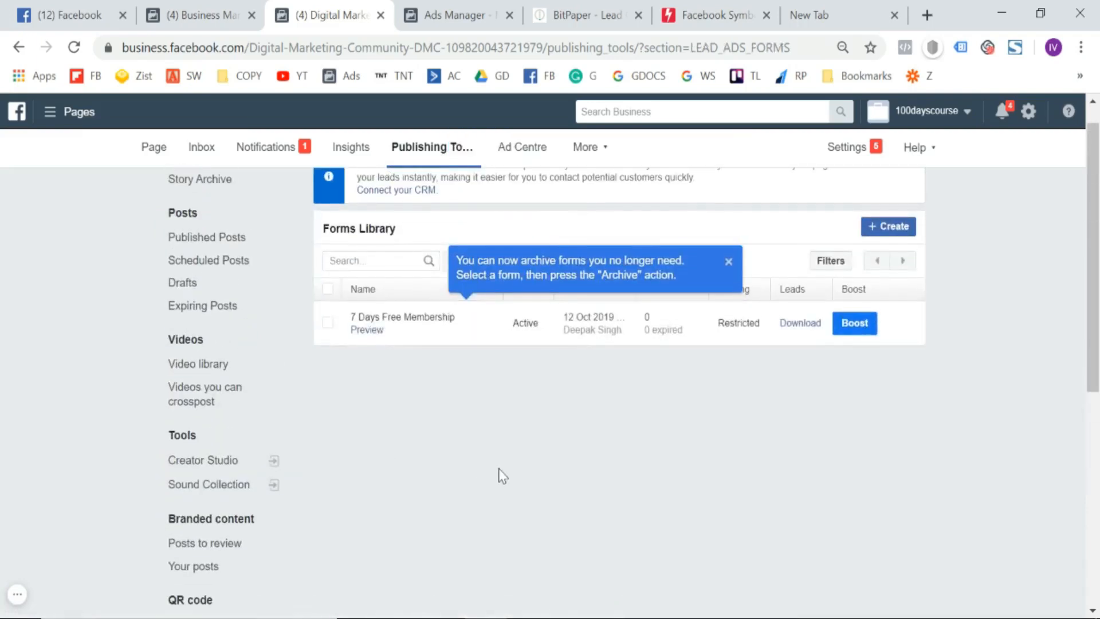
left_click(728, 263)
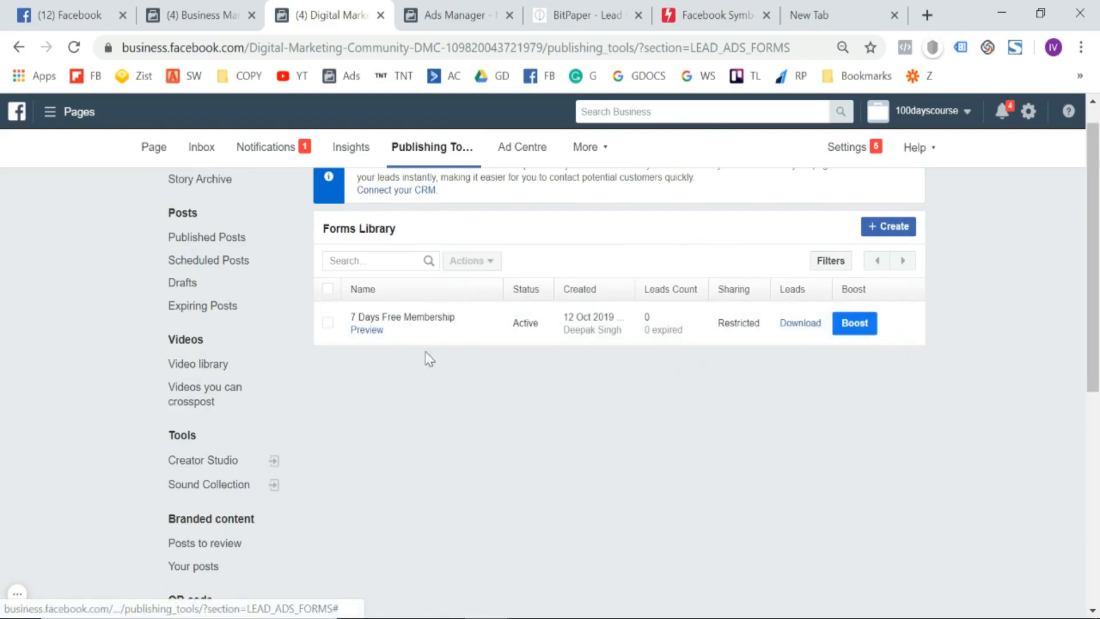
mouse_move(405, 321)
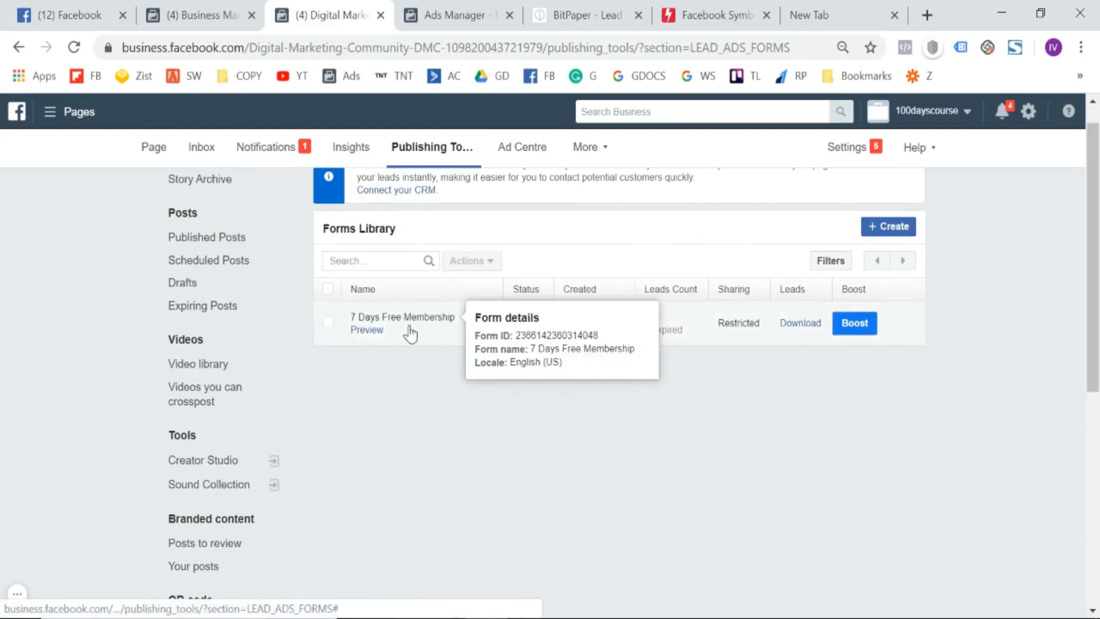
mouse_move(657, 331)
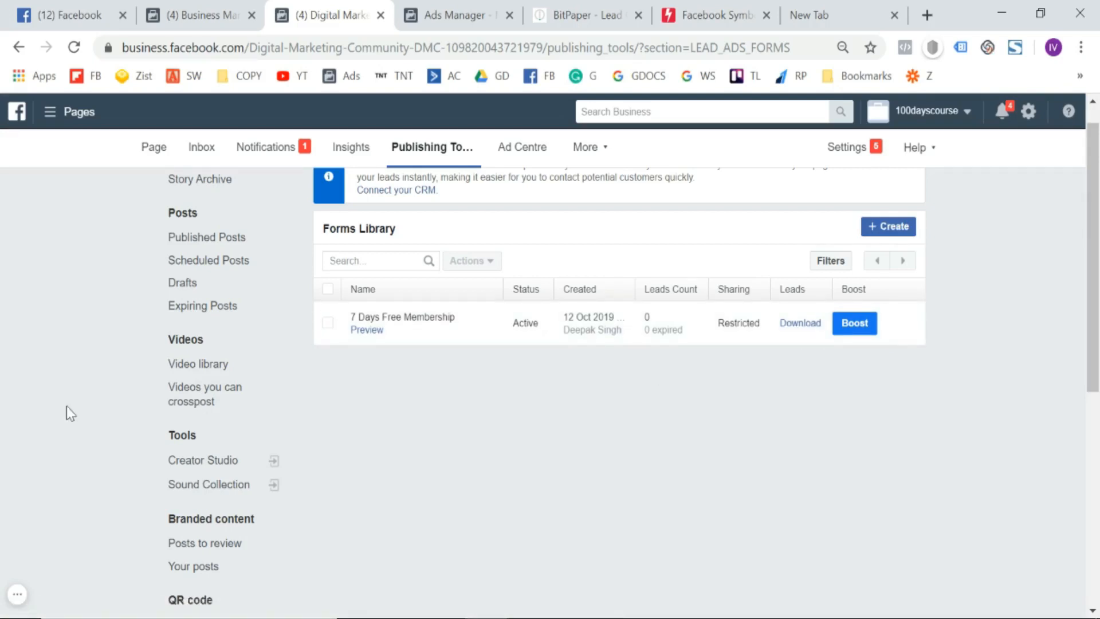
scroll(66, 407, "up", 1)
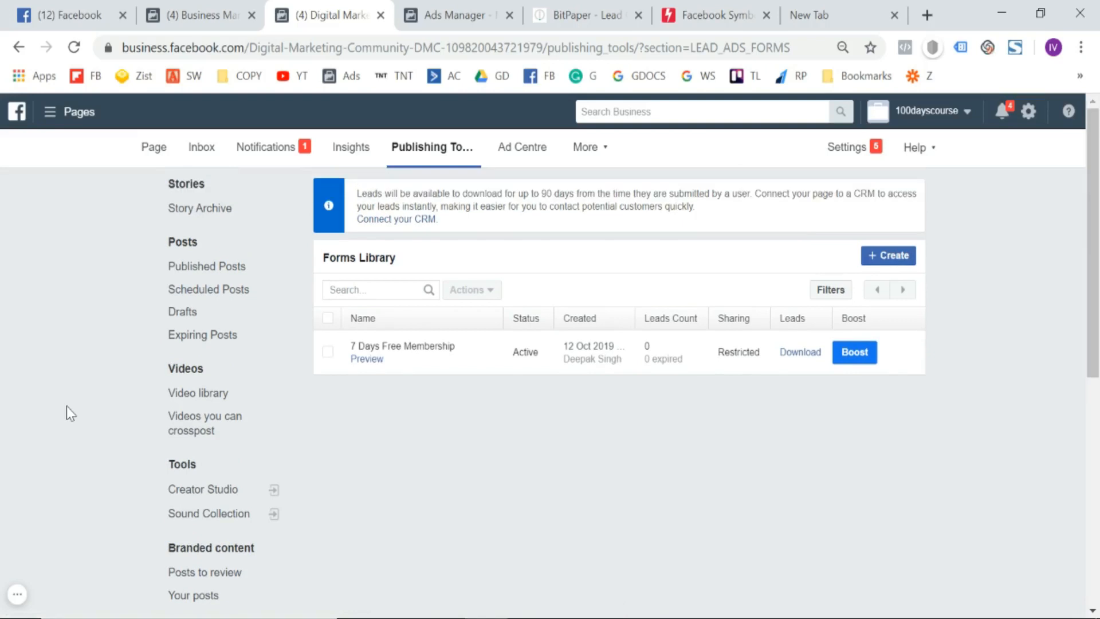
left_click(17, 598)
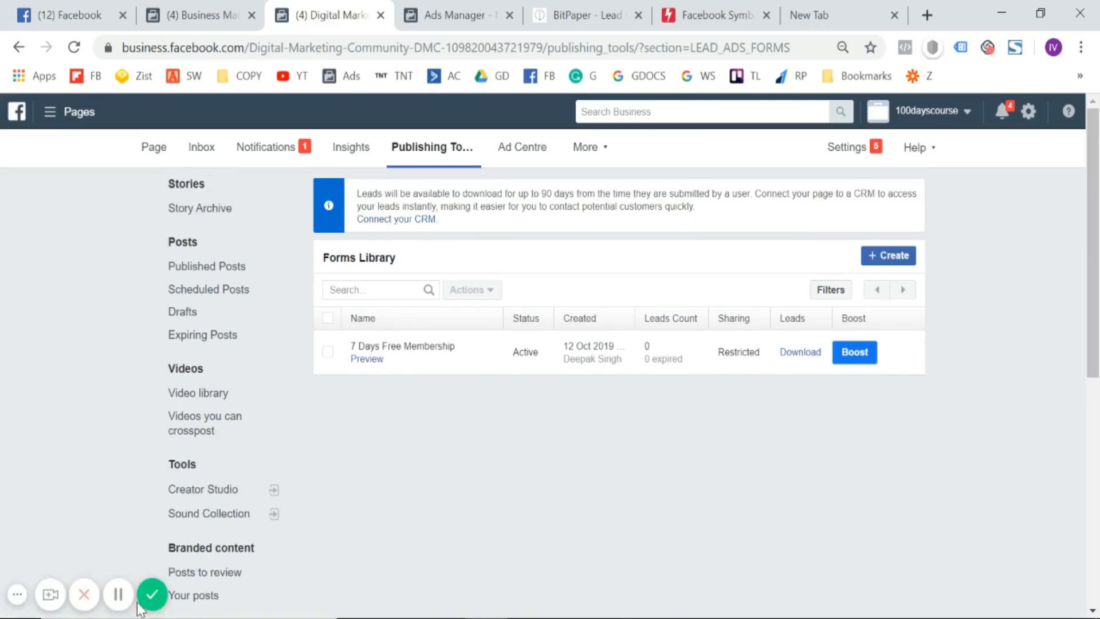